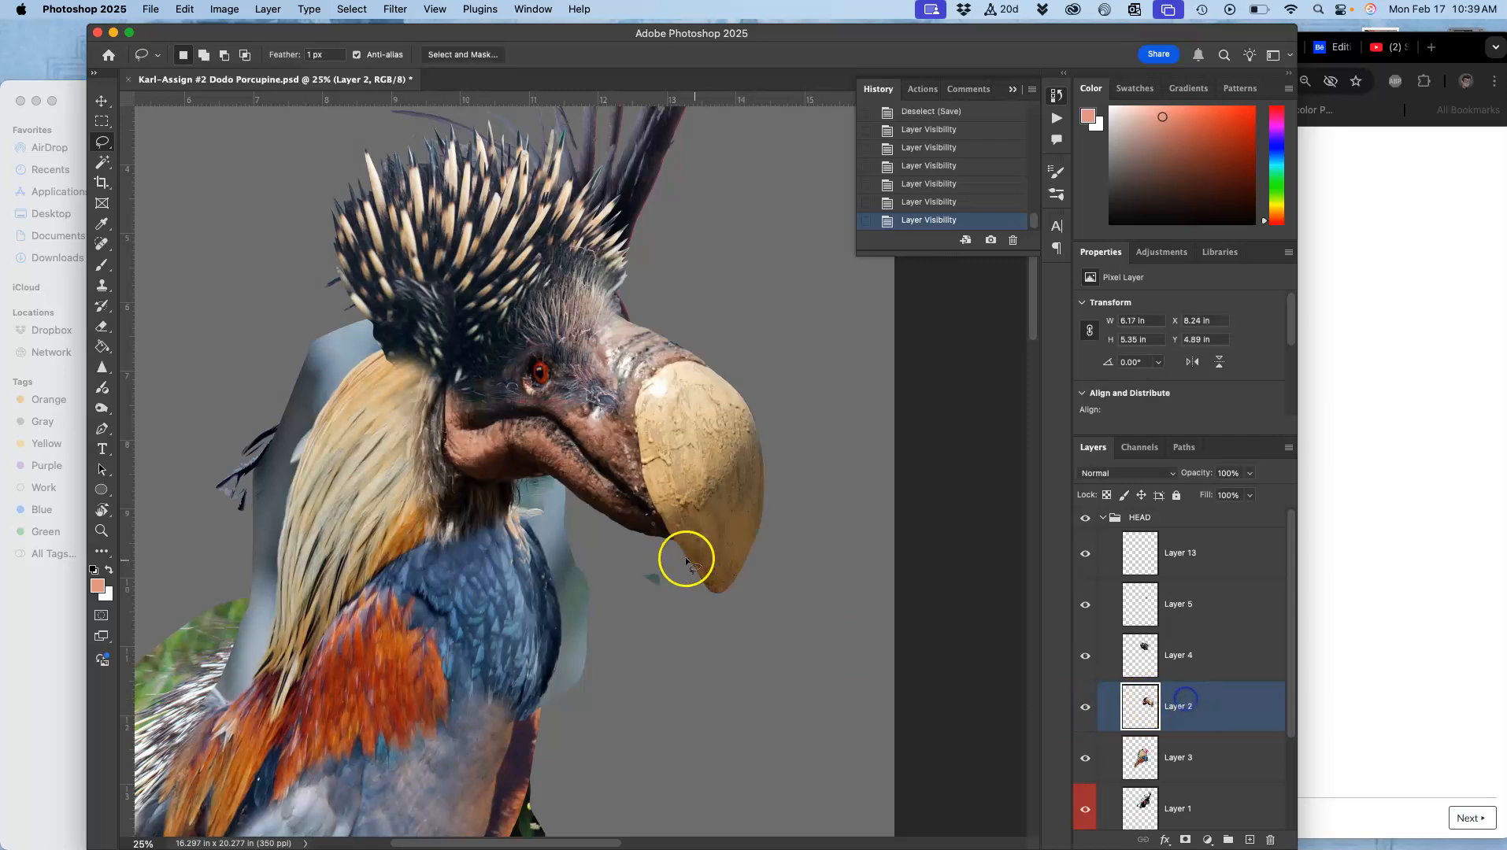
# Step: Lasso the leftover background patch under the jaw on Layer 2, delete it, and deselect
pyautogui.press('super+plus')
pyautogui.press('super+plus')
pyautogui.press('super+plus')
pyautogui.press('super+plus')
pyautogui.hscroll(-6, 659, 545)
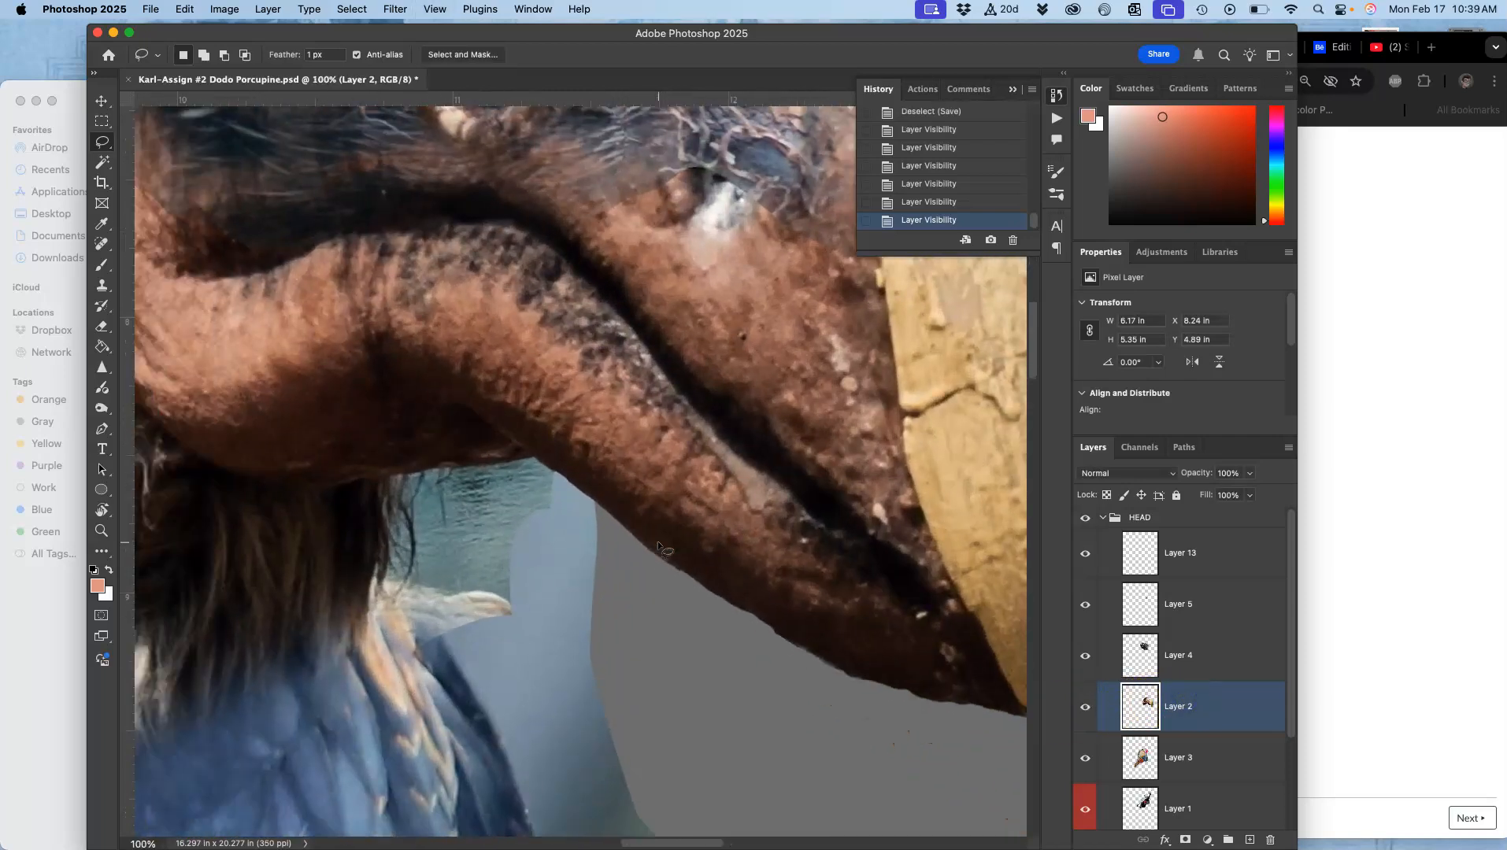
pyautogui.hscroll(-4, 658, 546)
pyautogui.scroll(-2, 658, 546)
pyautogui.hscroll(4, 658, 546)
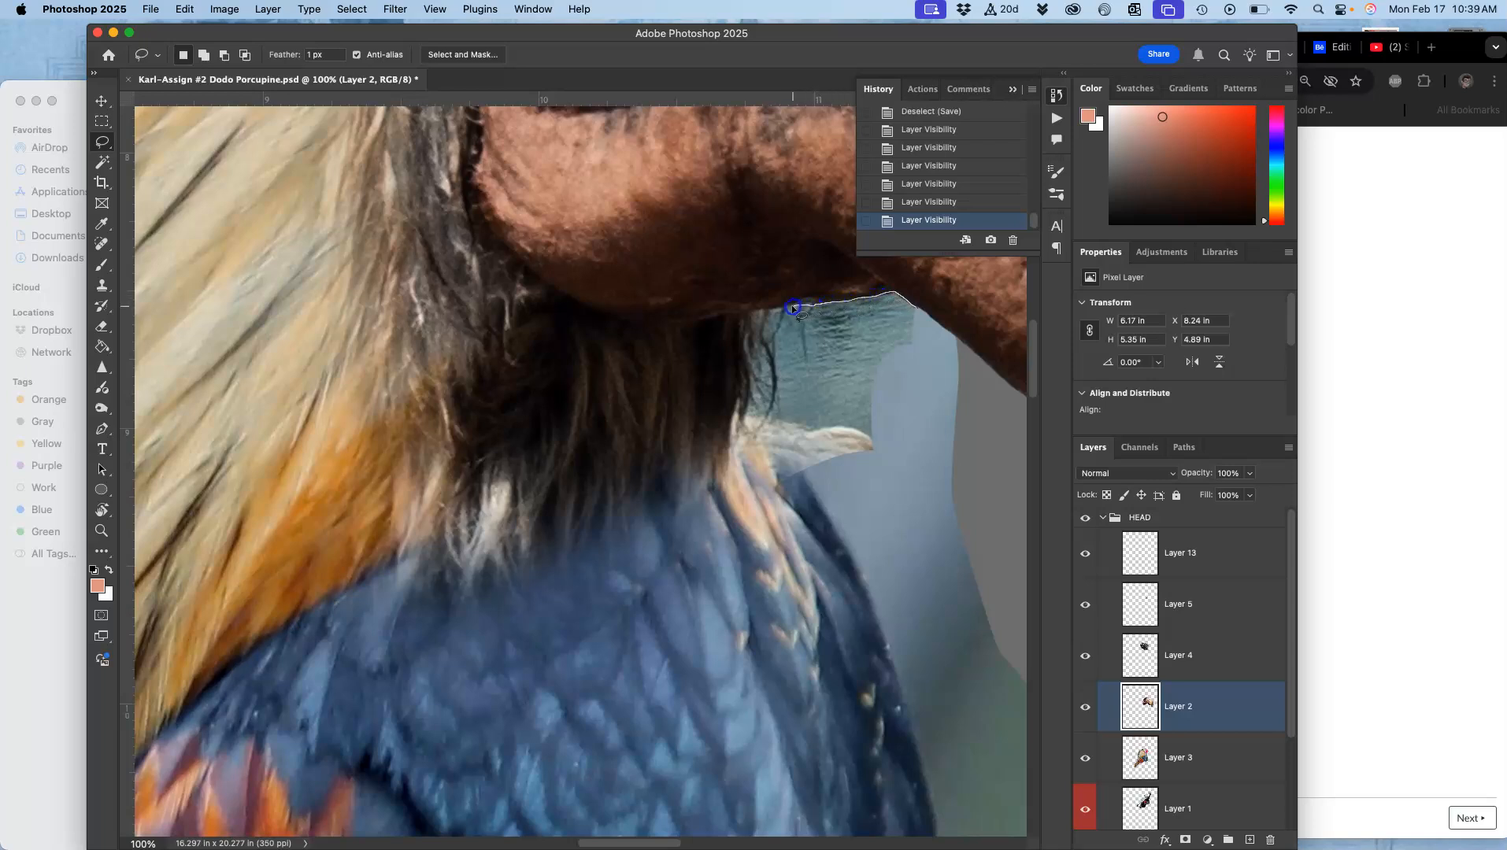
pyautogui.moveTo(788, 309); pyautogui.dragTo(782, 309)
pyautogui.moveTo(775, 408); pyautogui.dragTo(765, 428)
pyautogui.moveTo(726, 501)
pyautogui.mouseDown()
pyautogui.moveTo(707, 600)
pyautogui.moveTo(762, 670)
pyautogui.moveTo(929, 610)
pyautogui.mouseUp()
pyautogui.moveTo(987, 423); pyautogui.dragTo(971, 444)
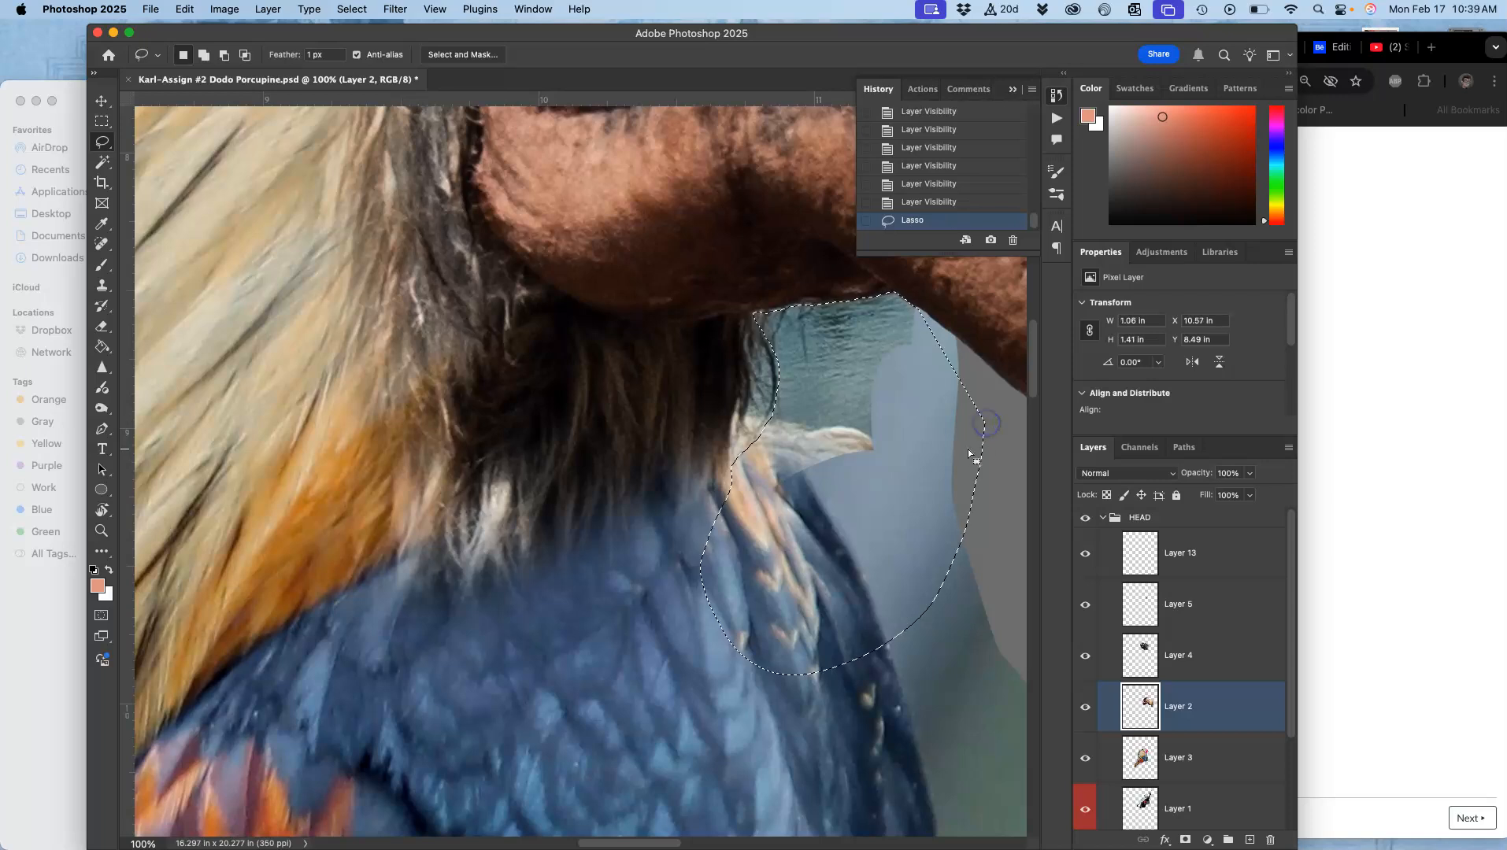
pyautogui.press('Delete')
pyautogui.press('Delete')
pyautogui.press('Delete')
pyautogui.press('Delete')
pyautogui.click(756, 428)
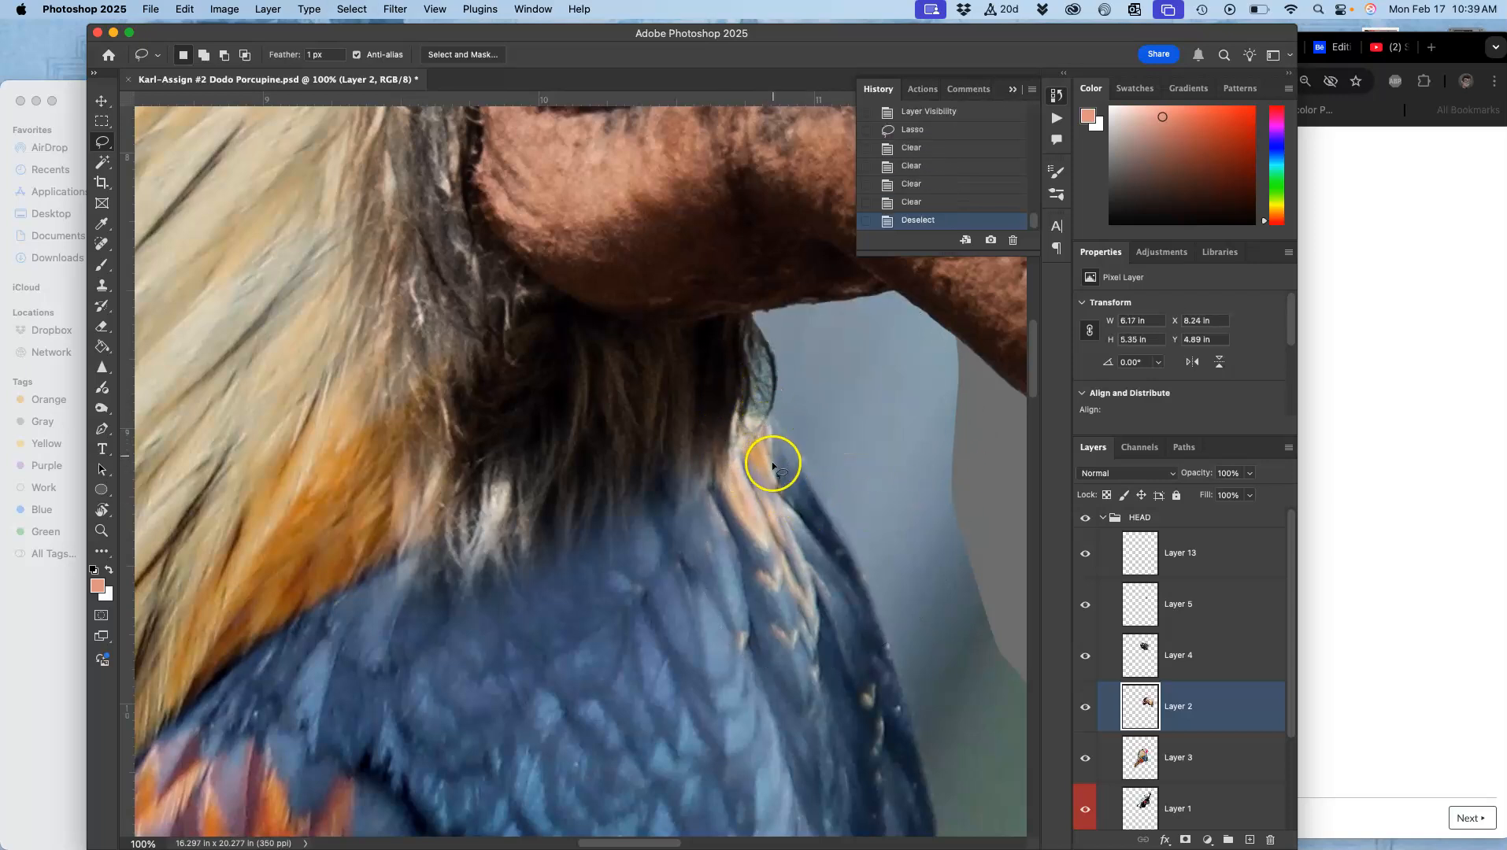
# Step: Toggle Layer 3's visibility off and on to check its content, and make Layer 3 active
pyautogui.press('super+minus')
pyautogui.press('super+minus')
pyautogui.press('super+minus')
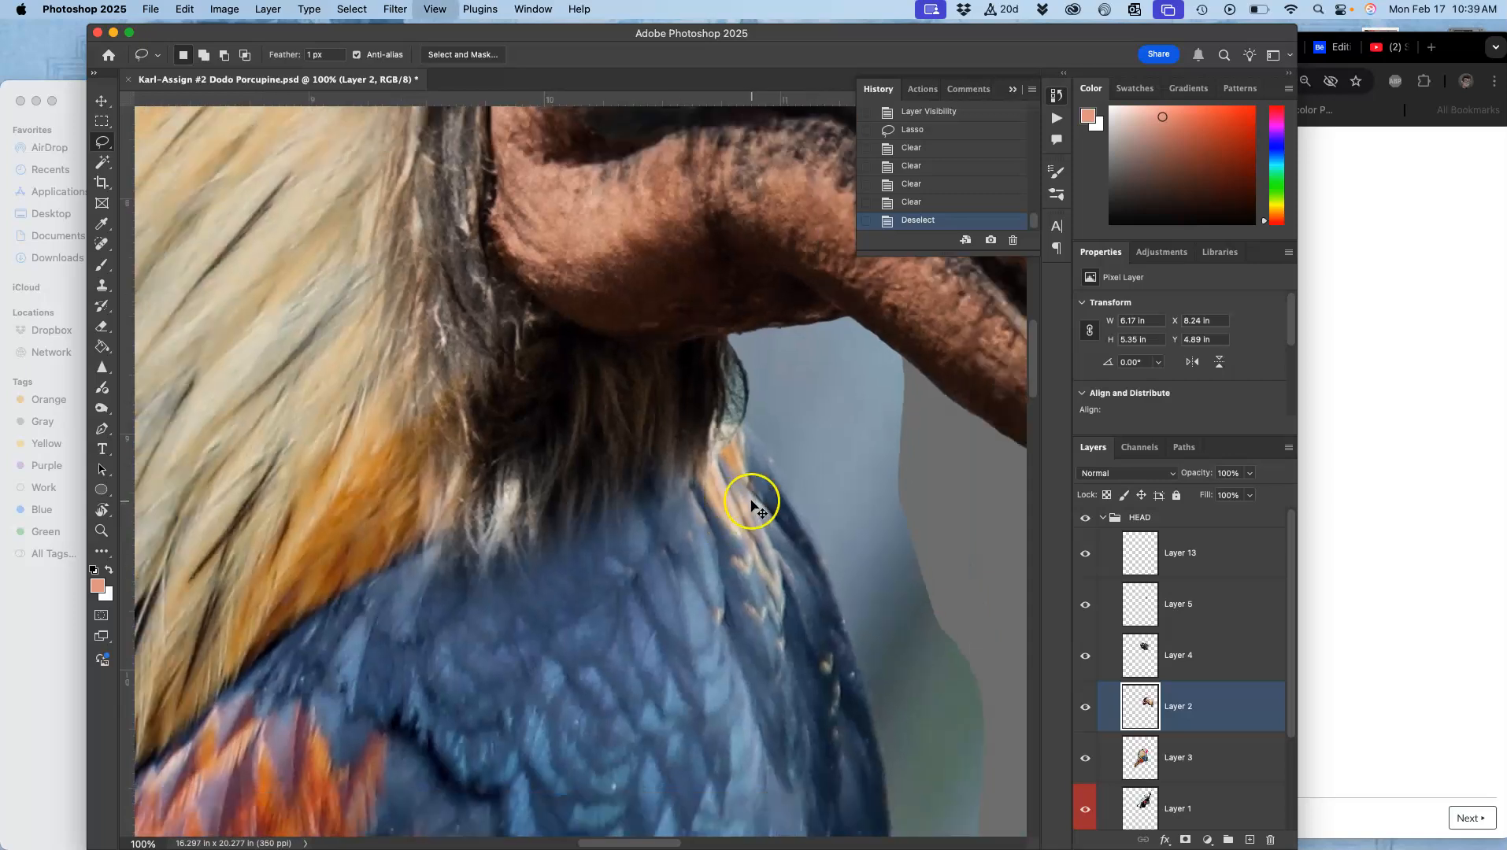
pyautogui.click(1084, 760)
pyautogui.click(1084, 760)
pyautogui.click(1142, 757)
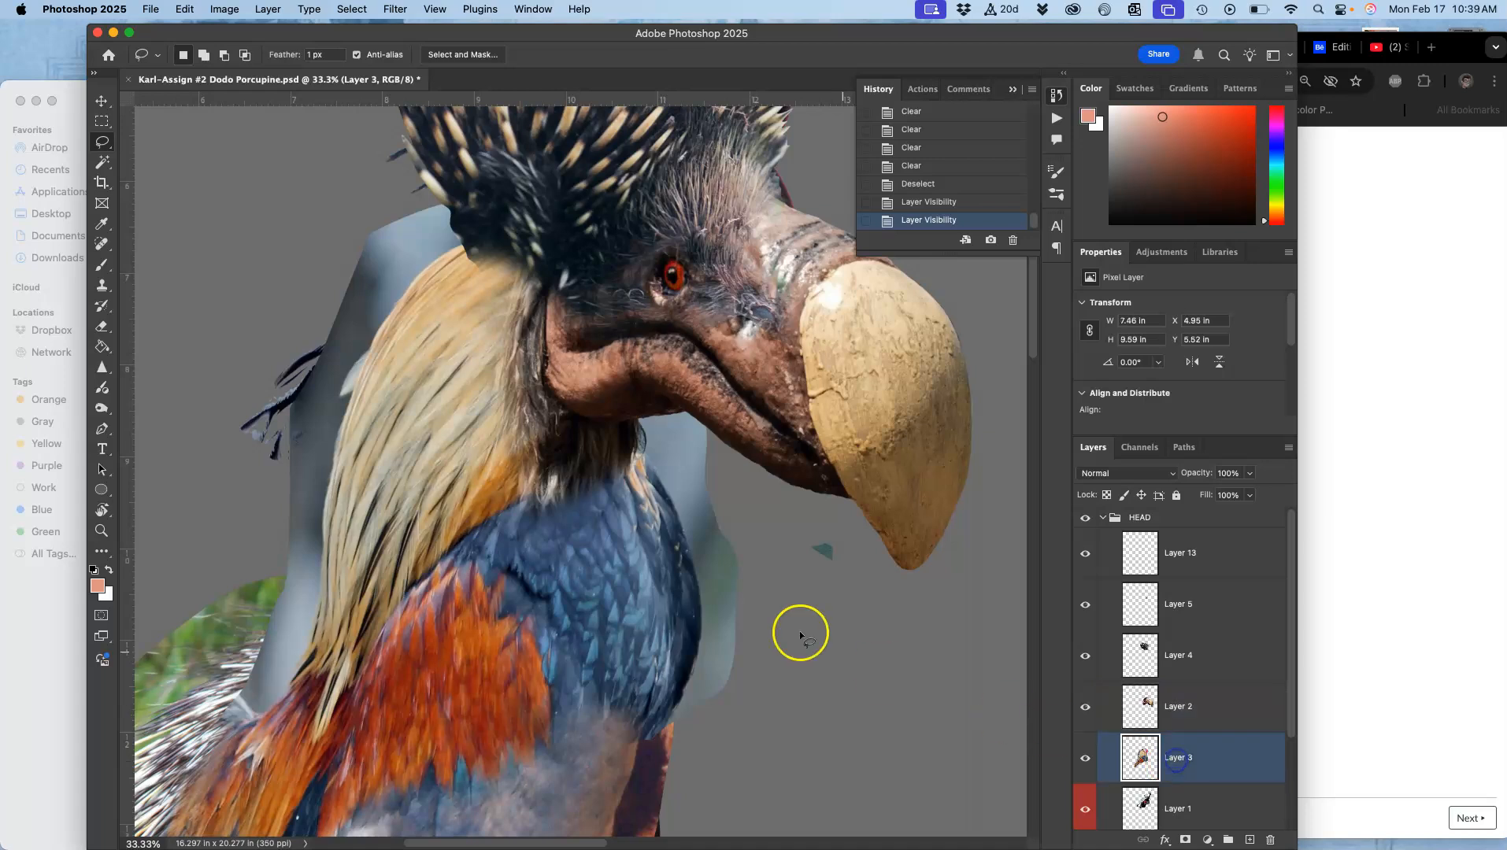
# Step: Lasso the gray background left of the neck hair on Layer 3, delete it, and deselect
pyautogui.press('super+plus')
pyautogui.press('super+plus')
pyautogui.press('super+plus')
pyautogui.moveTo(407, 378); pyautogui.dragTo(606, 310)
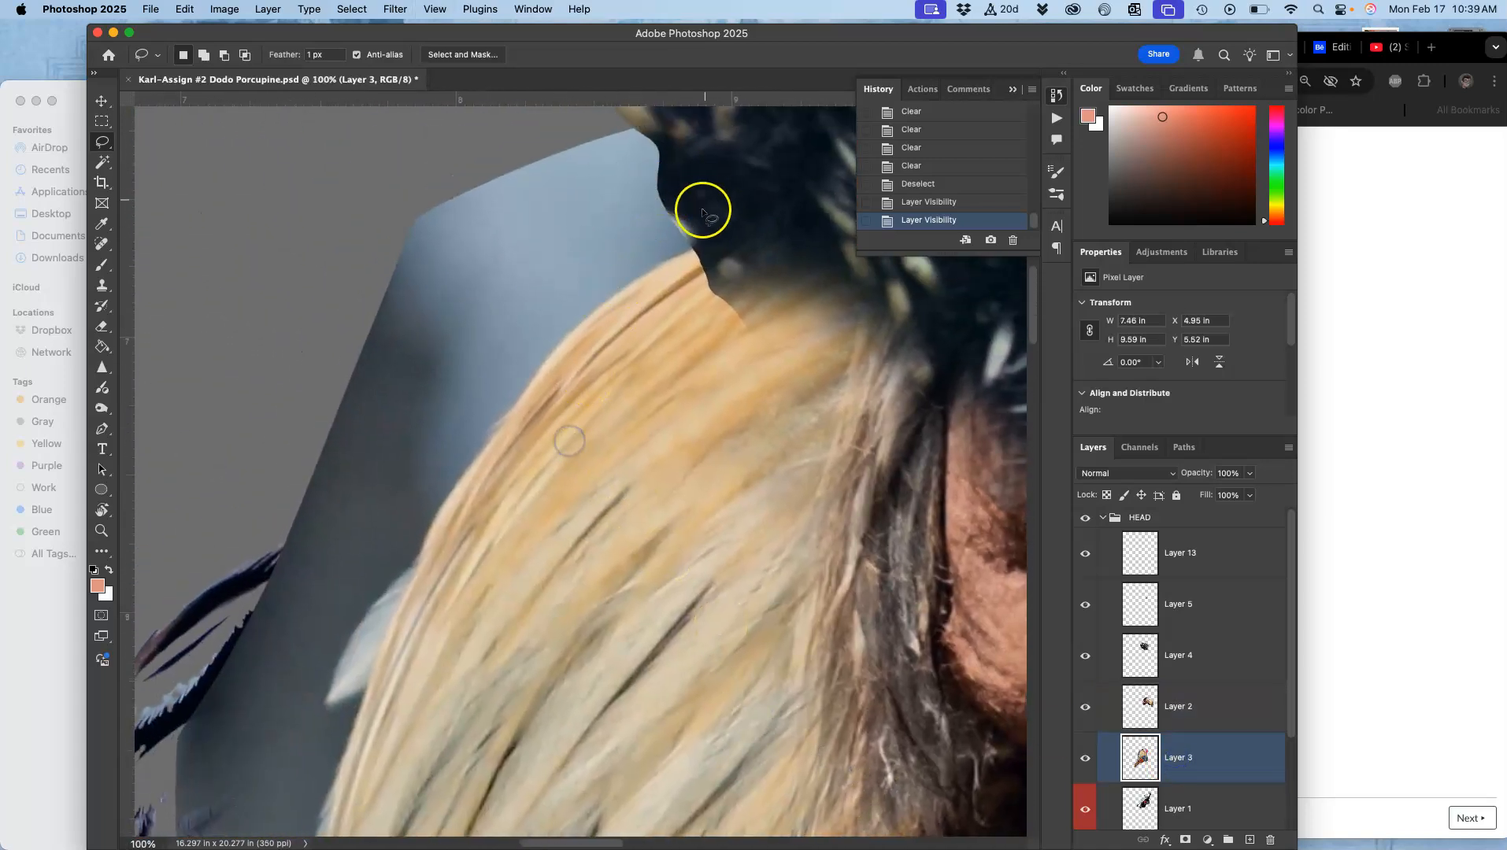
pyautogui.moveTo(725, 235)
pyautogui.mouseDown()
pyautogui.moveTo(615, 297)
pyautogui.moveTo(555, 358)
pyautogui.mouseUp()
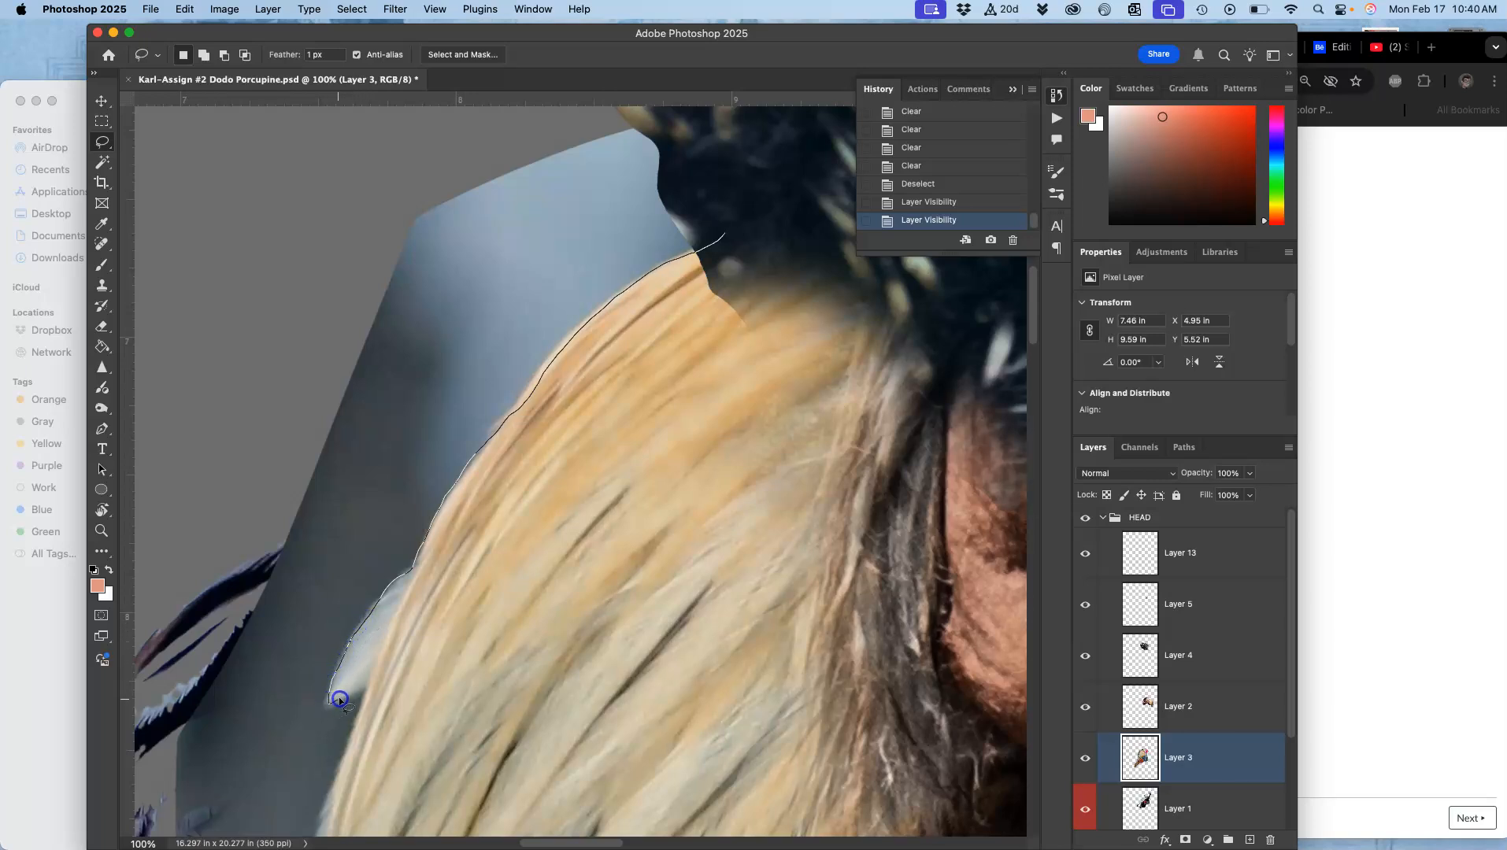
pyautogui.moveTo(355, 722)
pyautogui.mouseDown()
pyautogui.moveTo(336, 788)
pyautogui.moveTo(217, 796)
pyautogui.moveTo(164, 743)
pyautogui.moveTo(170, 557)
pyautogui.moveTo(256, 324)
pyautogui.moveTo(436, 139)
pyautogui.moveTo(586, 79)
pyautogui.moveTo(662, 82)
pyautogui.moveTo(737, 118)
pyautogui.mouseUp()
pyautogui.press('Delete')
pyautogui.press('Delete')
pyautogui.press('Delete')
pyautogui.press('Delete')
pyautogui.press('Delete')
pyautogui.press('Delete')
pyautogui.press('Delete')
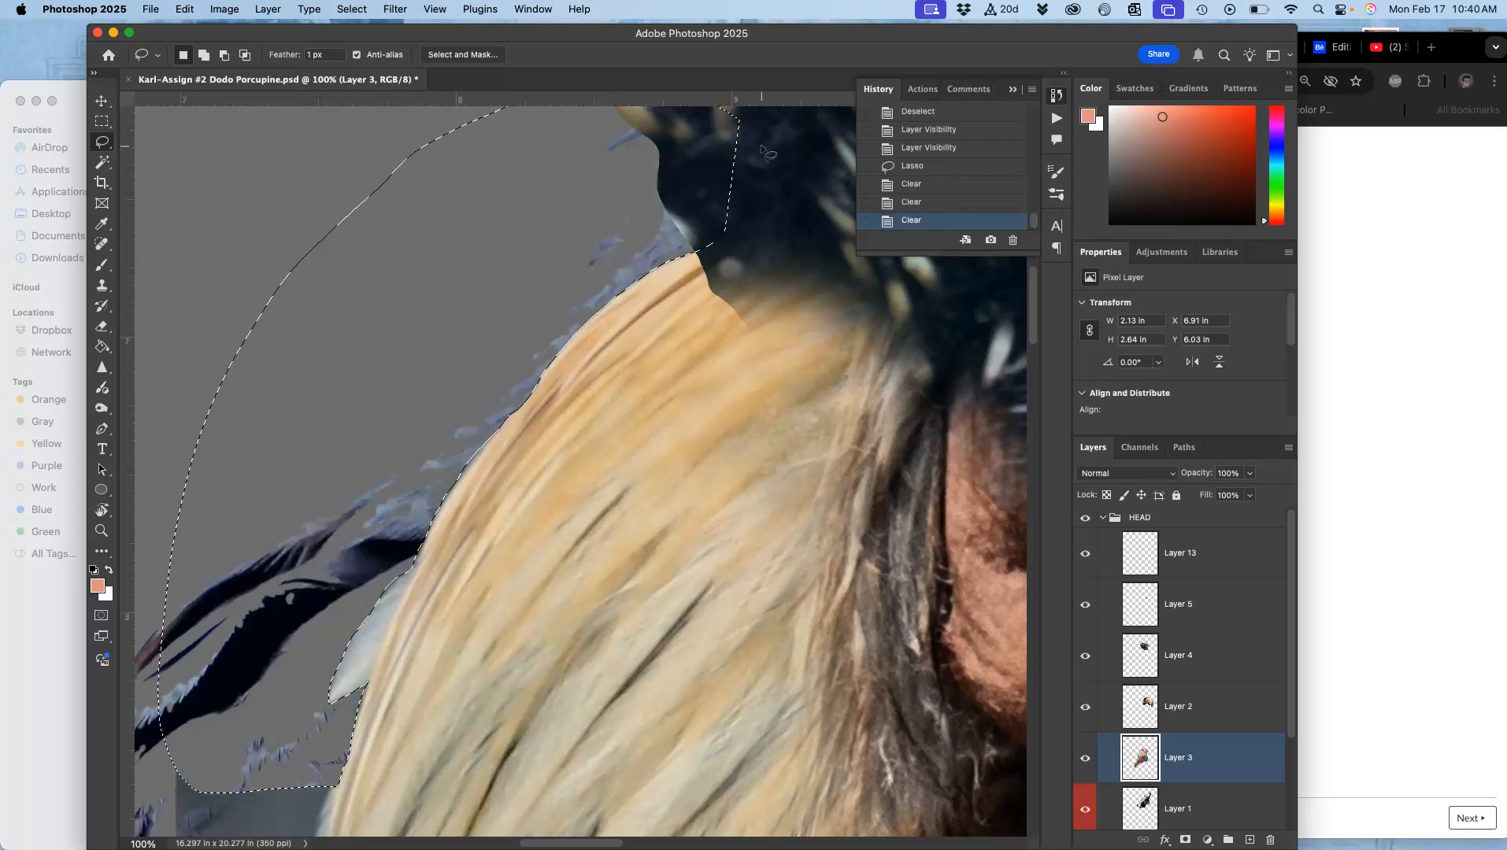
pyautogui.press('cmd+d')
# Step: Lasso the gray strip along the hair's left edge on Layer 3, delete it, and deselect
pyautogui.moveTo(608, 514); pyautogui.dragTo(712, 221)
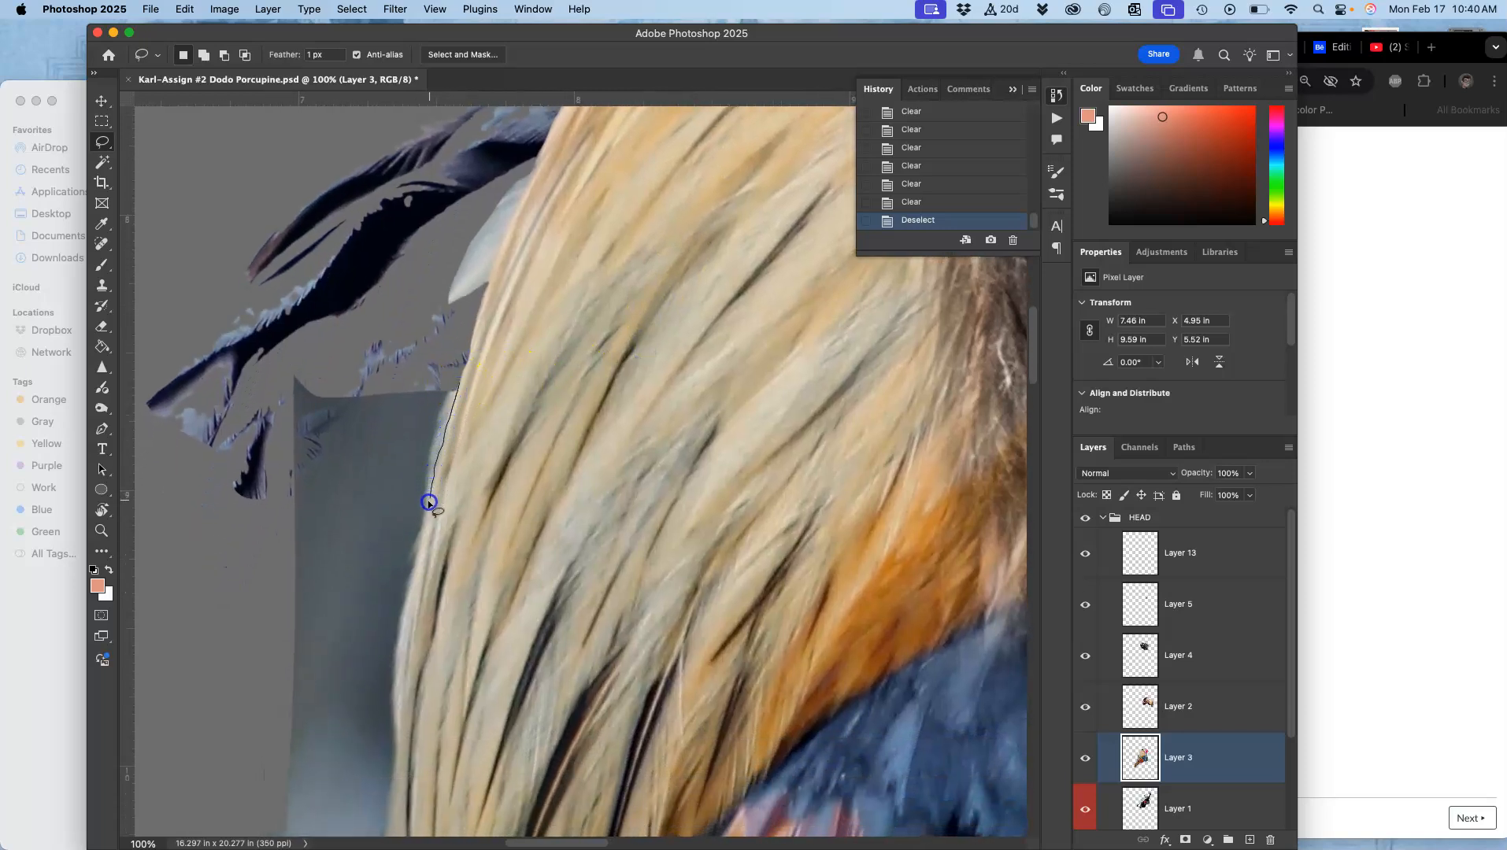
pyautogui.moveTo(426, 523); pyautogui.dragTo(418, 552)
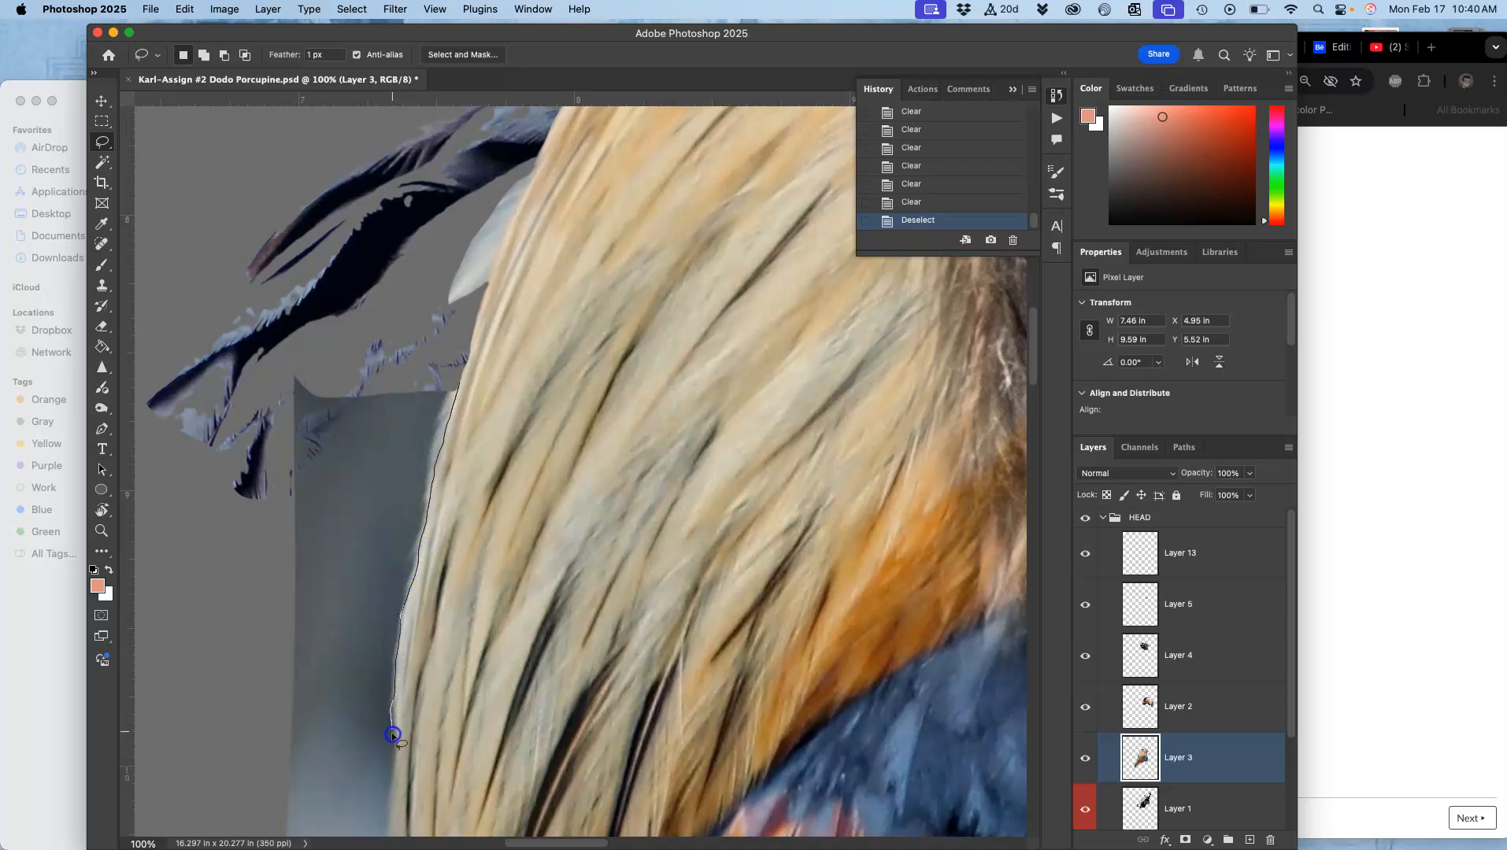
pyautogui.moveTo(392, 766)
pyautogui.mouseDown()
pyautogui.moveTo(388, 812)
pyautogui.moveTo(310, 816)
pyautogui.moveTo(178, 702)
pyautogui.moveTo(151, 389)
pyautogui.moveTo(279, 236)
pyautogui.mouseUp()
pyautogui.press('BackSpace')
pyautogui.press('BackSpace')
pyautogui.press('BackSpace')
pyautogui.press('BackSpace')
pyautogui.press('BackSpace')
pyautogui.press('super+d')
# Step: Lasso another background sliver along the hair's edge, delete it, and deselect
pyautogui.moveTo(393, 689); pyautogui.dragTo(396, 744)
pyautogui.moveTo(389, 811)
pyautogui.mouseDown()
pyautogui.moveTo(315, 689)
pyautogui.moveTo(334, 611)
pyautogui.mouseUp()
pyautogui.press('BackSpace')
pyautogui.click(494, 446)
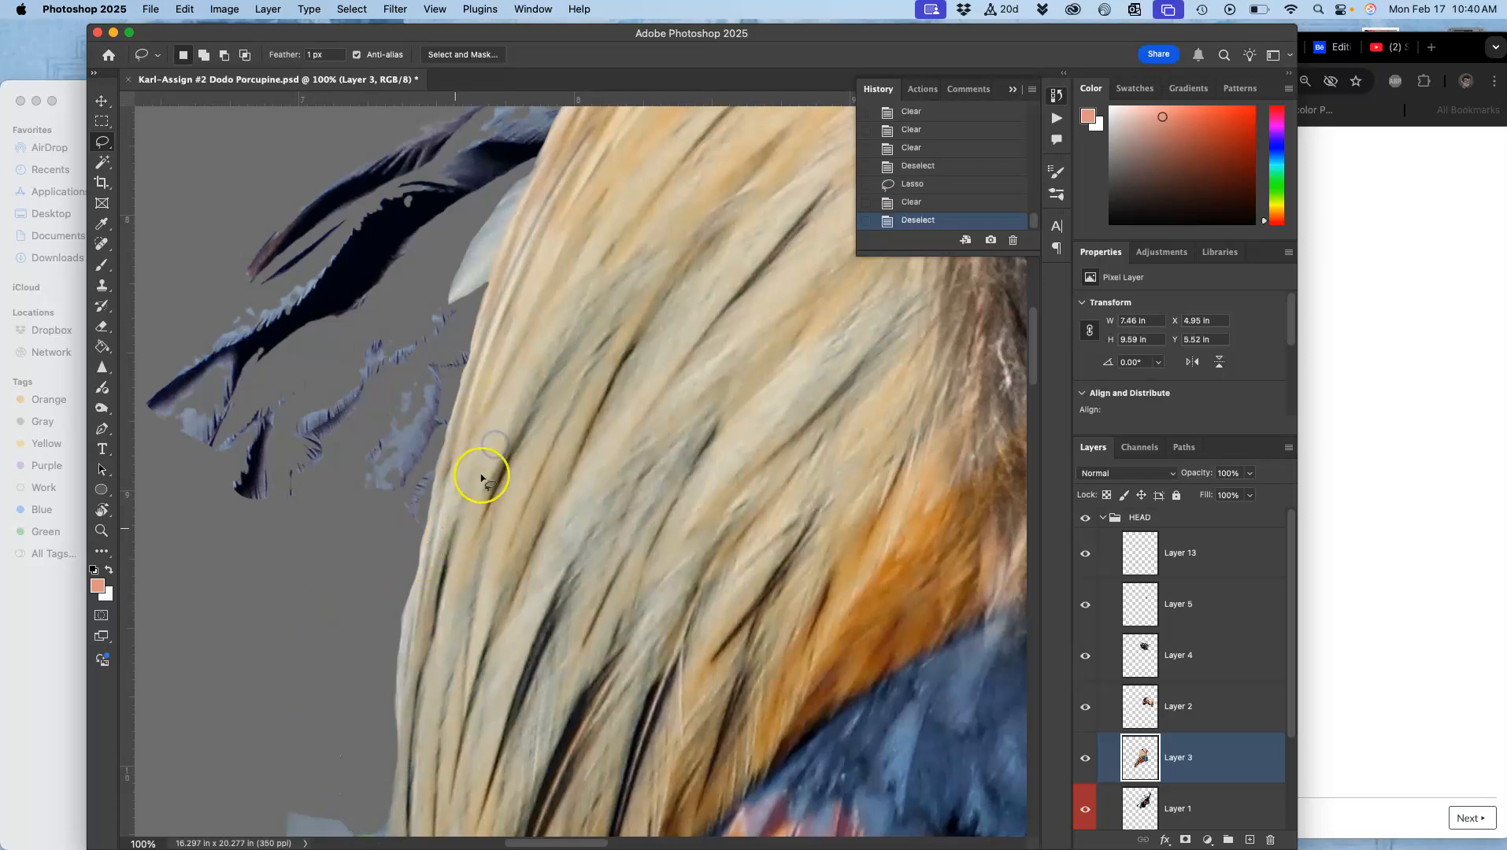
# Step: Lasso the remaining background sliver beside the lower hair, delete it, and deselect
pyautogui.moveTo(505, 510)
pyautogui.mouseDown()
pyautogui.moveTo(522, 262)
pyautogui.moveTo(427, 257)
pyautogui.moveTo(442, 258)
pyautogui.mouseUp()
pyautogui.click(718, 332)
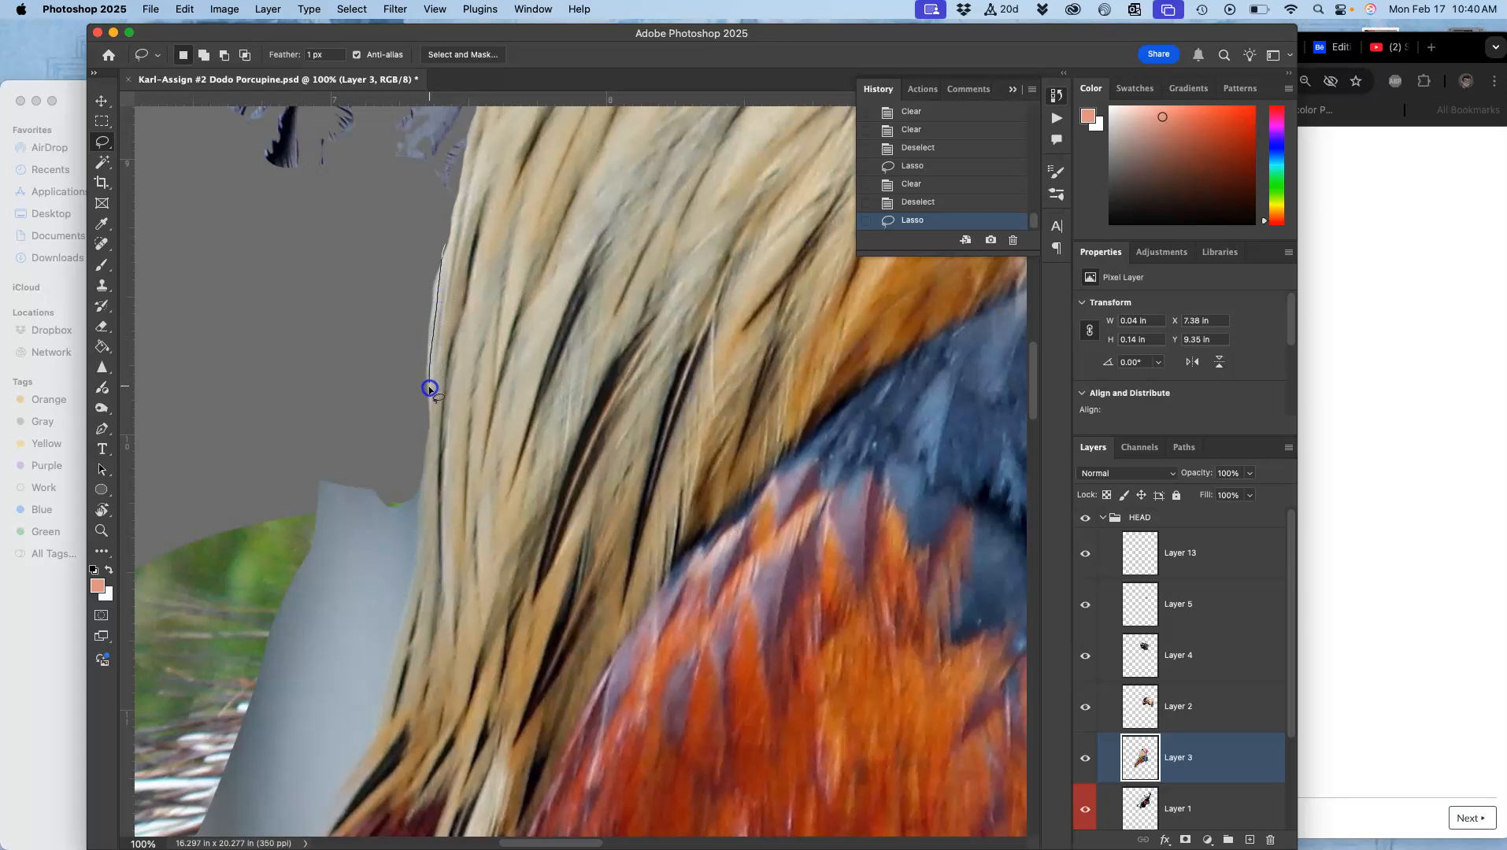
pyautogui.moveTo(420, 447)
pyautogui.mouseDown()
pyautogui.moveTo(390, 369)
pyautogui.moveTo(404, 236)
pyautogui.mouseUp()
pyautogui.press('Delete')
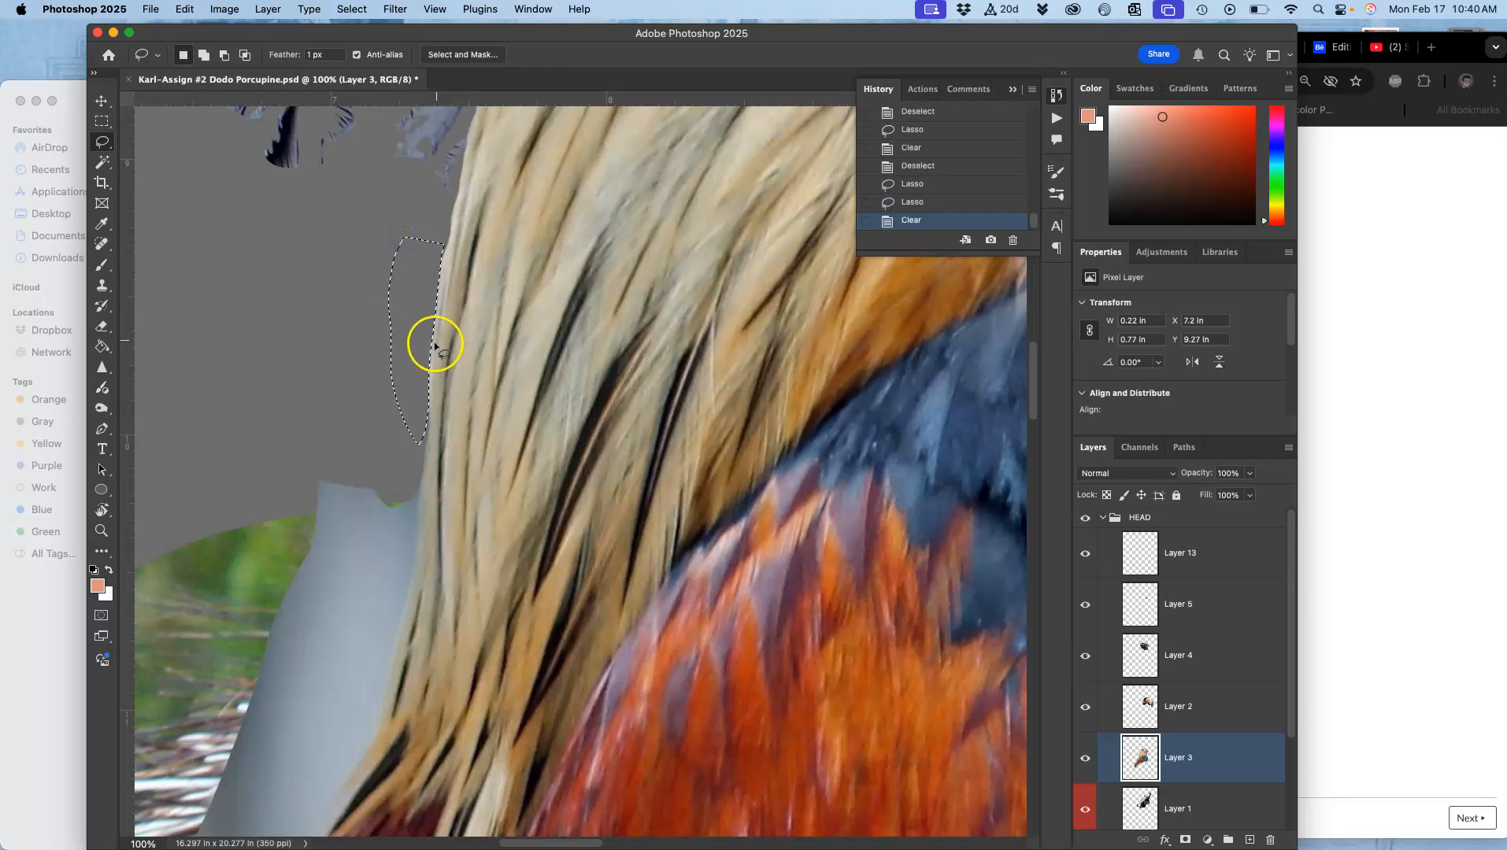
pyautogui.press('Delete')
pyautogui.press('Delete')
pyautogui.click(371, 455)
# Step: Lasso the green background patch beside the lower hair and chest on Layer 3 and delete it
pyautogui.moveTo(450, 539)
pyautogui.mouseDown()
pyautogui.moveTo(466, 313)
pyautogui.moveTo(424, 331)
pyautogui.moveTo(381, 493)
pyautogui.mouseUp()
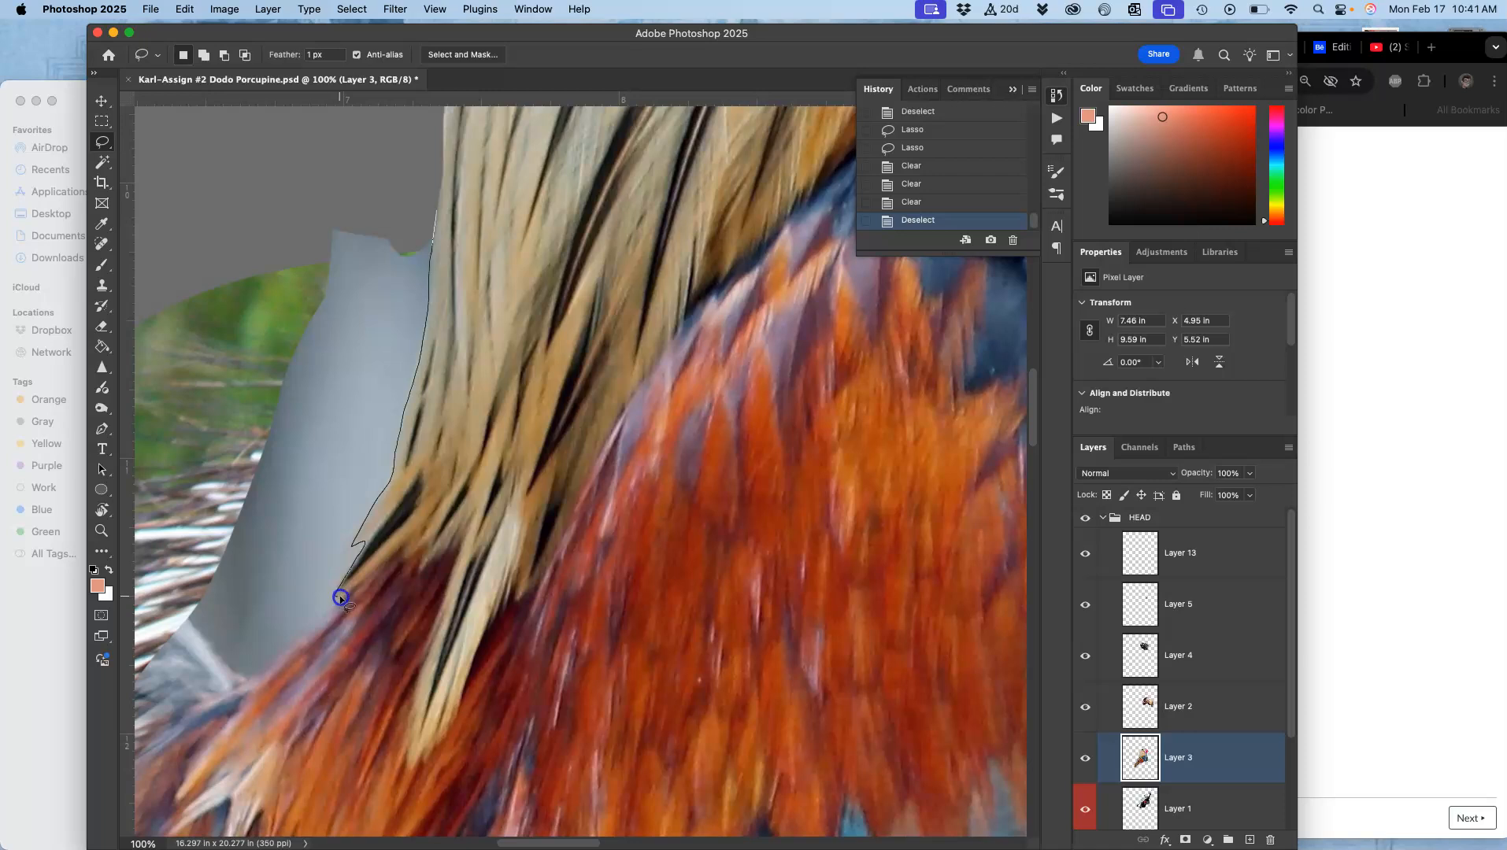
pyautogui.moveTo(250, 684)
pyautogui.mouseDown()
pyautogui.moveTo(150, 639)
pyautogui.moveTo(186, 308)
pyautogui.moveTo(281, 172)
pyautogui.moveTo(329, 148)
pyautogui.mouseUp()
pyautogui.press('Delete')
pyautogui.press('Delete')
pyautogui.press('Delete')
pyautogui.press('Delete')
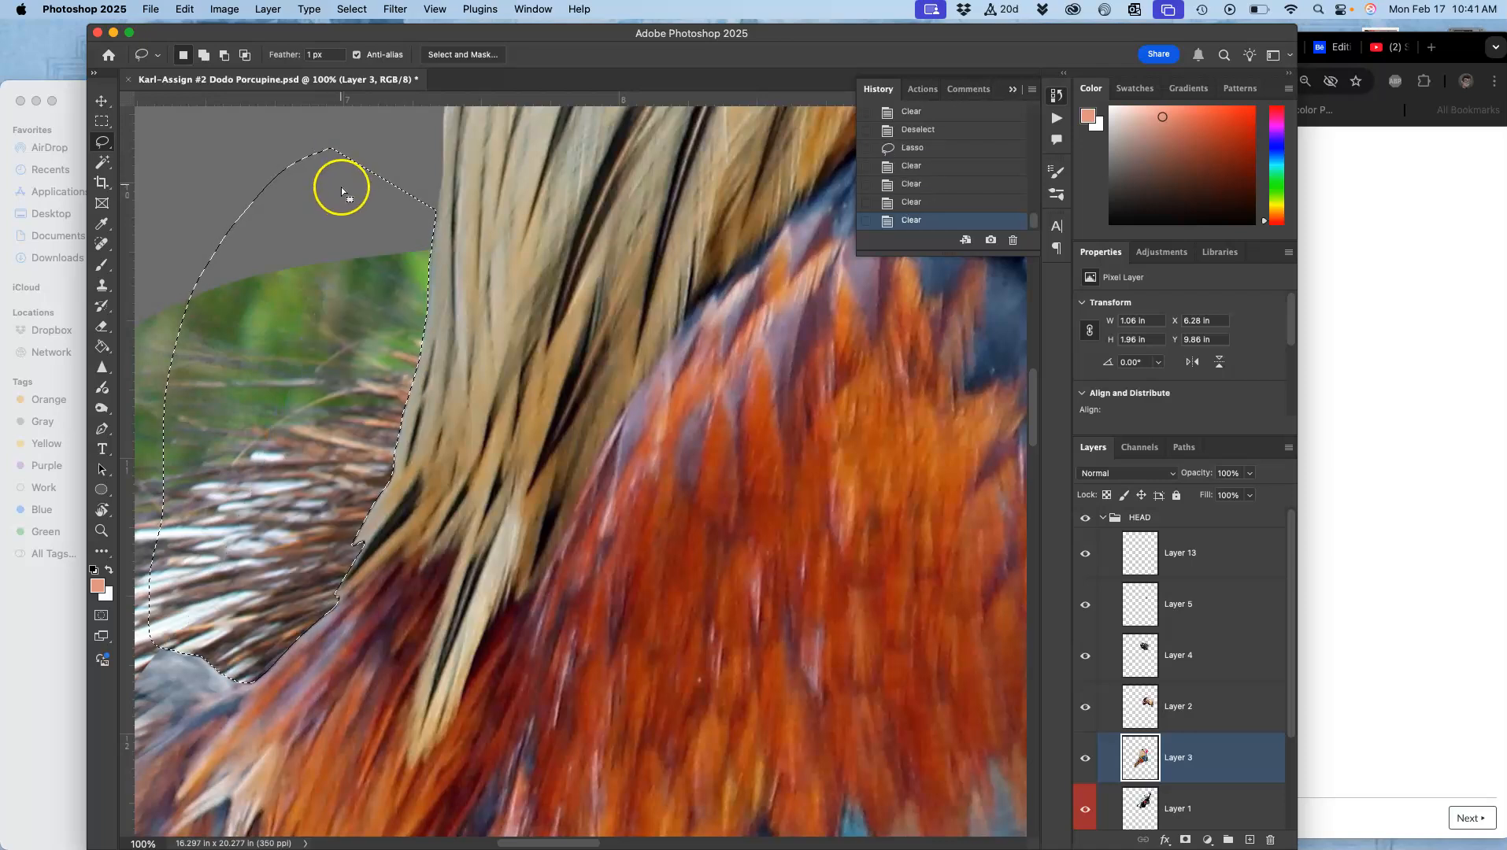
# Step: Lasso the gray background between the neck and the beak on Layer 3, delete it, and deselect
pyautogui.press('super+minus')
pyautogui.press('super+minus')
pyautogui.press('super+minus')
pyautogui.press('super+minus')
pyautogui.moveTo(633, 281)
pyautogui.mouseDown()
pyautogui.moveTo(482, 441)
pyautogui.moveTo(508, 433)
pyautogui.moveTo(434, 392)
pyautogui.mouseUp()
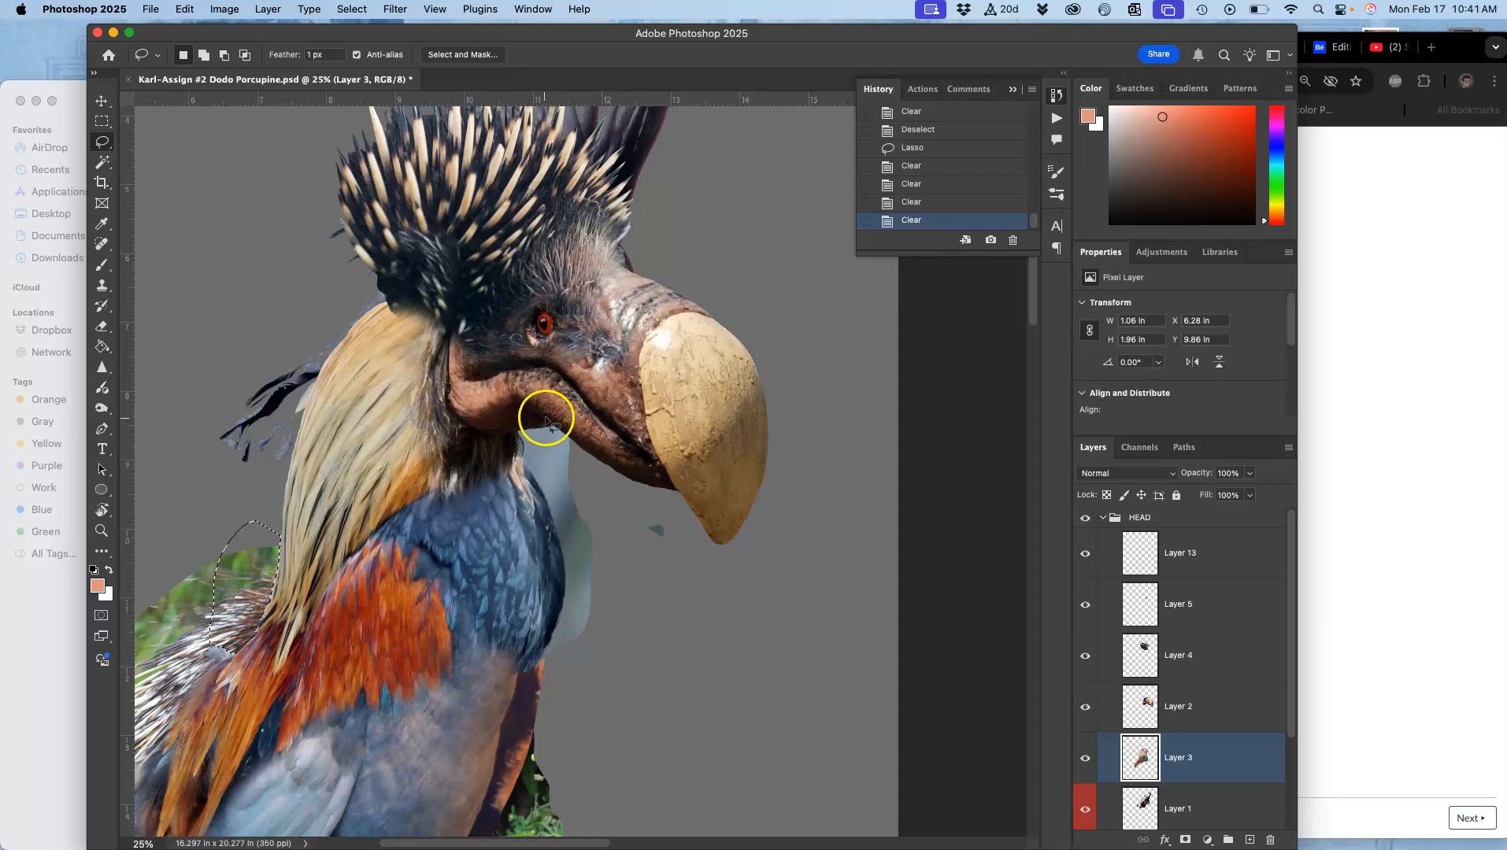
pyautogui.moveTo(397, 328); pyautogui.dragTo(559, 391)
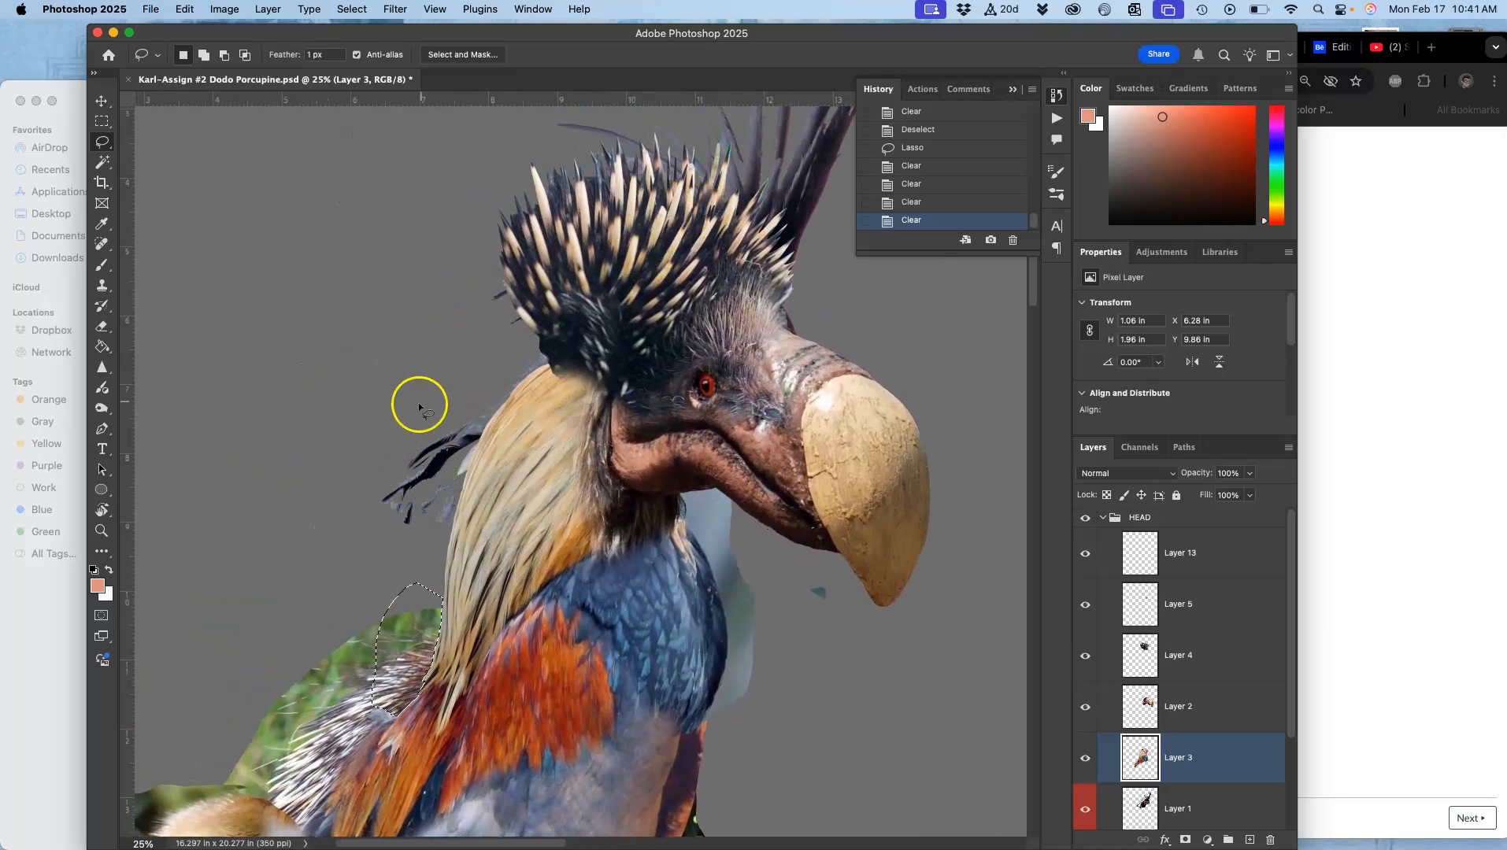
pyautogui.press('super+equal')
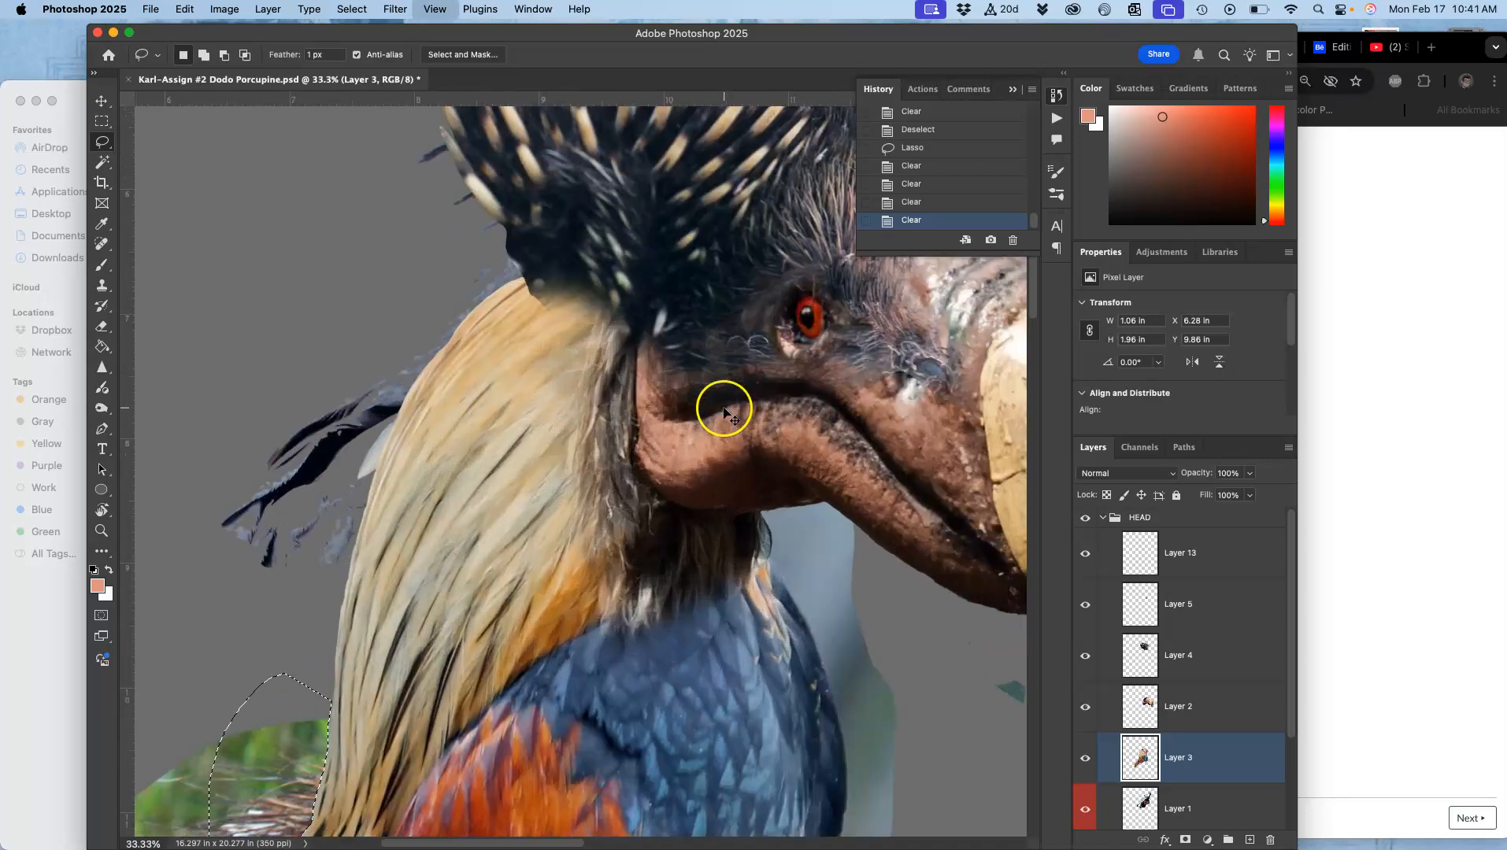
pyautogui.moveTo(638, 441); pyautogui.dragTo(408, 274)
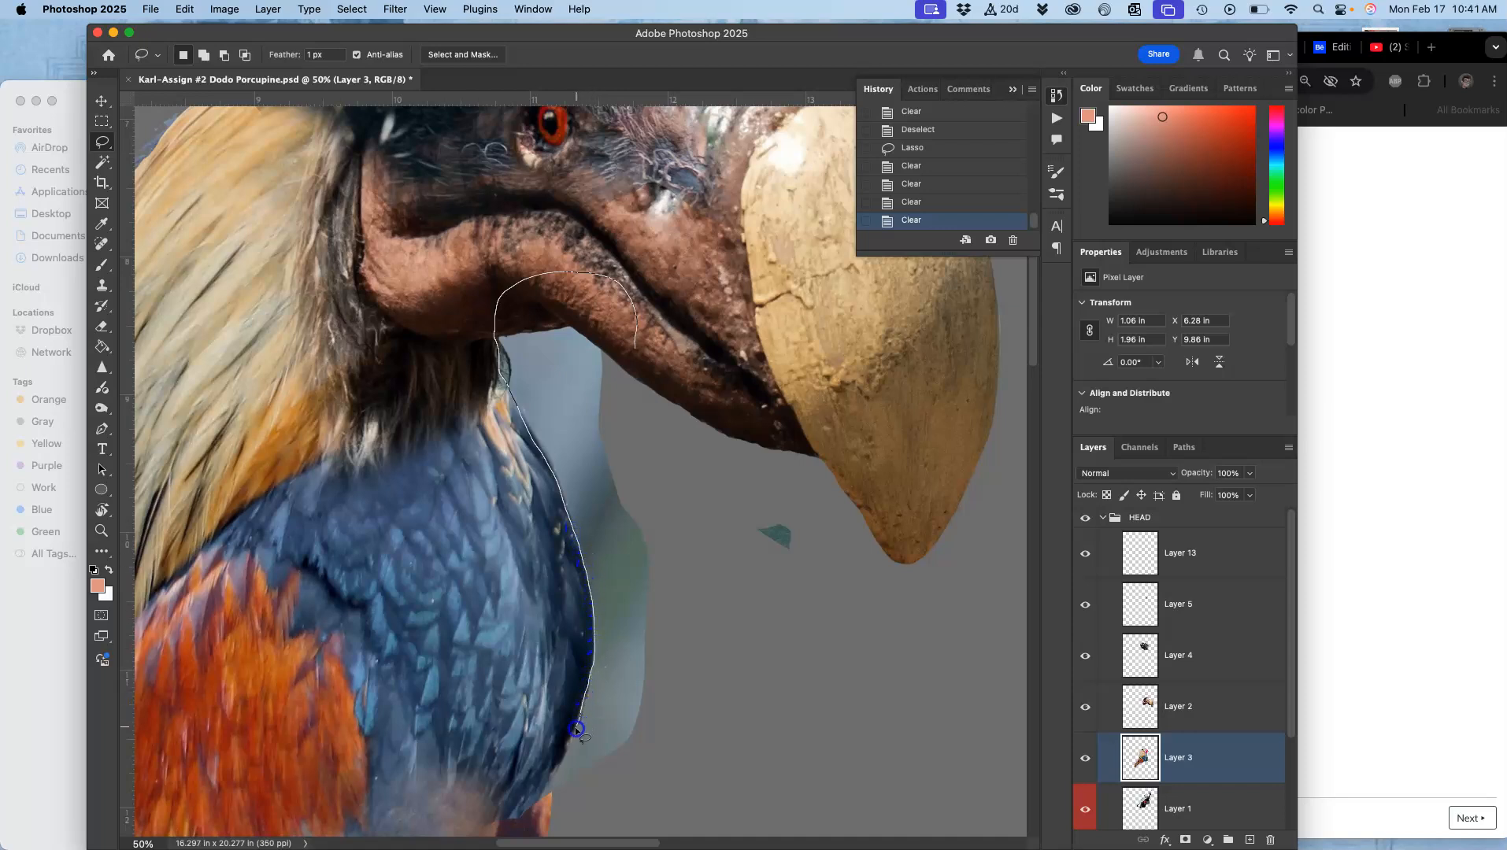
pyautogui.moveTo(526, 809)
pyautogui.mouseDown()
pyautogui.moveTo(573, 832)
pyautogui.moveTo(698, 774)
pyautogui.moveTo(759, 666)
pyautogui.moveTo(808, 617)
pyautogui.moveTo(819, 534)
pyautogui.moveTo(775, 398)
pyautogui.moveTo(698, 318)
pyautogui.mouseUp()
pyautogui.press('Delete')
pyautogui.click(717, 333)
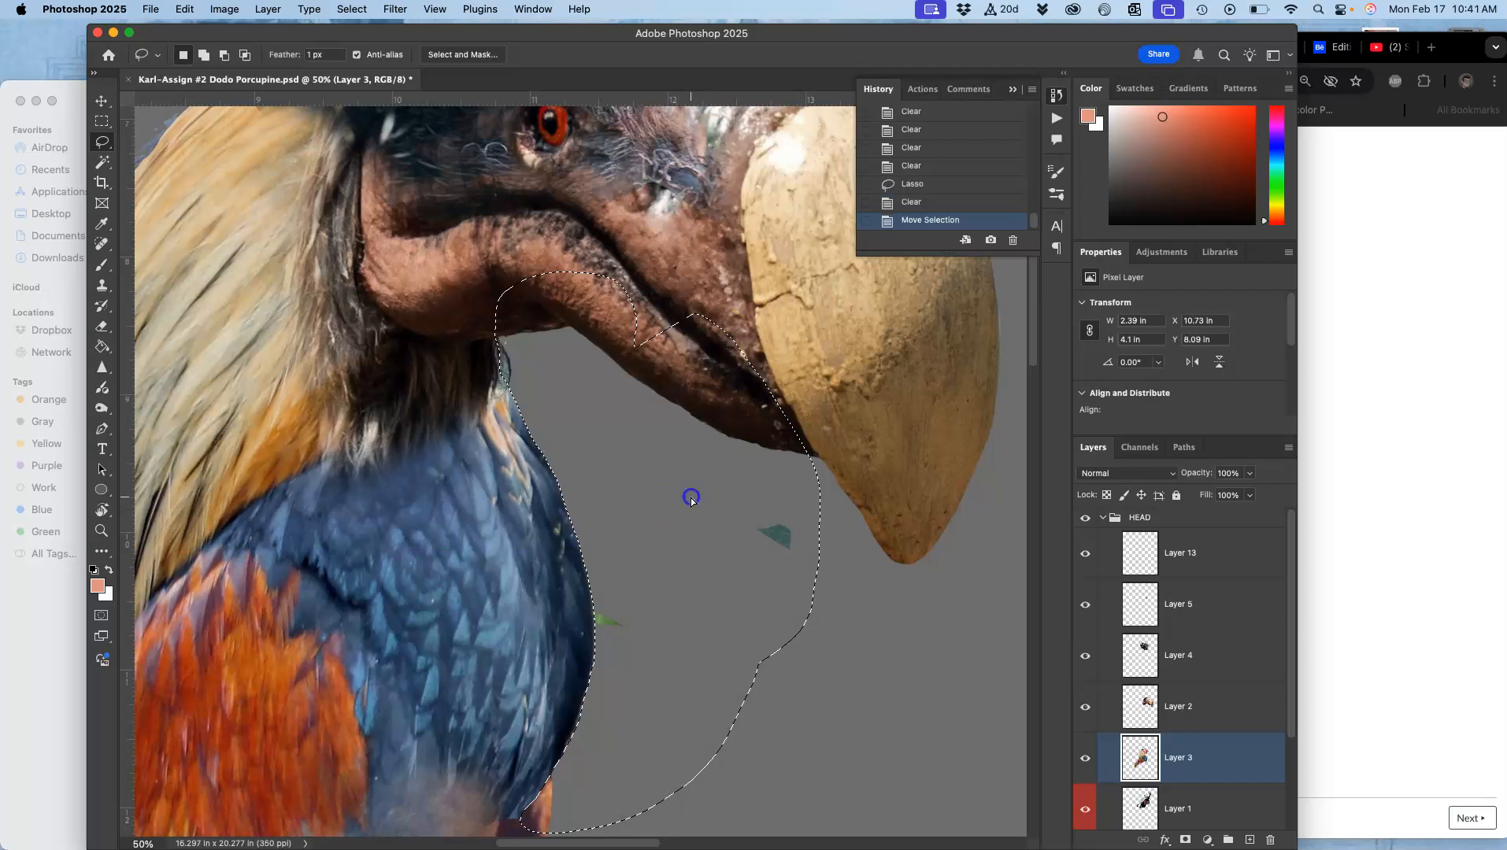
pyautogui.click(727, 549)
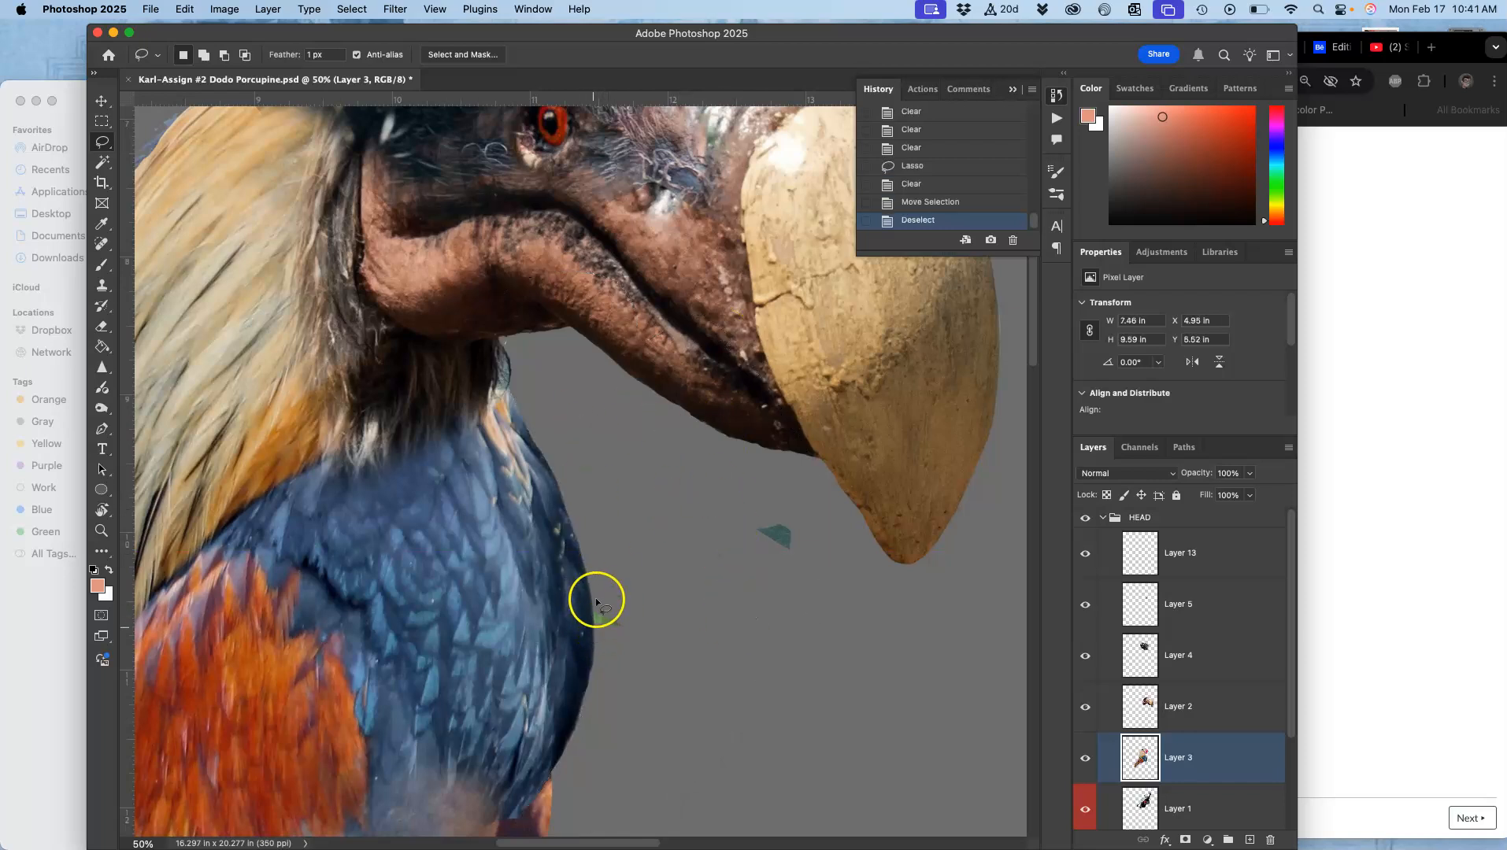
# Step: Inspect the whole bird composite for remaining background edges
pyautogui.scroll(-15, 596, 618)
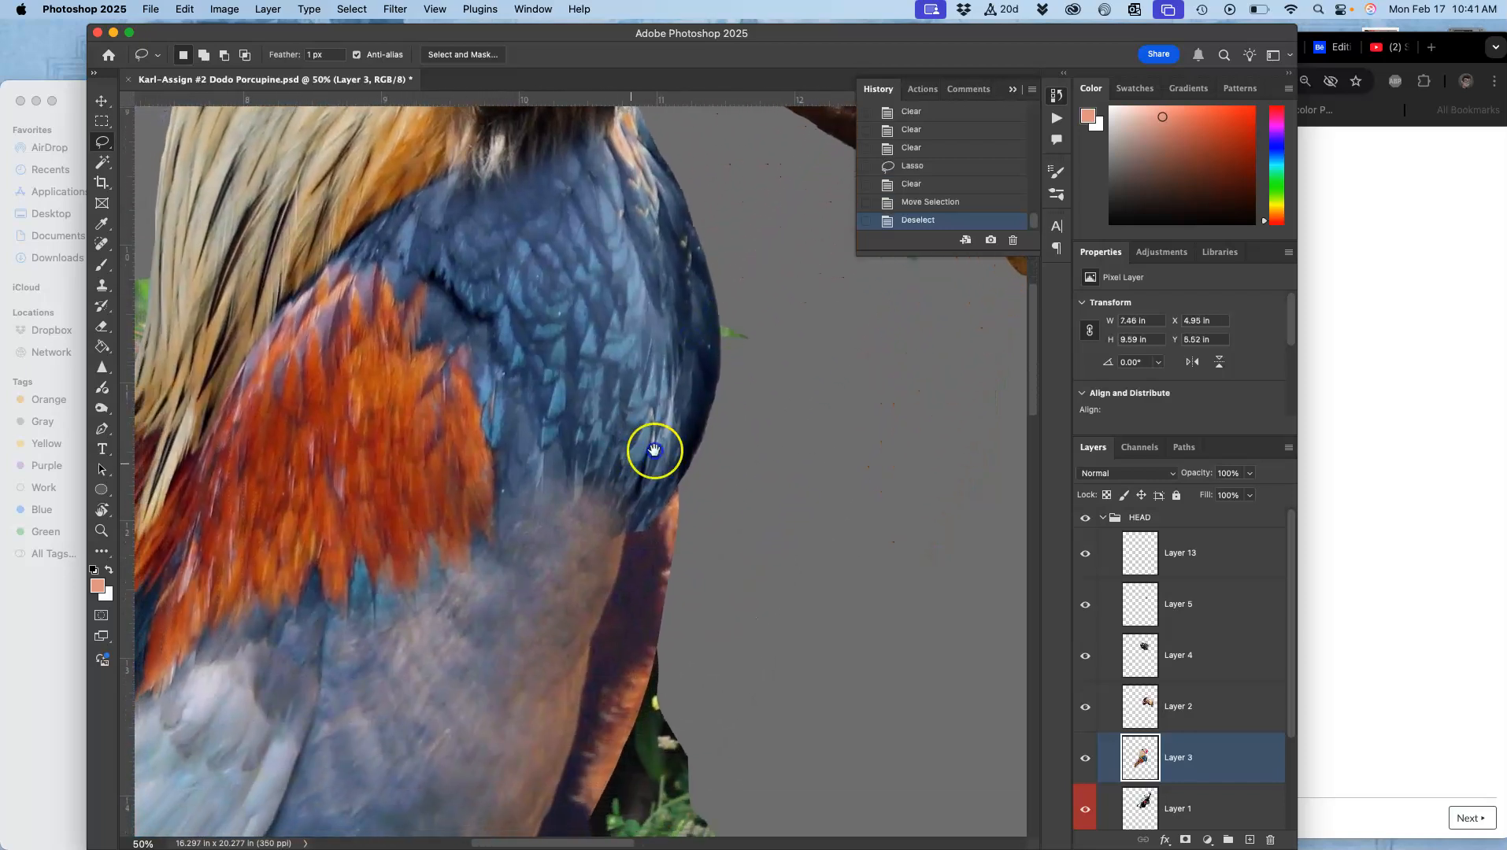
pyautogui.hscroll(-5, 742, 468)
pyautogui.scroll(3, 741, 468)
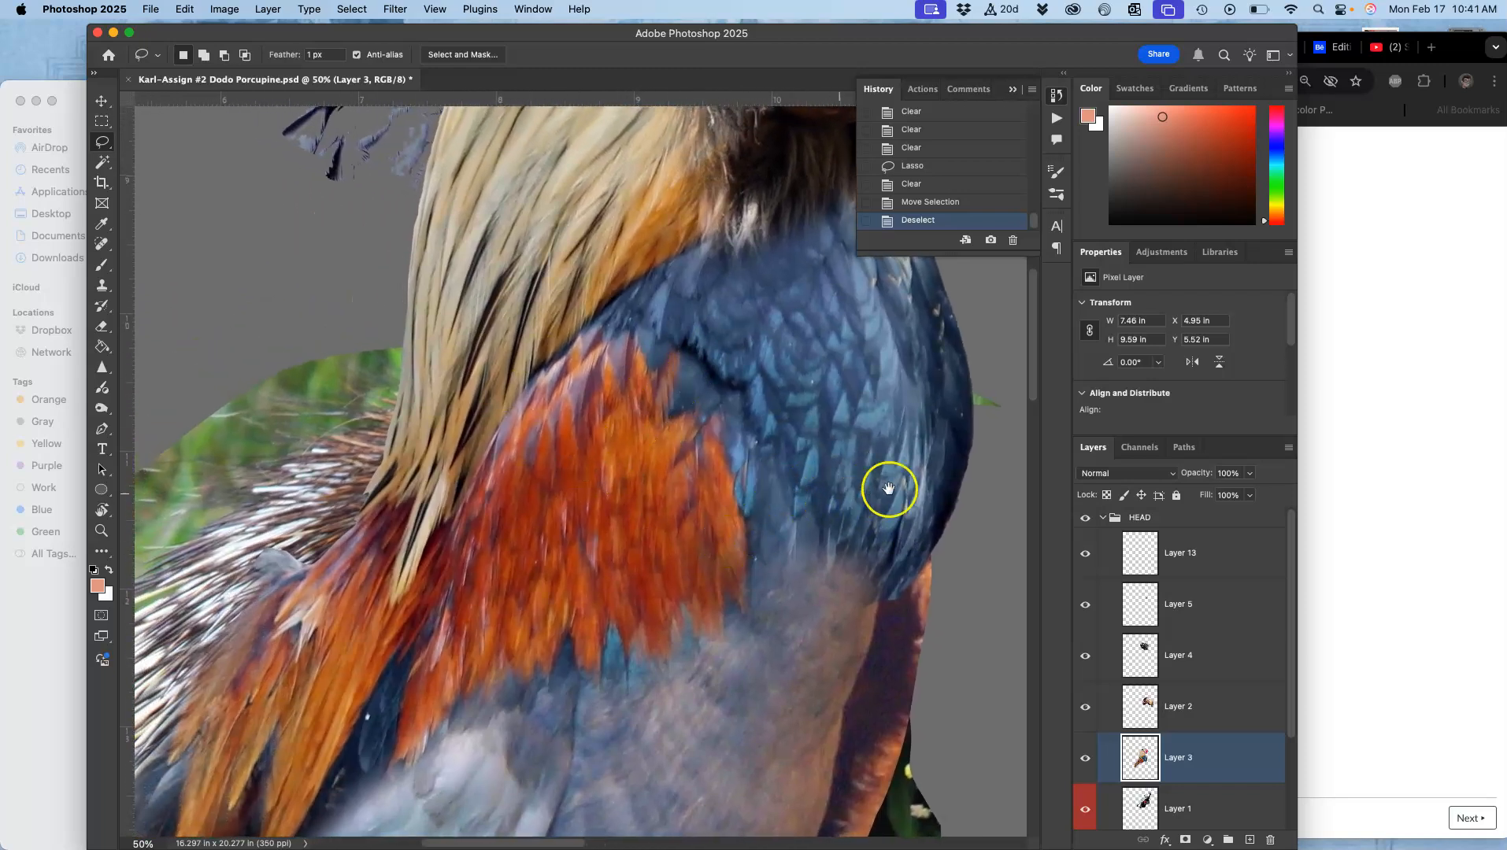
pyautogui.press('super+minus')
pyautogui.press('super+minus')
pyautogui.press('super+minus')
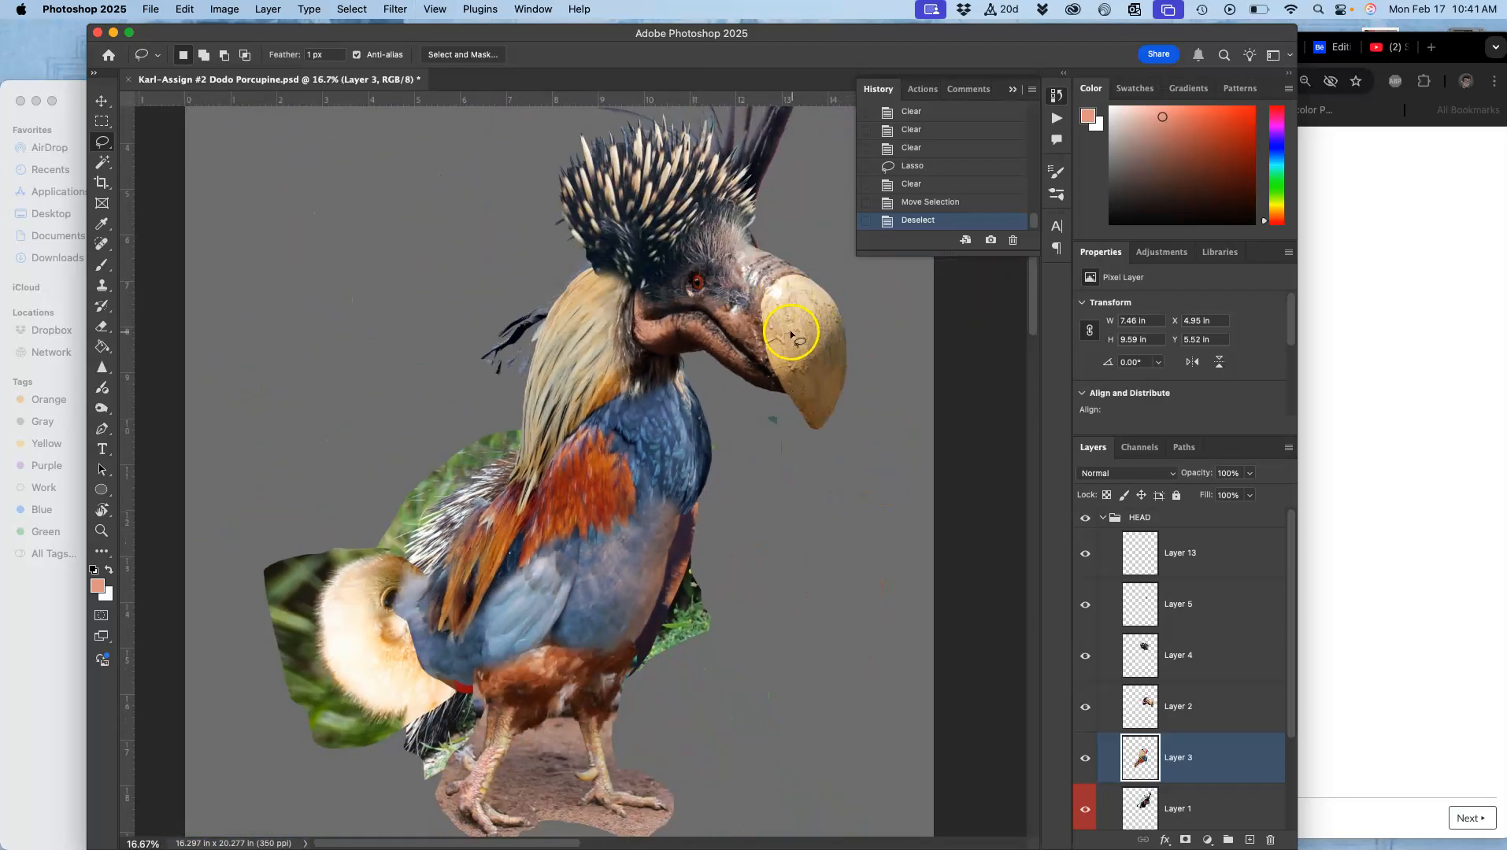
pyautogui.scroll(5, 784, 357)
pyautogui.hscroll(3, 783, 356)
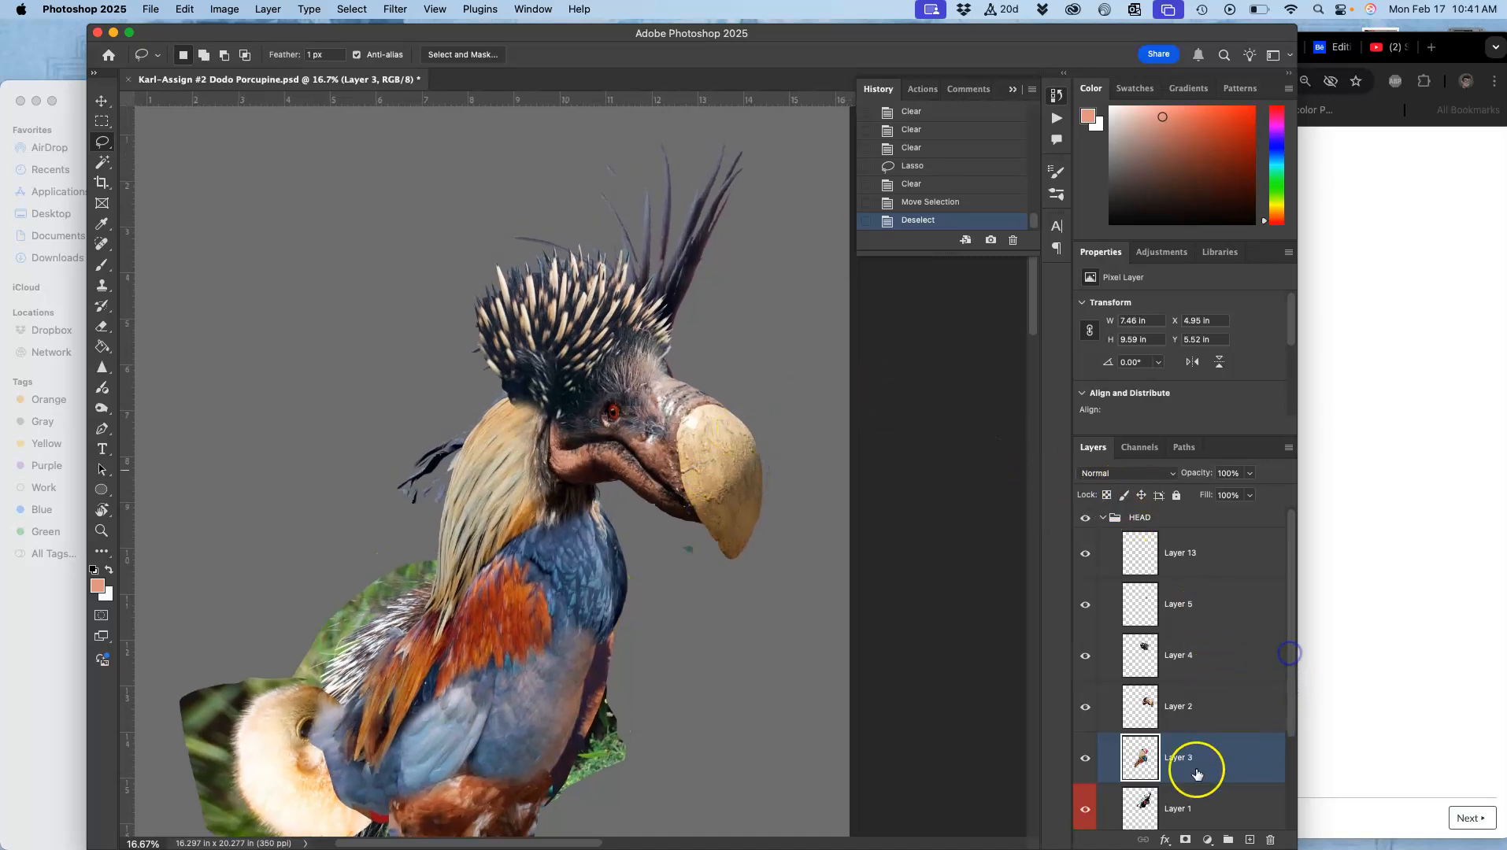
# Step: On Layer 1, lasso the loose dark feathers behind the head and move them up toward the crest
pyautogui.click(1139, 801)
pyautogui.click(1085, 803)
pyautogui.click(1085, 803)
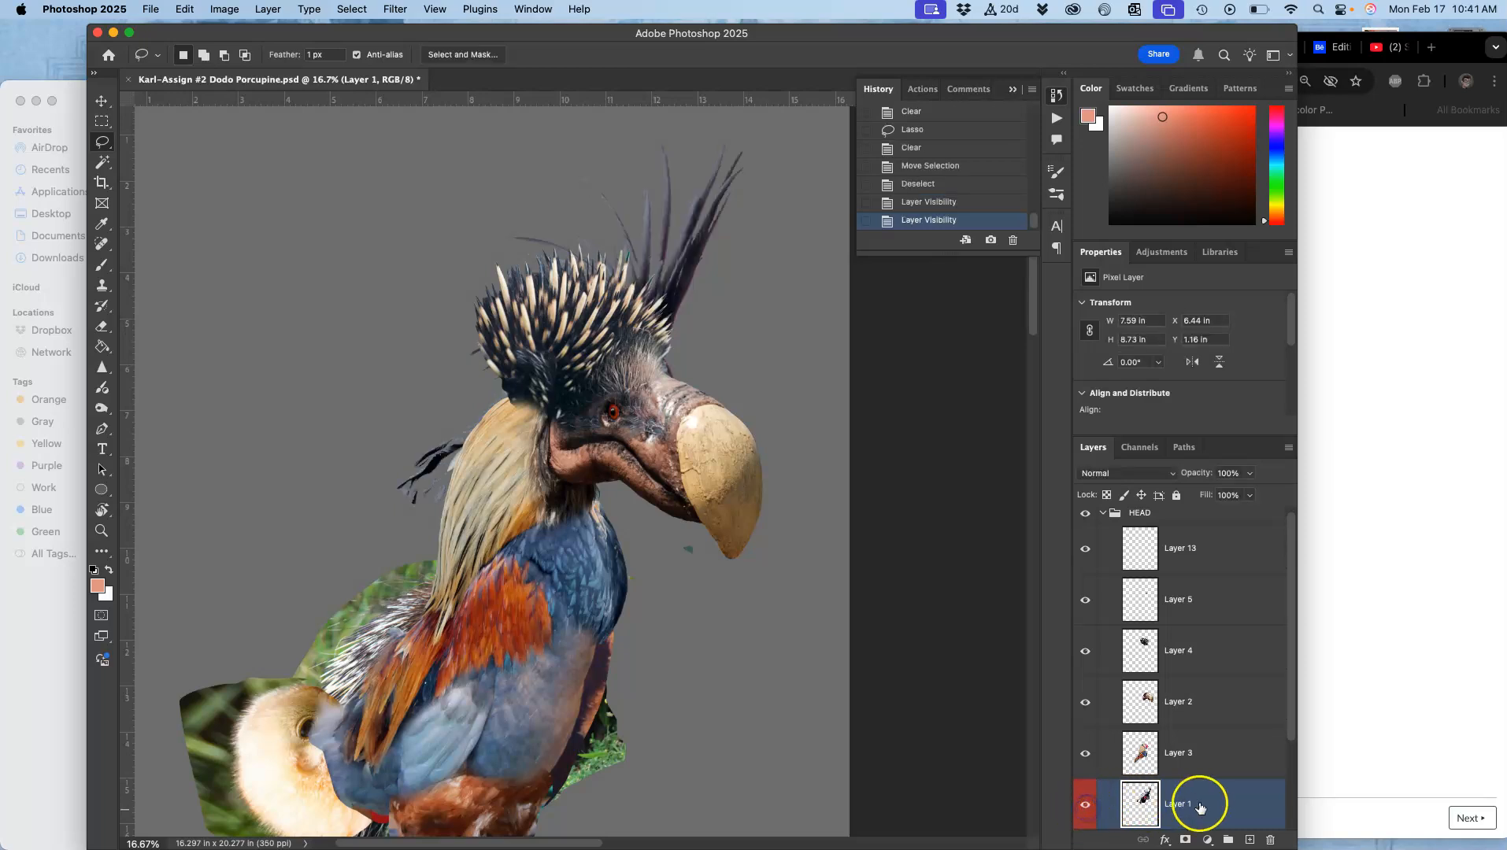
pyautogui.scroll(3, 695, 514)
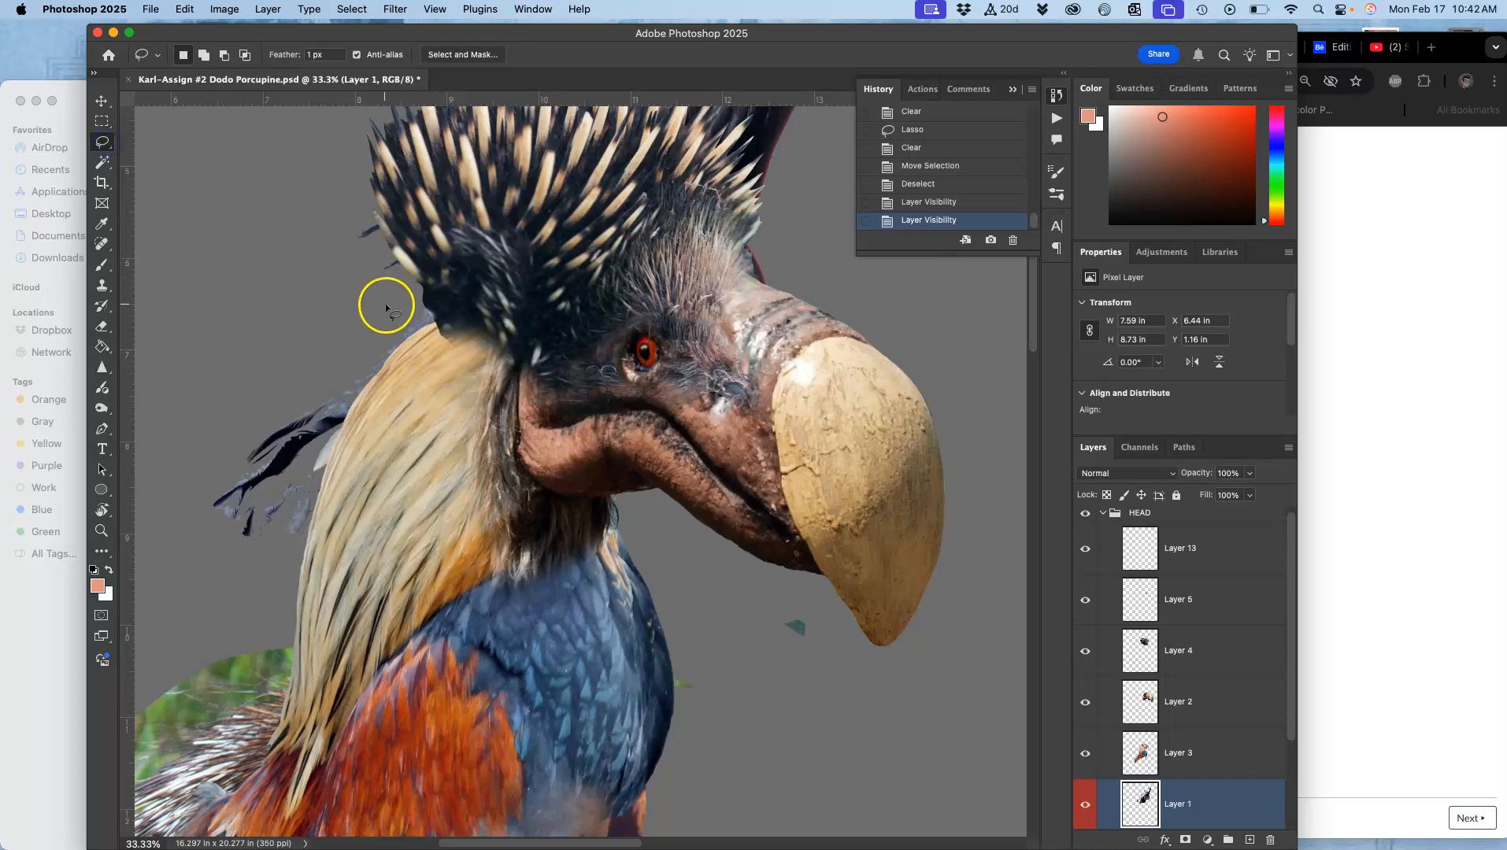
pyautogui.moveTo(425, 289)
pyautogui.mouseDown()
pyautogui.moveTo(233, 398)
pyautogui.moveTo(224, 593)
pyautogui.moveTo(534, 454)
pyautogui.moveTo(554, 333)
pyautogui.mouseUp()
pyautogui.click(102, 100)
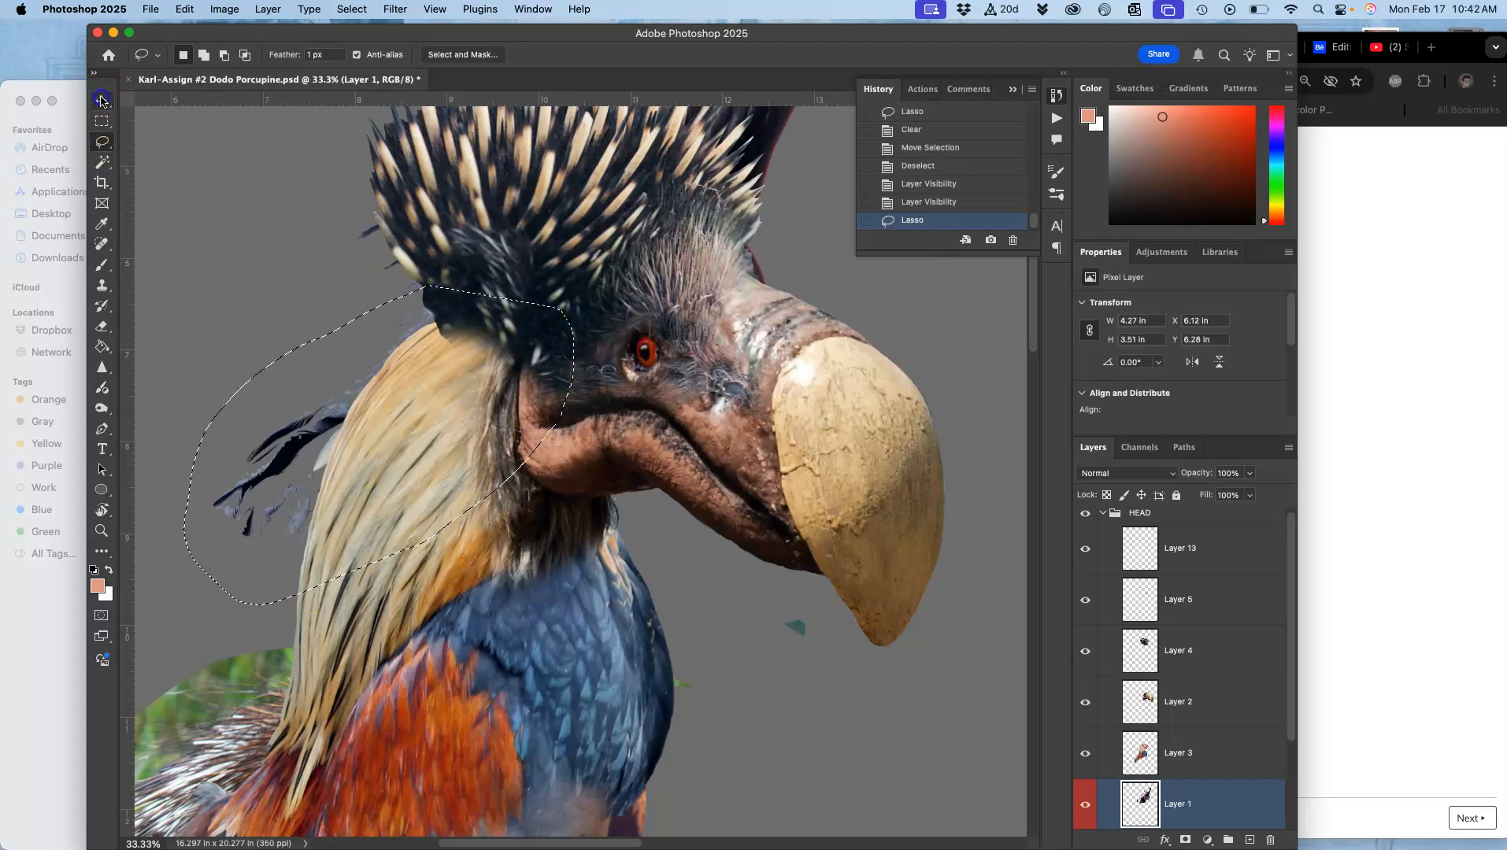
pyautogui.moveTo(329, 441)
pyautogui.mouseDown()
pyautogui.moveTo(319, 429)
pyautogui.moveTo(386, 355)
pyautogui.moveTo(440, 307)
pyautogui.moveTo(441, 321)
pyautogui.mouseUp()
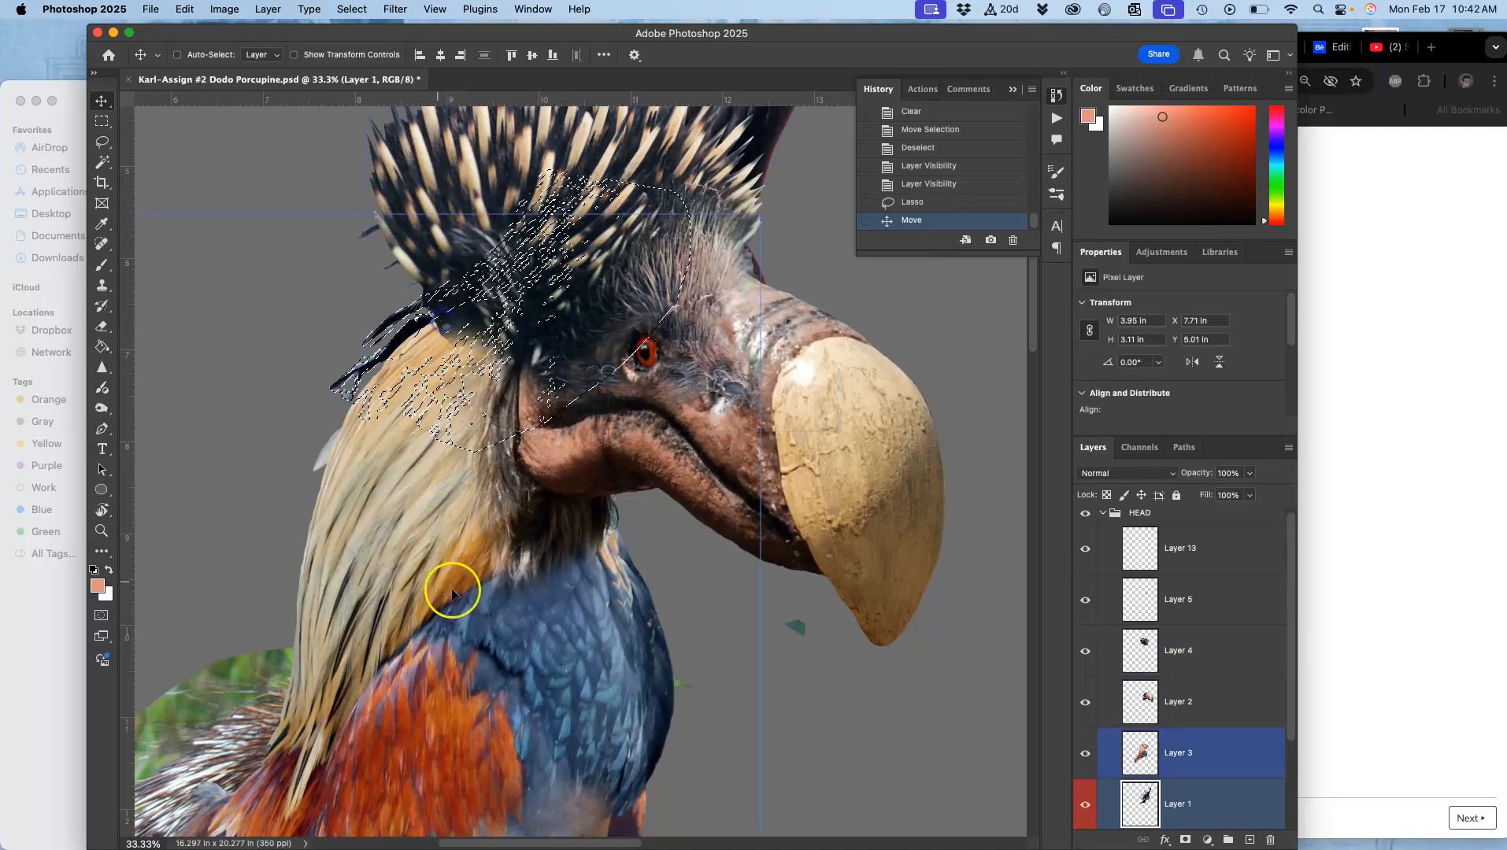
# Step: Warp the selected dark feathers on Layer 1 so they bend up into the porcupine crest, and commit the transform
pyautogui.press('super+t')
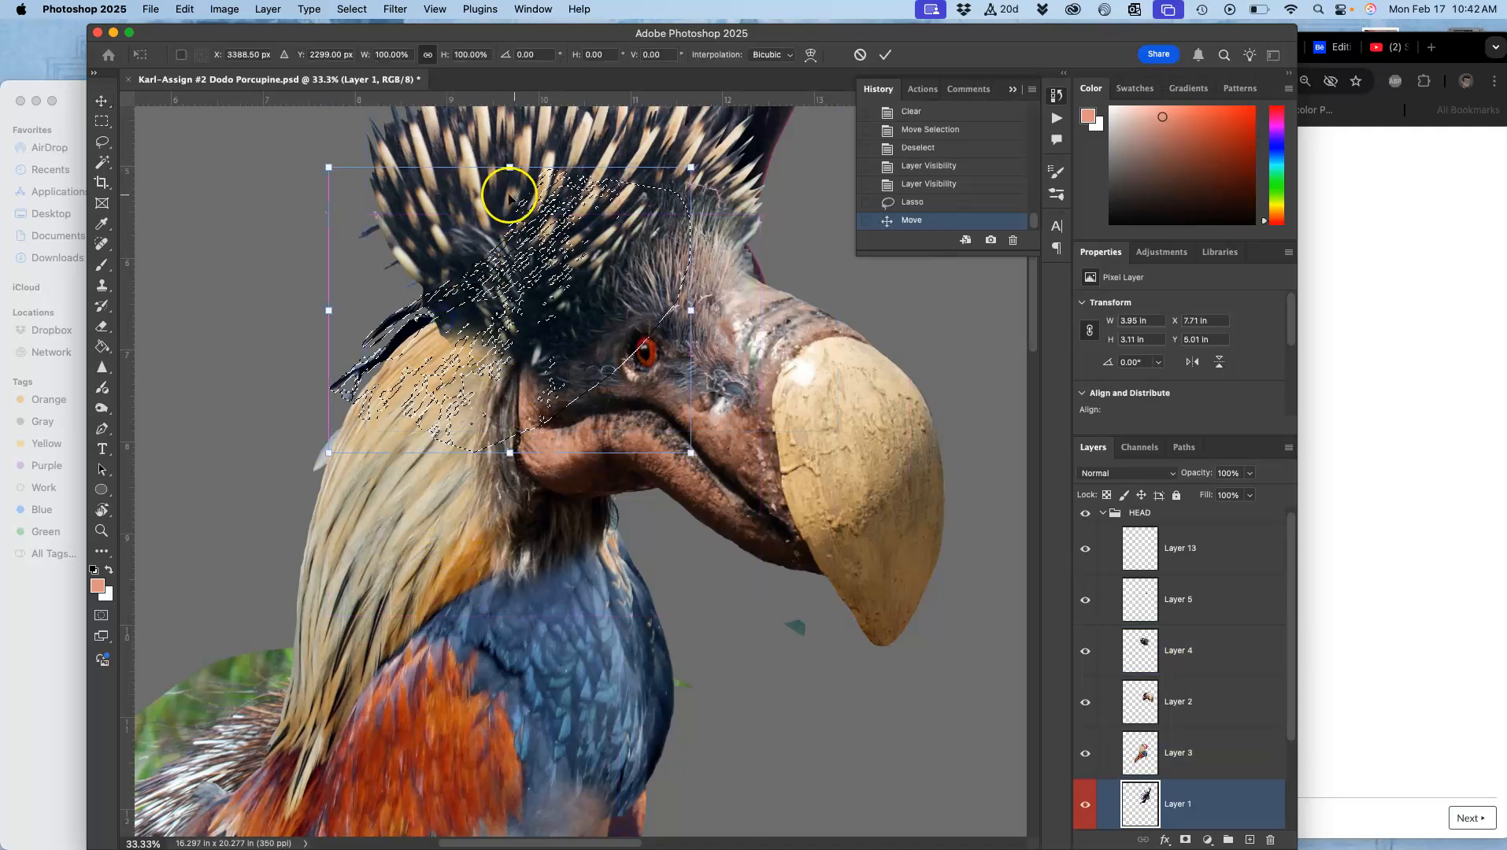
pyautogui.rightClick(491, 174)
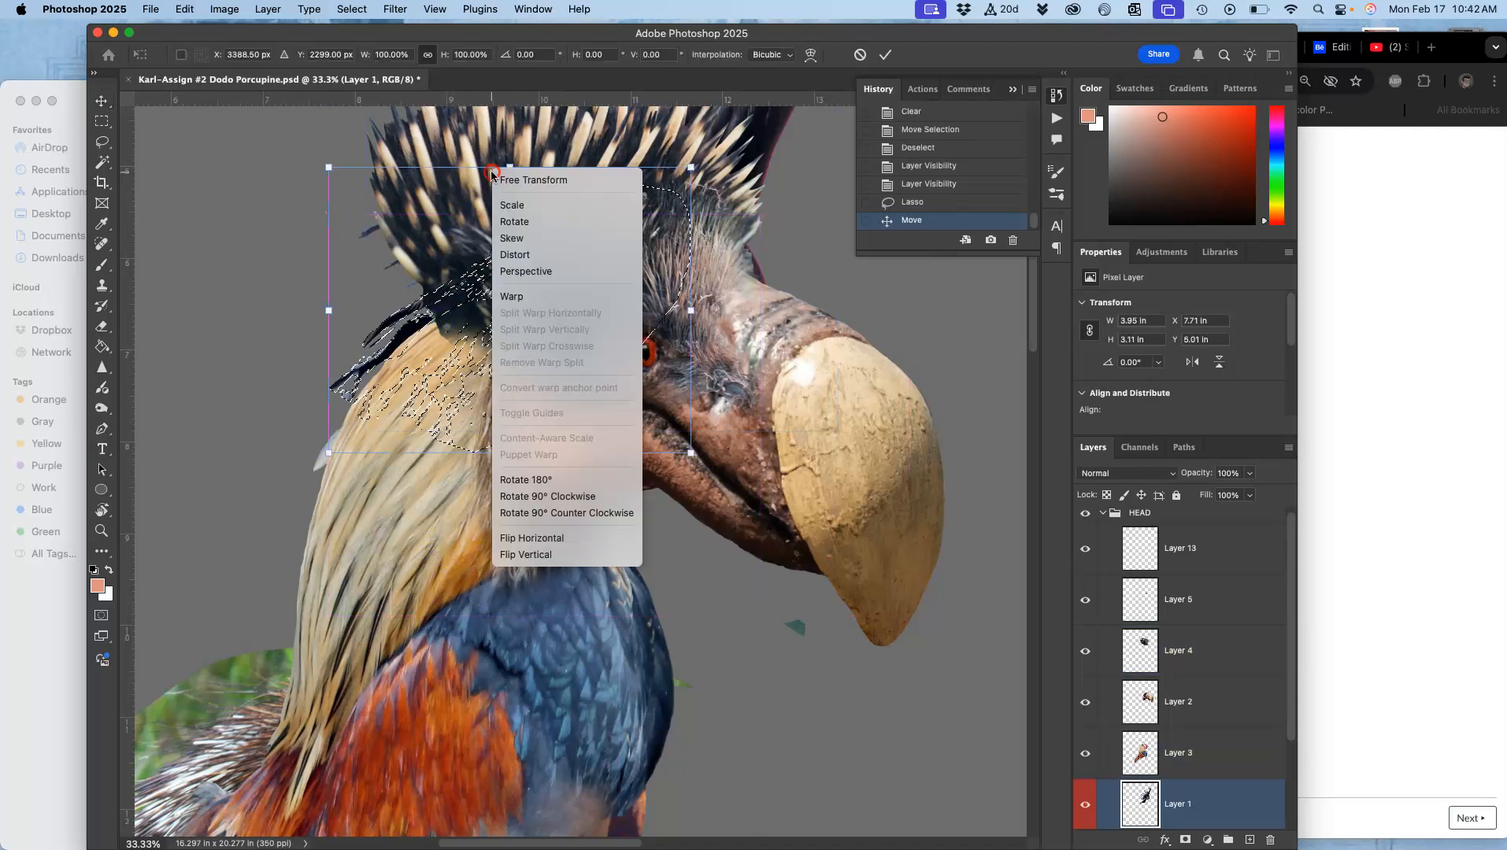
pyautogui.click(524, 296)
pyautogui.moveTo(438, 269)
pyautogui.mouseDown()
pyautogui.moveTo(431, 254)
pyautogui.moveTo(439, 266)
pyautogui.mouseUp()
pyautogui.scroll(3, 441, 330)
pyautogui.moveTo(446, 431); pyautogui.dragTo(458, 428)
pyautogui.moveTo(342, 393); pyautogui.dragTo(343, 380)
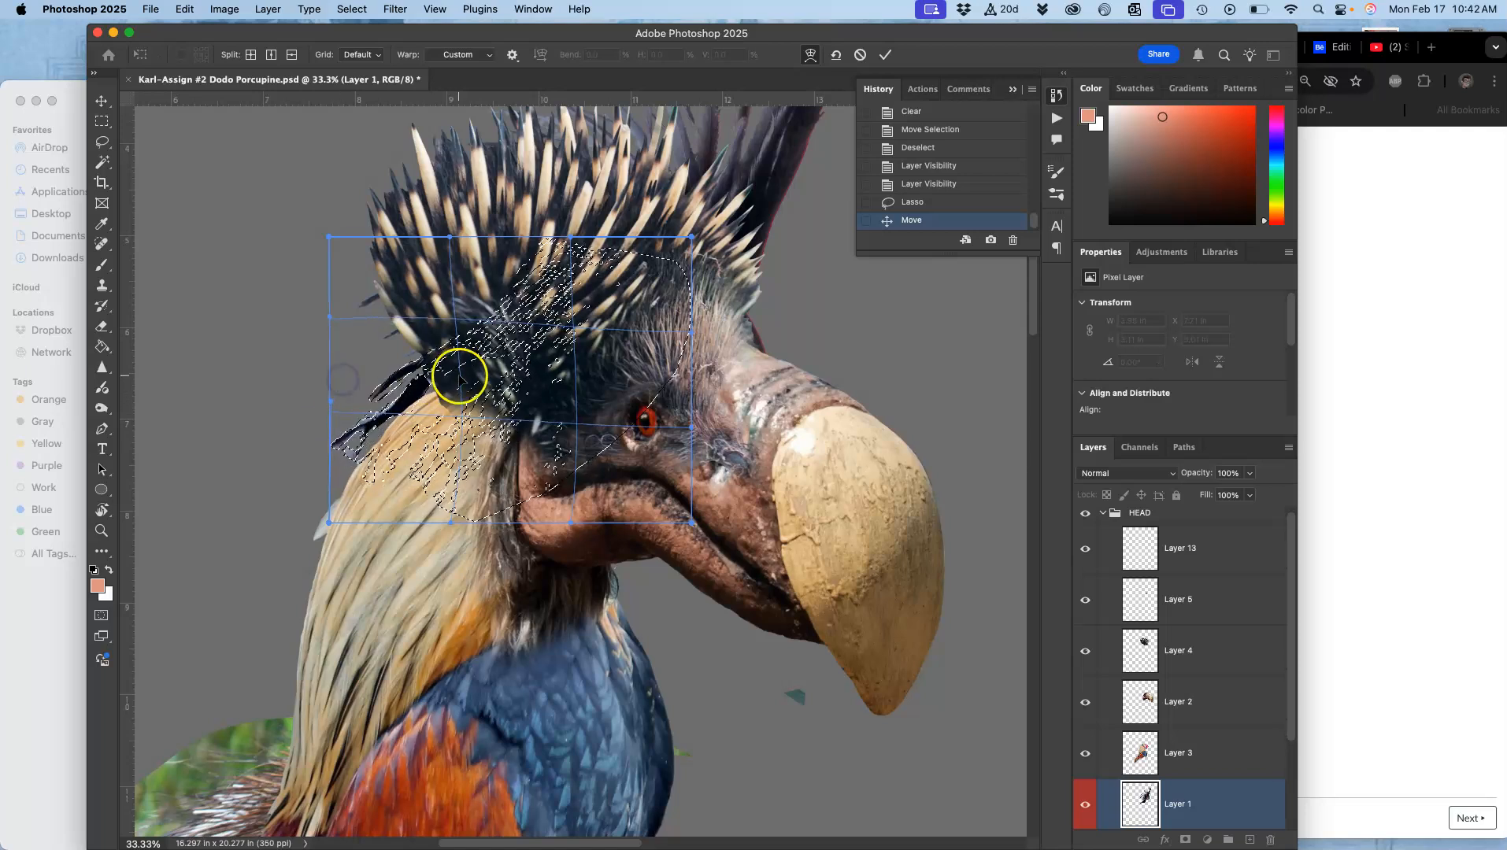
pyautogui.moveTo(461, 375); pyautogui.dragTo(463, 380)
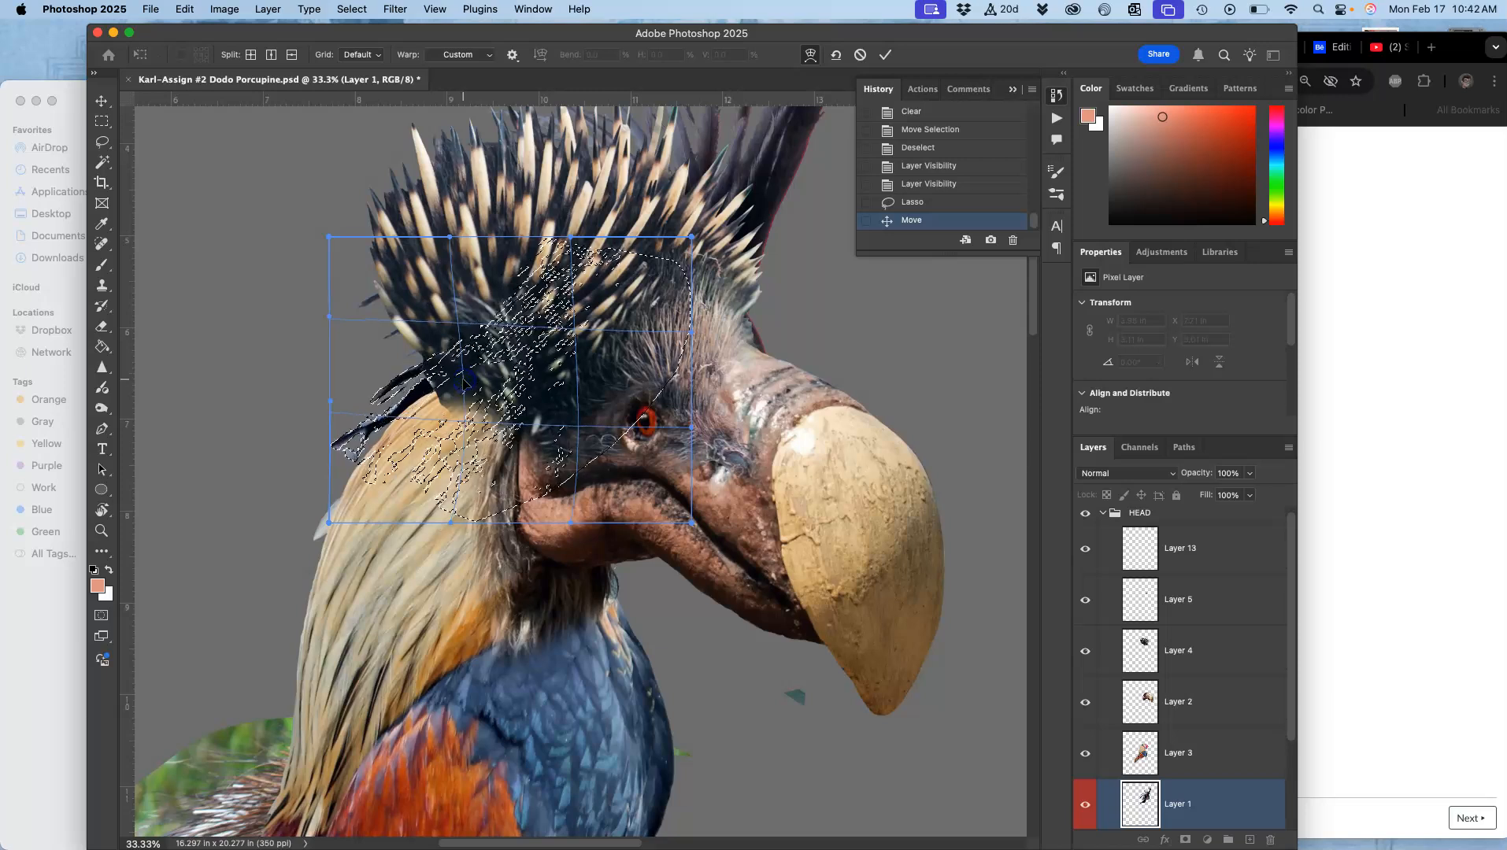
pyautogui.moveTo(733, 117); pyautogui.dragTo(659, 271)
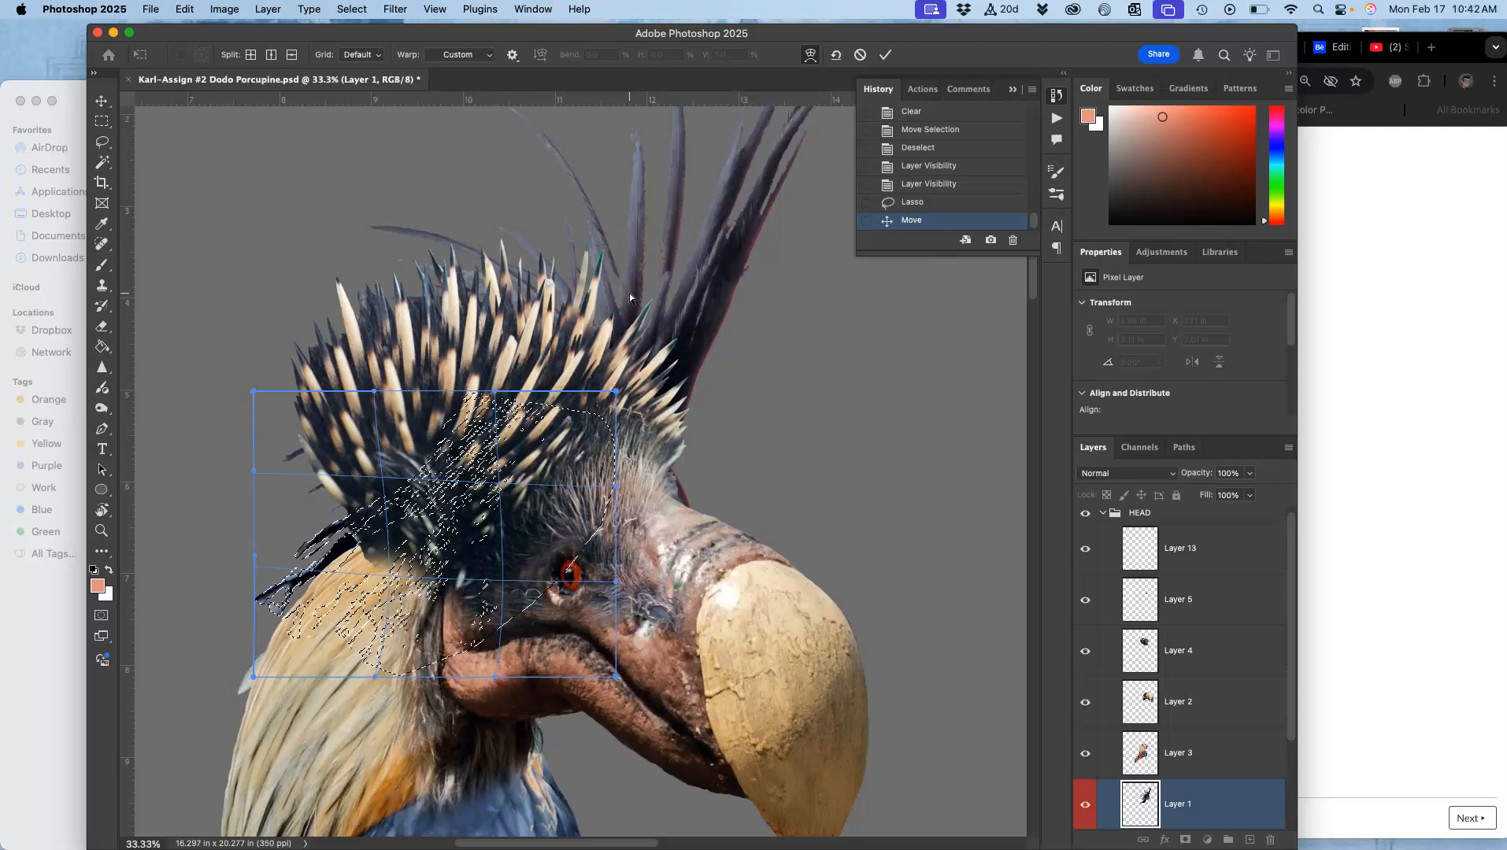
pyautogui.press('Return')
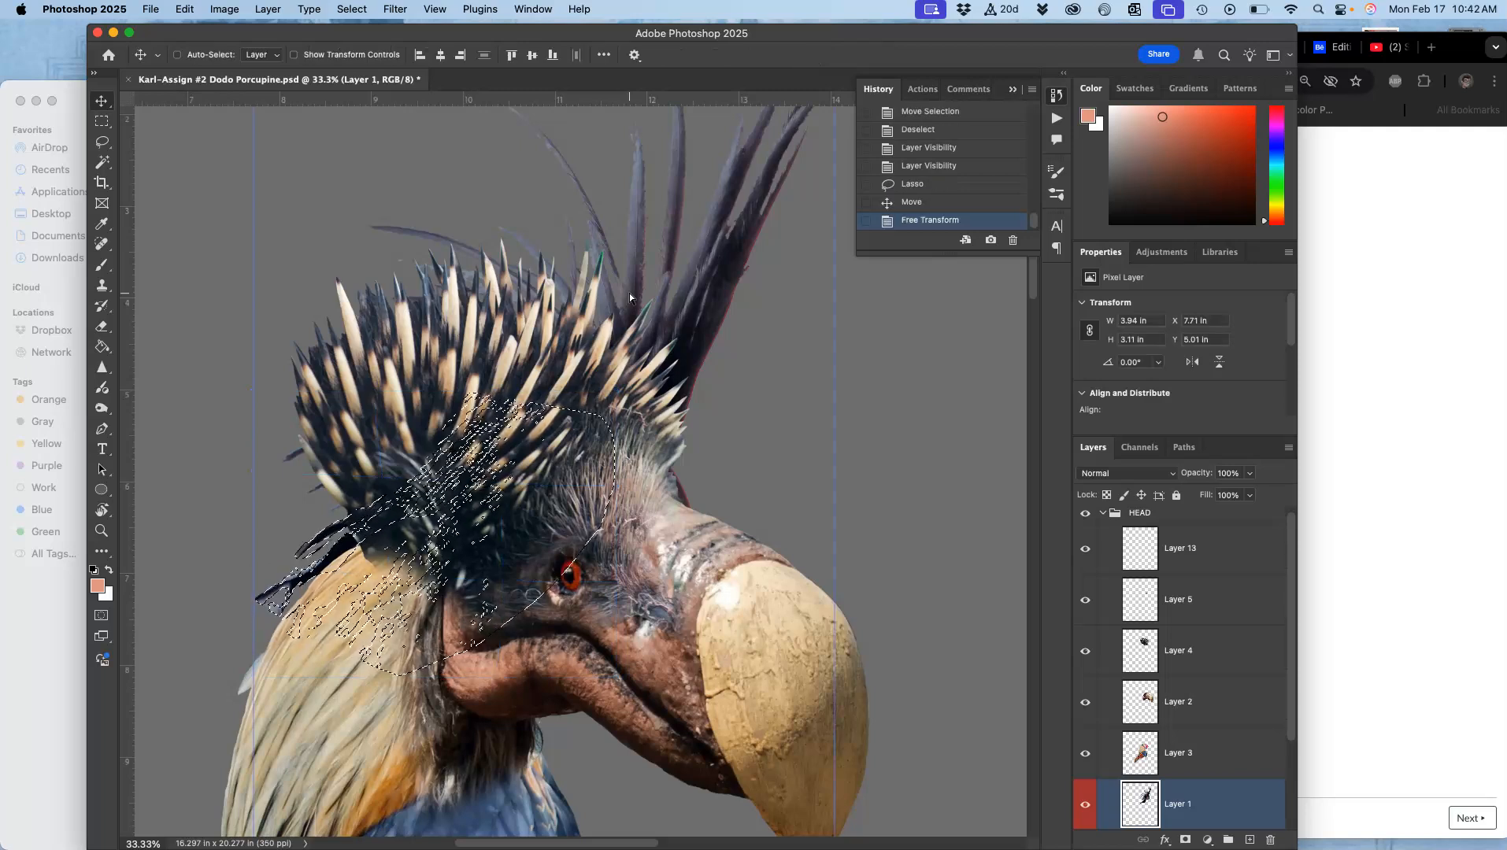
# Step: Lasso the tall dark feathers above the crest, copy them to a new layer, and bring that layer forward three levels
pyautogui.press('super+minus')
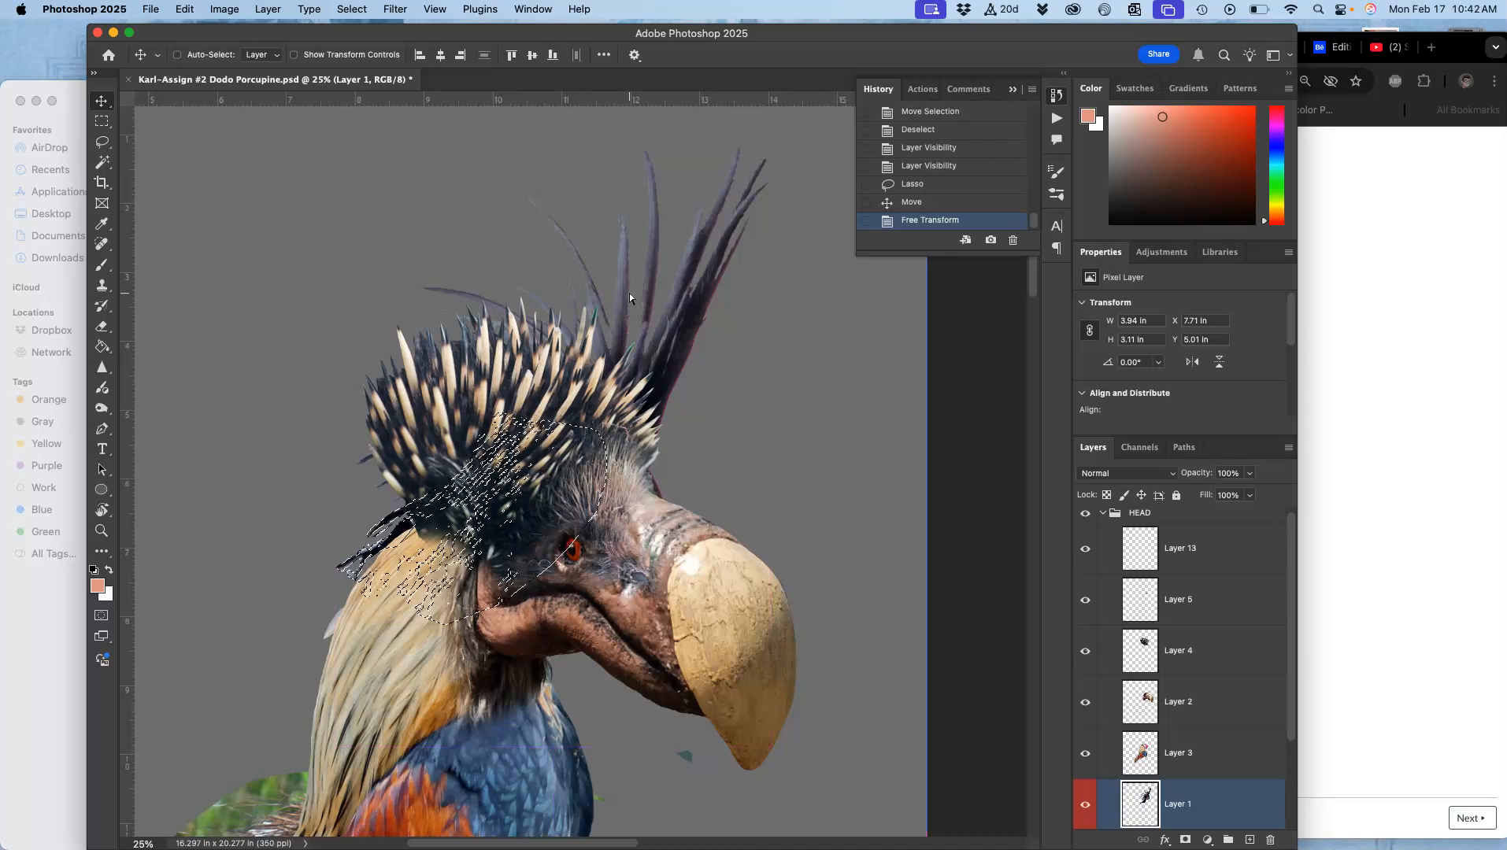
pyautogui.click(102, 141)
pyautogui.click(466, 197)
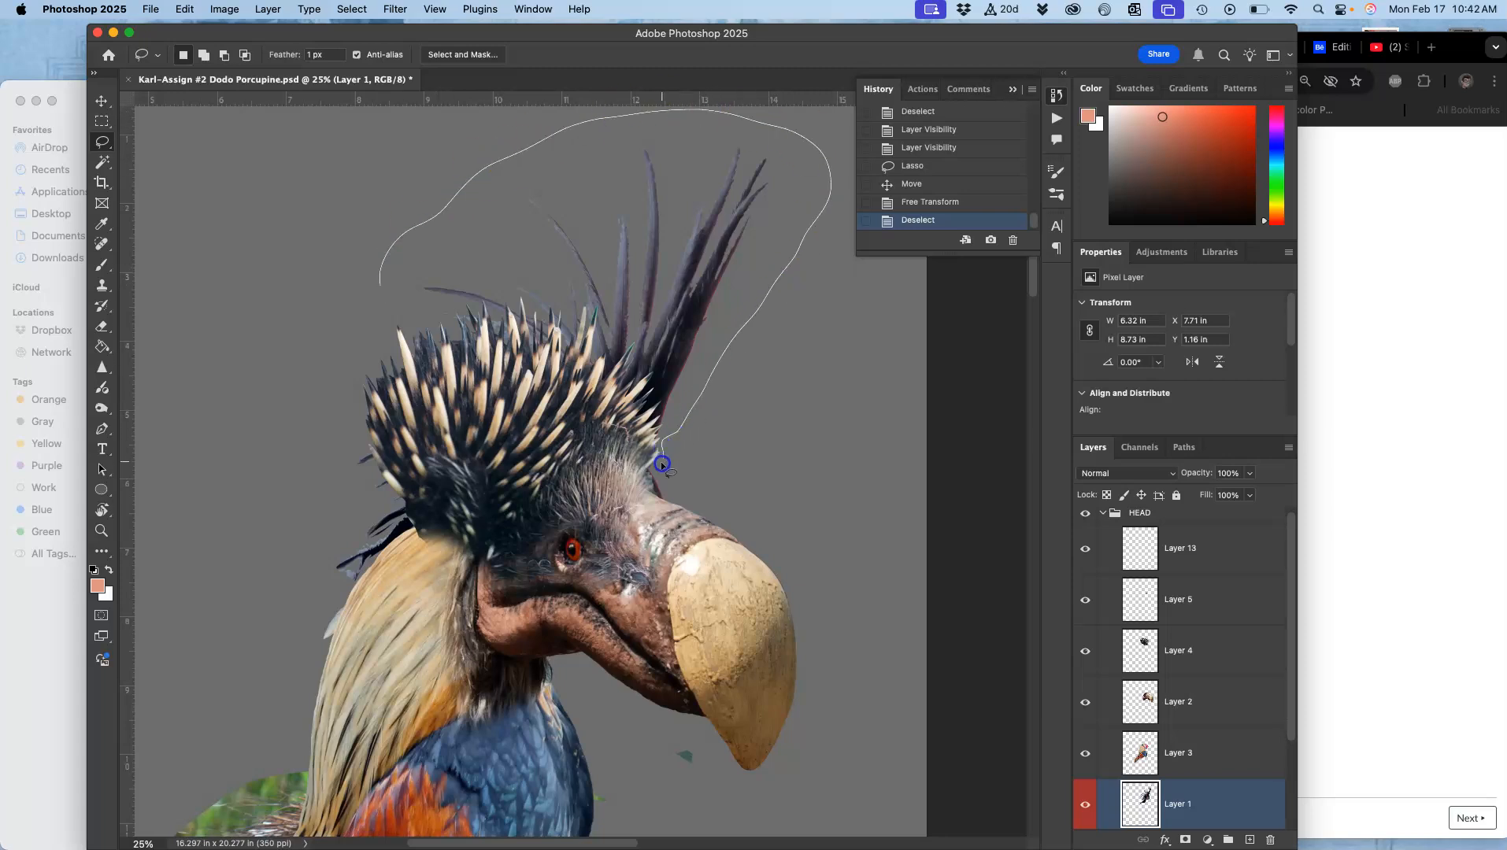
pyautogui.moveTo(409, 344); pyautogui.dragTo(407, 342)
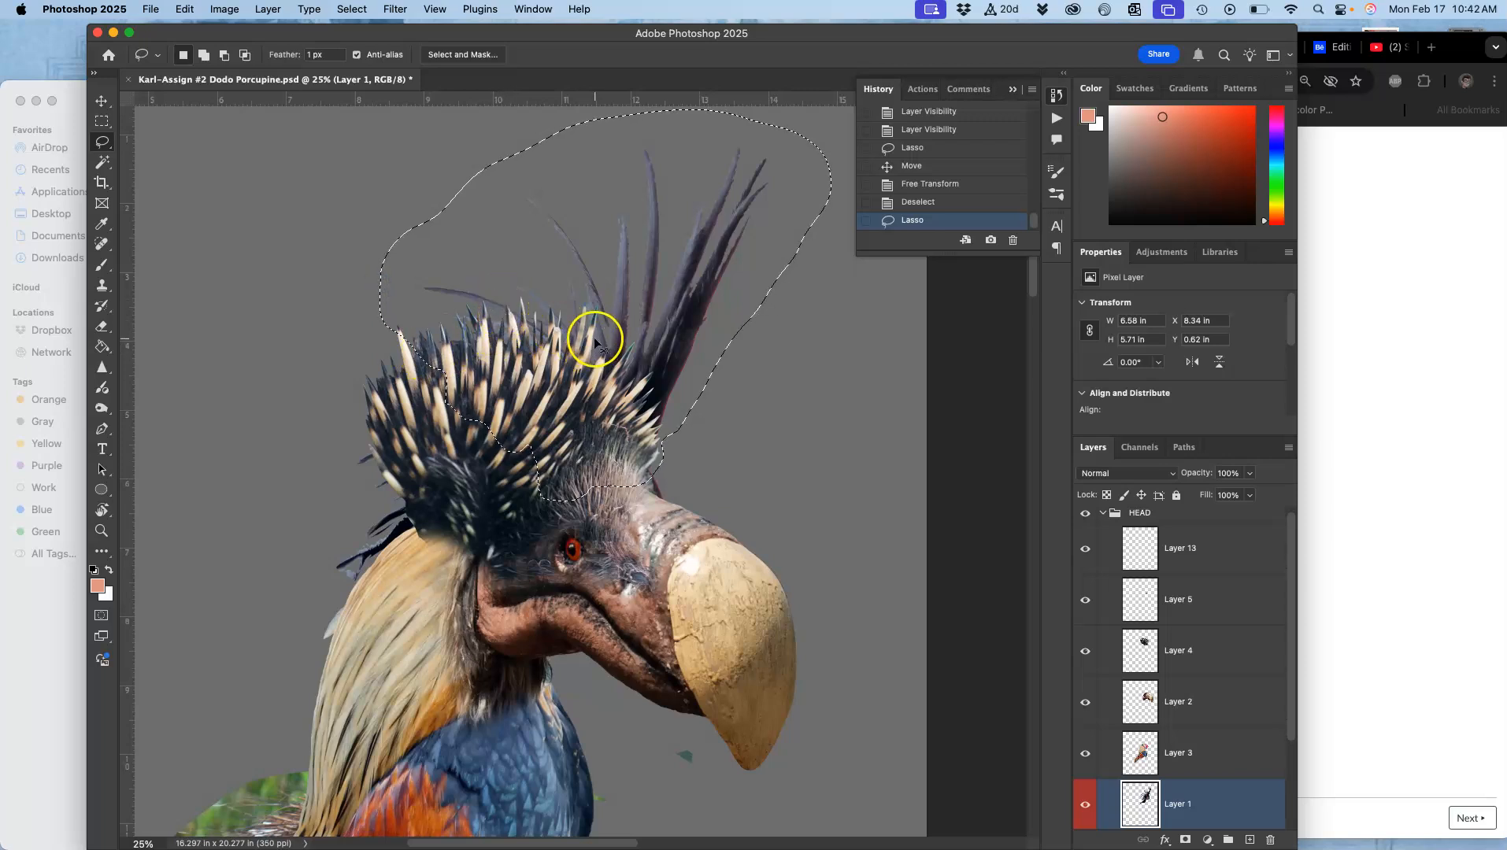
pyautogui.press('cmd+j')
pyautogui.press('super+bracketright')
pyautogui.press('super+bracketright')
pyautogui.press('super+bracketright')
pyautogui.press('super+bracketright')
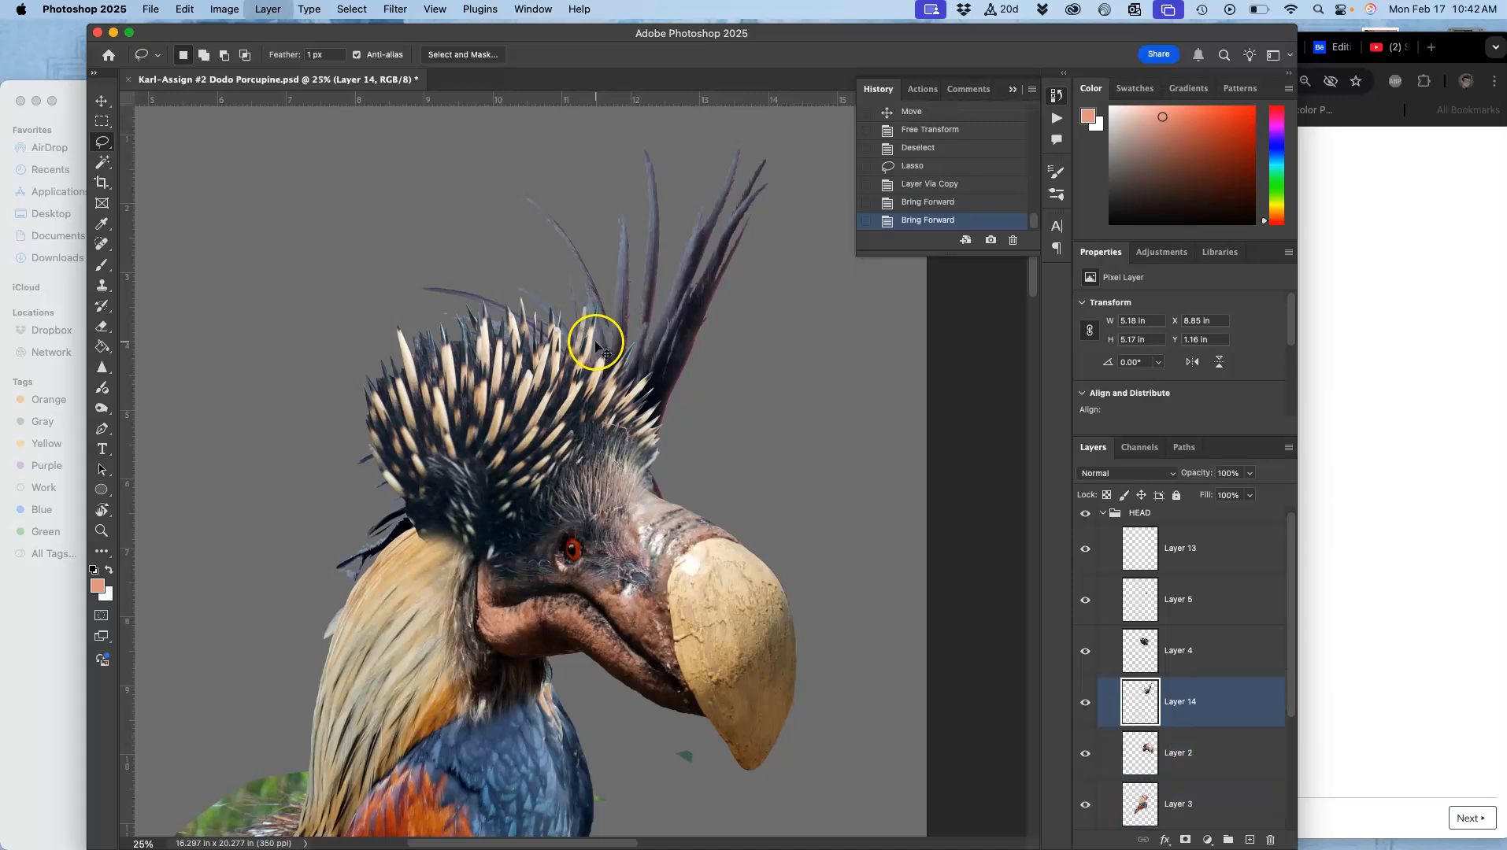
# Step: On the new feather layer, lasso the red patch and dark mass under the crest feathers, delete it, and deselect
pyautogui.click(103, 99)
pyautogui.scroll(5, 624, 388)
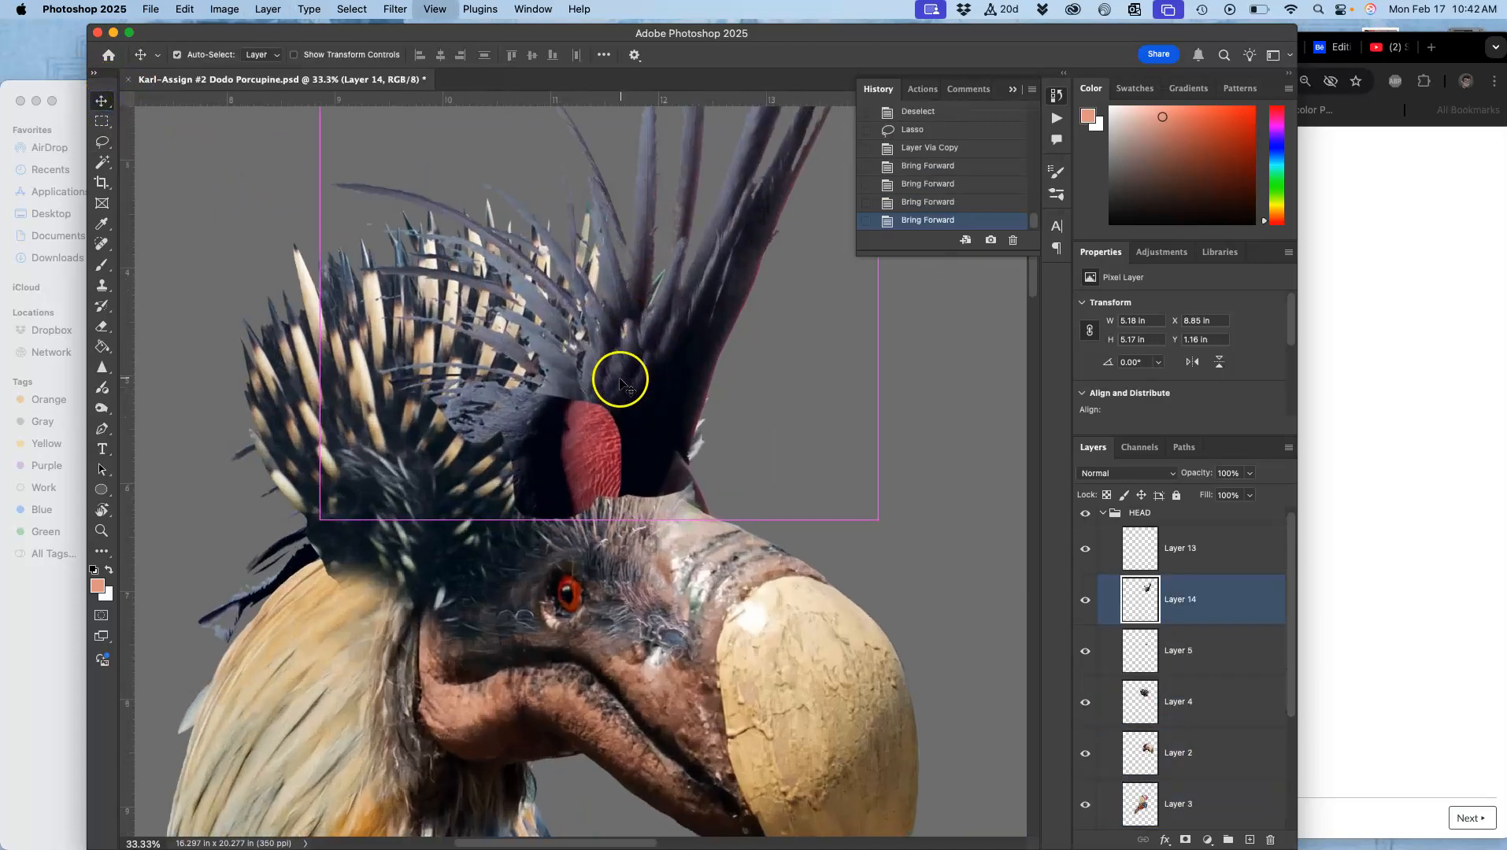
pyautogui.click(101, 141)
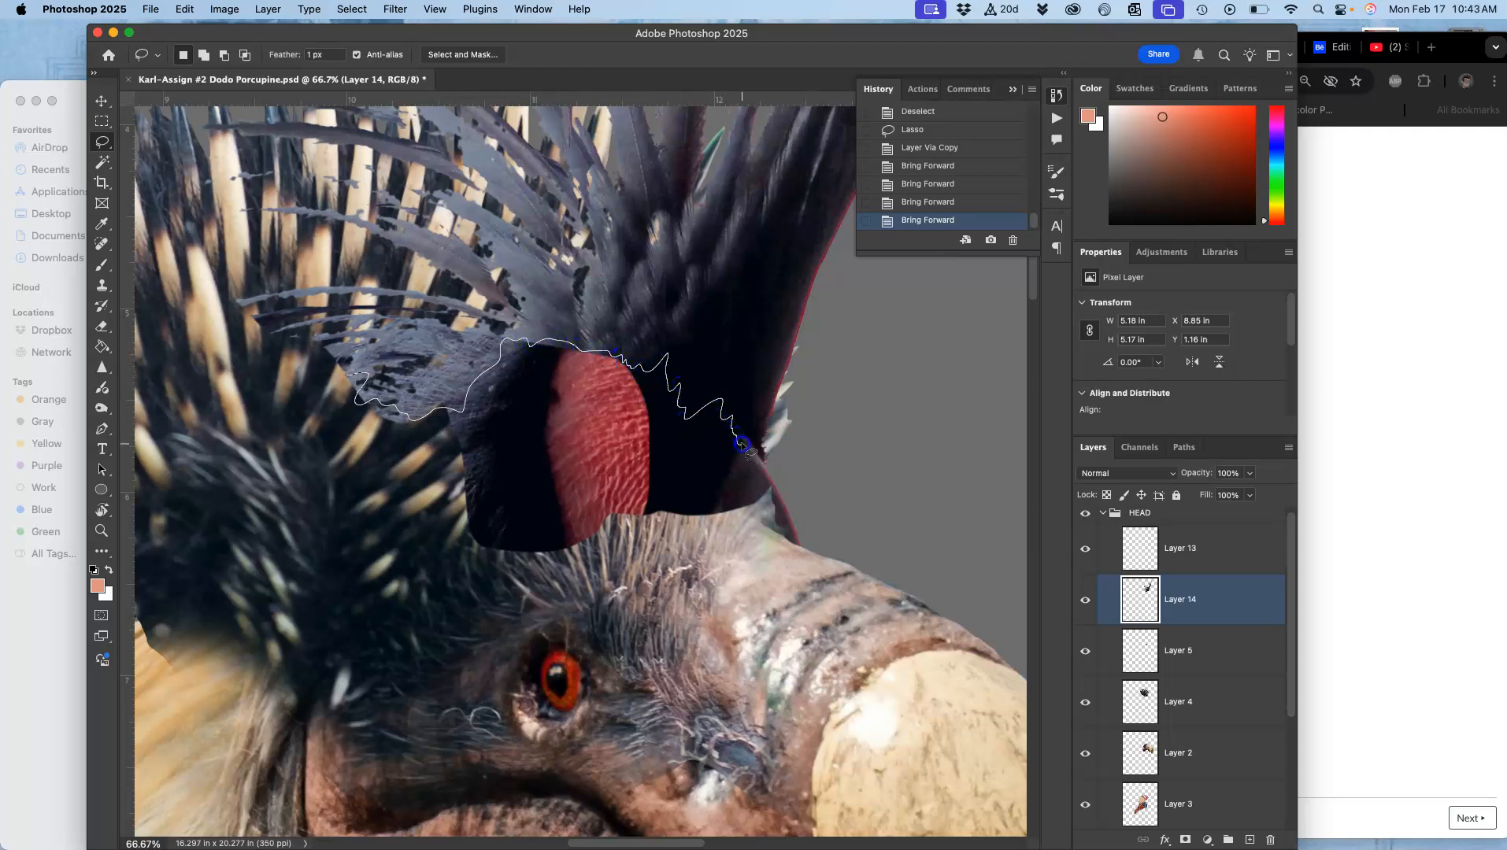
pyautogui.moveTo(363, 511); pyautogui.dragTo(273, 406)
pyautogui.press('Delete')
pyautogui.press('Delete')
pyautogui.press('Delete')
pyautogui.press('Delete')
pyautogui.press('Delete')
pyautogui.press('super+d')
pyautogui.press('super+minus')
pyautogui.press('super+minus')
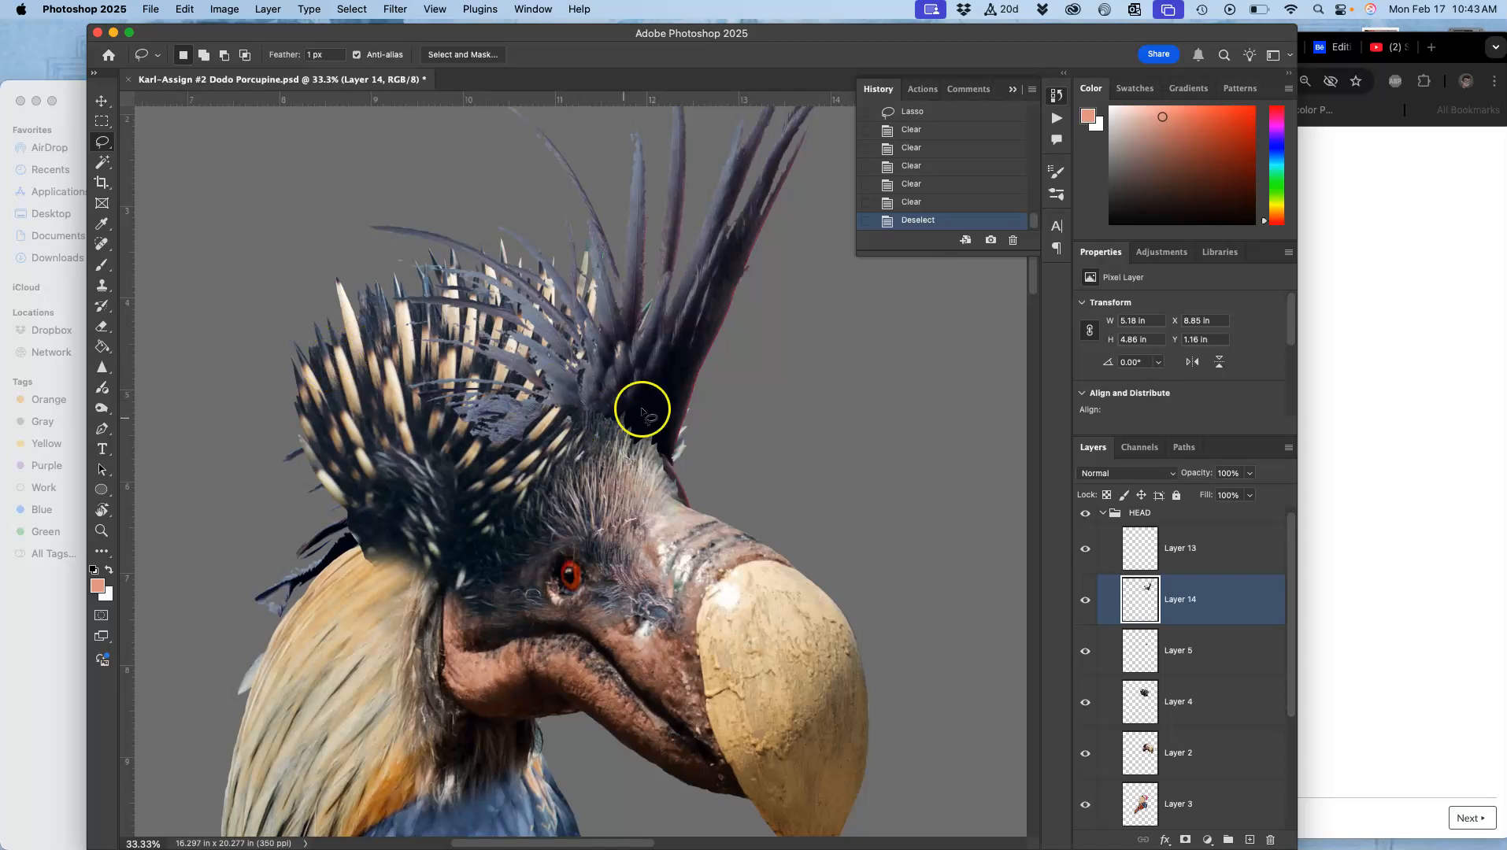
# Step: Erase the dark leftover at the base of the crest feathers with the Eraser, toggling the layer's visibility to compare
pyautogui.click(103, 327)
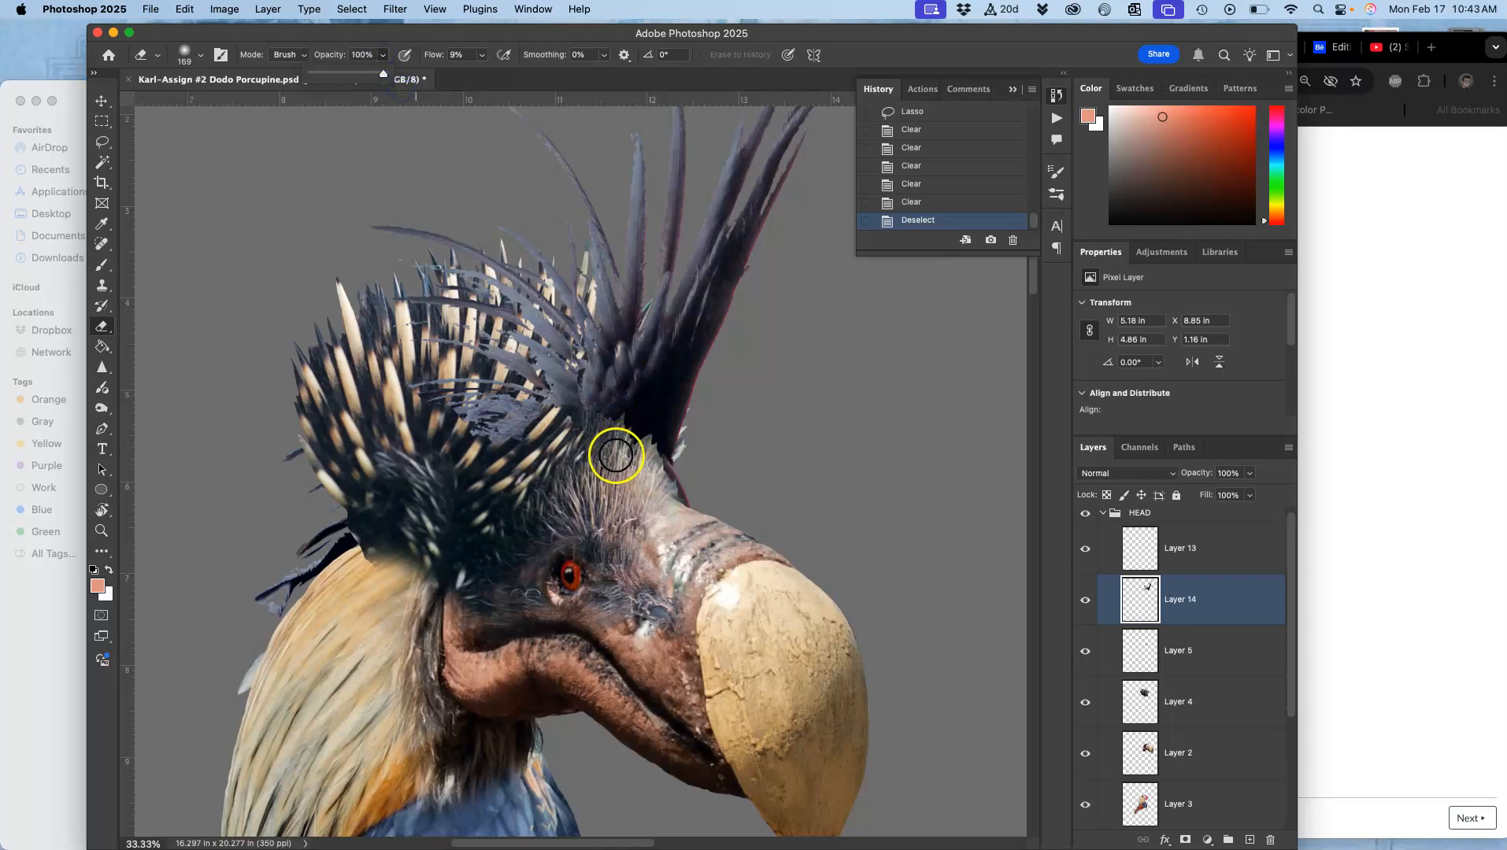
pyautogui.moveTo(615, 458); pyautogui.dragTo(619, 452)
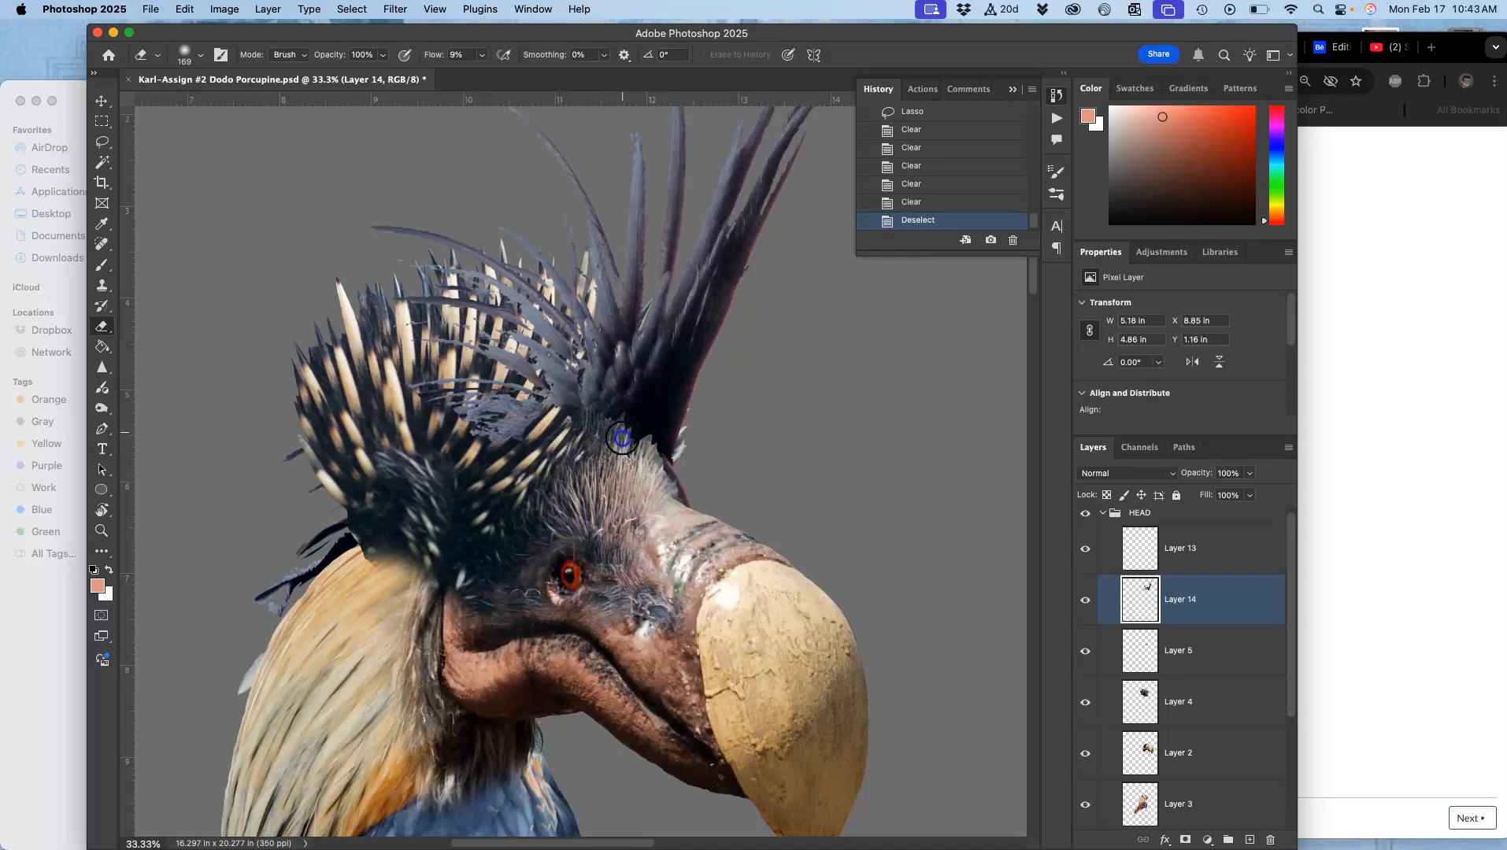
pyautogui.click(1084, 602)
pyautogui.click(1084, 602)
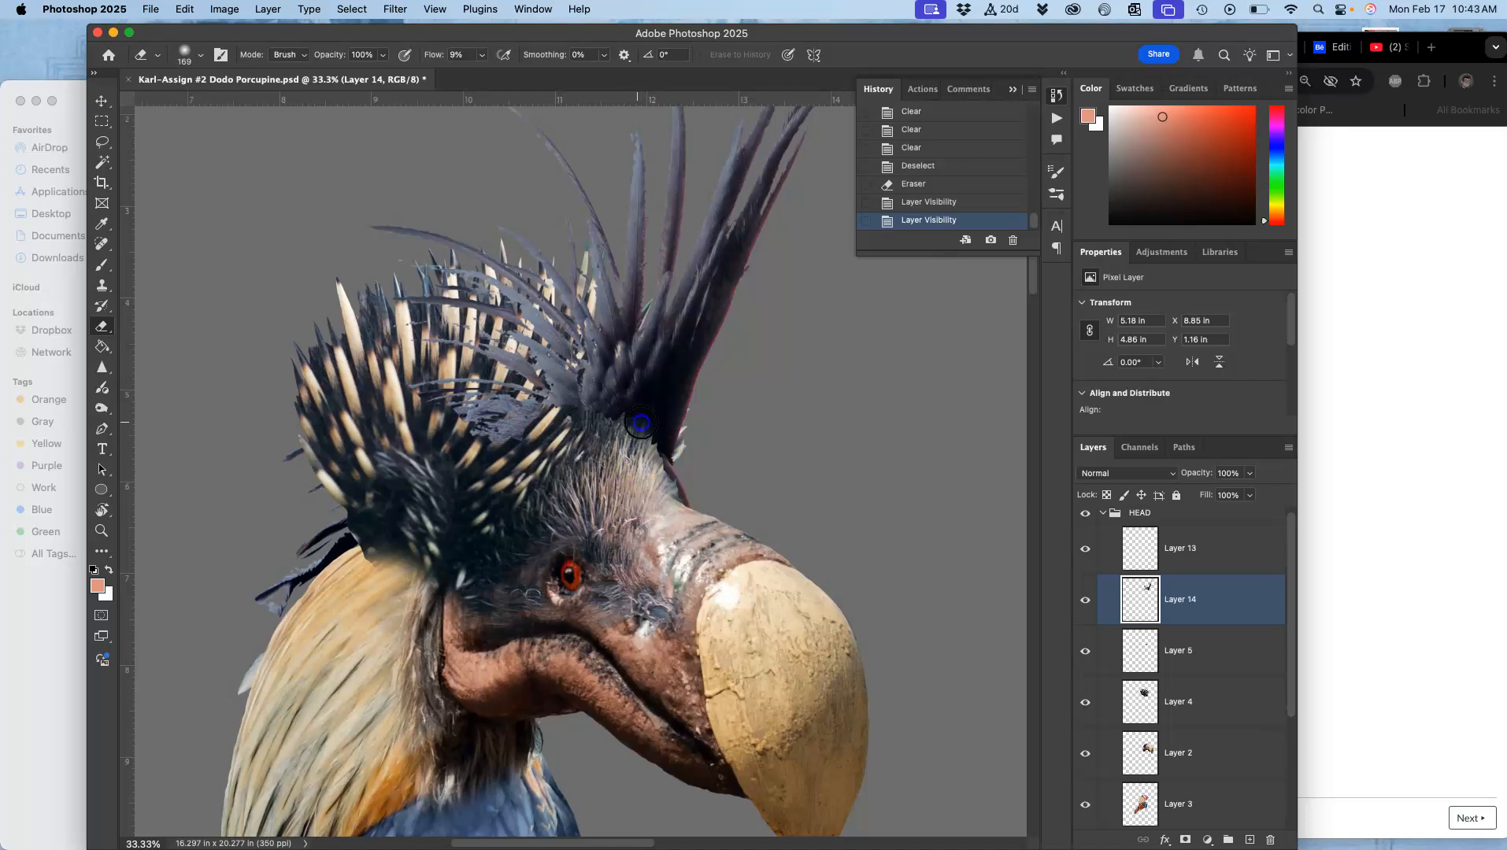
pyautogui.moveTo(652, 465); pyautogui.dragTo(647, 480)
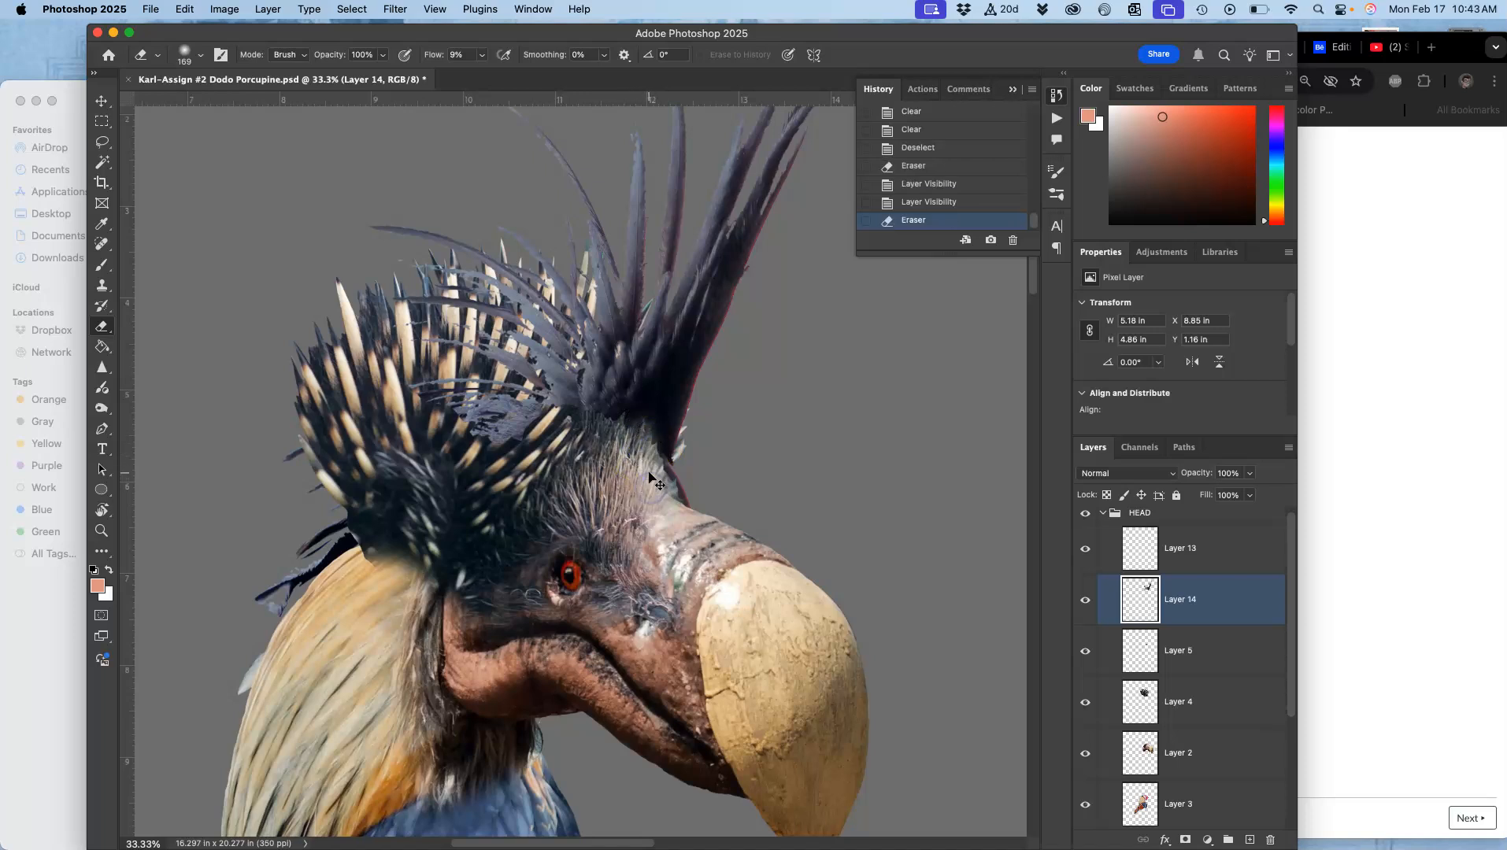
# Step: Set the eraser flow to 95% and erase the excess dark feather mass around the crest base and quills
pyautogui.press('super+plus')
pyautogui.press('super+plus')
pyautogui.press('super+plus')
pyautogui.moveTo(671, 339)
pyautogui.mouseDown()
pyautogui.moveTo(659, 311)
pyautogui.moveTo(690, 336)
pyautogui.mouseUp()
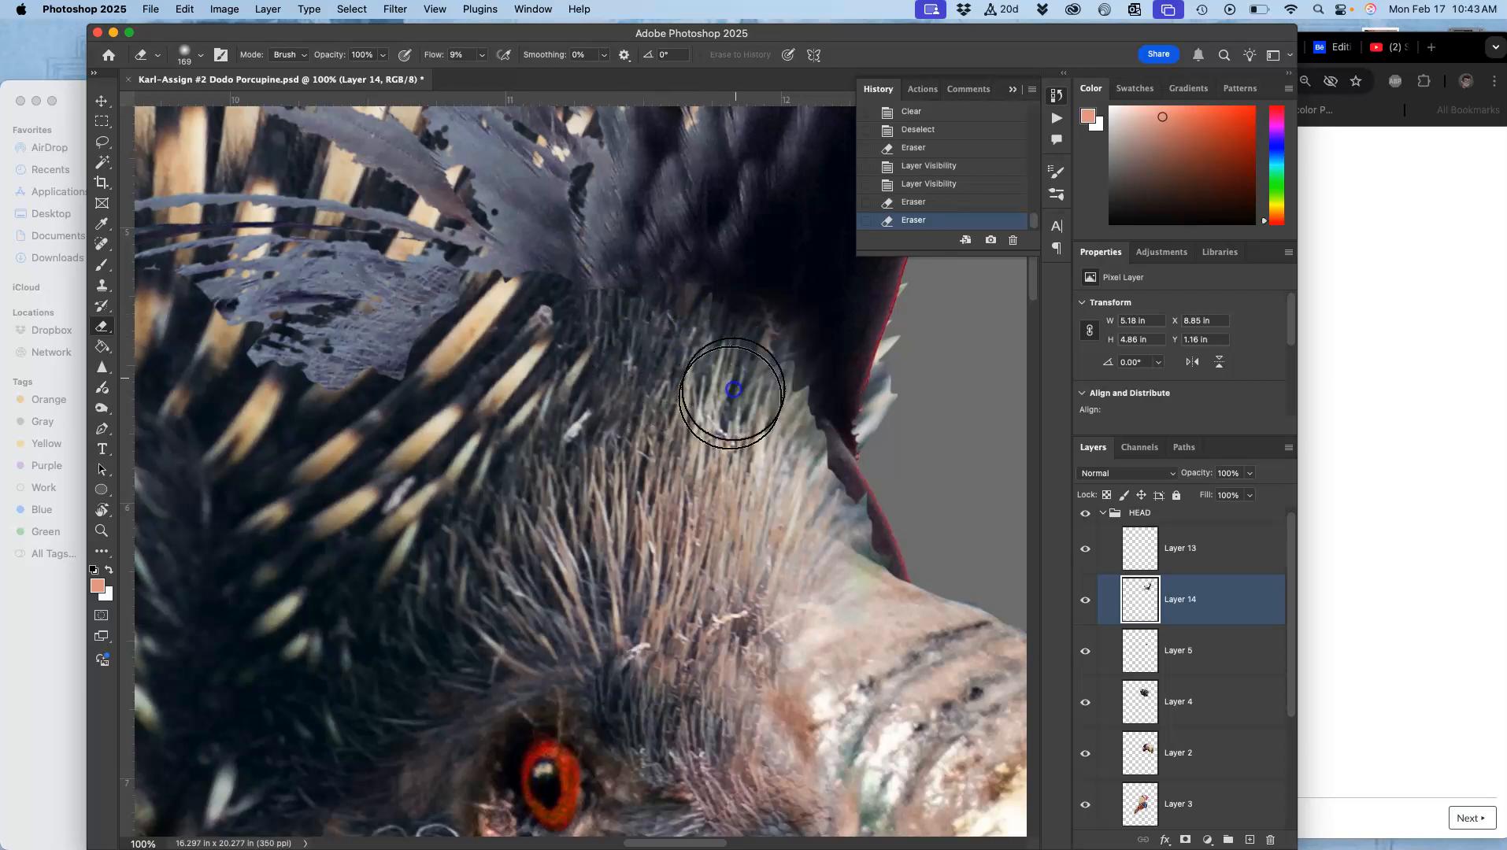
pyautogui.moveTo(540, 284)
pyautogui.mouseDown()
pyautogui.moveTo(469, 363)
pyautogui.moveTo(408, 338)
pyautogui.moveTo(408, 414)
pyautogui.moveTo(459, 369)
pyautogui.moveTo(477, 300)
pyautogui.moveTo(501, 277)
pyautogui.moveTo(549, 334)
pyautogui.moveTo(608, 329)
pyautogui.moveTo(627, 276)
pyautogui.moveTo(622, 359)
pyautogui.moveTo(730, 277)
pyautogui.moveTo(762, 281)
pyautogui.moveTo(730, 298)
pyautogui.moveTo(721, 208)
pyautogui.moveTo(701, 273)
pyautogui.moveTo(744, 183)
pyautogui.moveTo(666, 305)
pyautogui.moveTo(606, 325)
pyautogui.moveTo(632, 279)
pyautogui.moveTo(621, 272)
pyautogui.moveTo(537, 364)
pyautogui.moveTo(533, 300)
pyautogui.moveTo(517, 290)
pyautogui.moveTo(543, 237)
pyautogui.moveTo(411, 385)
pyautogui.moveTo(278, 393)
pyautogui.moveTo(284, 298)
pyautogui.moveTo(262, 296)
pyautogui.moveTo(275, 313)
pyautogui.moveTo(290, 287)
pyautogui.moveTo(279, 359)
pyautogui.moveTo(239, 329)
pyautogui.moveTo(235, 266)
pyautogui.moveTo(267, 197)
pyautogui.moveTo(214, 304)
pyautogui.moveTo(270, 181)
pyautogui.moveTo(215, 398)
pyautogui.moveTo(224, 446)
pyautogui.moveTo(298, 467)
pyautogui.moveTo(401, 335)
pyautogui.moveTo(306, 475)
pyautogui.moveTo(315, 523)
pyautogui.moveTo(511, 373)
pyautogui.moveTo(578, 382)
pyautogui.moveTo(537, 634)
pyautogui.moveTo(556, 661)
pyautogui.mouseUp()
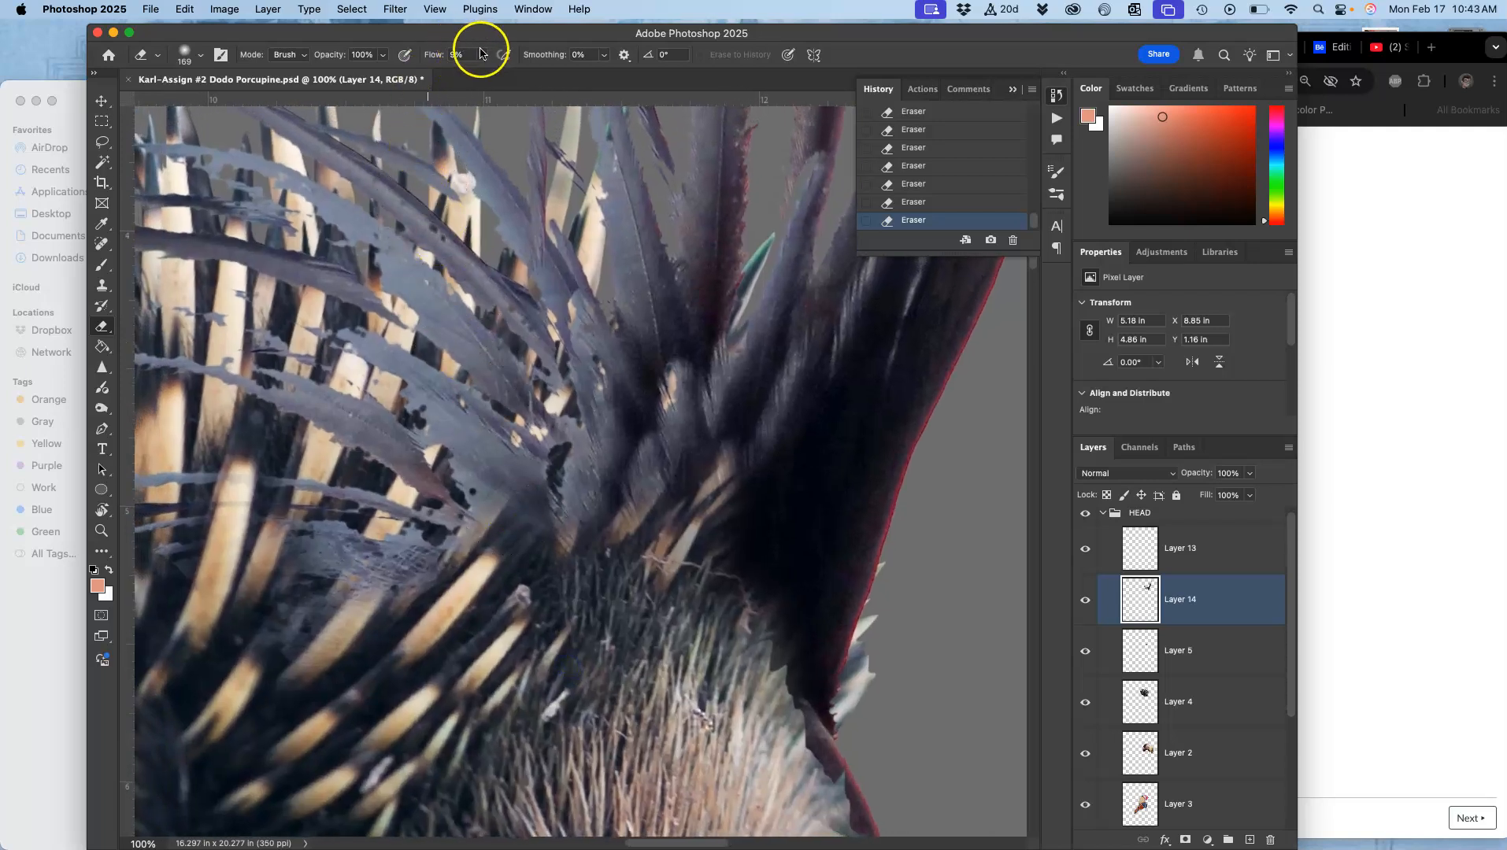
pyautogui.moveTo(522, 233)
pyautogui.mouseDown()
pyautogui.moveTo(529, 437)
pyautogui.moveTo(455, 511)
pyautogui.mouseUp()
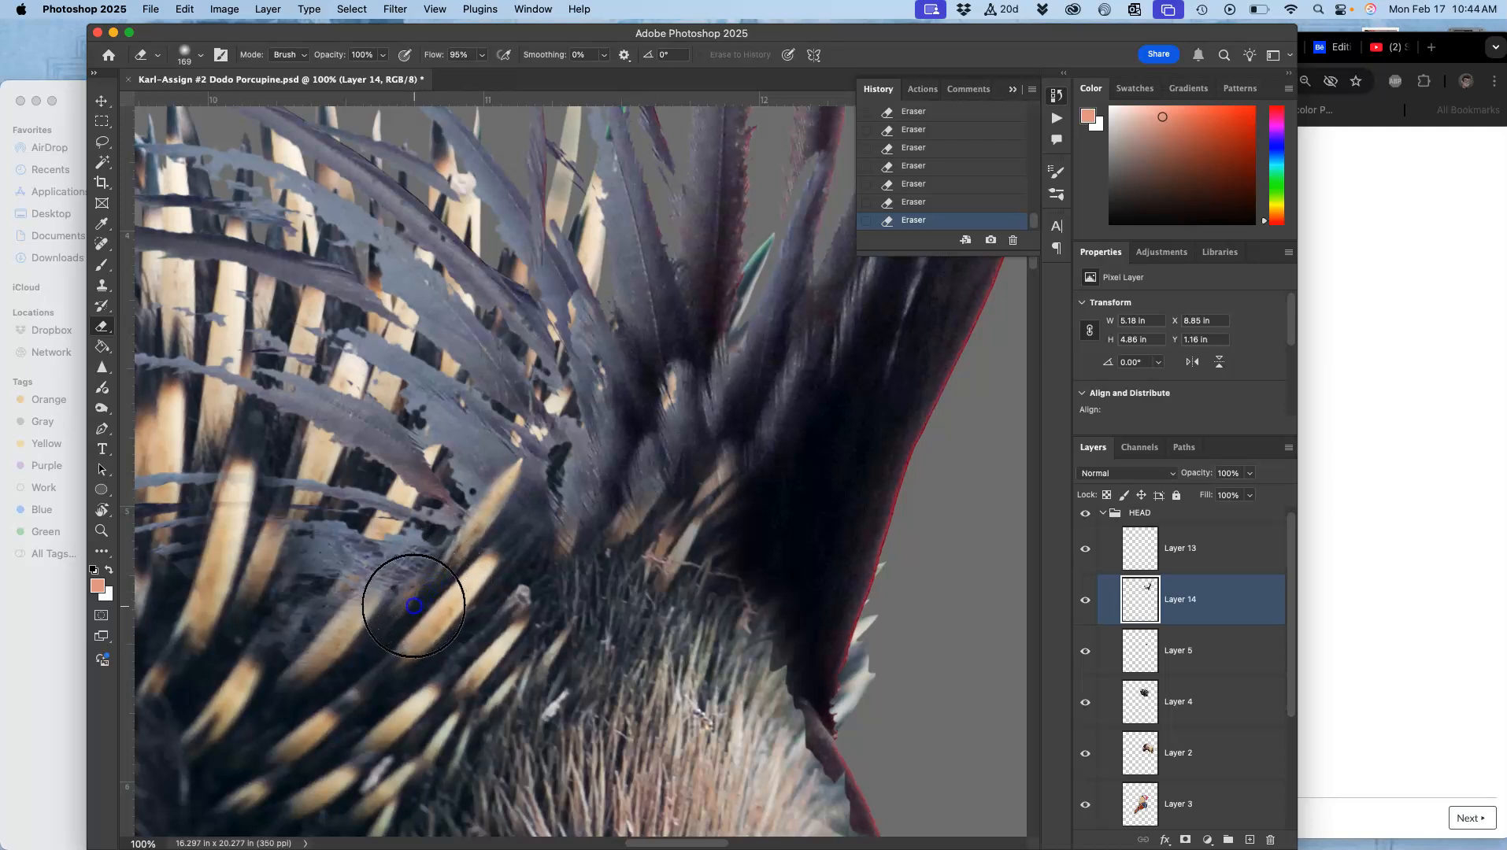
pyautogui.moveTo(359, 629)
pyautogui.mouseDown()
pyautogui.moveTo(467, 530)
pyautogui.moveTo(386, 594)
pyautogui.moveTo(396, 567)
pyautogui.moveTo(310, 682)
pyautogui.moveTo(423, 503)
pyautogui.moveTo(353, 622)
pyautogui.moveTo(384, 466)
pyautogui.moveTo(396, 475)
pyautogui.moveTo(416, 455)
pyautogui.moveTo(377, 551)
pyautogui.moveTo(460, 370)
pyautogui.mouseUp()
pyautogui.moveTo(400, 512)
pyautogui.mouseDown()
pyautogui.moveTo(307, 651)
pyautogui.moveTo(240, 701)
pyautogui.moveTo(274, 606)
pyautogui.moveTo(228, 692)
pyautogui.moveTo(546, 510)
pyautogui.moveTo(524, 484)
pyautogui.moveTo(488, 493)
pyautogui.moveTo(558, 374)
pyautogui.moveTo(560, 400)
pyautogui.moveTo(604, 325)
pyautogui.mouseUp()
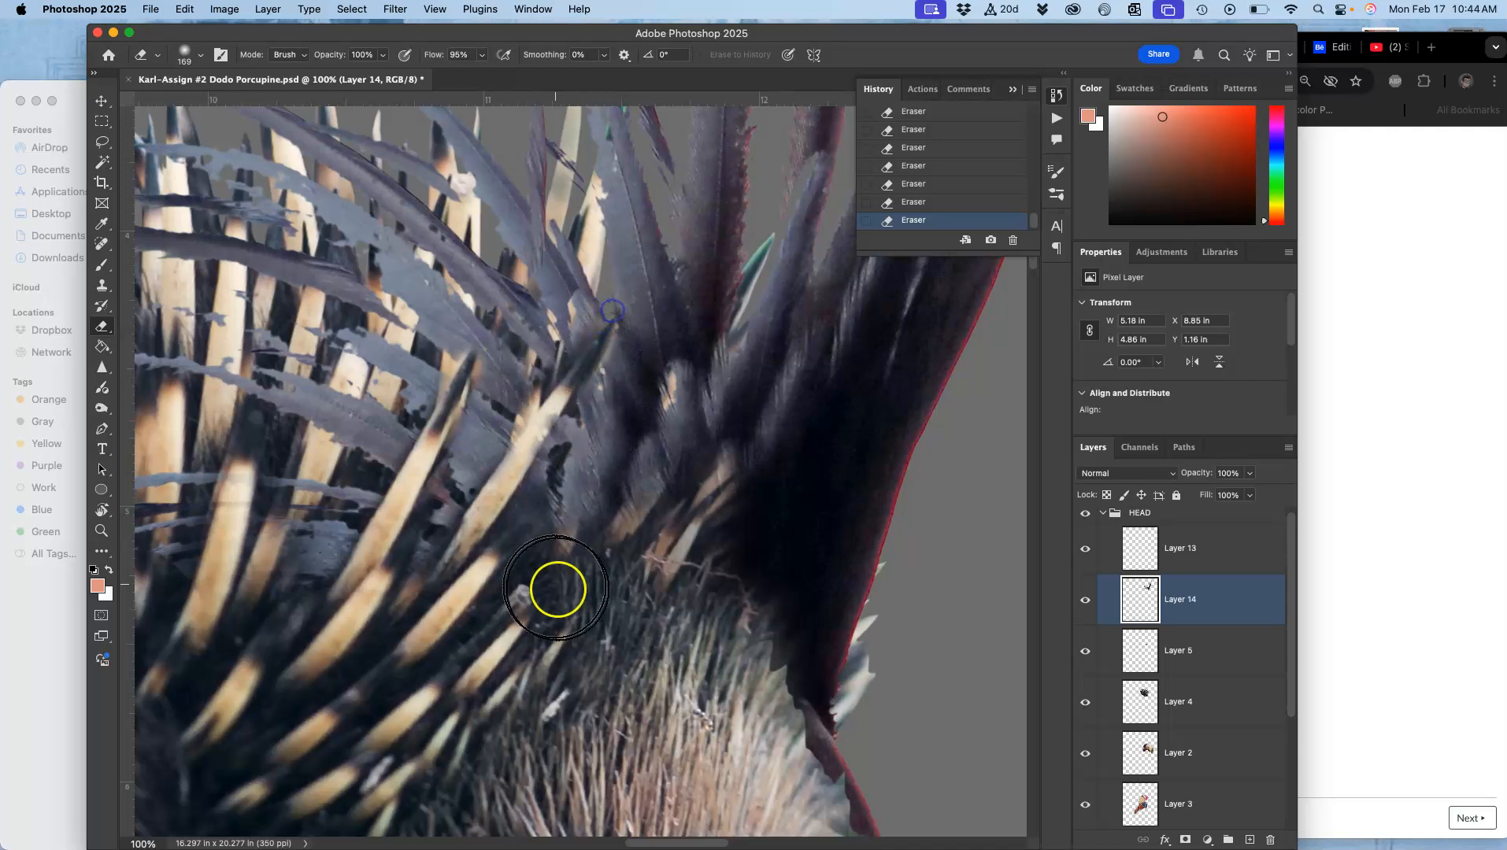
# Step: Undo the last eraser stroke, then try another stroke along the crest's right edge and undo it too
pyautogui.press('super+minus')
pyautogui.press('super+minus')
pyautogui.press('super+minus')
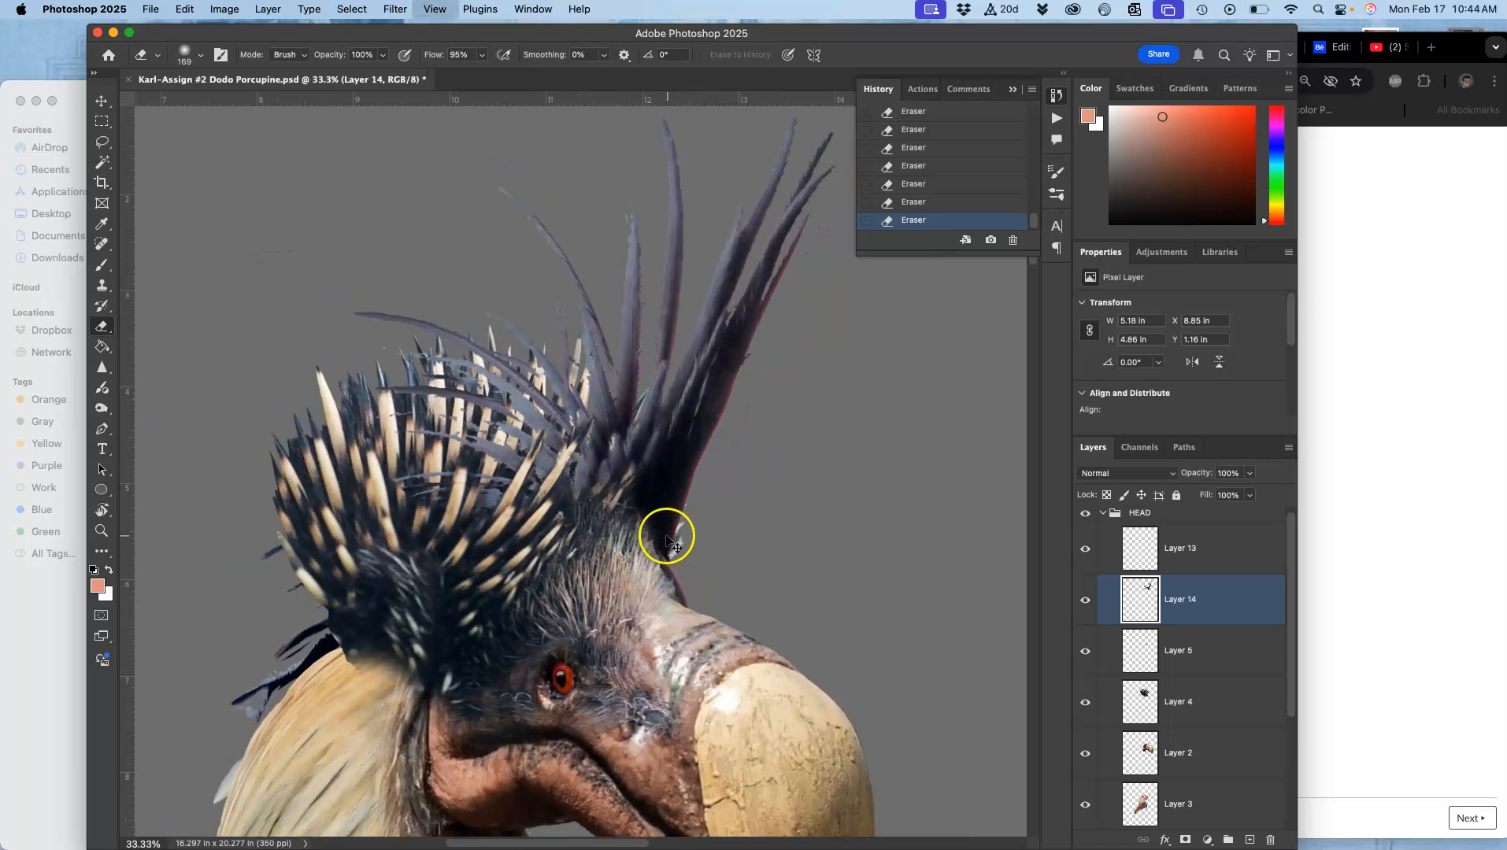
pyautogui.press('super+equal')
pyautogui.press('super+equal')
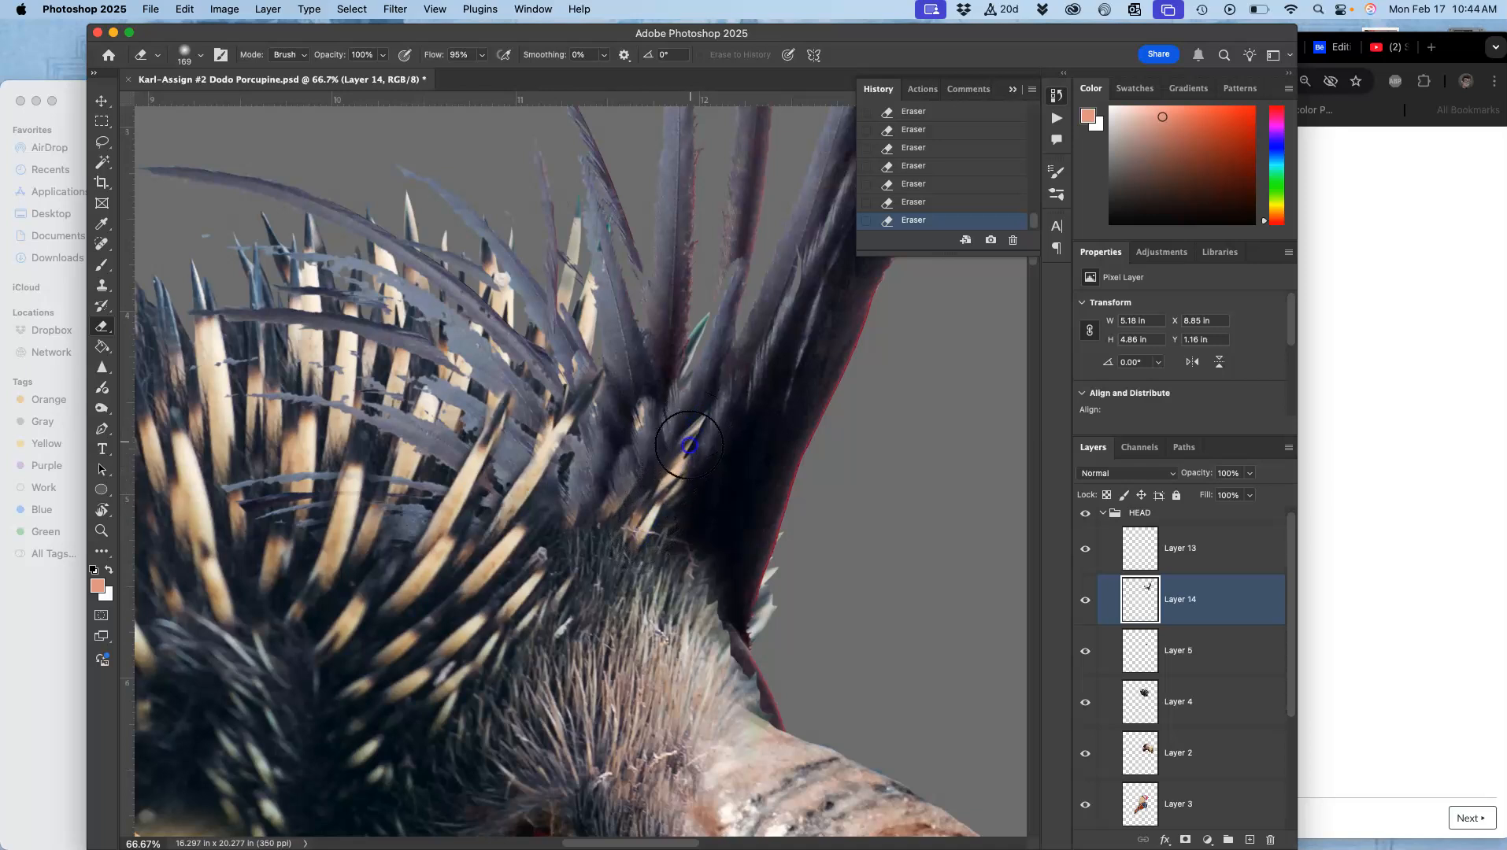
pyautogui.press('super+z')
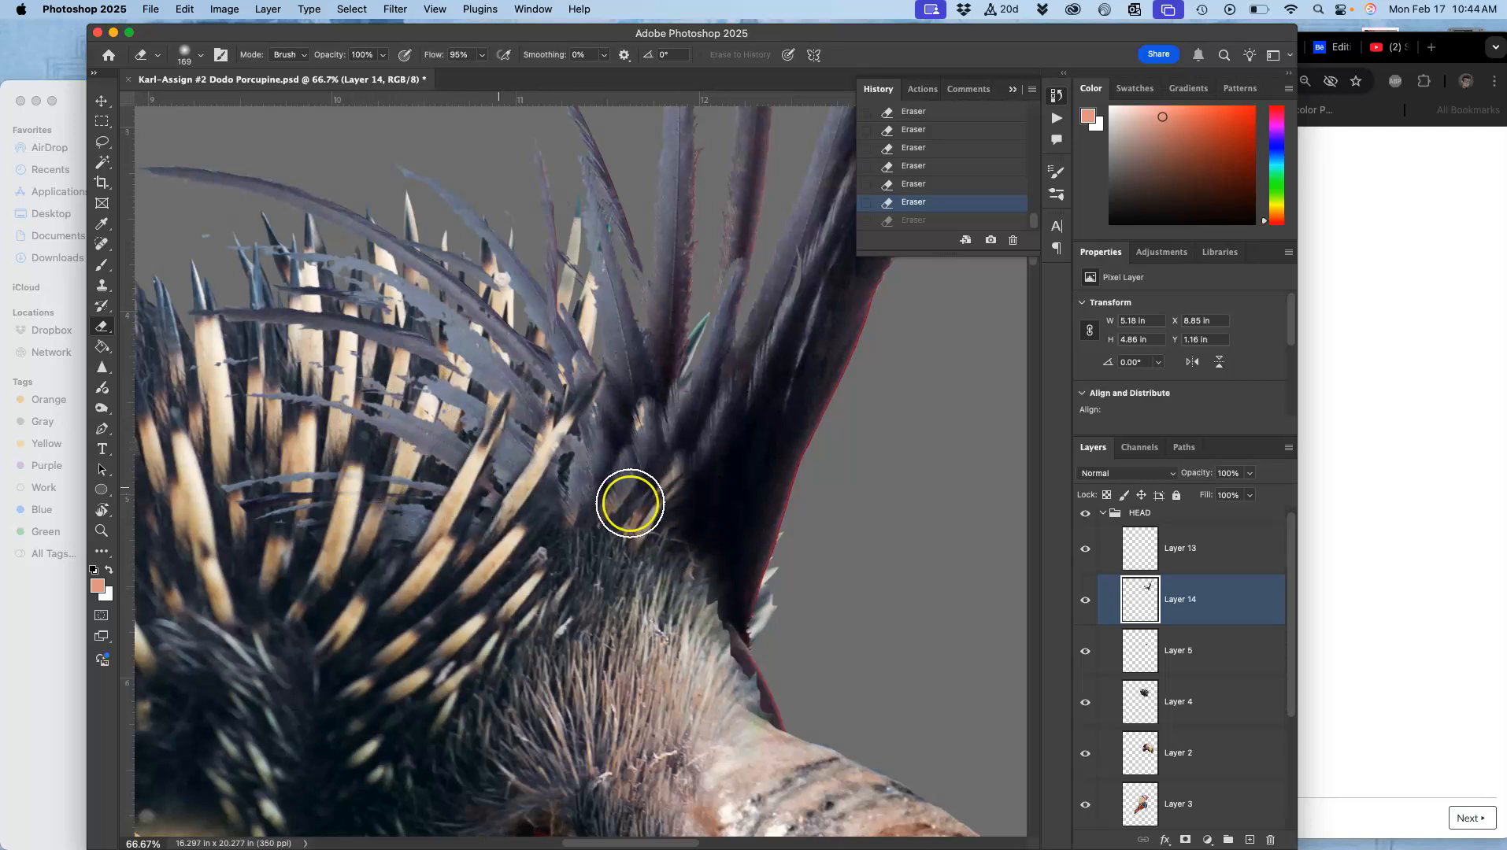
pyautogui.moveTo(698, 587)
pyautogui.mouseDown()
pyautogui.moveTo(711, 540)
pyautogui.moveTo(708, 640)
pyautogui.mouseUp()
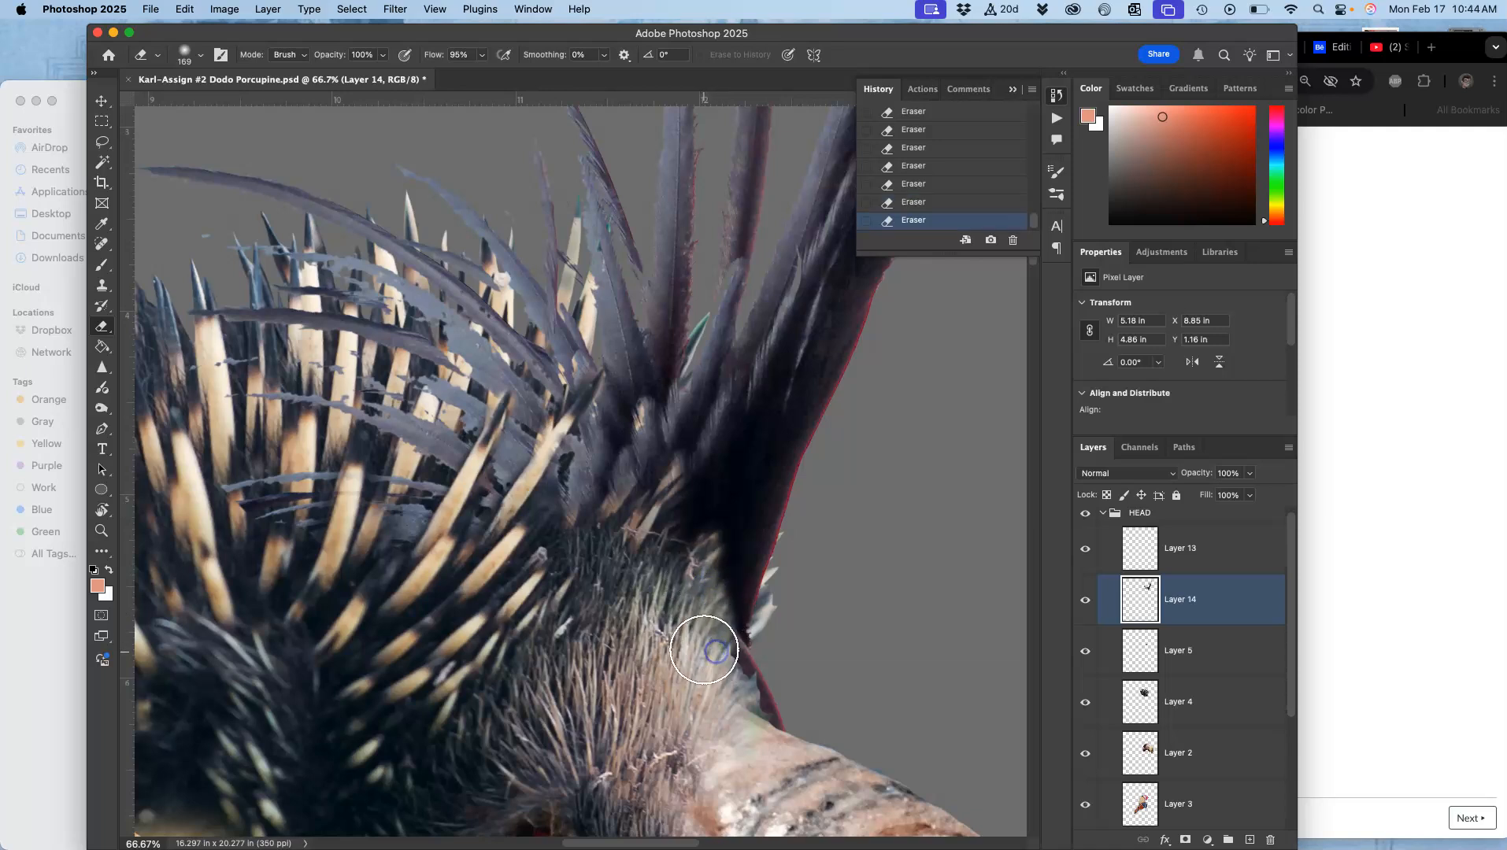
pyautogui.press('super+z')
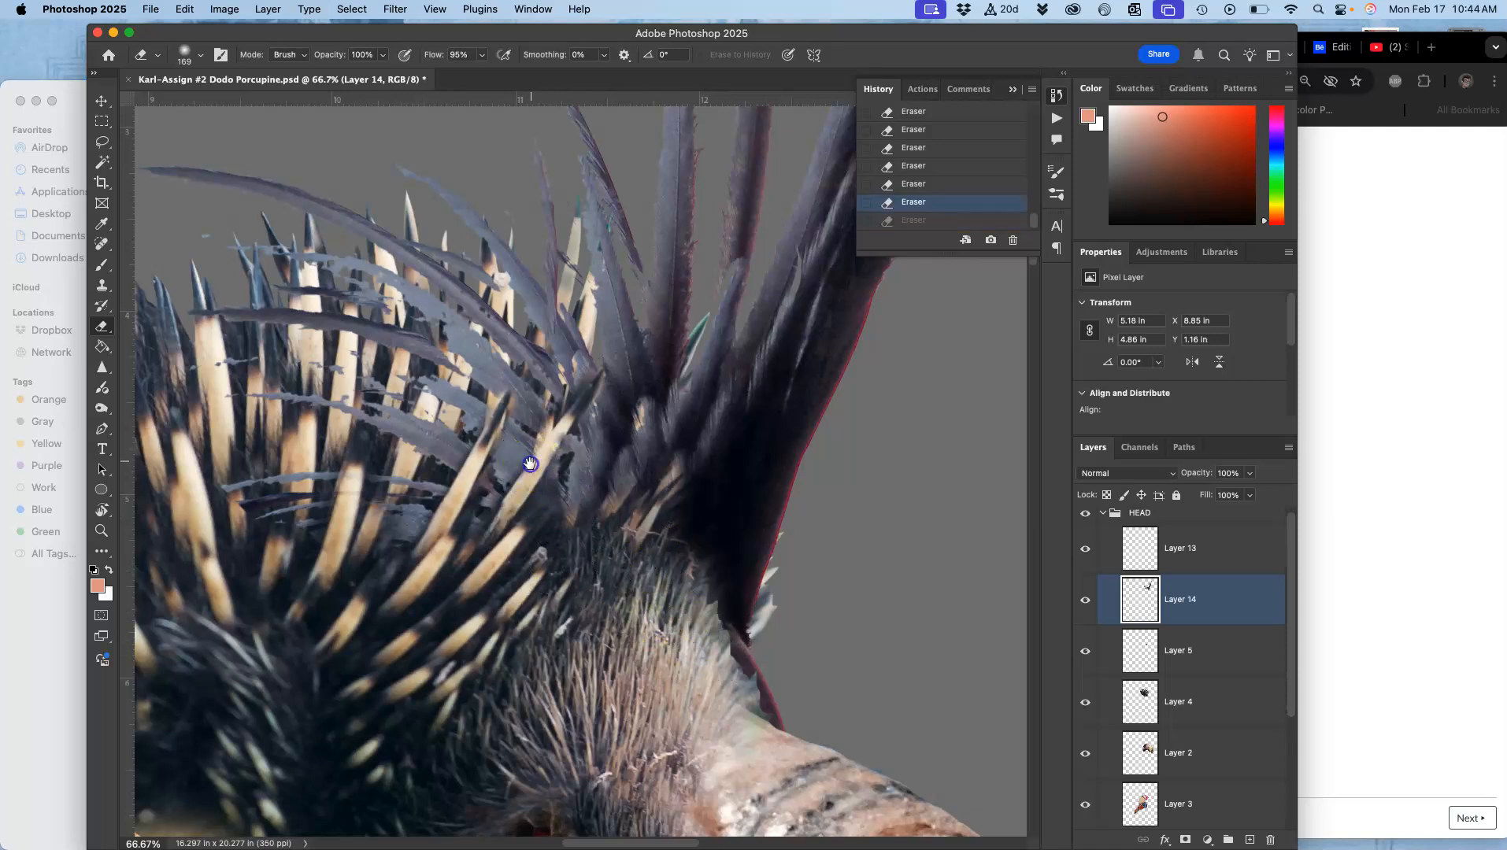
# Step: Set the eraser opacity to 43% and lightly erase across the quills at the crest base, undoing the final stroke
pyautogui.hscroll(-4, 473, 354)
pyautogui.scroll(2, 472, 355)
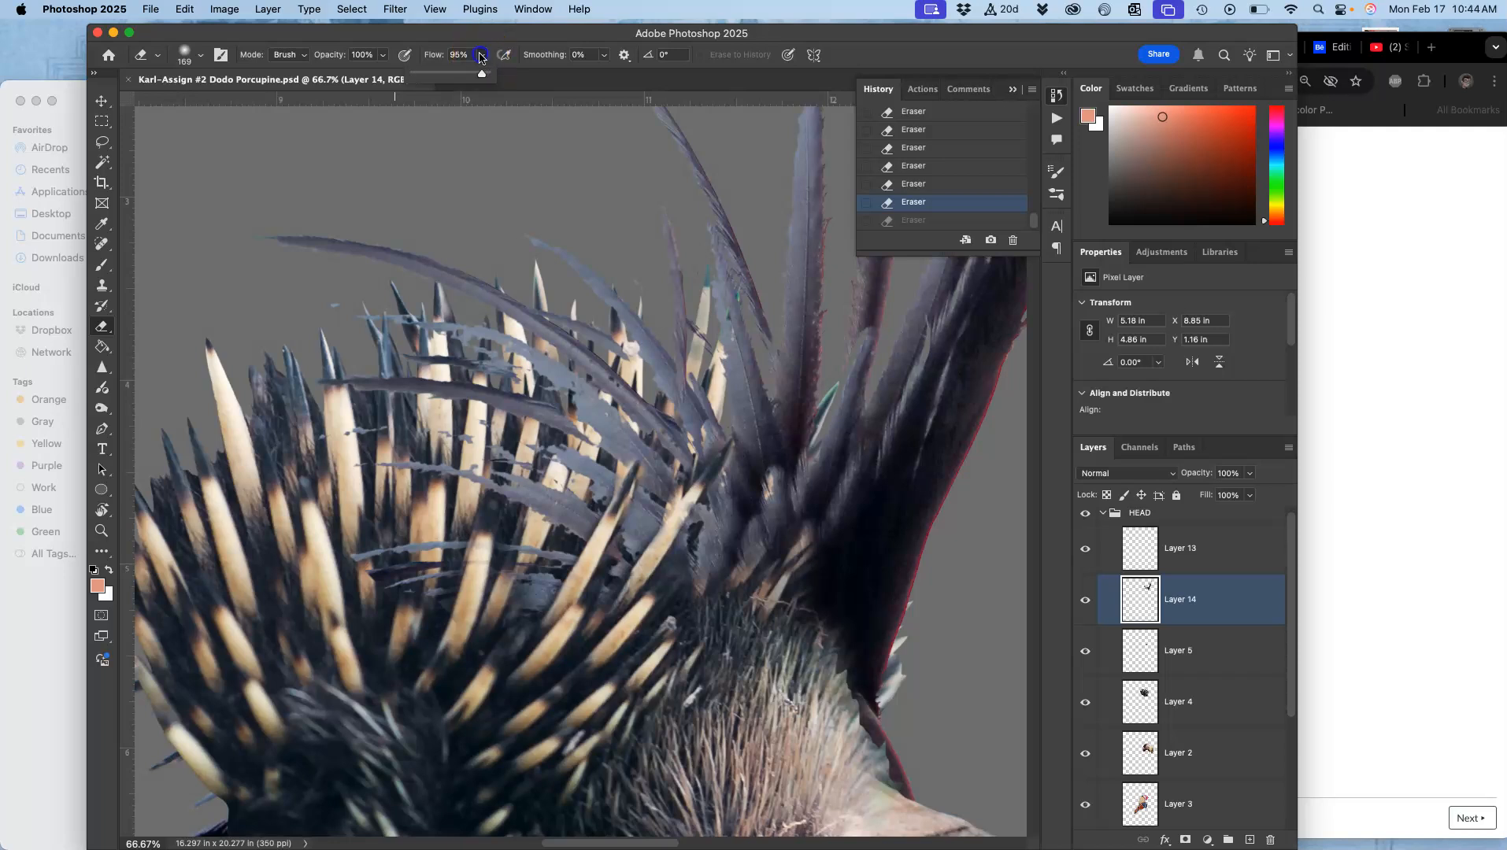
pyautogui.moveTo(383, 58); pyautogui.dragTo(341, 77)
pyautogui.moveTo(471, 554)
pyautogui.mouseDown()
pyautogui.moveTo(336, 554)
pyautogui.moveTo(415, 509)
pyautogui.moveTo(421, 519)
pyautogui.mouseUp()
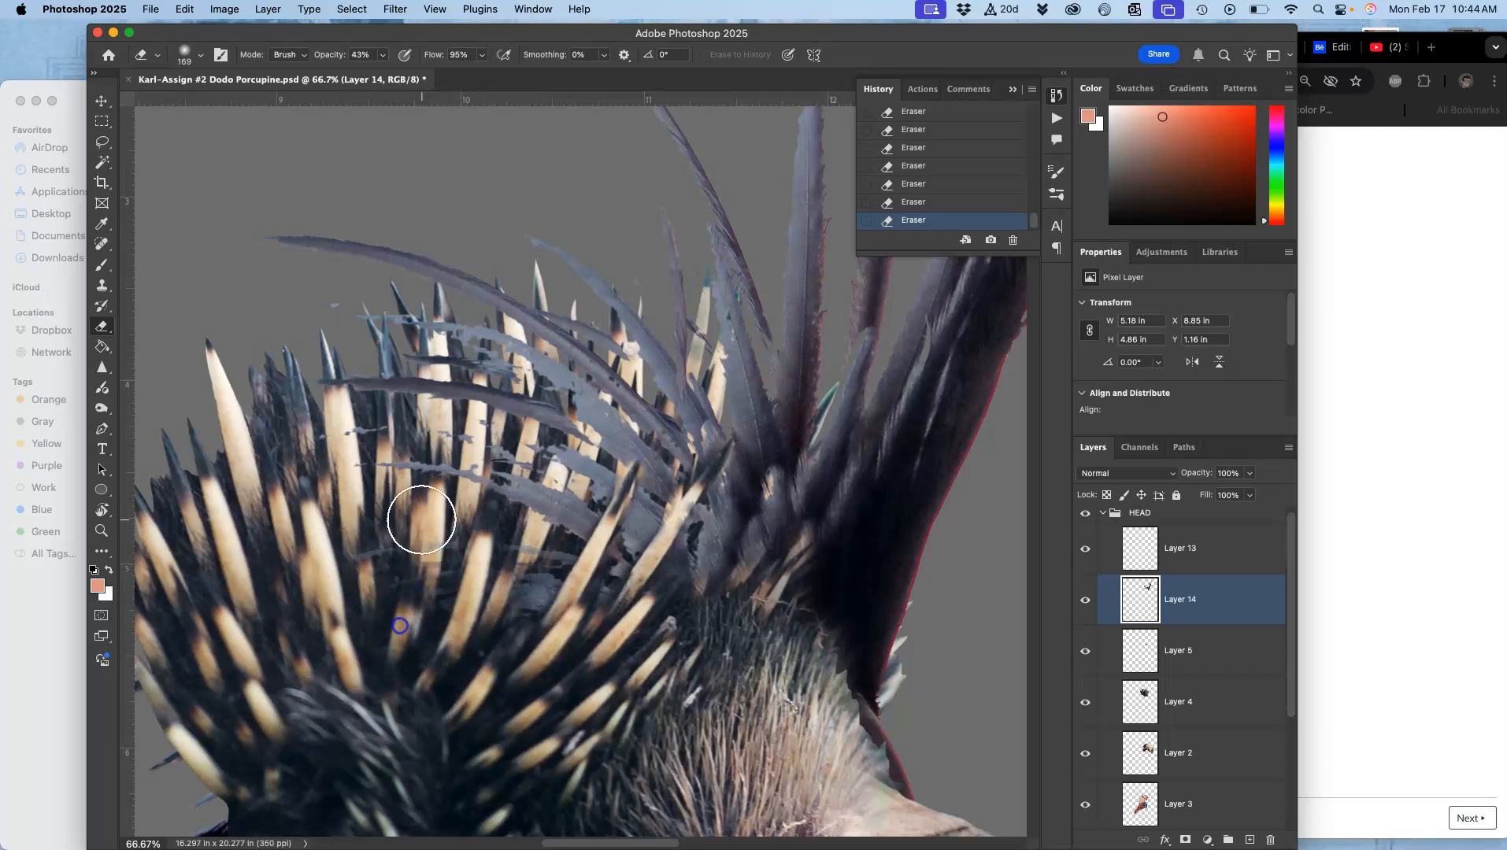
pyautogui.moveTo(445, 668)
pyautogui.mouseDown()
pyautogui.moveTo(522, 612)
pyautogui.moveTo(474, 753)
pyautogui.moveTo(531, 669)
pyautogui.moveTo(589, 626)
pyautogui.moveTo(572, 612)
pyautogui.moveTo(621, 393)
pyautogui.moveTo(524, 612)
pyautogui.moveTo(581, 387)
pyautogui.moveTo(612, 444)
pyautogui.moveTo(592, 493)
pyautogui.moveTo(901, 645)
pyautogui.moveTo(906, 592)
pyautogui.mouseUp()
pyautogui.press('super+z')
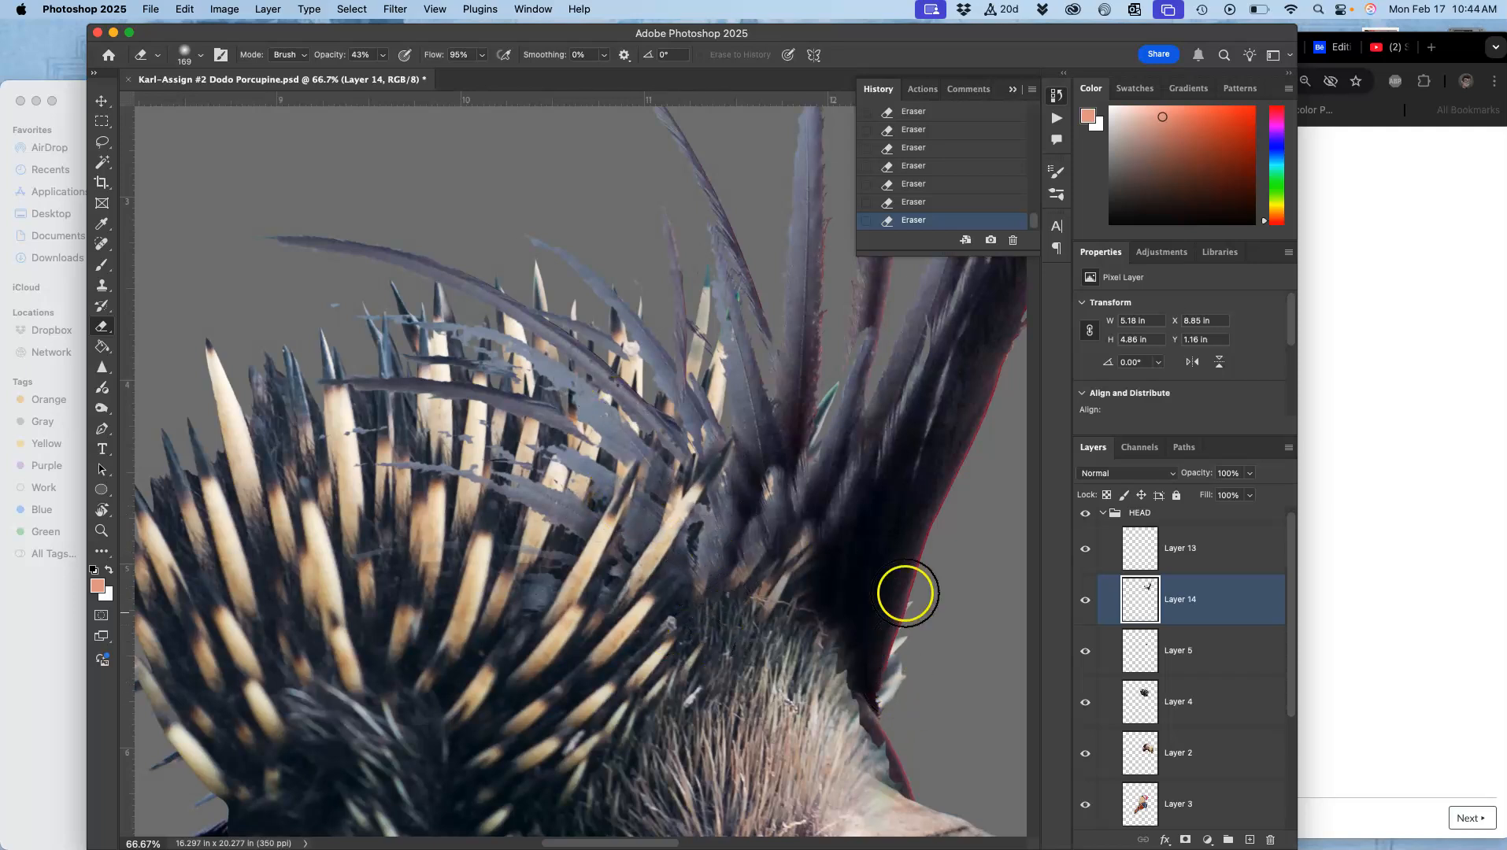
# Step: Select the gray background around the crest feathers with the Magic Wand, refine it in Select and Mask, and delete it
pyautogui.scroll(5, 868, 467)
pyautogui.hscroll(3, 867, 467)
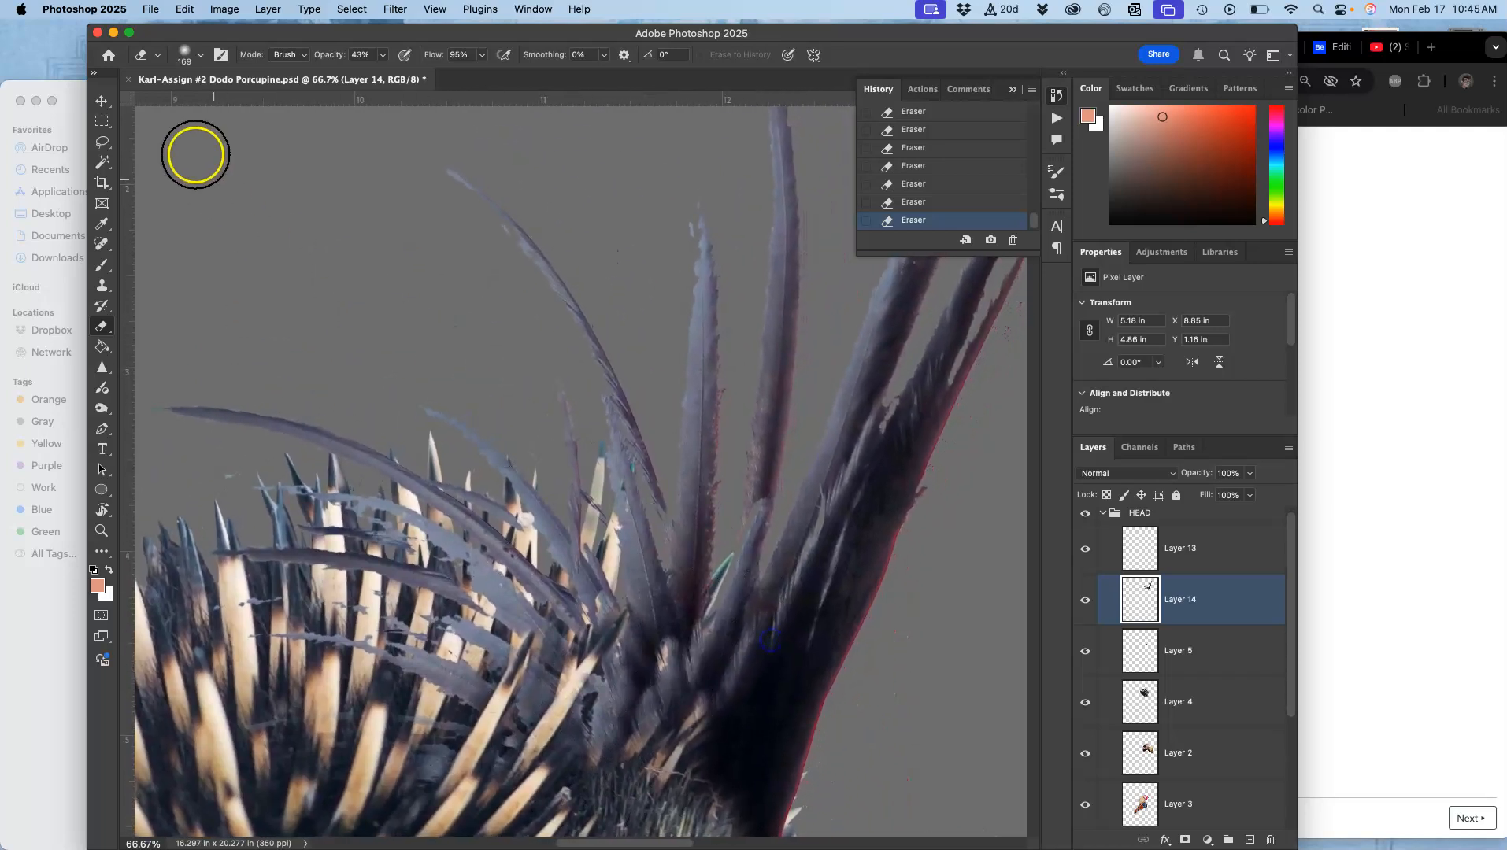
pyautogui.click(103, 164)
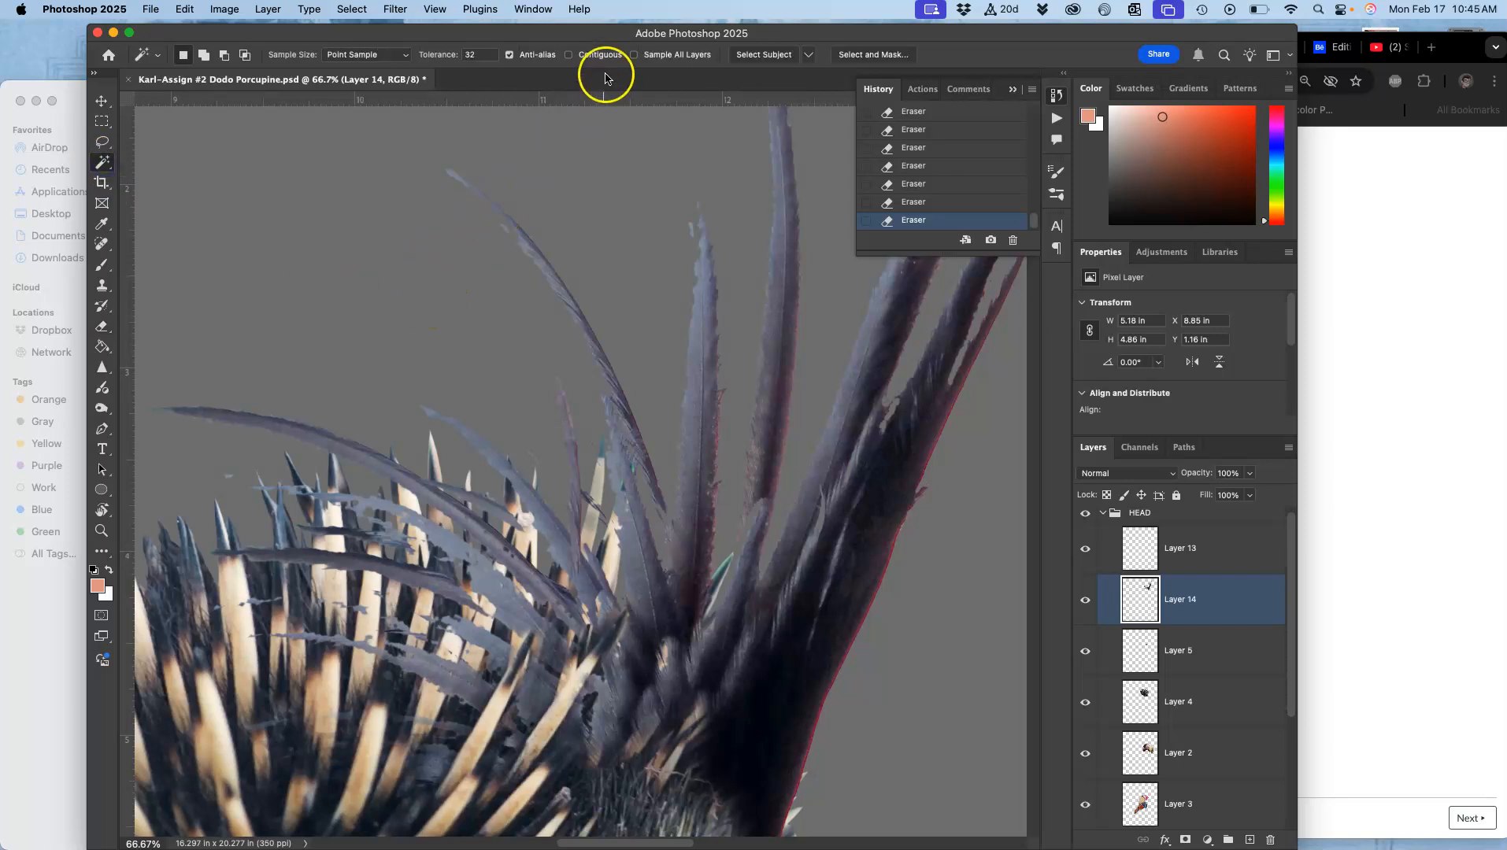
pyautogui.click(444, 301)
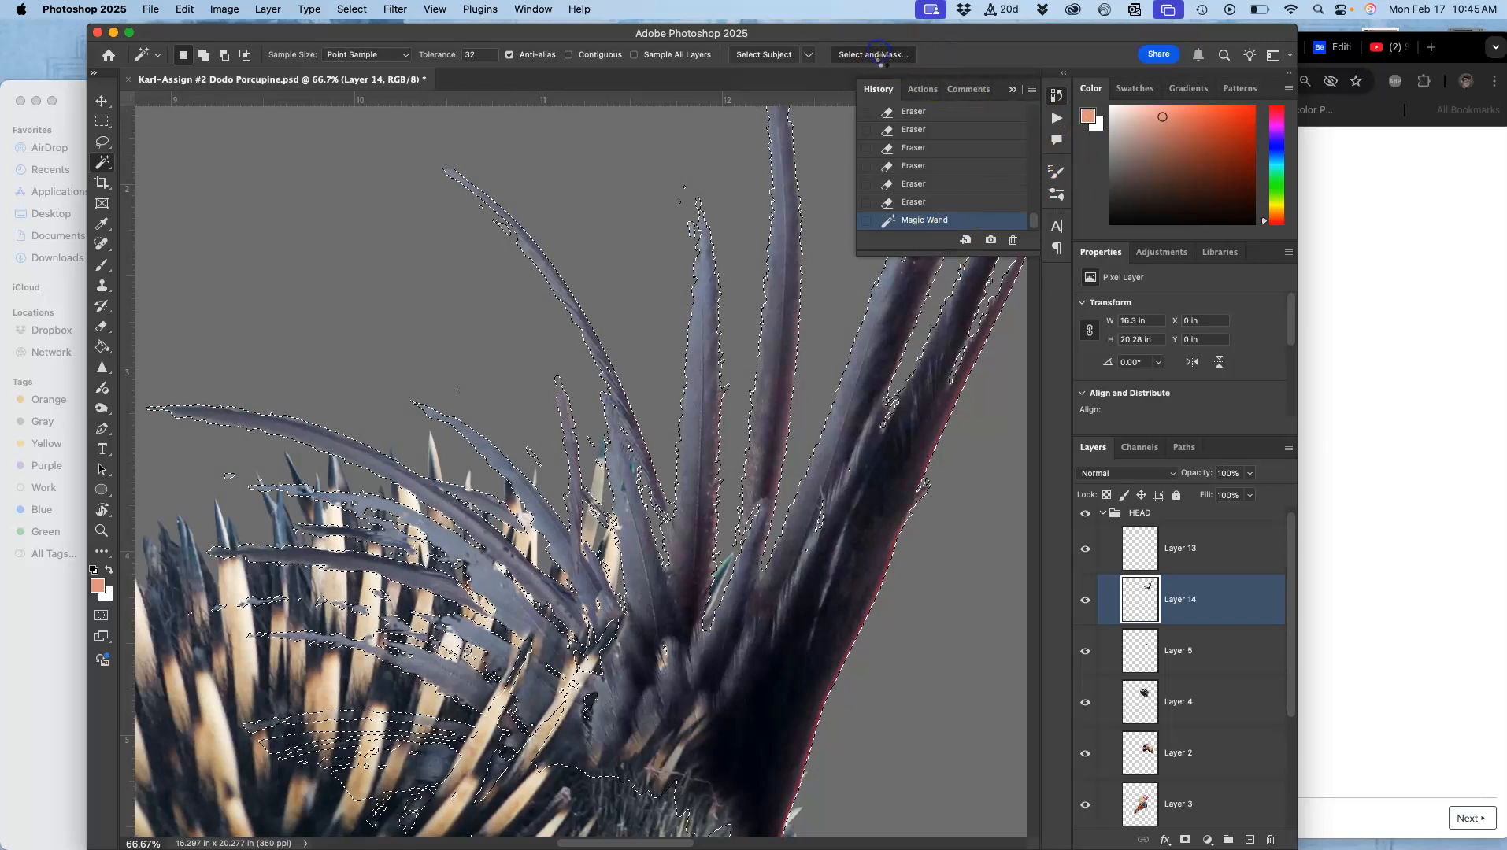
pyautogui.click(874, 57)
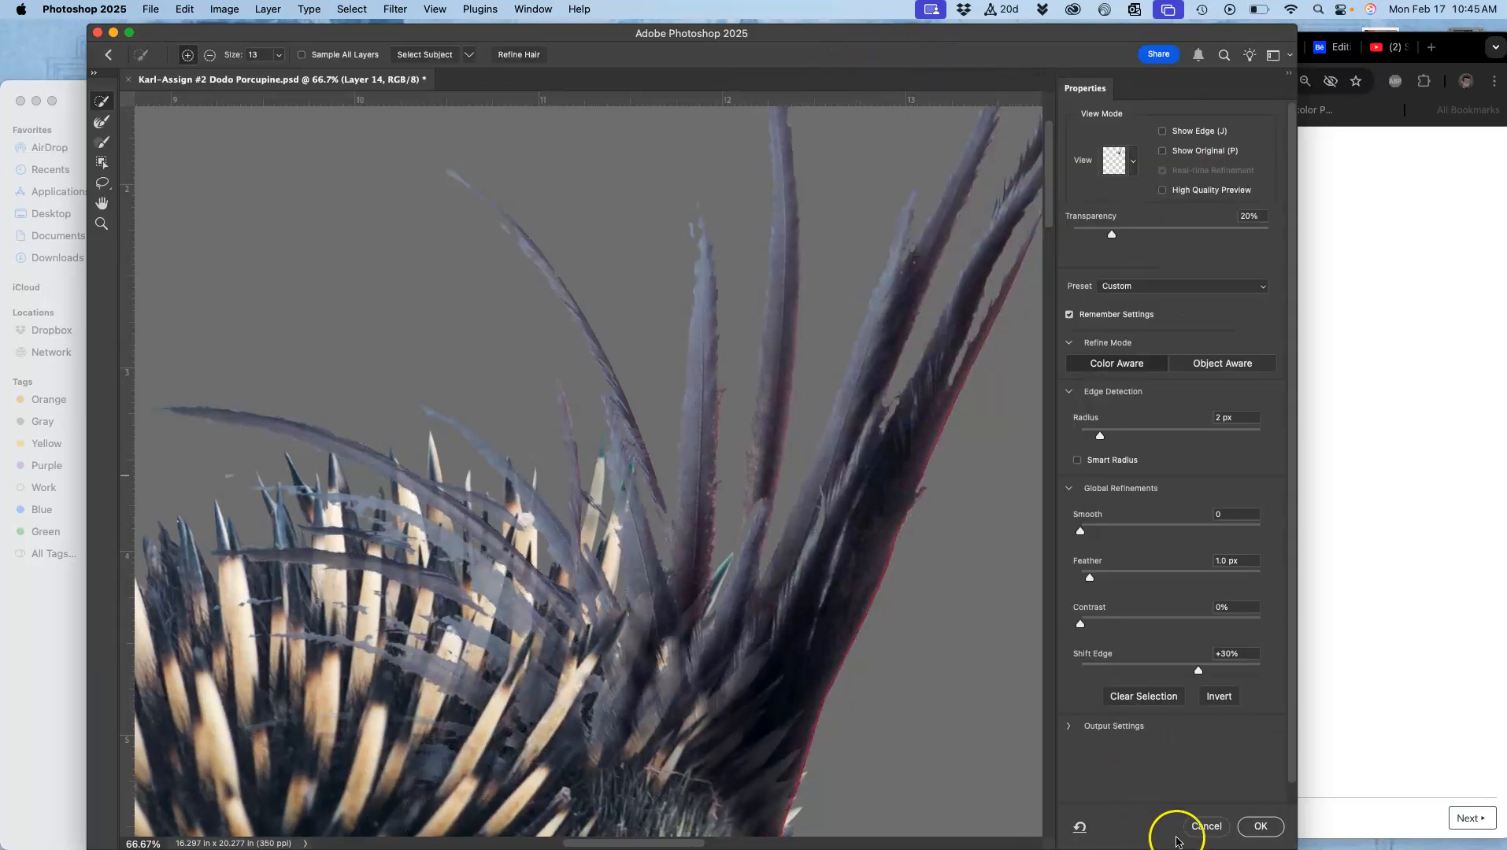
pyautogui.click(1257, 827)
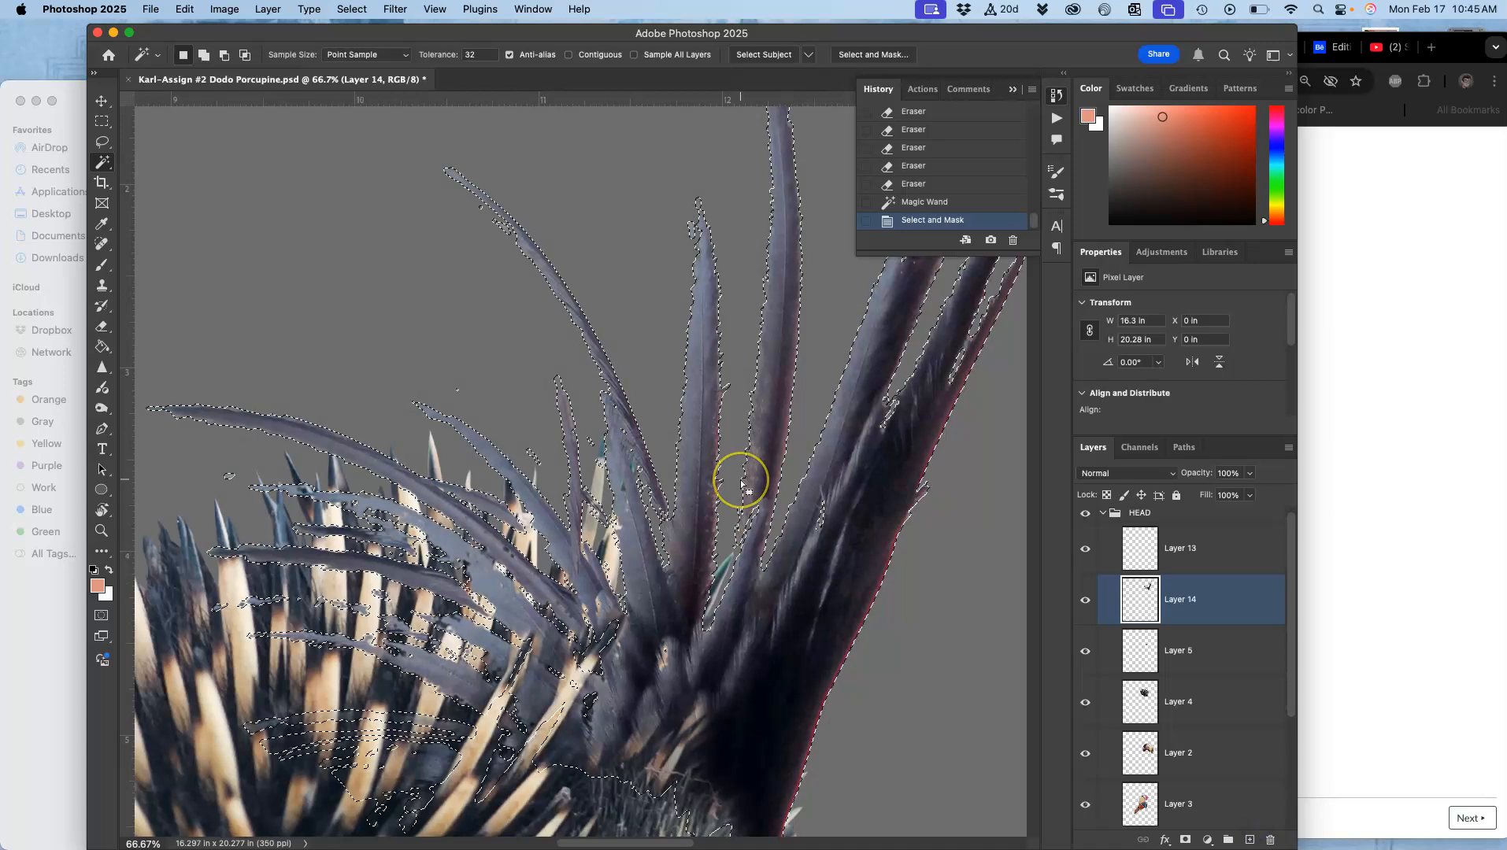
pyautogui.press('Delete')
pyautogui.press('Delete')
pyautogui.press('Delete')
pyautogui.press('Delete')
pyautogui.press('Delete')
pyautogui.press('Delete')
pyautogui.press('Delete')
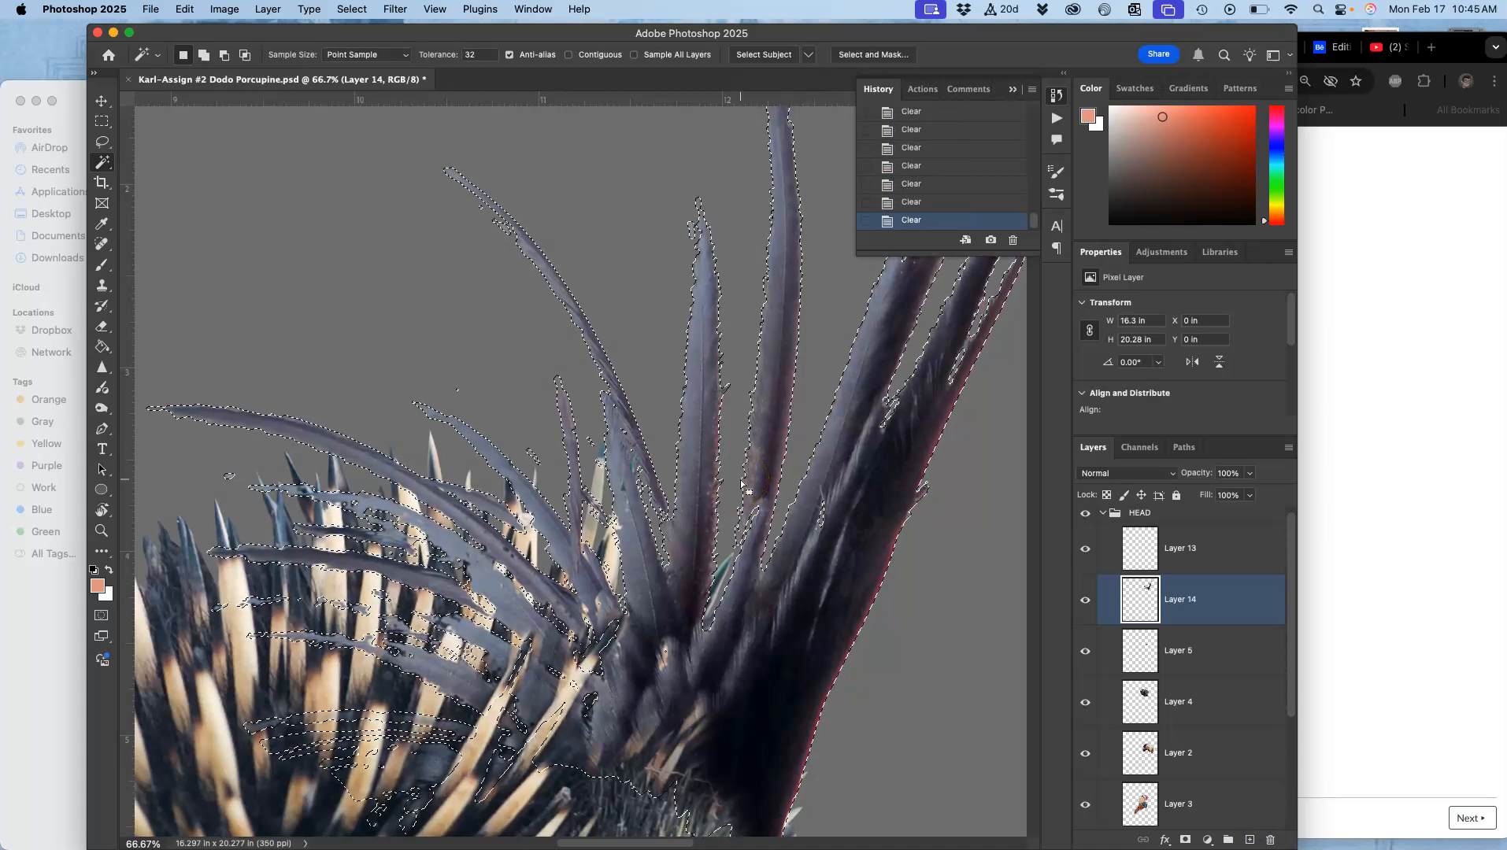
# Step: Save the document and deselect the current selection
pyautogui.press('super+s')
pyautogui.press('super+minus')
pyautogui.press('super+minus')
pyautogui.press('super+minus')
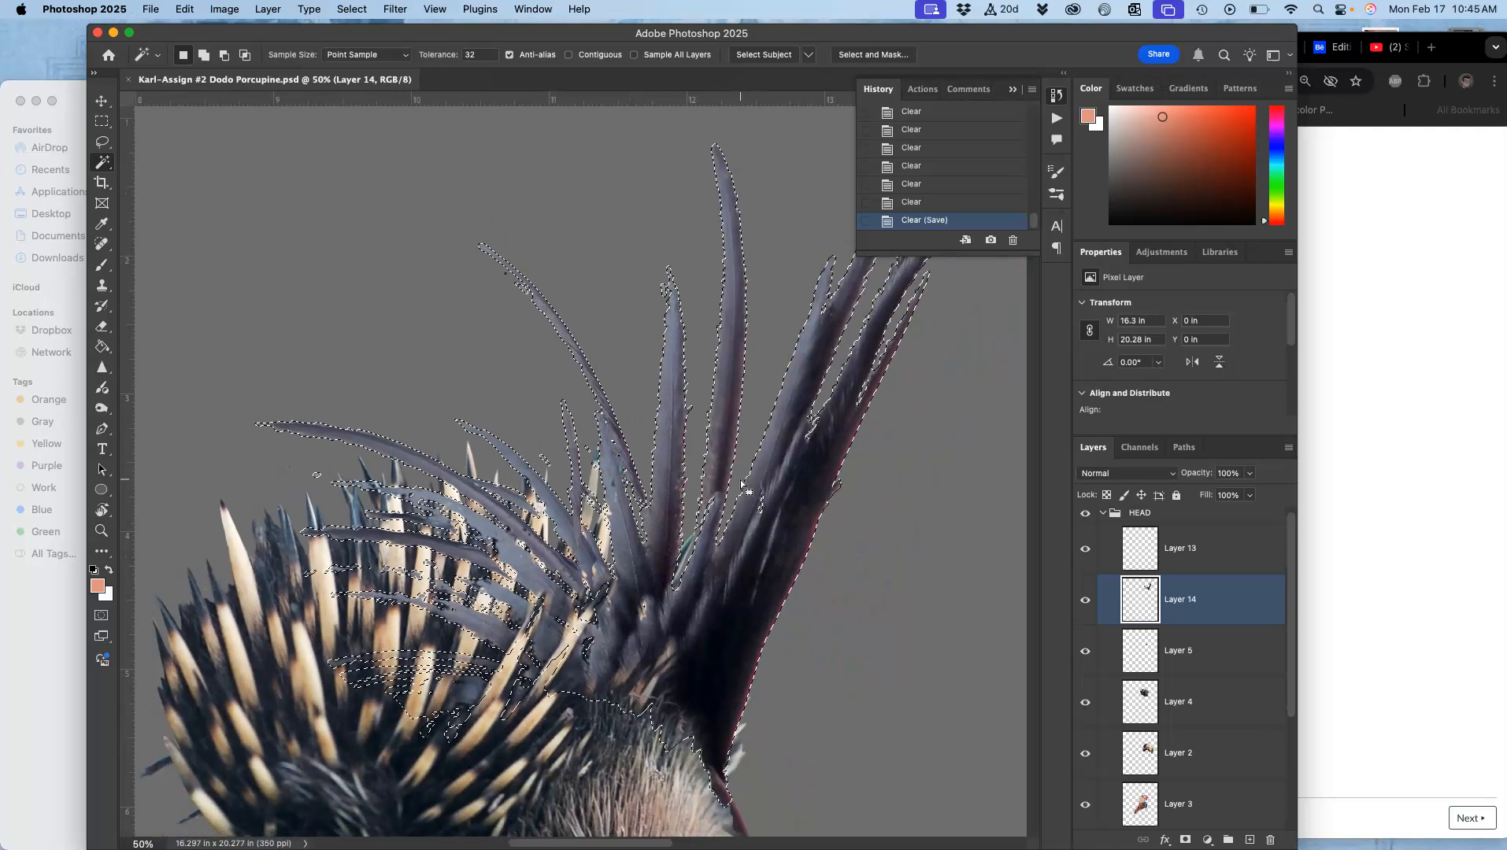
pyautogui.press('super+d')
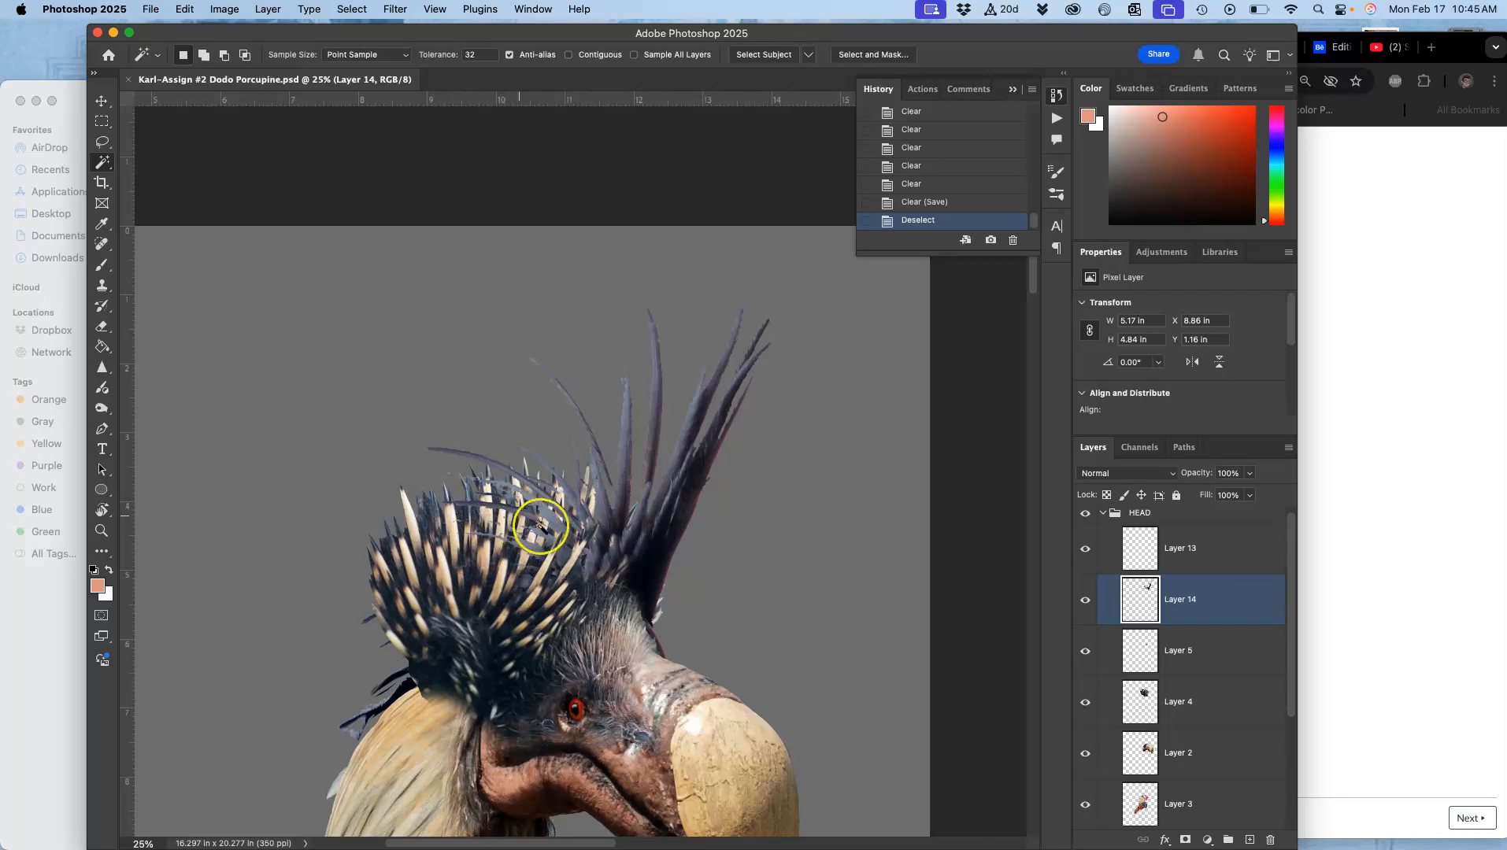
# Step: Select Layer 1, hiding and showing it to check its contents behind the crest
pyautogui.scroll(-5, 630, 640)
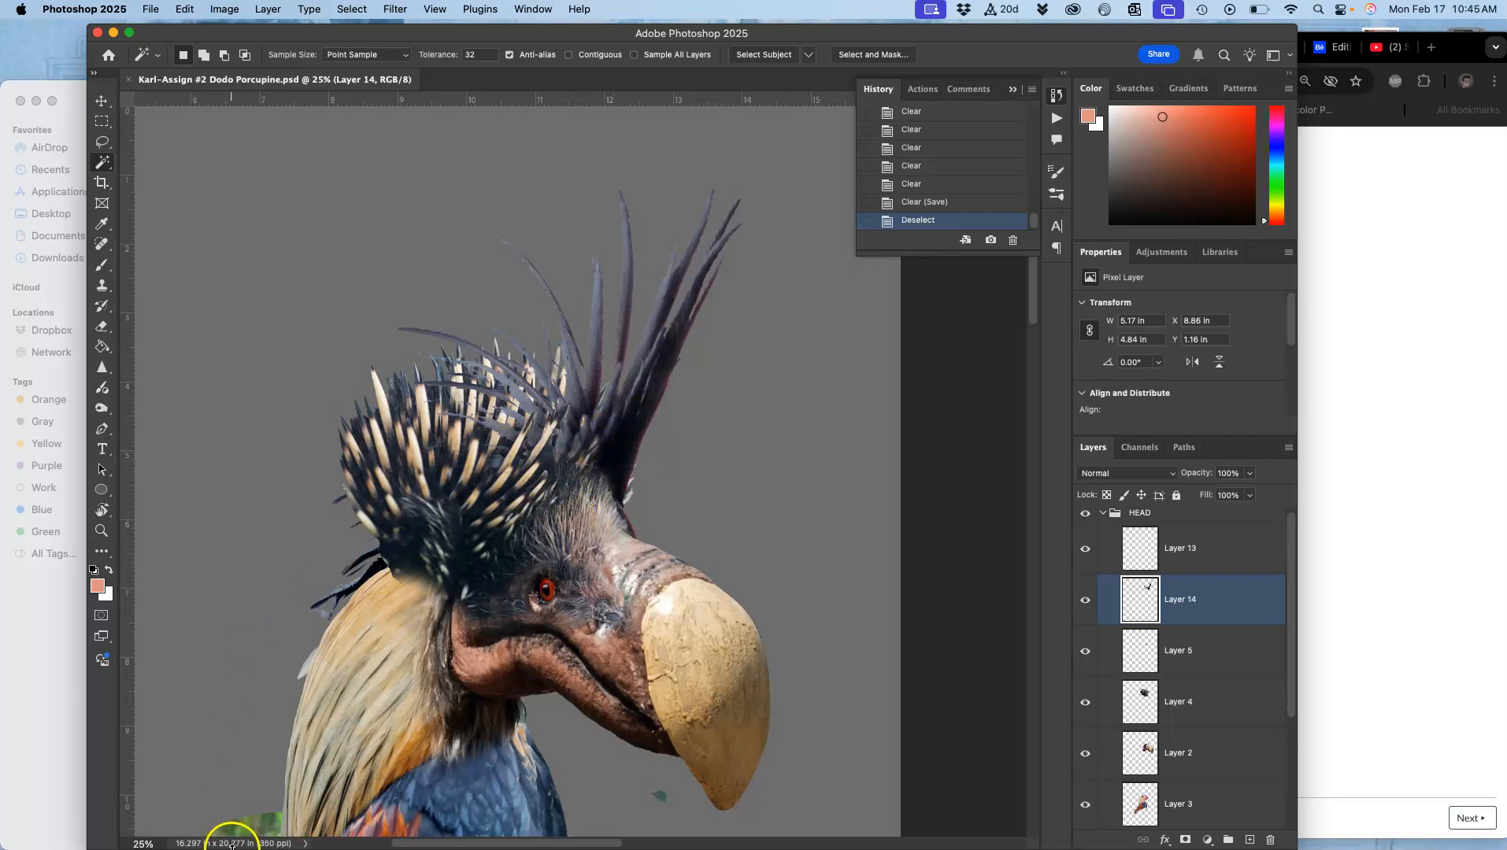
pyautogui.press('super+plus')
pyautogui.press('super+plus')
pyautogui.press('super+plus')
pyautogui.moveTo(335, 518); pyautogui.dragTo(746, 325)
pyautogui.moveTo(505, 460); pyautogui.dragTo(581, 417)
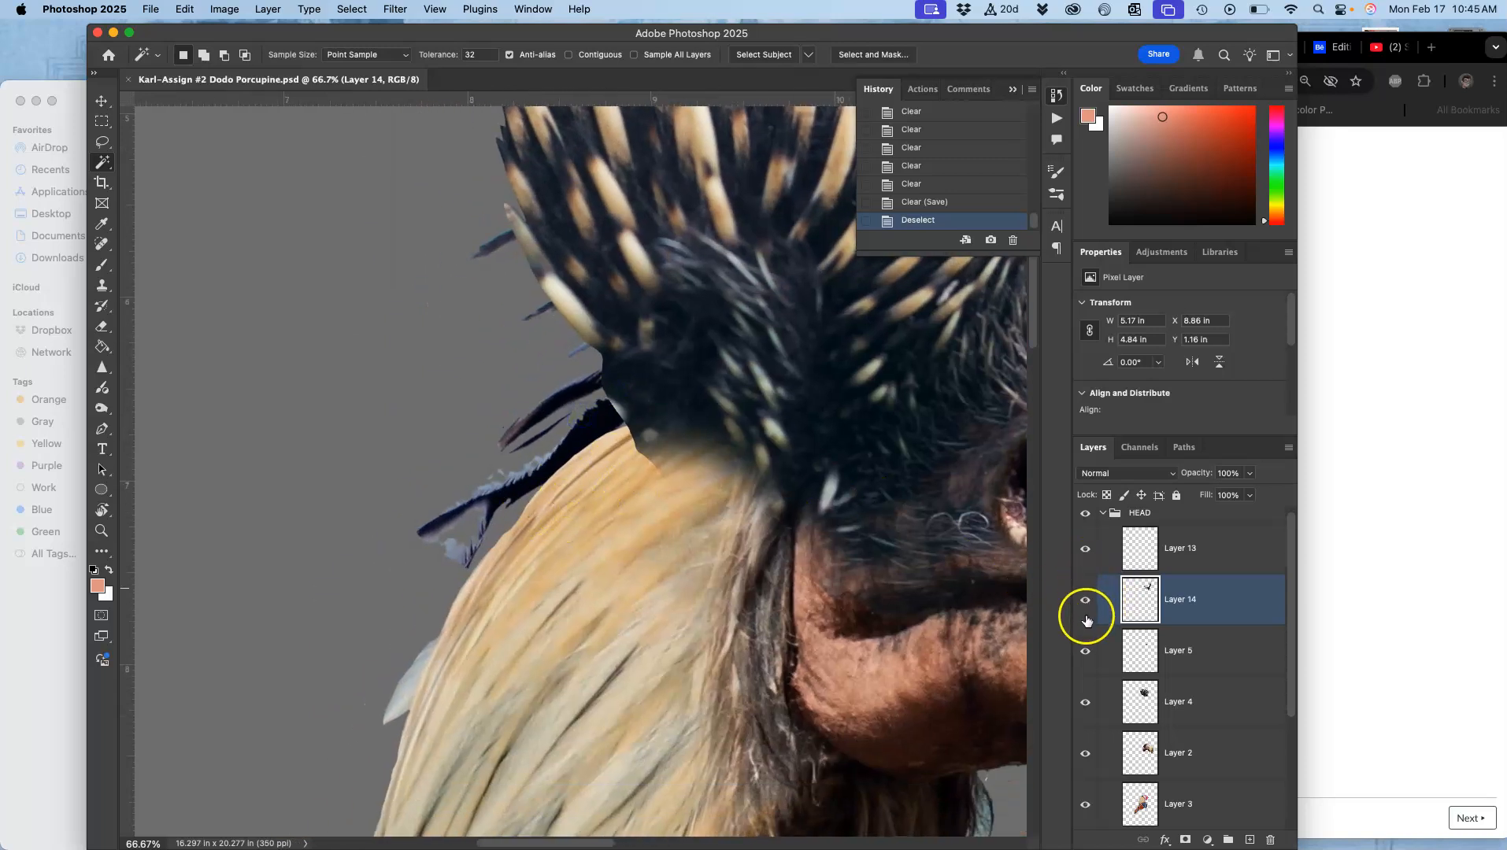
pyautogui.scroll(-5, 1291, 610)
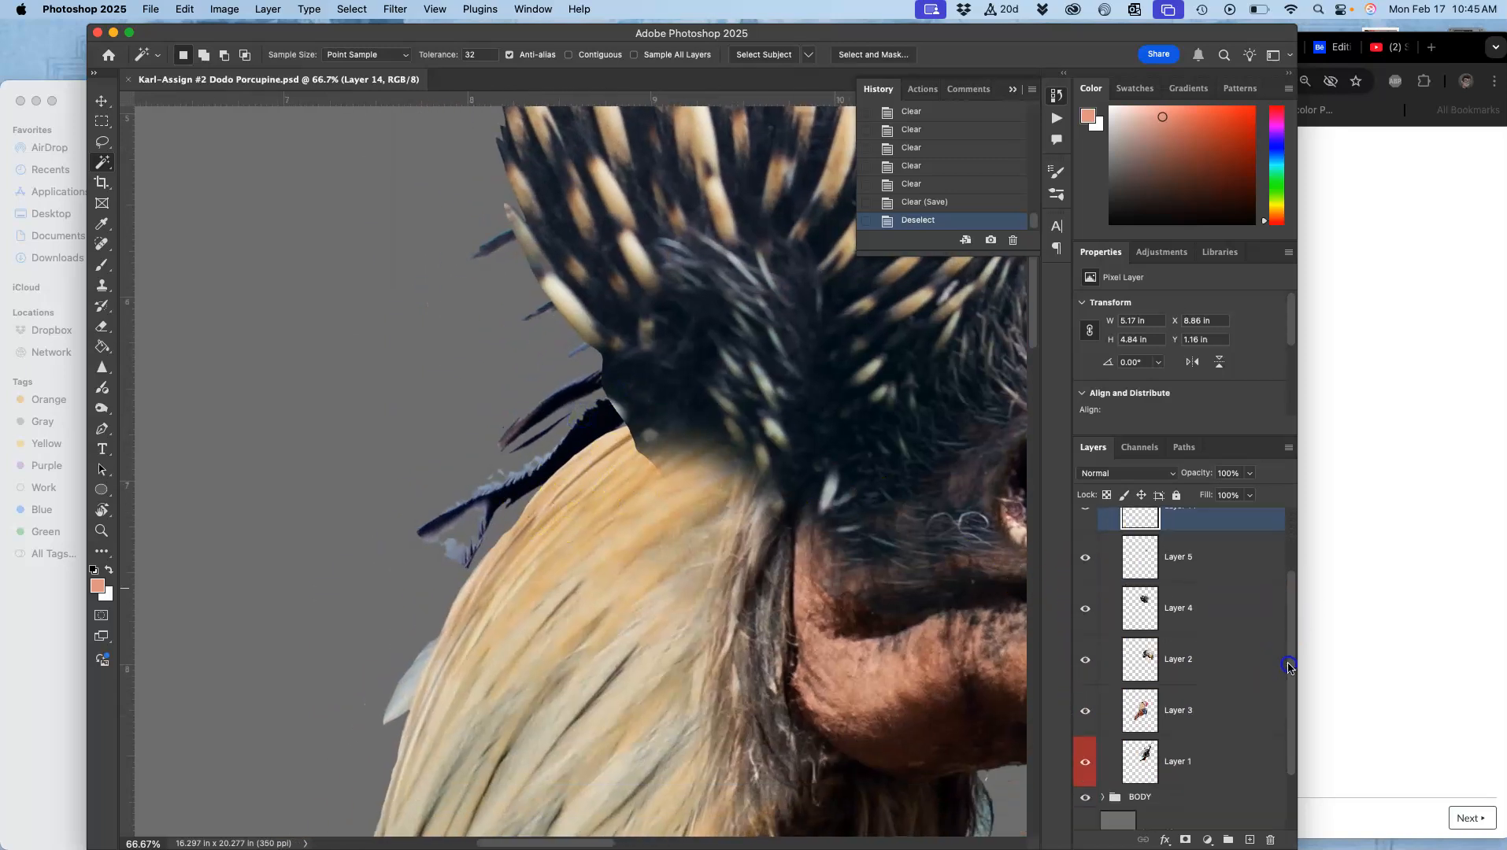
pyautogui.click(1198, 701)
pyautogui.click(1086, 706)
pyautogui.click(1086, 706)
pyautogui.scroll(2, 554, 436)
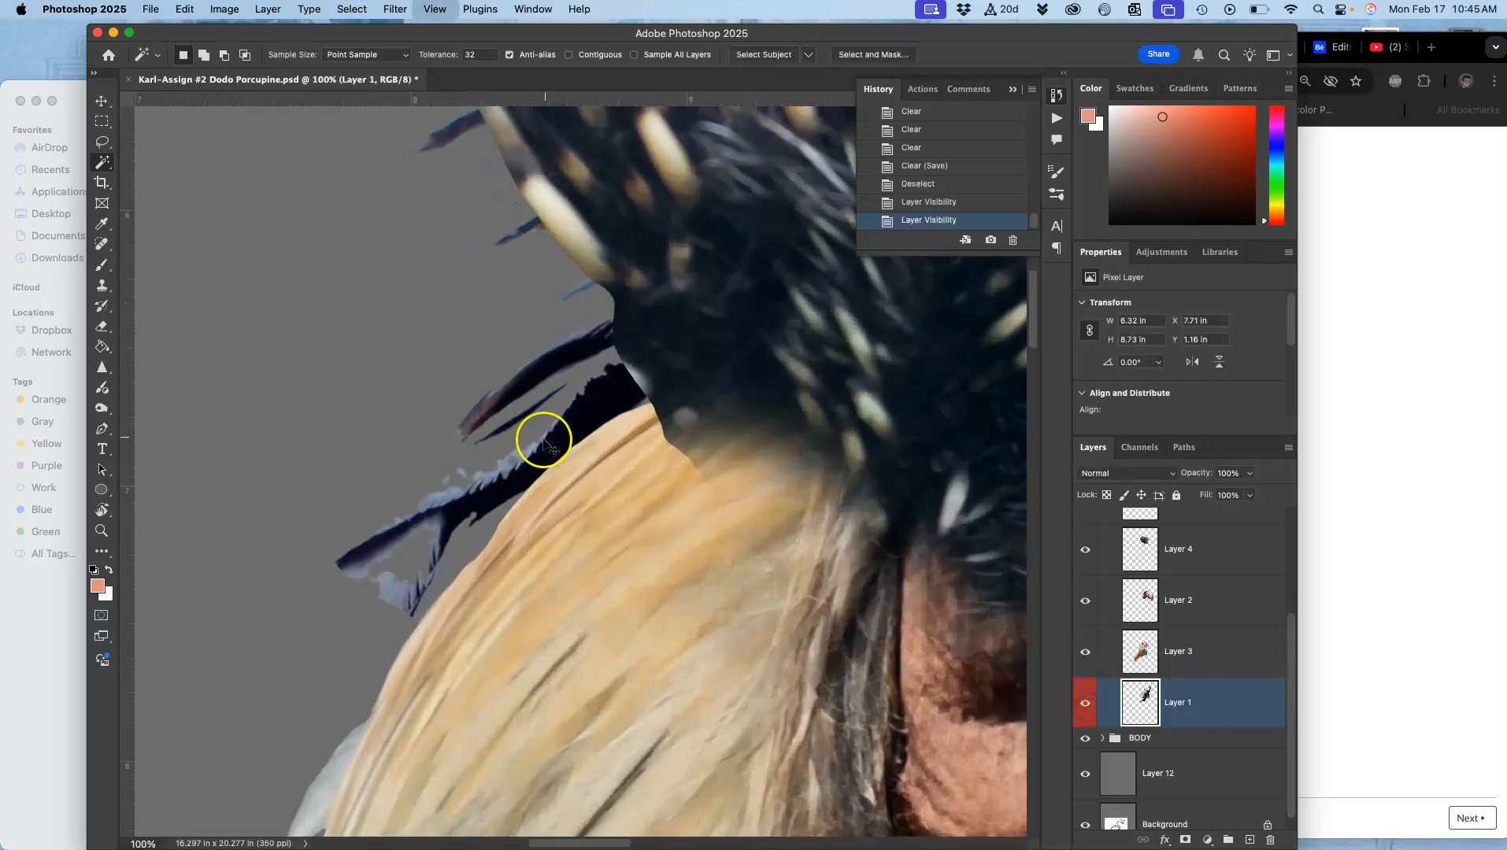
# Step: Lasso the stray dark feather fragments below the crest on Layer 1 and delete them
pyautogui.moveTo(592, 414); pyautogui.dragTo(689, 469)
pyautogui.click(103, 143)
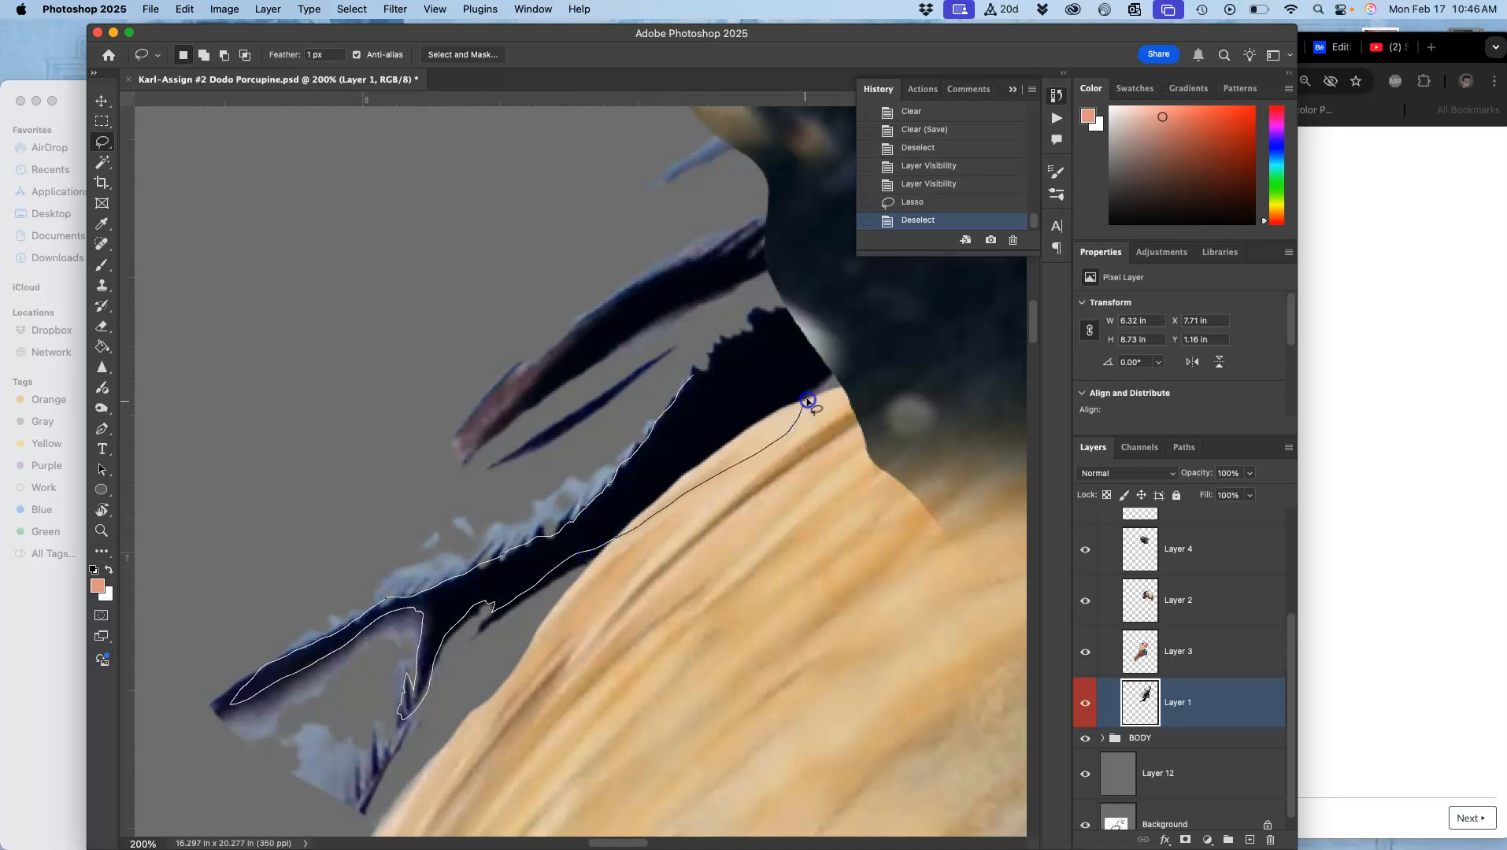
pyautogui.moveTo(822, 497); pyautogui.dragTo(481, 841)
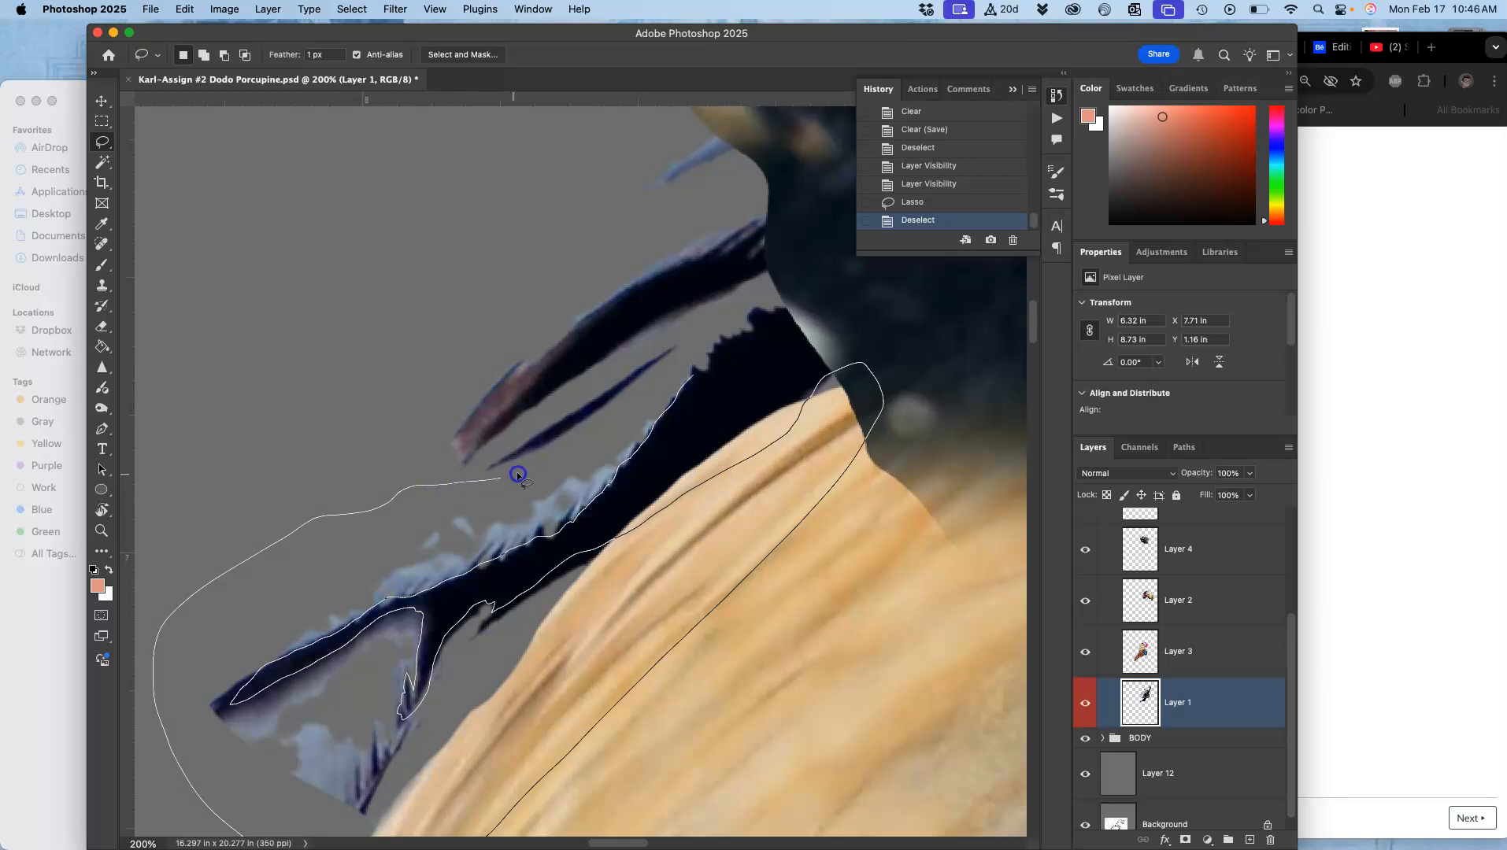
pyautogui.moveTo(652, 380); pyautogui.dragTo(682, 347)
pyautogui.press('Delete')
pyautogui.press('Delete')
pyautogui.press('Delete')
pyautogui.press('Delete')
pyautogui.press('Delete')
pyautogui.press('Delete')
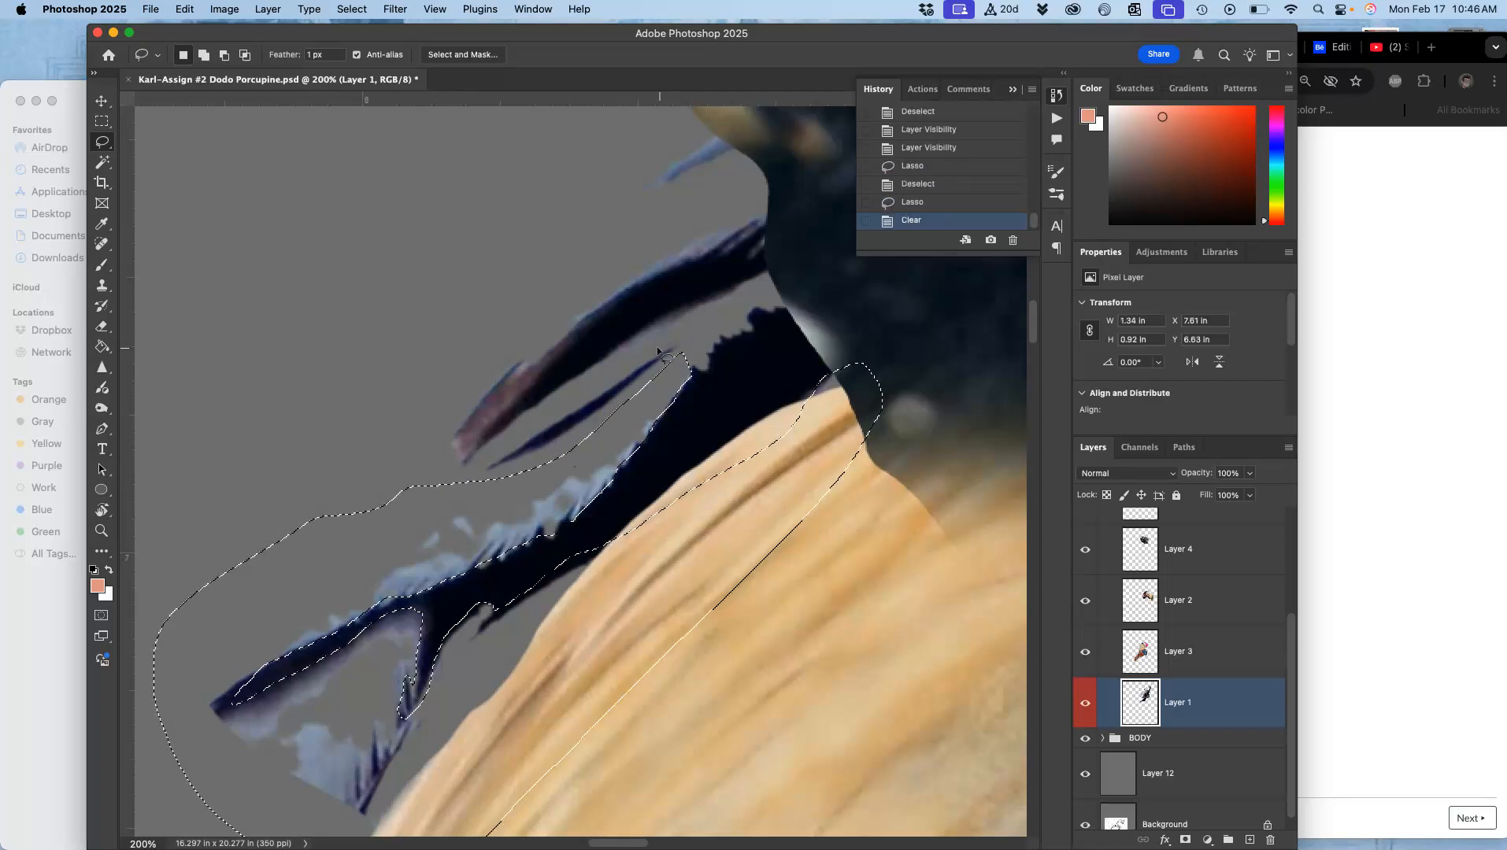
pyautogui.click(492, 361)
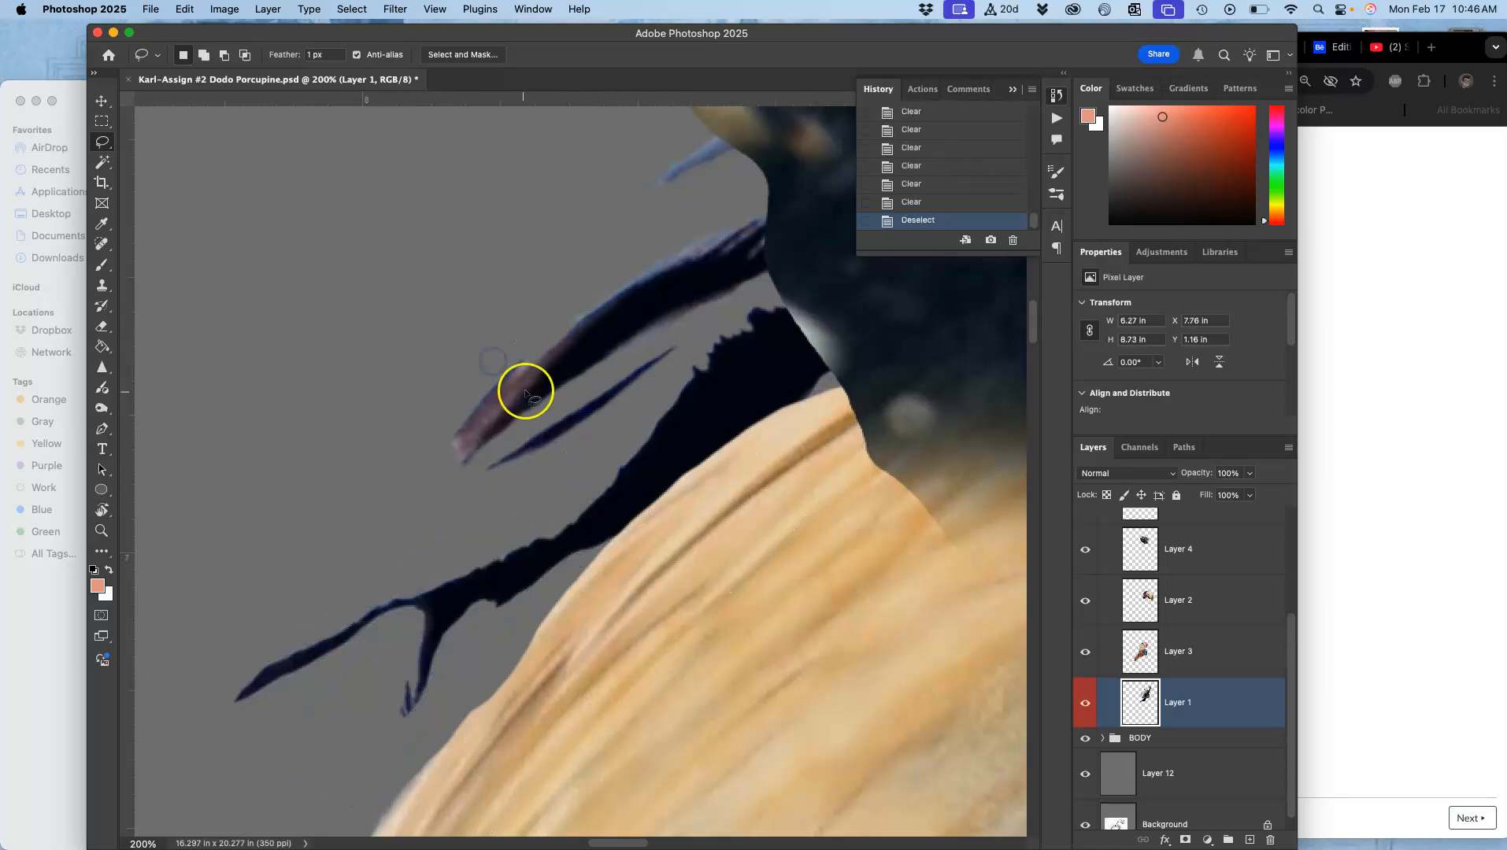
# Step: Lasso and delete another small stray fragment near the feather tips on Layer 1
pyautogui.moveTo(579, 316); pyautogui.dragTo(561, 338)
pyautogui.moveTo(418, 492); pyautogui.dragTo(421, 490)
pyautogui.press('Delete')
pyautogui.press('Delete')
pyautogui.press('Delete')
pyautogui.press('Delete')
pyautogui.click(617, 259)
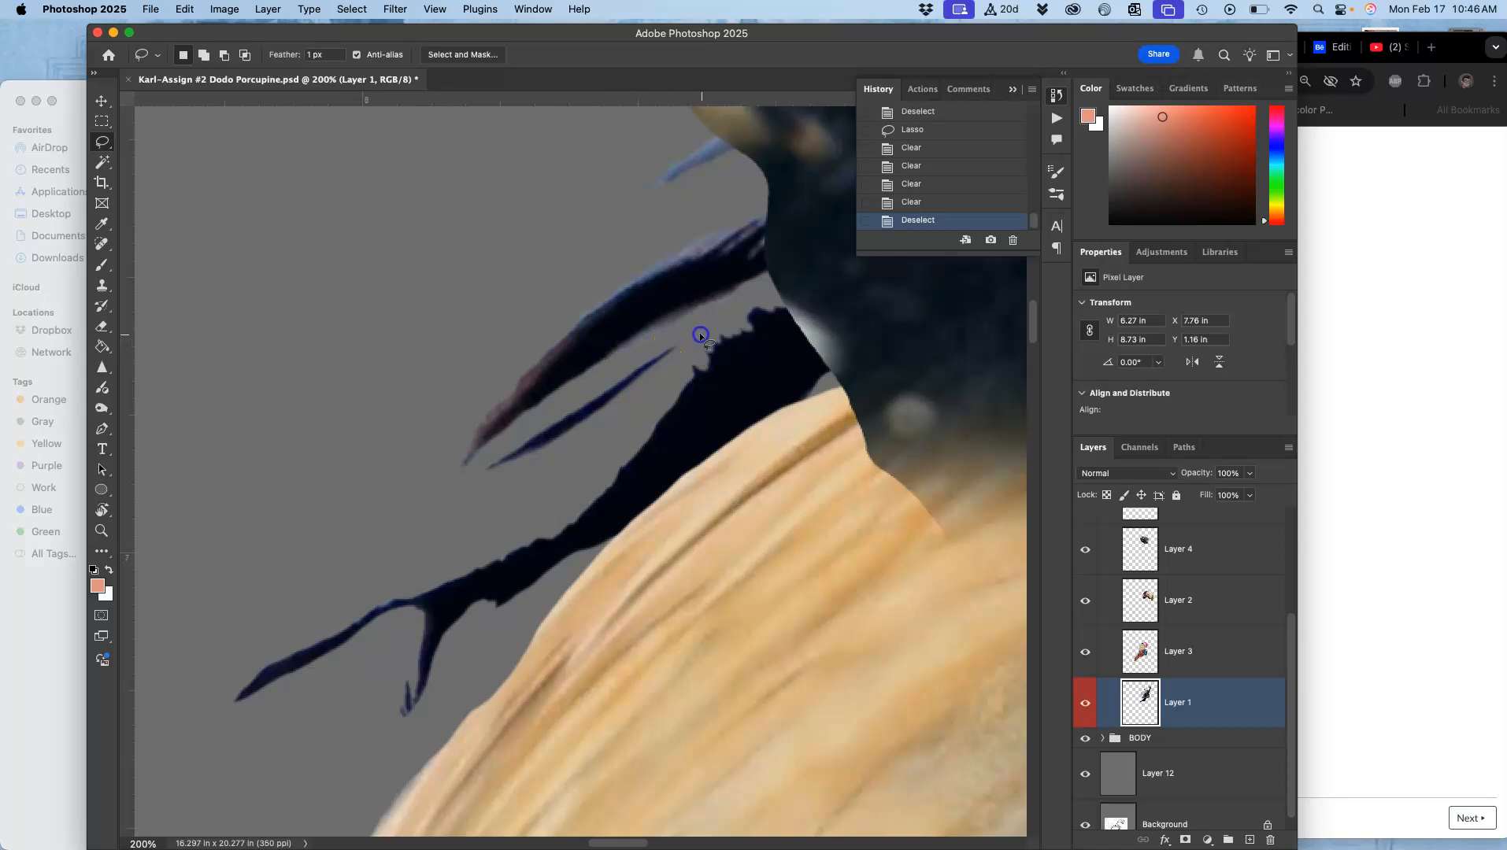
# Step: Lasso the thin dark feather strand and move it up toward the crest base, then deselect
pyautogui.moveTo(620, 411); pyautogui.dragTo(693, 340)
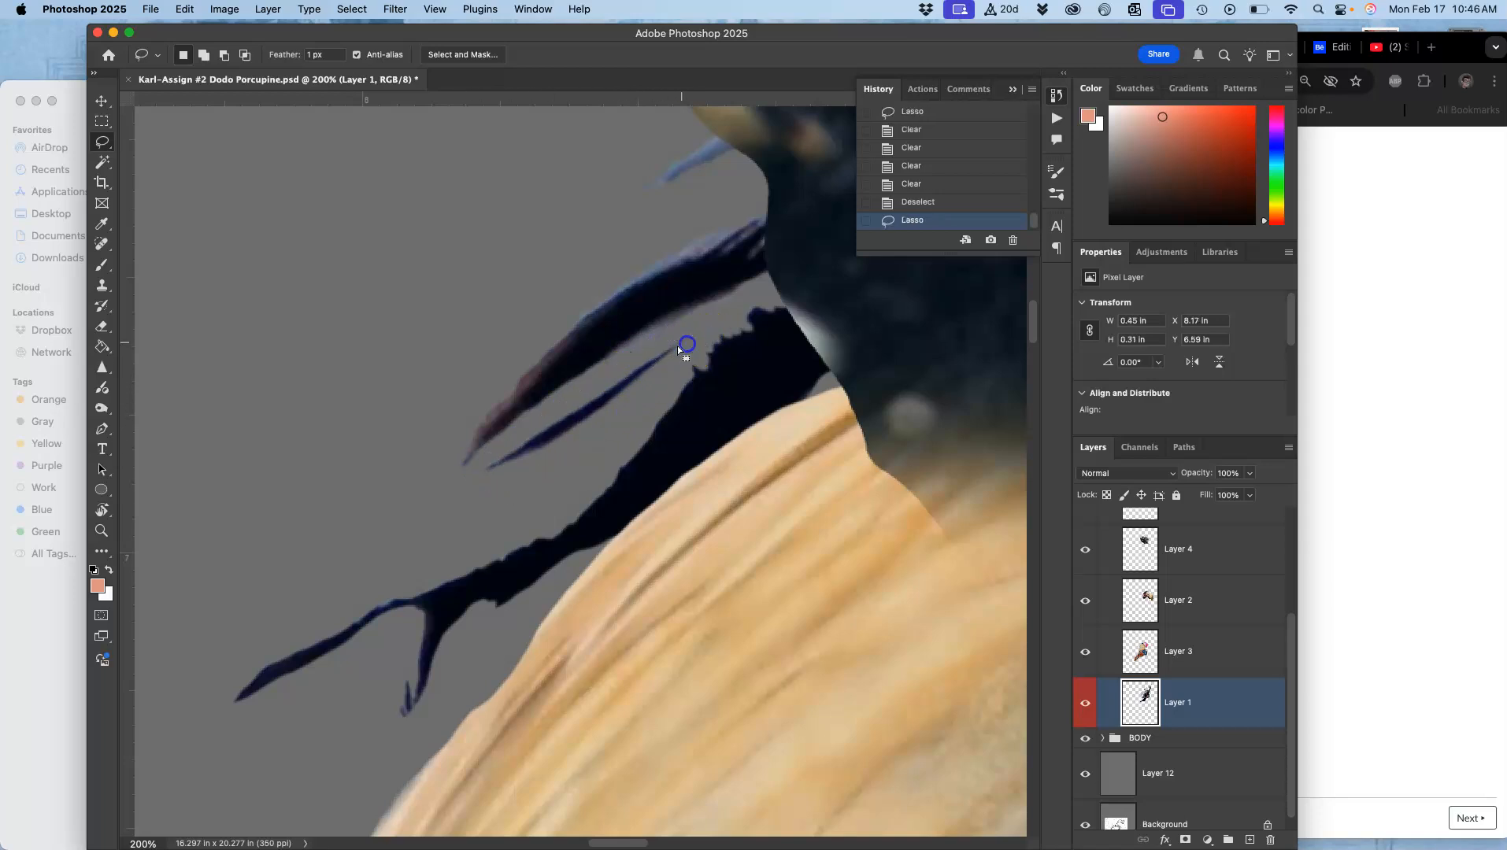
pyautogui.click(102, 101)
pyautogui.moveTo(596, 408)
pyautogui.mouseDown()
pyautogui.moveTo(691, 336)
pyautogui.moveTo(701, 300)
pyautogui.mouseUp()
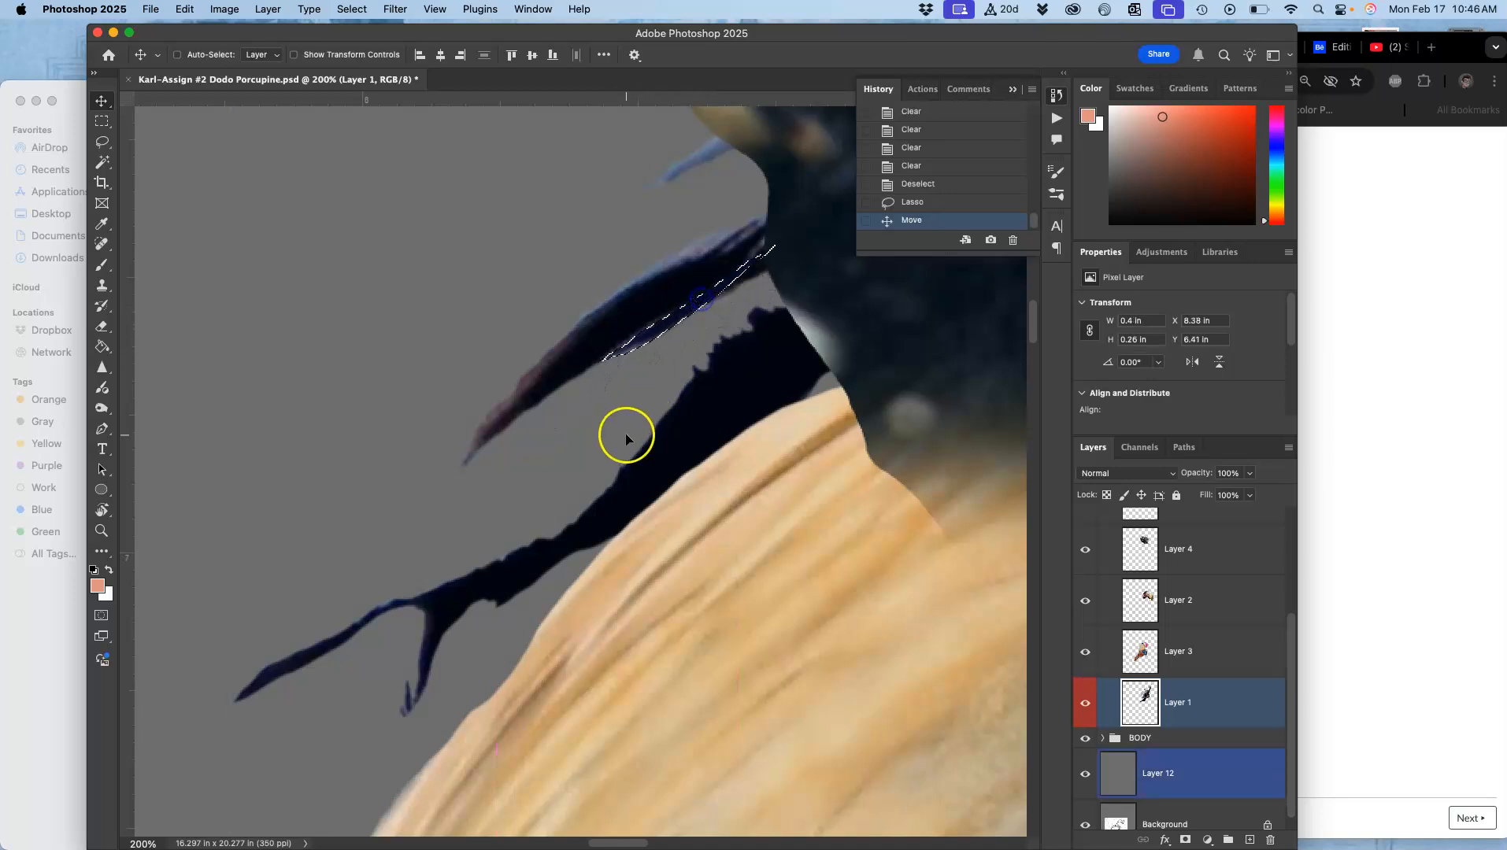
pyautogui.click(102, 142)
pyautogui.click(277, 213)
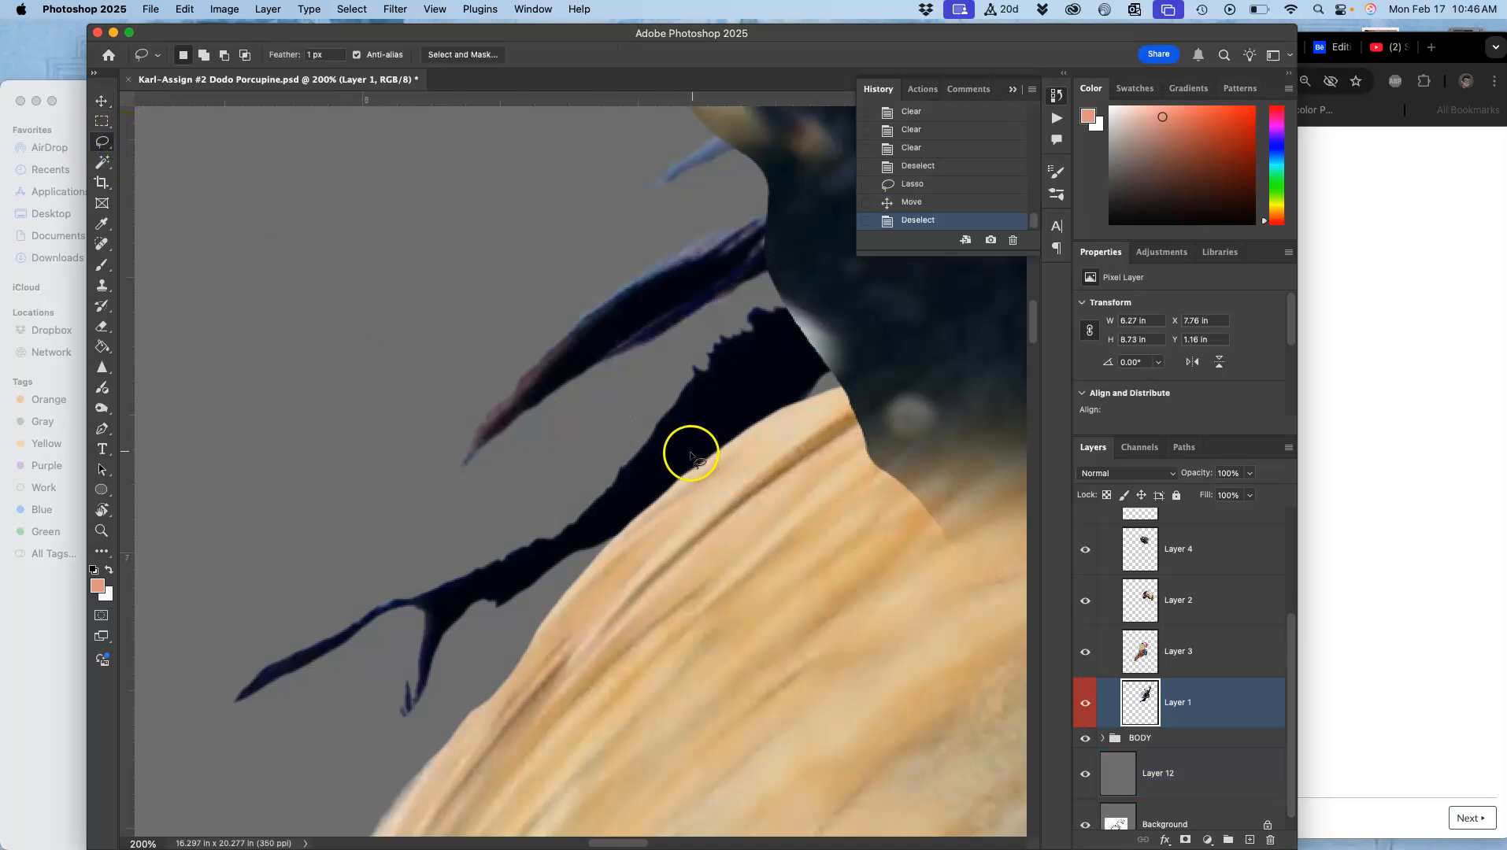
# Step: Lasso the dark feather patch behind the crest and warp its upper corners toward the crest
pyautogui.scroll(-5, 693, 460)
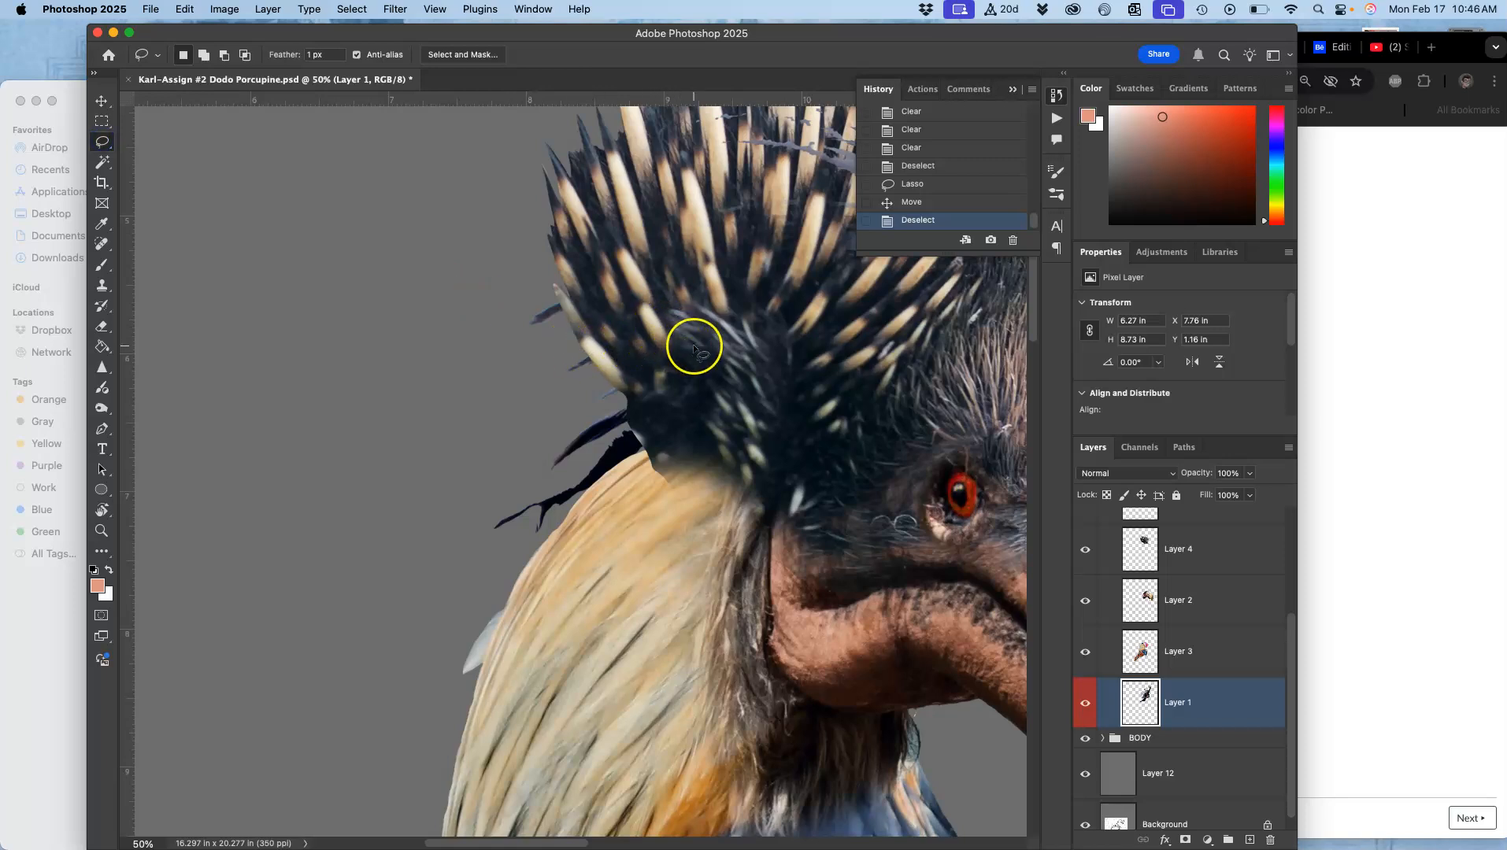
pyautogui.moveTo(657, 231)
pyautogui.mouseDown()
pyautogui.moveTo(519, 257)
pyautogui.moveTo(458, 404)
pyautogui.mouseUp()
pyautogui.moveTo(578, 592); pyautogui.dragTo(797, 442)
pyautogui.press('super+t')
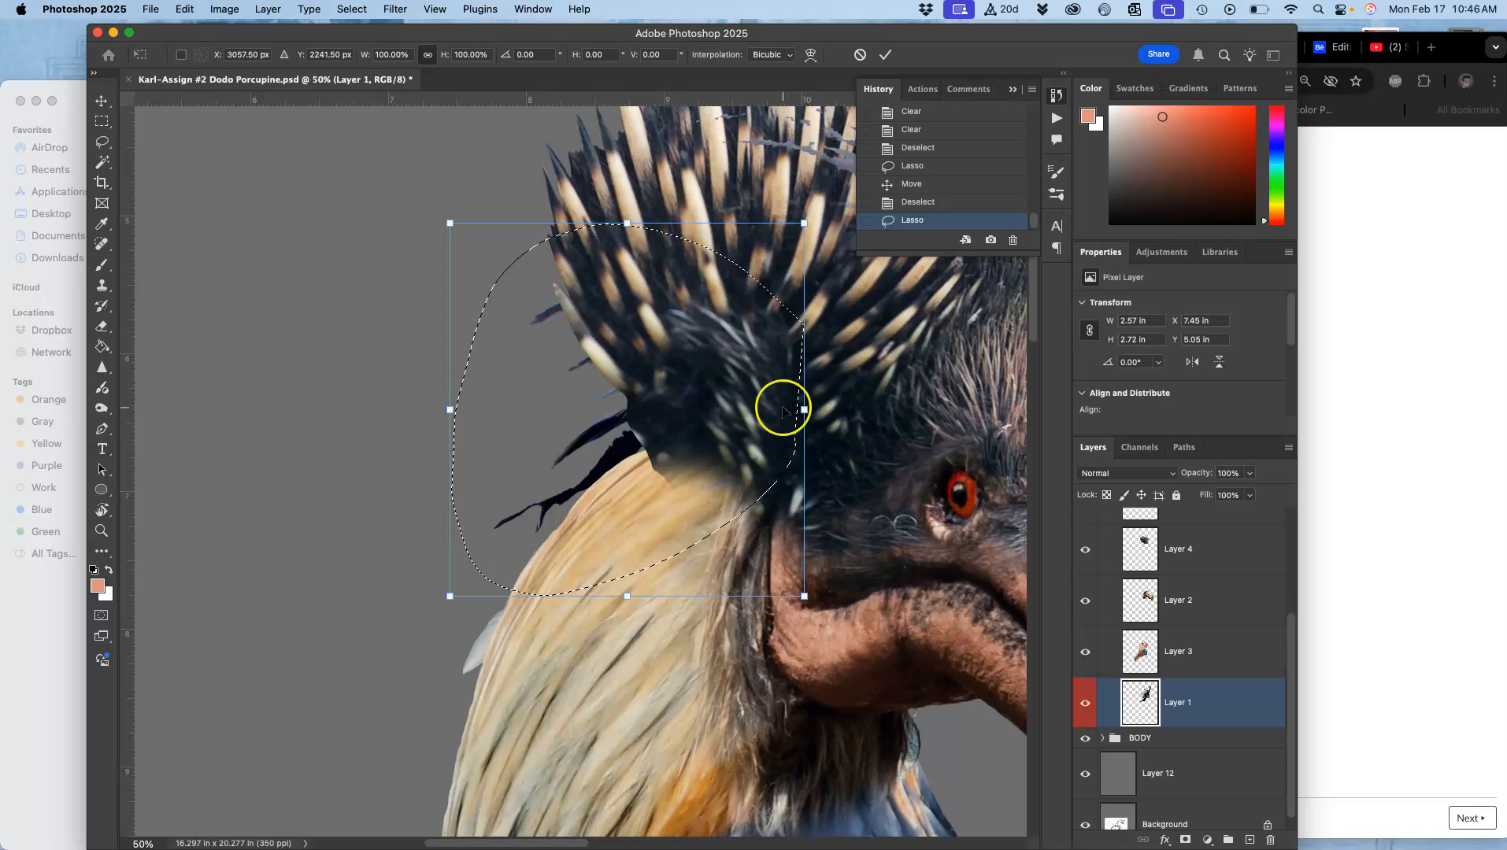
pyautogui.rightClick(782, 408)
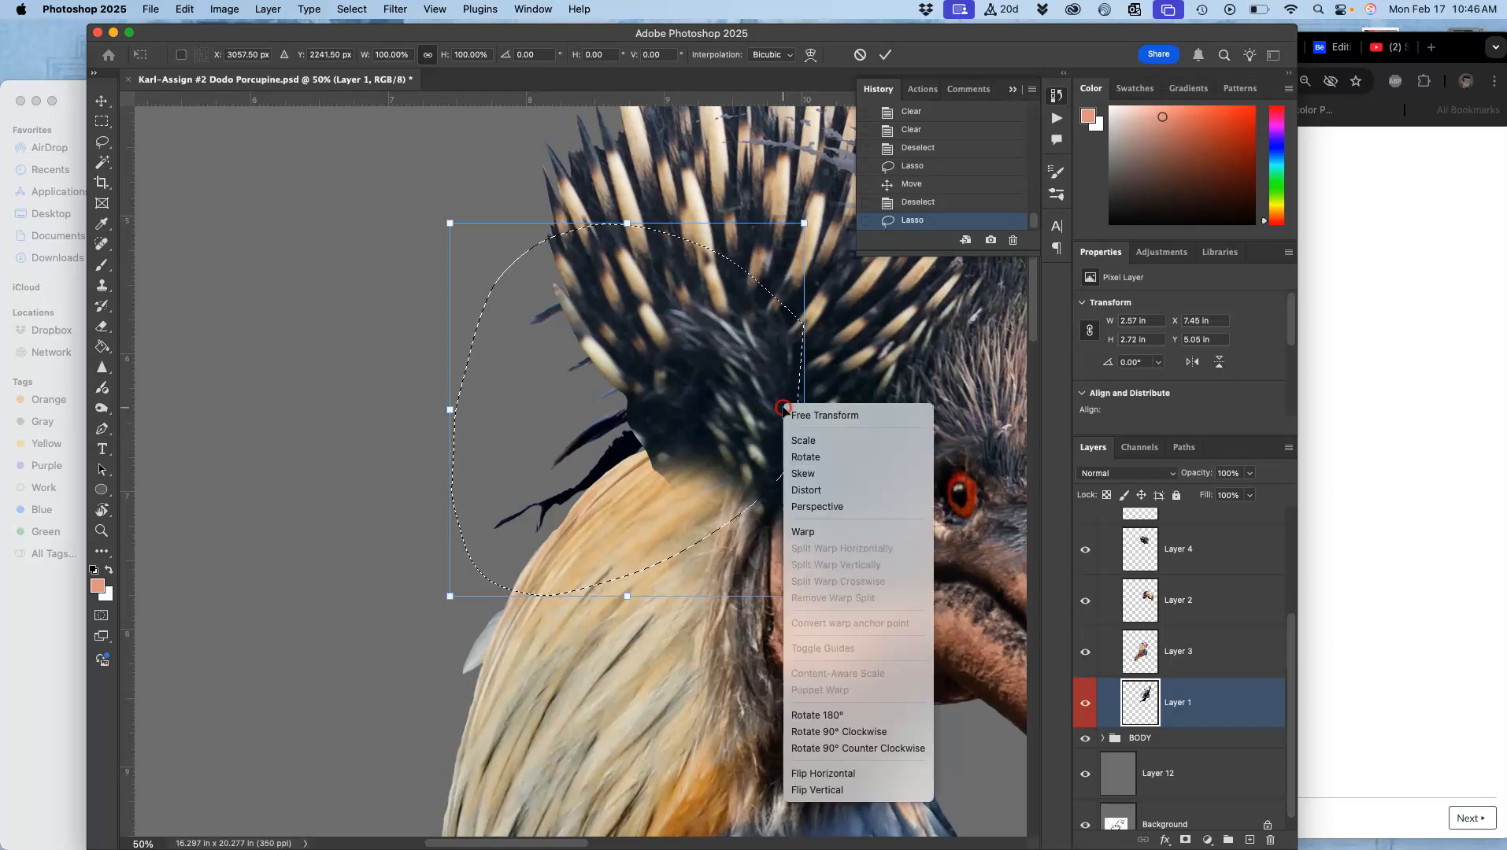
pyautogui.click(803, 531)
pyautogui.moveTo(750, 481); pyautogui.dragTo(755, 482)
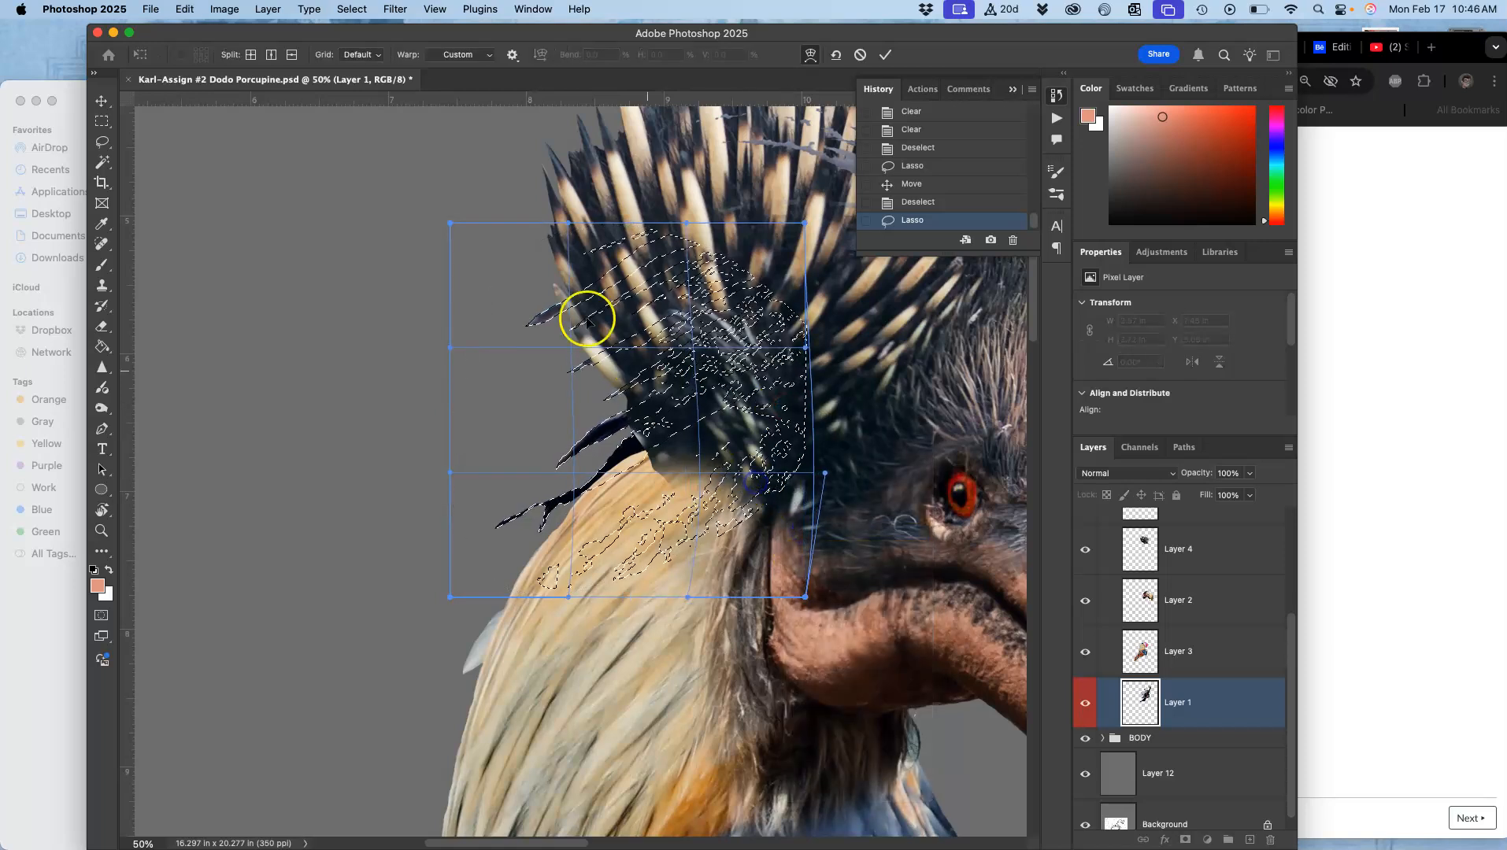
pyautogui.moveTo(481, 281)
pyautogui.mouseDown()
pyautogui.moveTo(483, 295)
pyautogui.moveTo(370, 333)
pyautogui.moveTo(474, 309)
pyautogui.mouseUp()
pyautogui.moveTo(777, 243); pyautogui.dragTo(642, 255)
pyautogui.moveTo(526, 301)
pyautogui.mouseDown()
pyautogui.moveTo(511, 329)
pyautogui.moveTo(545, 301)
pyautogui.mouseUp()
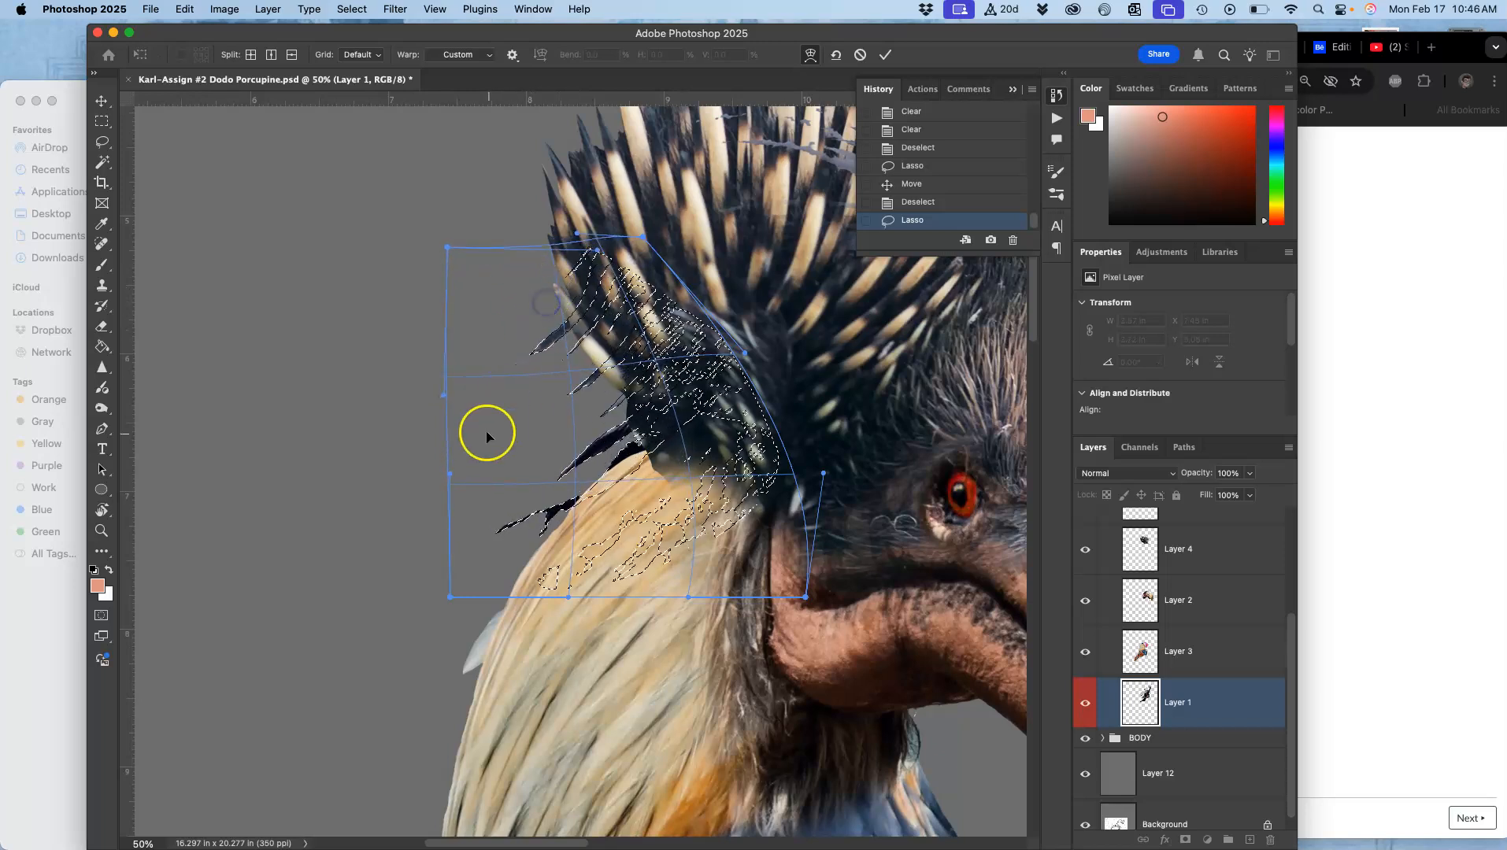
# Step: Warp the lower corners and inner handles to fit the feathers along the neck, then commit and deselect
pyautogui.moveTo(444, 400); pyautogui.dragTo(569, 457)
pyautogui.moveTo(722, 502); pyautogui.dragTo(719, 478)
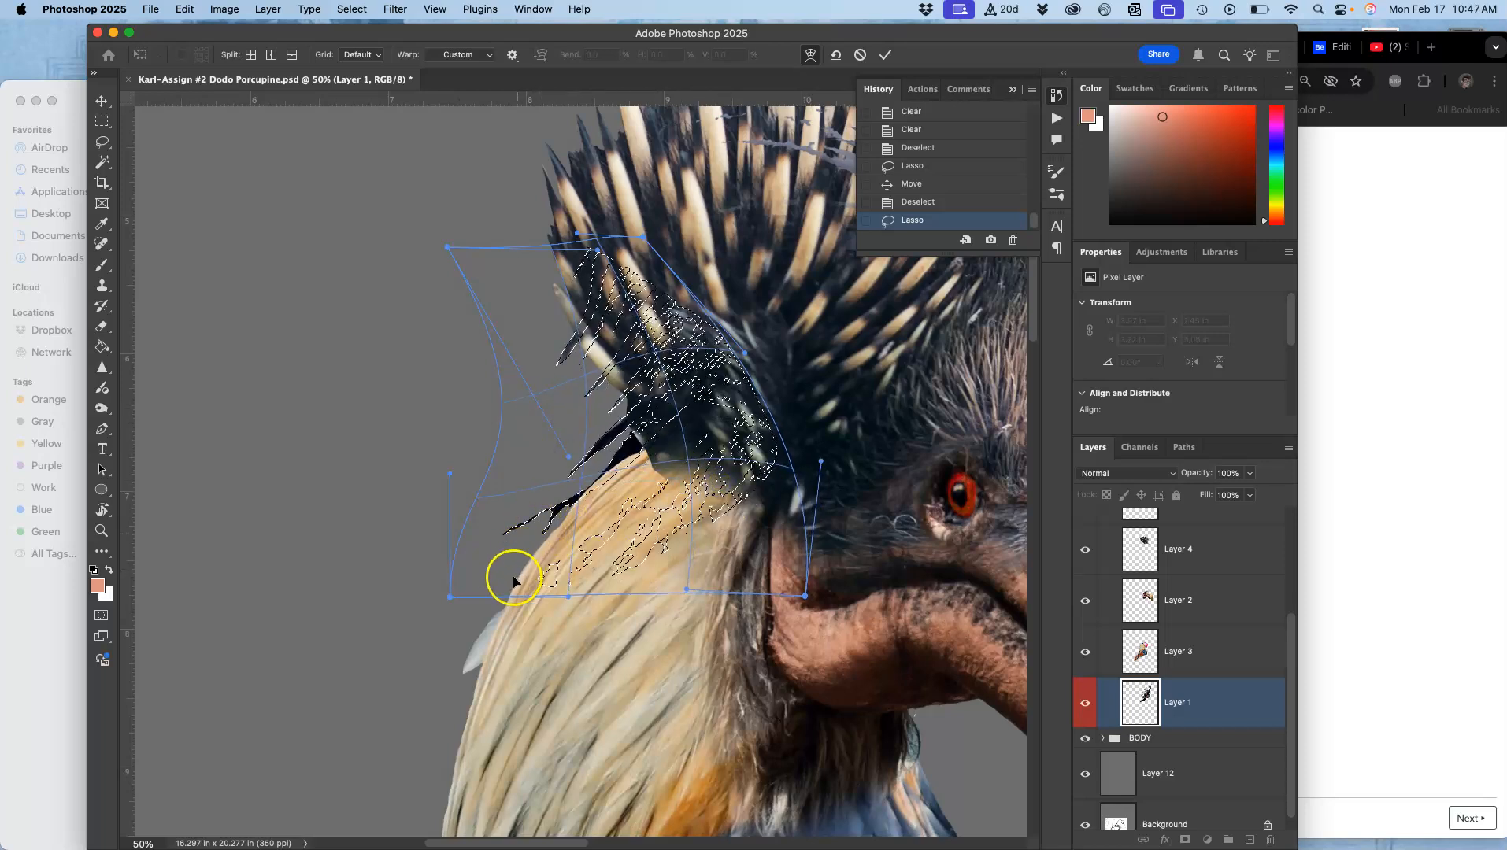
pyautogui.moveTo(449, 597); pyautogui.dragTo(497, 626)
pyautogui.moveTo(548, 487); pyautogui.dragTo(516, 463)
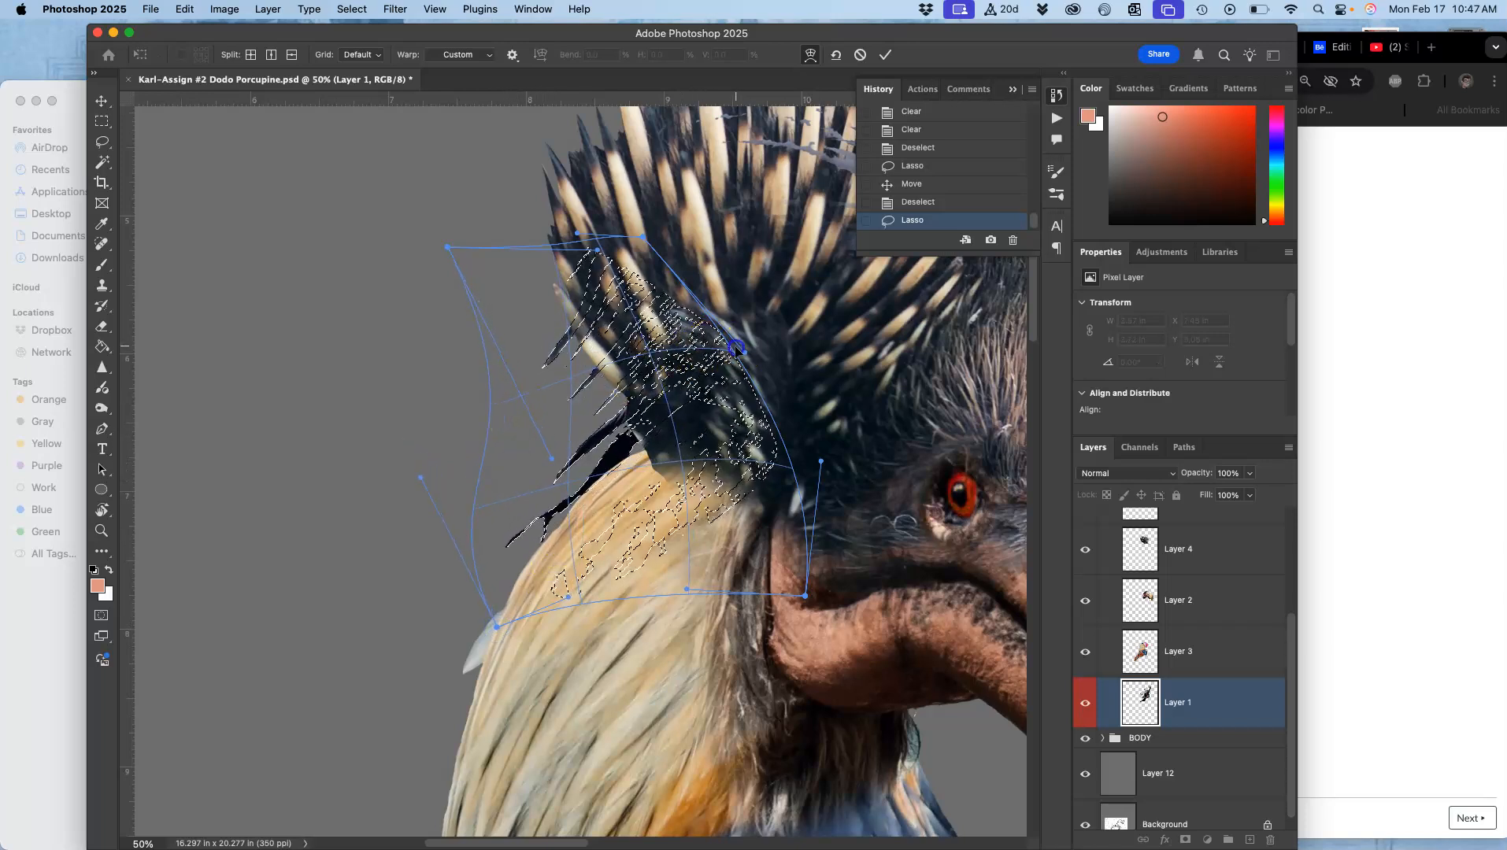
pyautogui.moveTo(738, 376); pyautogui.dragTo(753, 406)
pyautogui.moveTo(553, 486); pyautogui.dragTo(548, 475)
pyautogui.moveTo(742, 450); pyautogui.dragTo(747, 462)
pyautogui.press('Return')
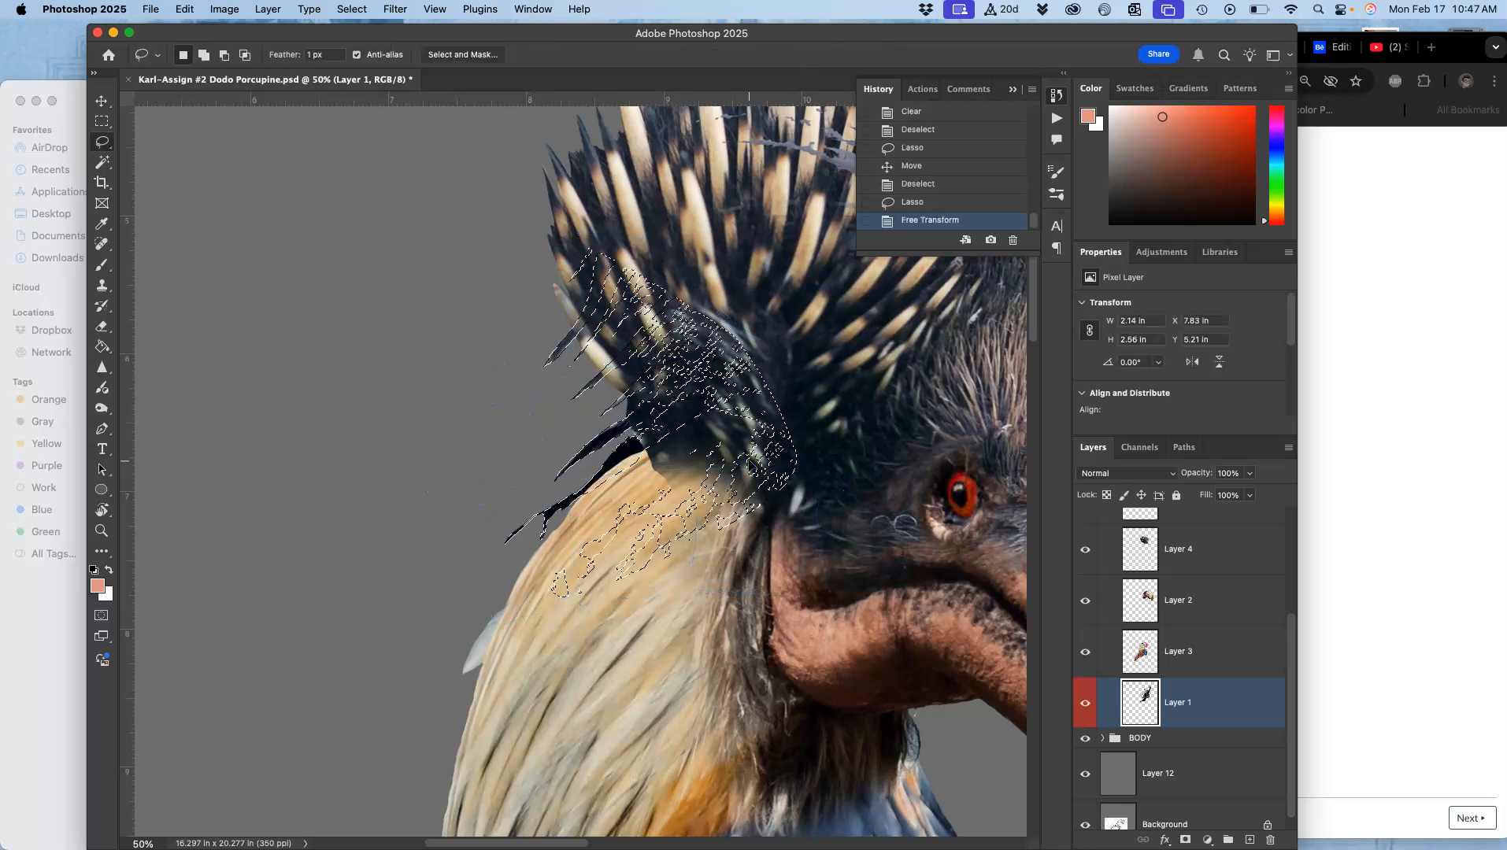
pyautogui.hotkey('ctrl', 'd')
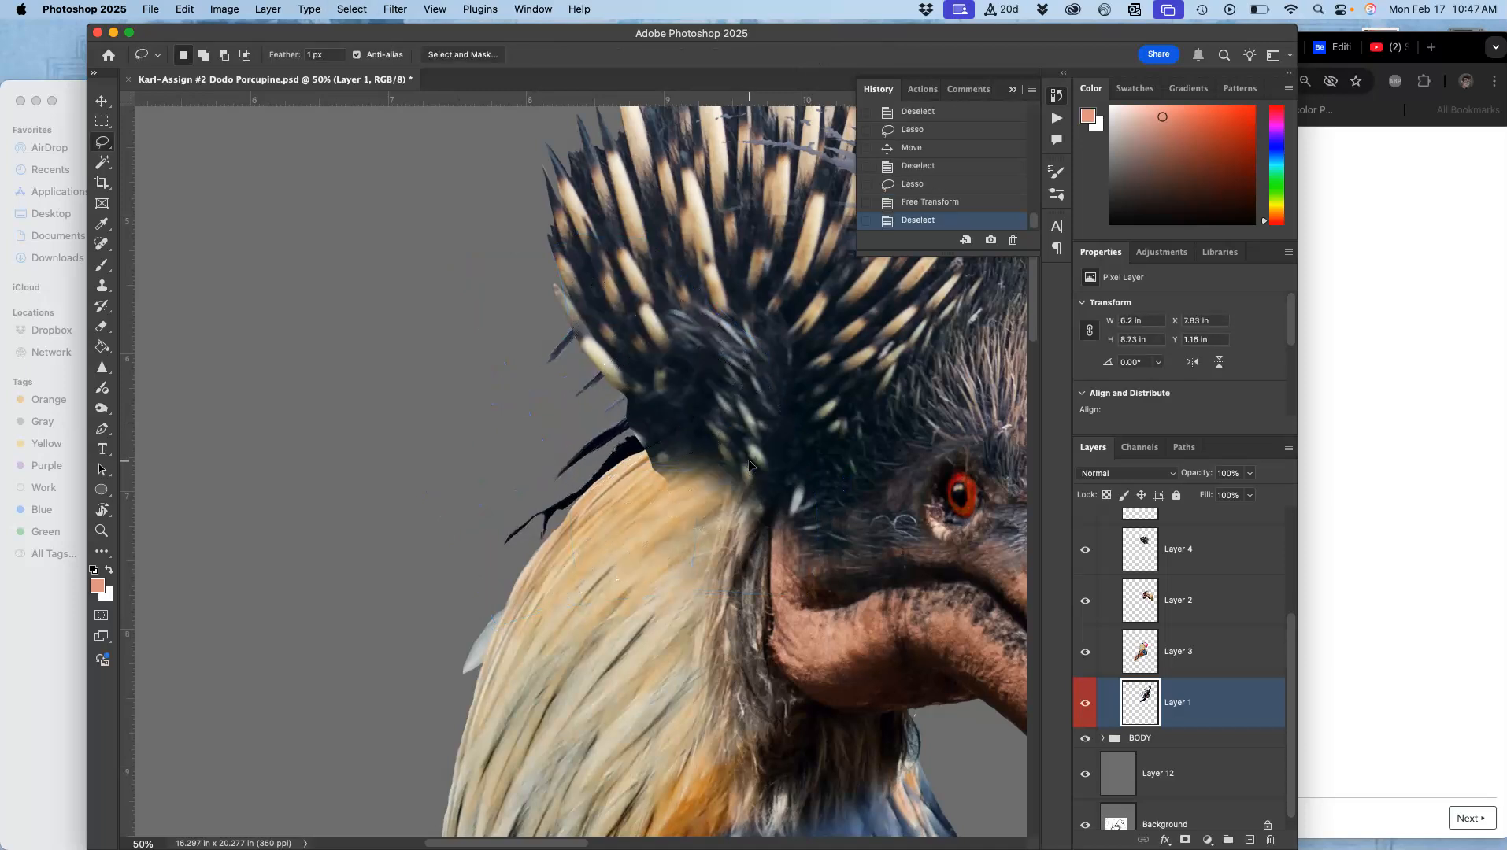
# Step: Select Layer 4, toggling Layer 3 and Layer 4 visibility to check them
pyautogui.press('super+plus')
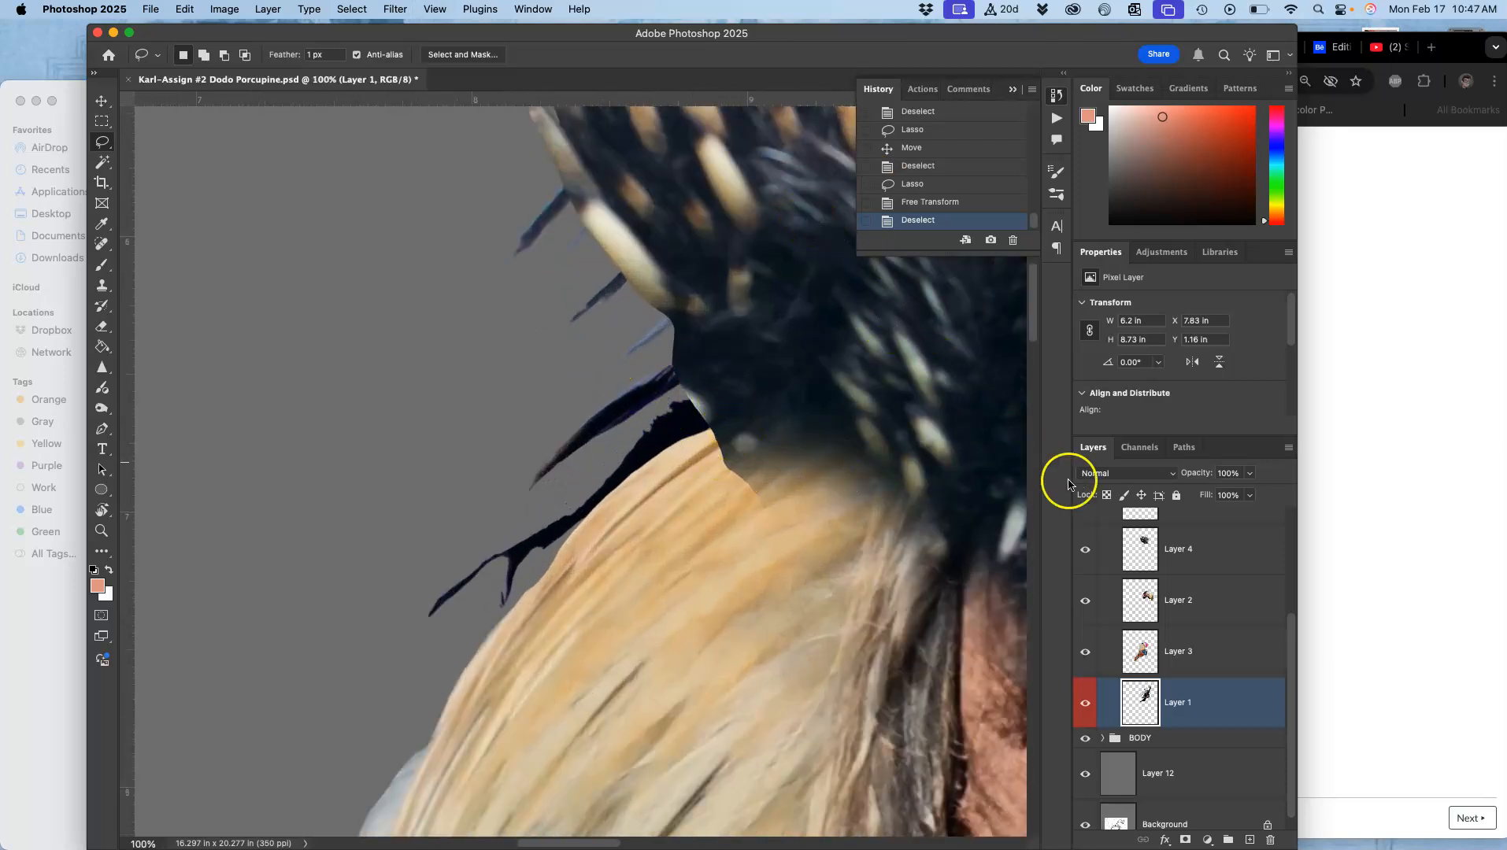
pyautogui.click(1085, 653)
pyautogui.click(1085, 651)
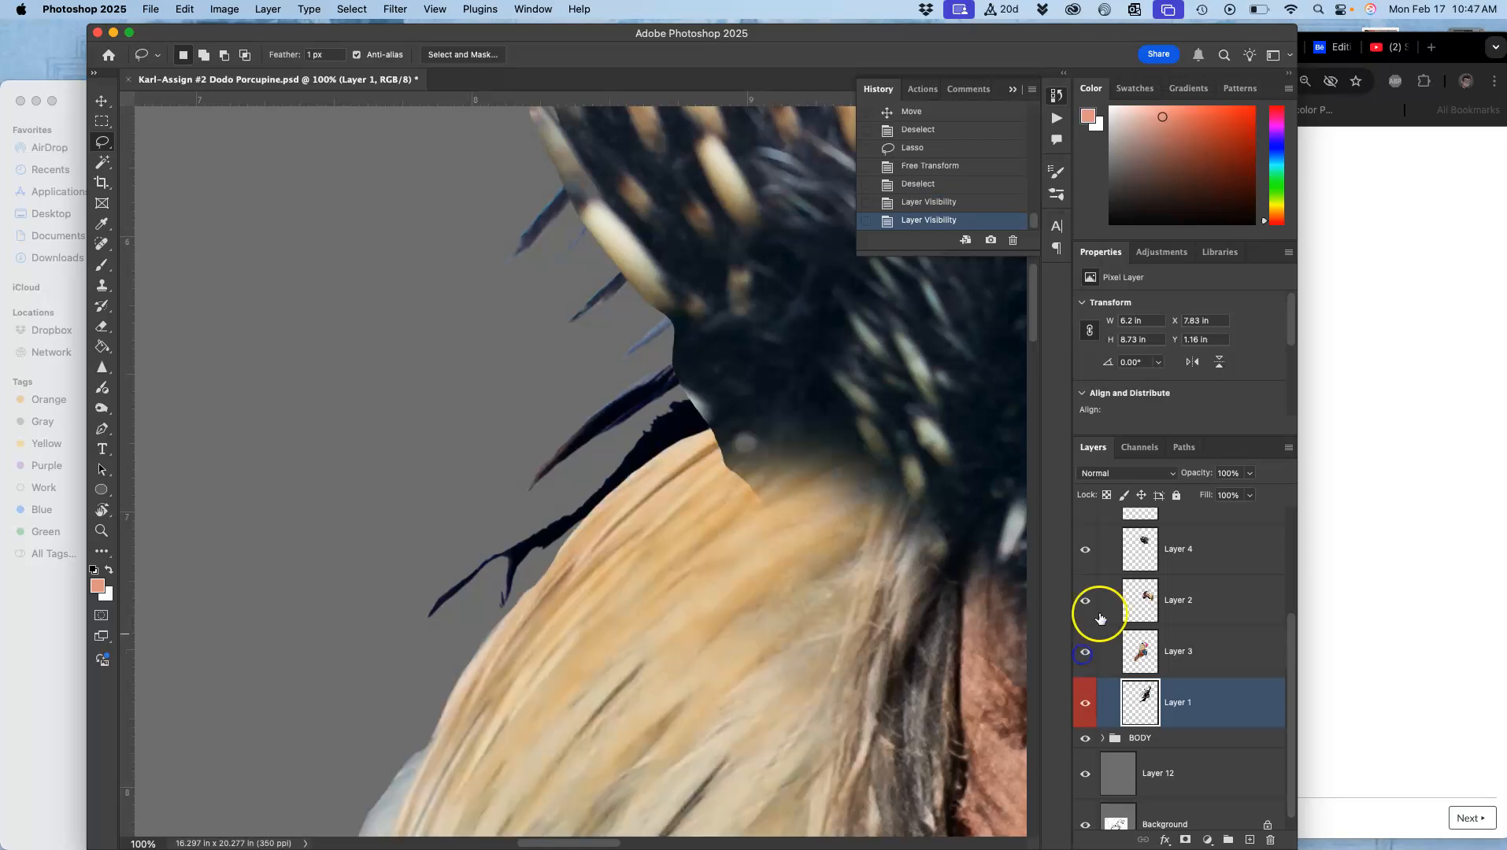
pyautogui.click(1085, 550)
pyautogui.click(1084, 550)
pyautogui.click(1118, 549)
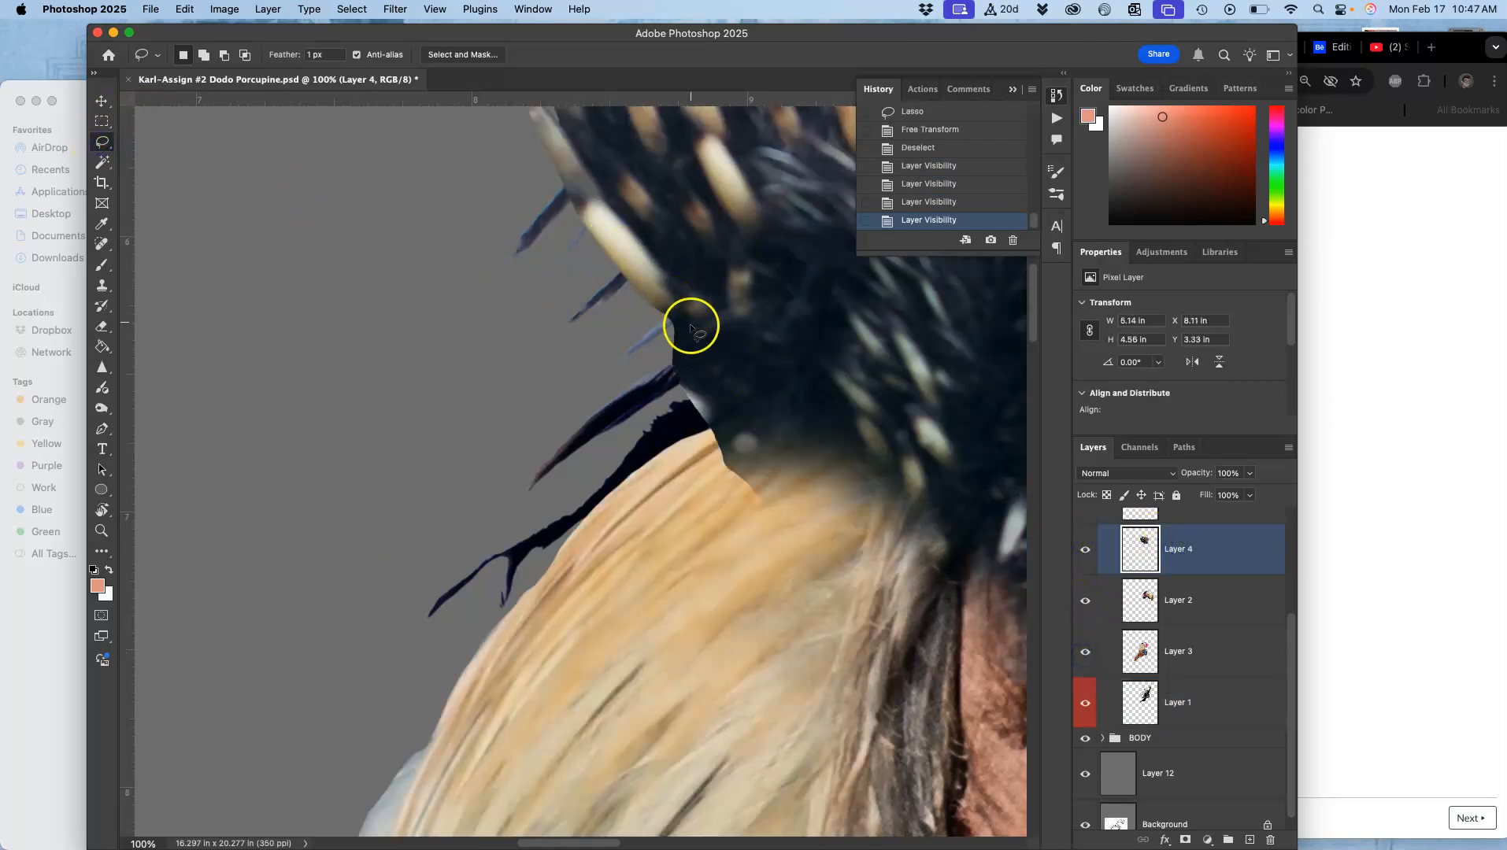
# Step: Lasso the dark fragment along the neck-crest boundary on Layer 4 and delete it
pyautogui.moveTo(672, 326); pyautogui.dragTo(672, 327)
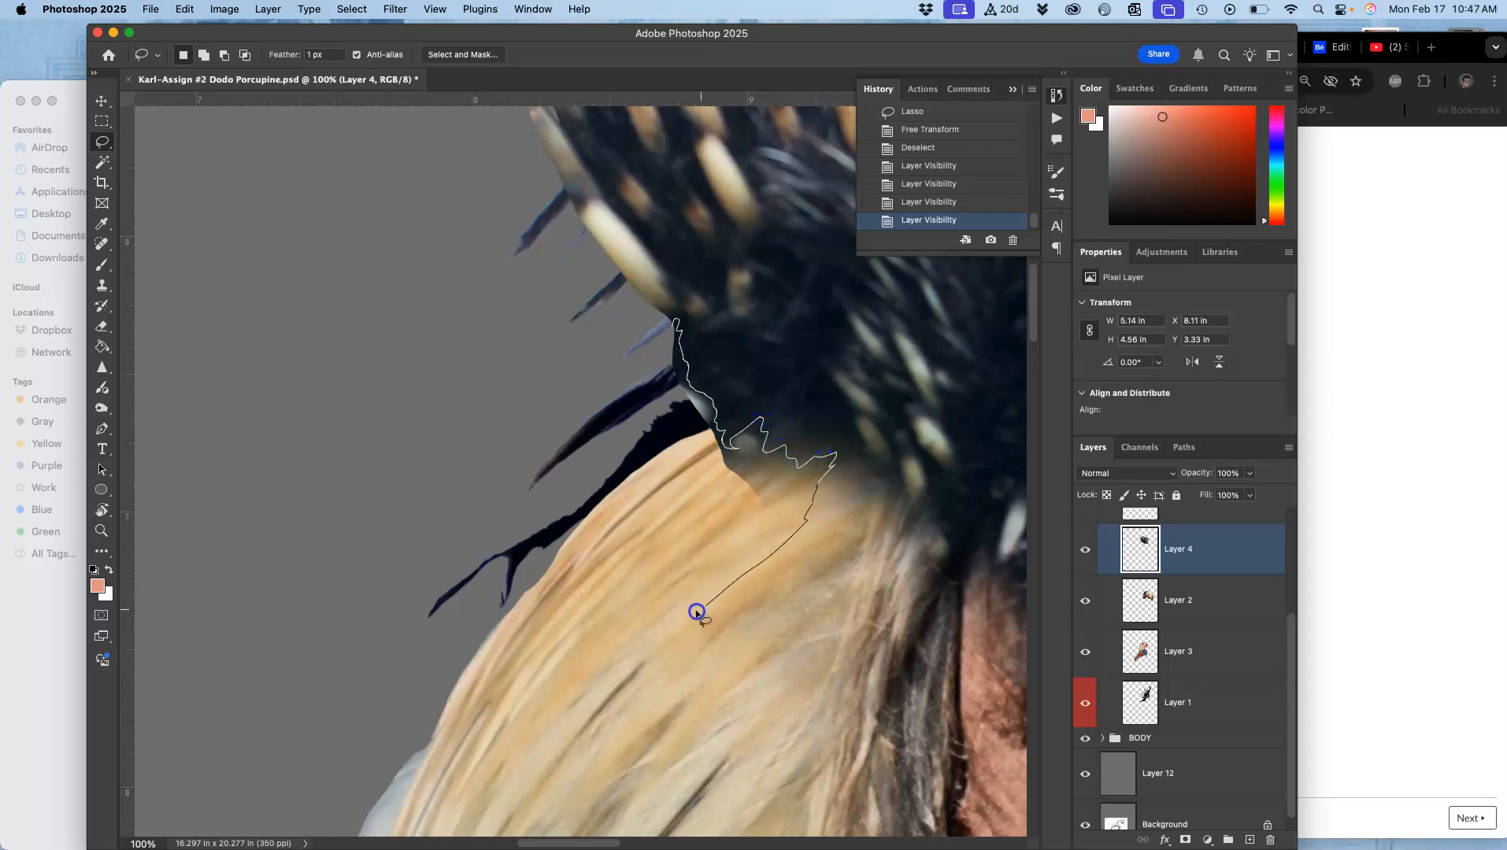
pyautogui.moveTo(619, 553); pyautogui.dragTo(603, 492)
pyautogui.press('Delete')
pyautogui.press('Delete')
pyautogui.press('Delete')
pyautogui.press('Delete')
pyautogui.press('Delete')
pyautogui.press('Delete')
pyautogui.press('Delete')
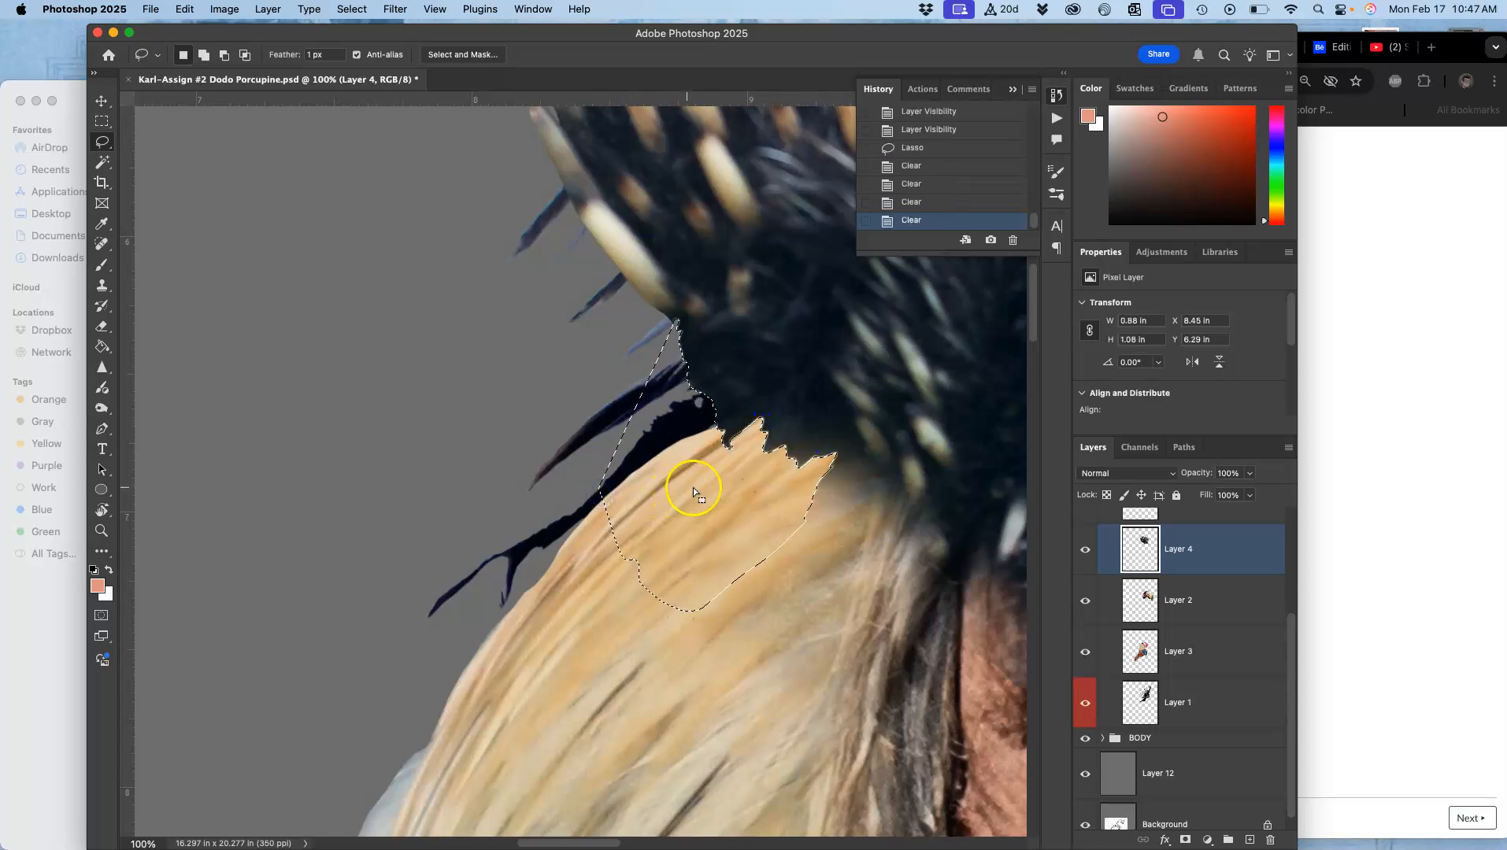
pyautogui.press('super+d')
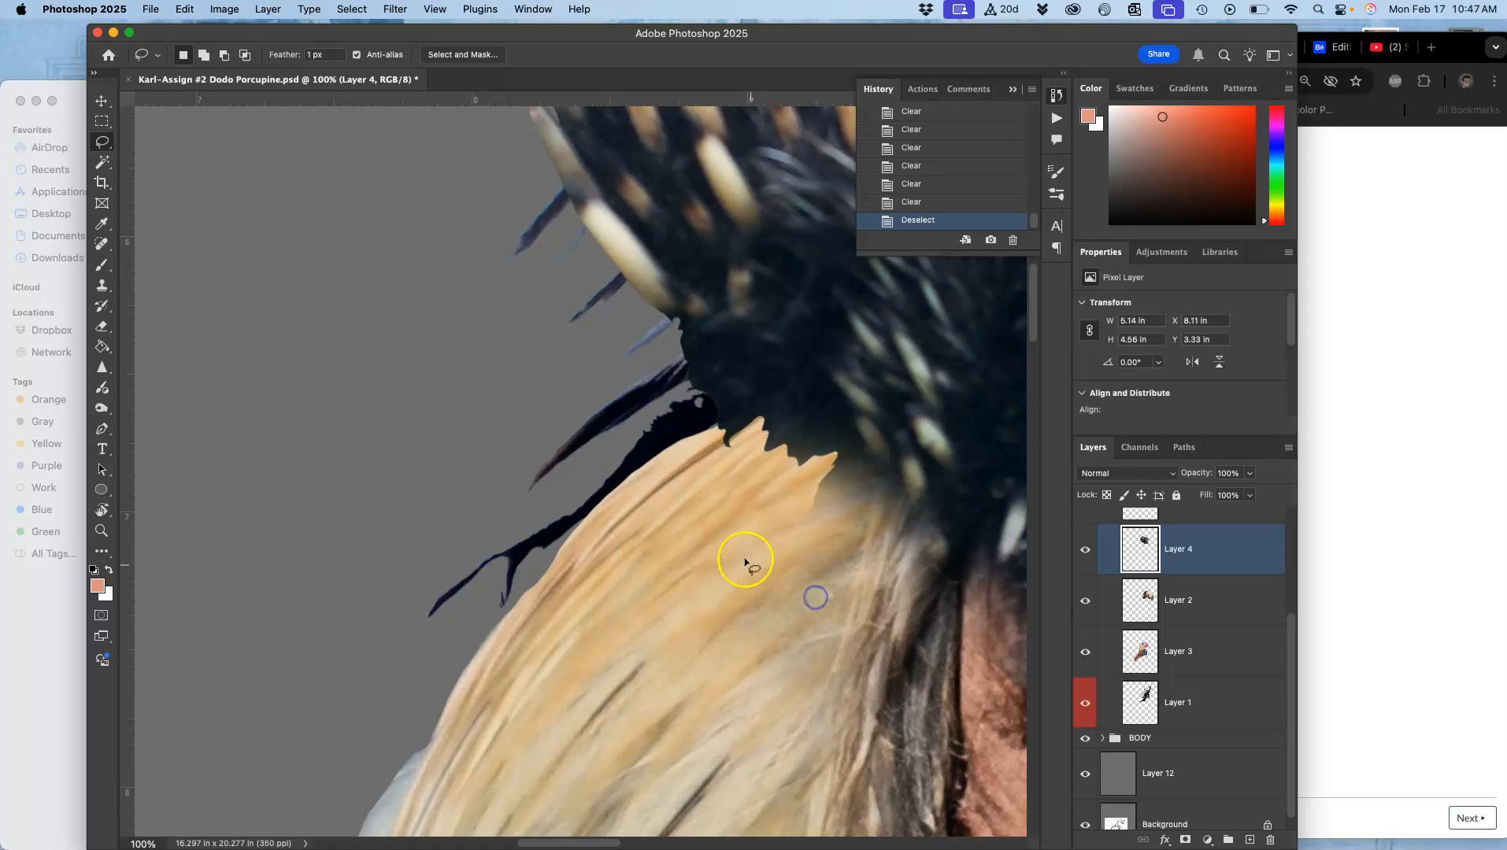
# Step: Switch to the Eraser and erase the jagged tan edge below the crest on Layer 4
pyautogui.click(102, 327)
pyautogui.click(384, 55)
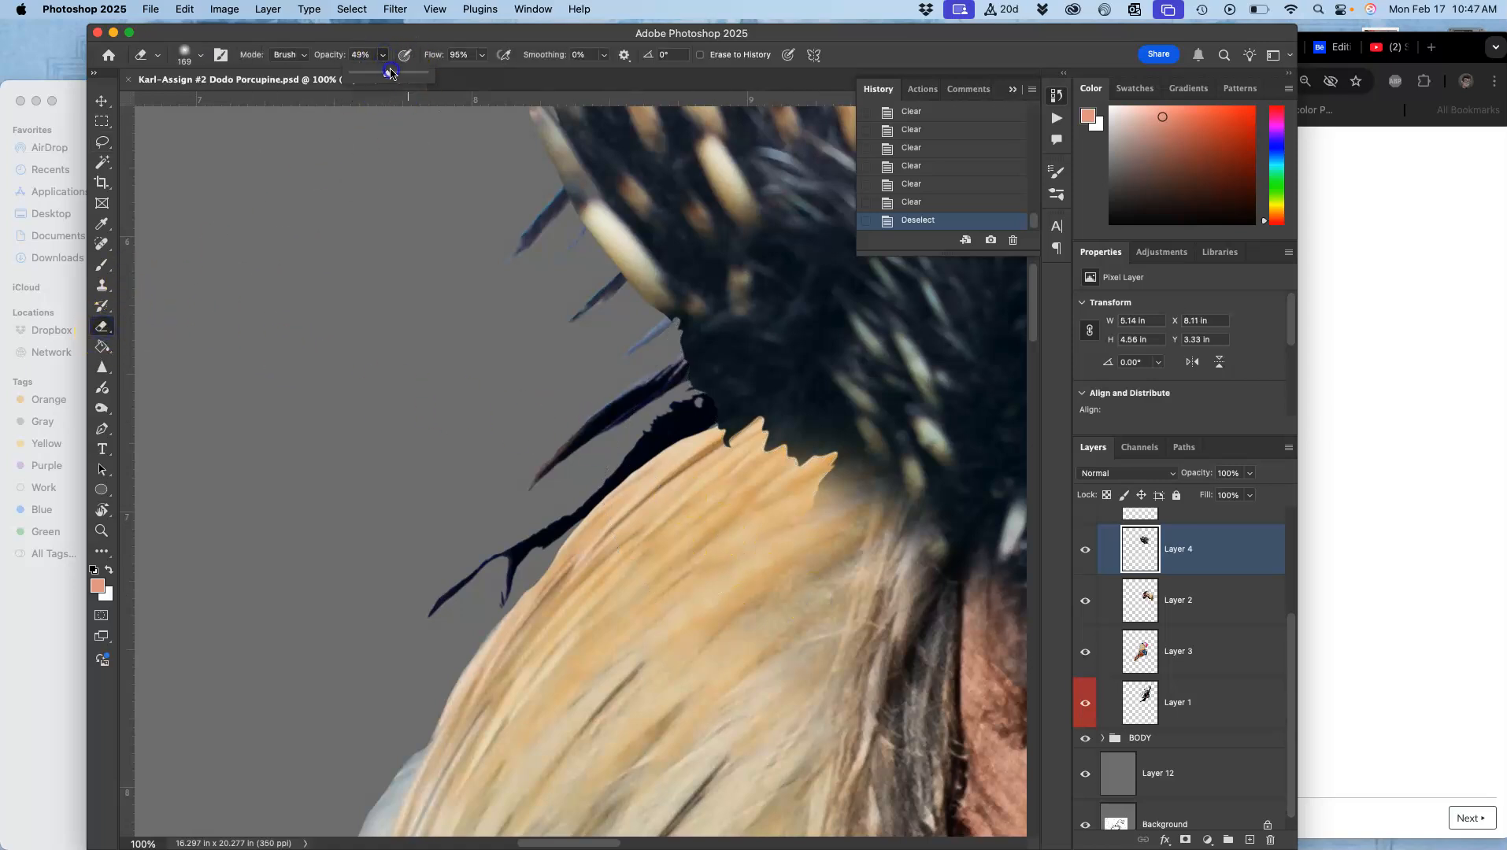
pyautogui.click(793, 486)
pyautogui.moveTo(796, 485)
pyautogui.mouseDown()
pyautogui.moveTo(810, 448)
pyautogui.moveTo(784, 485)
pyautogui.moveTo(741, 445)
pyautogui.moveTo(708, 477)
pyautogui.mouseUp()
pyautogui.moveTo(708, 476); pyautogui.dragTo(798, 450)
pyautogui.moveTo(798, 451)
pyautogui.mouseDown()
pyautogui.moveTo(786, 459)
pyautogui.moveTo(854, 462)
pyautogui.mouseUp()
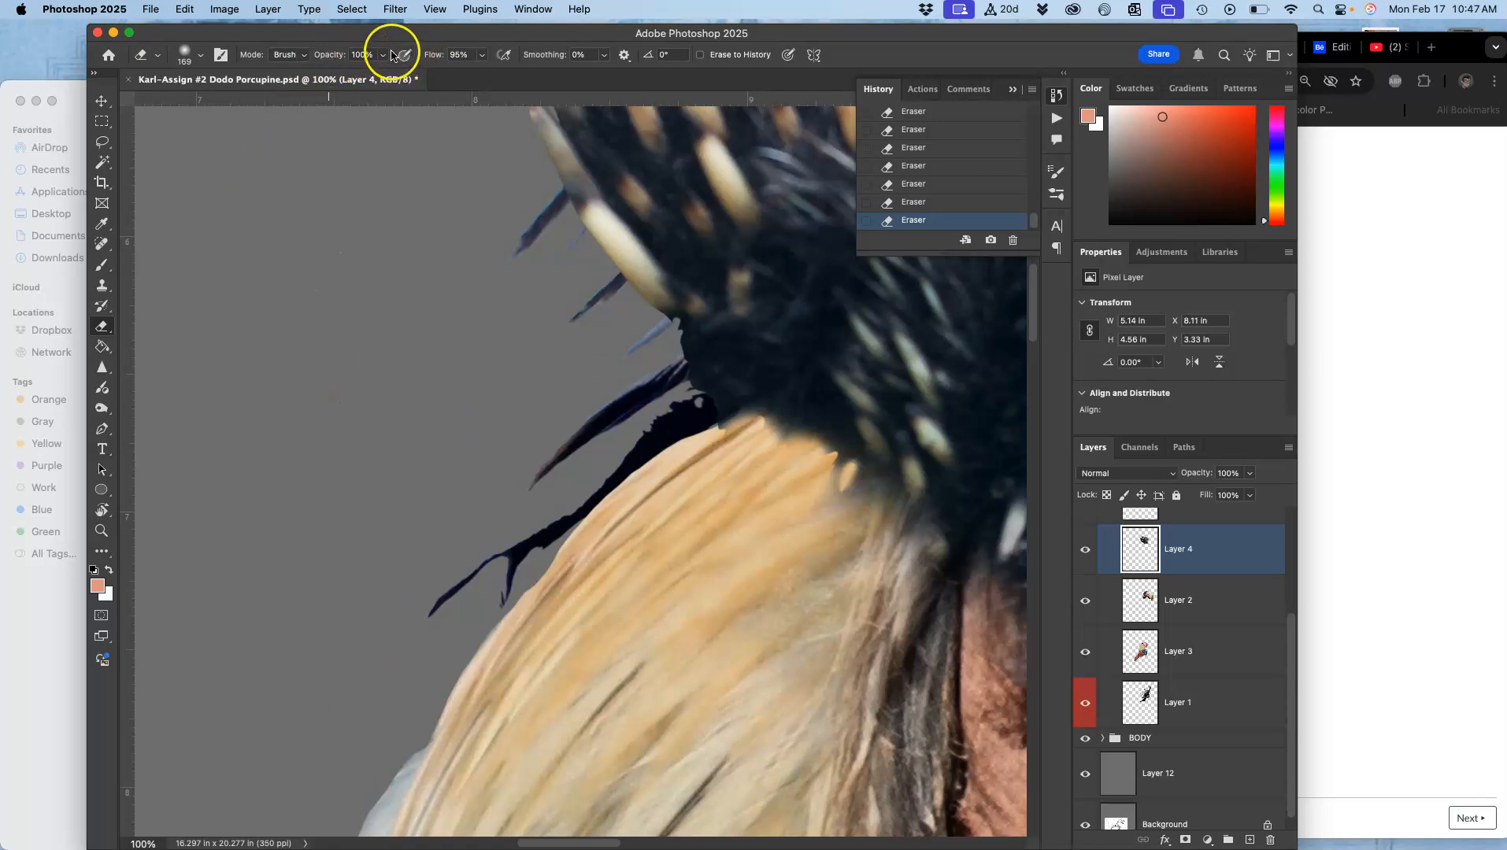
# Step: Set the eraser opacity to 49% and softly erase along the tan neck feathers below the crest
pyautogui.moveTo(347, 76); pyautogui.dragTo(348, 76)
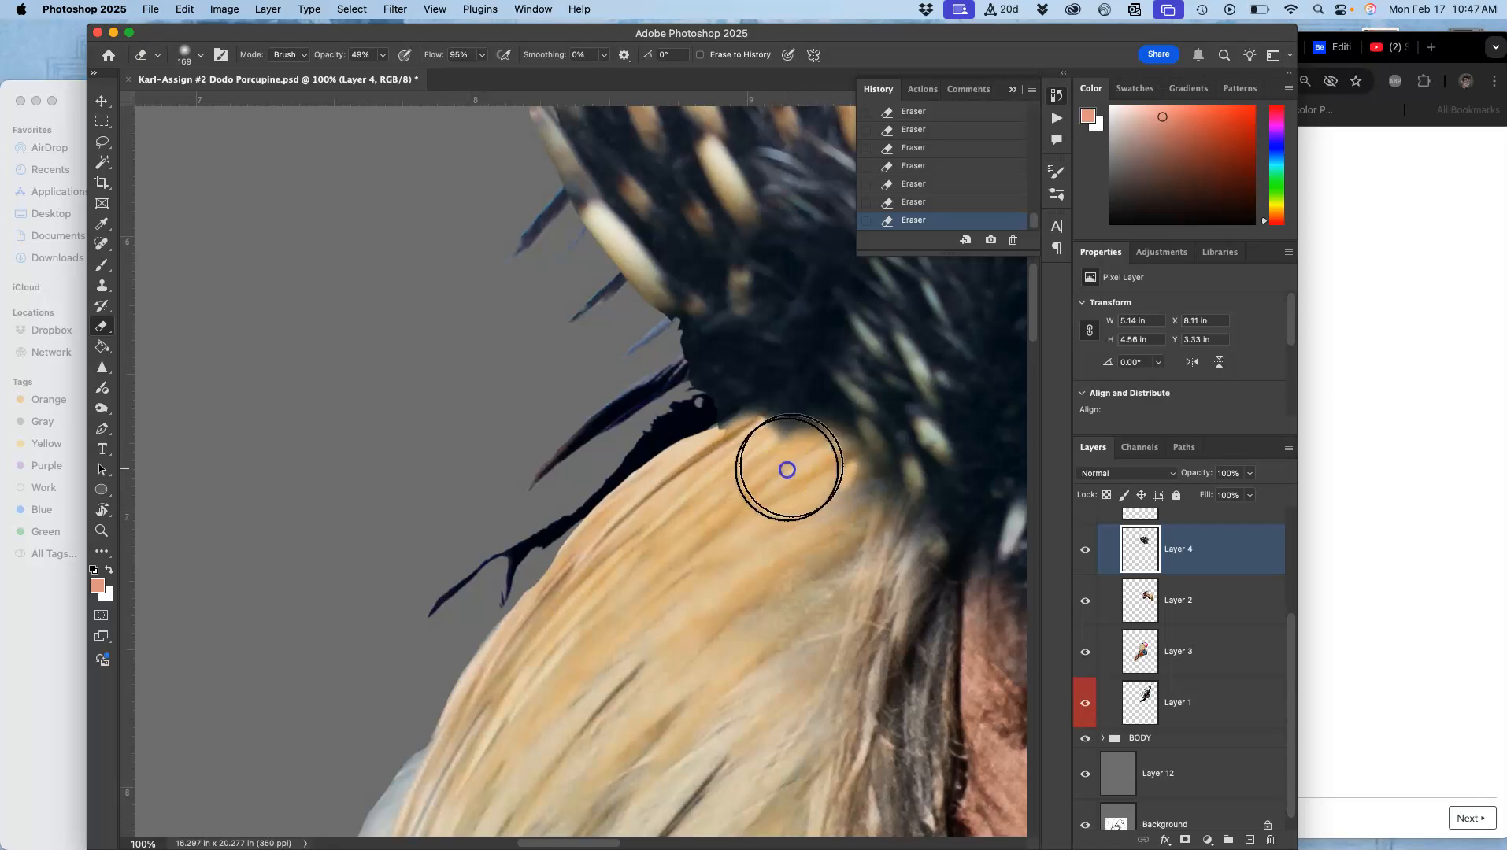
pyautogui.moveTo(682, 484)
pyautogui.mouseDown()
pyautogui.moveTo(738, 463)
pyautogui.moveTo(692, 460)
pyautogui.moveTo(731, 434)
pyautogui.moveTo(656, 578)
pyautogui.mouseUp()
pyautogui.press('super+minus')
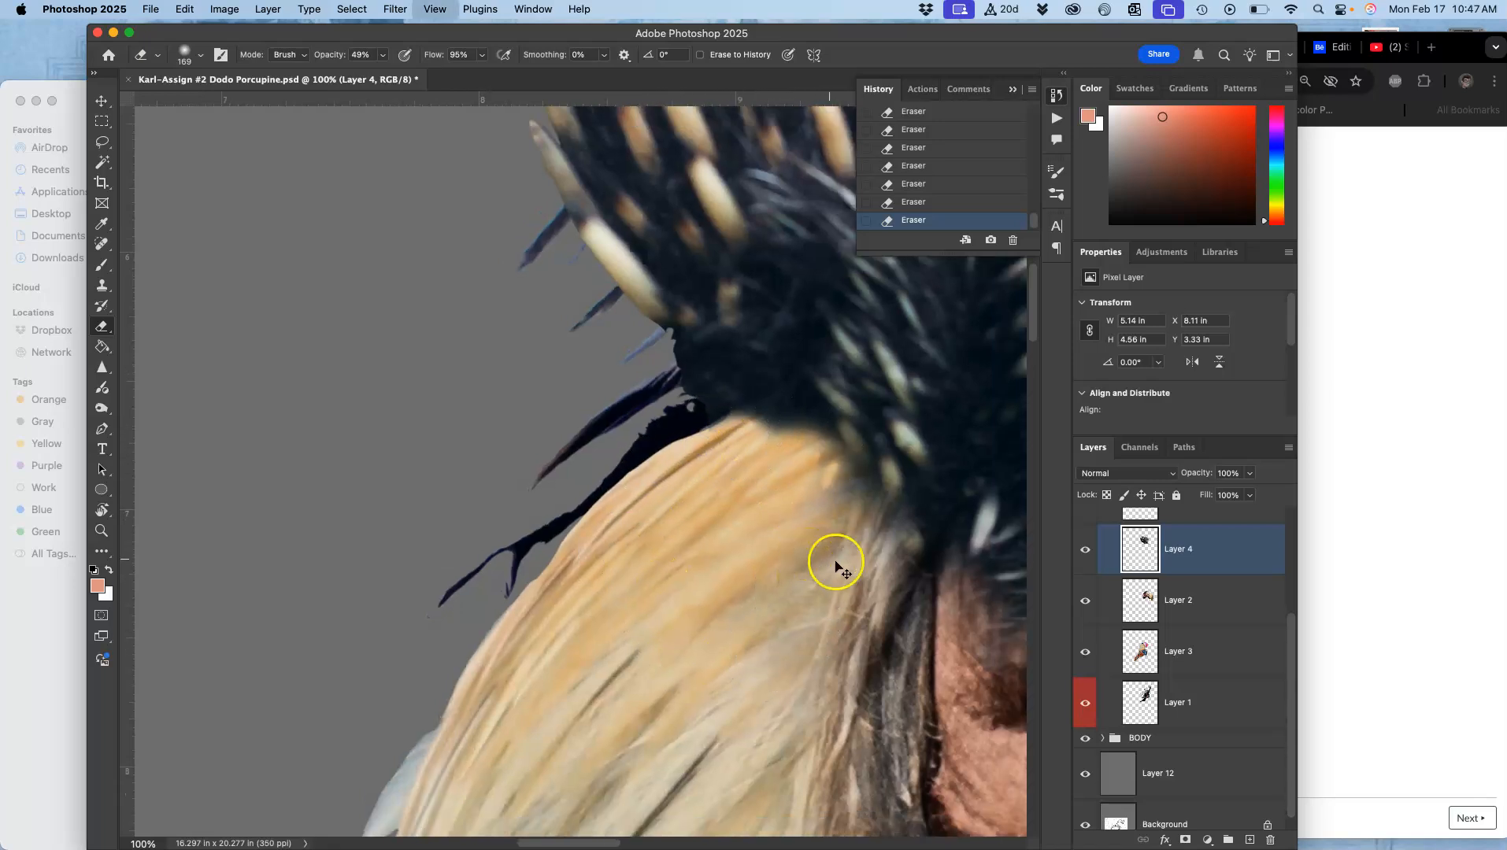
pyautogui.press('super+minus')
pyautogui.press('super+minus')
pyautogui.press('super+minus')
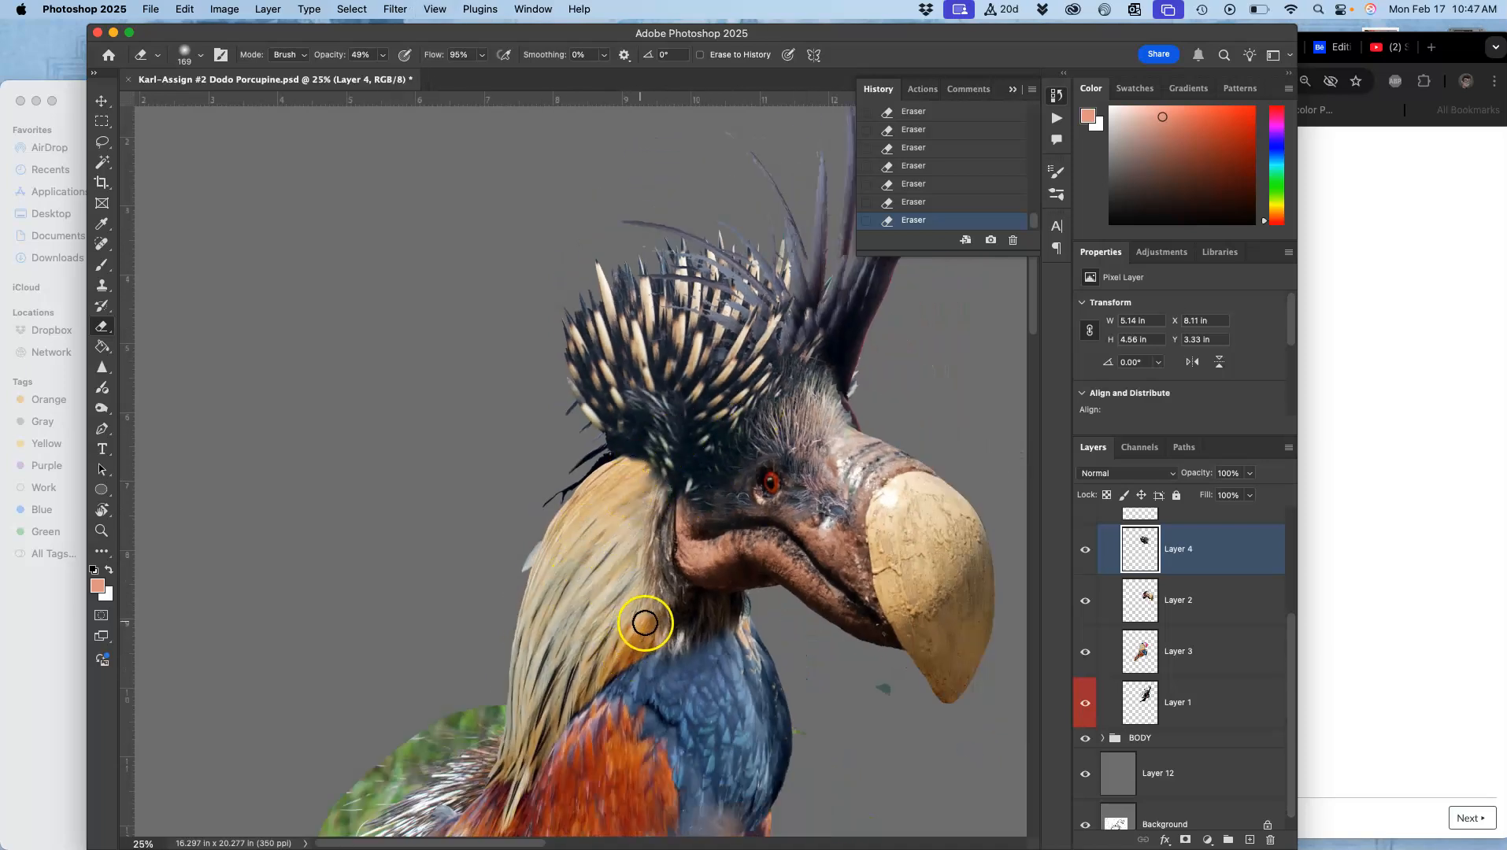
pyautogui.moveTo(747, 581); pyautogui.dragTo(685, 339)
pyautogui.moveTo(595, 530); pyautogui.dragTo(581, 592)
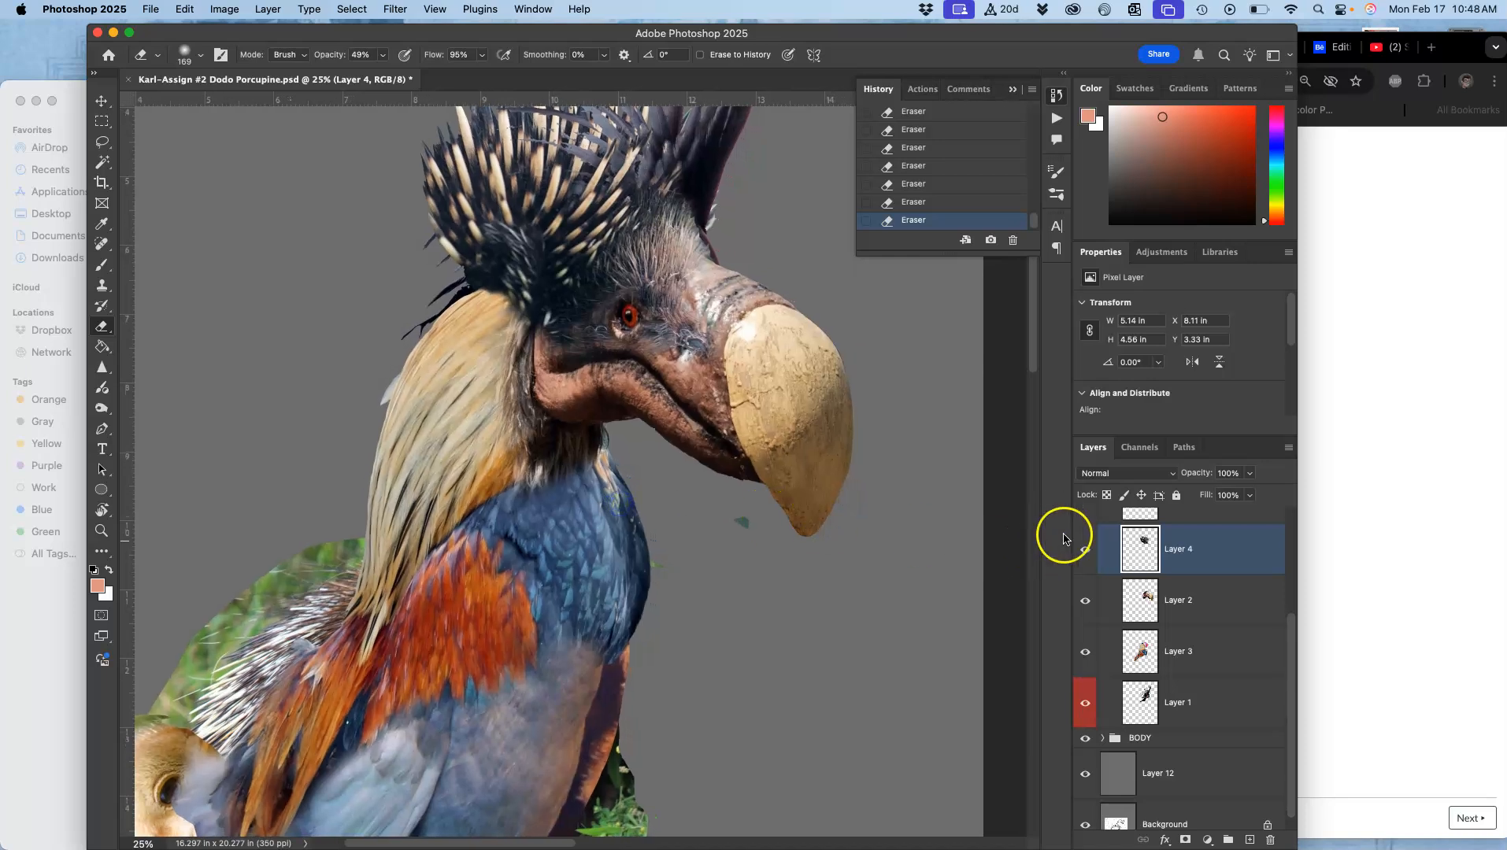
# Step: Select Layer 2 and lasso-delete the stray fragment beside the neck below the beak, then deselect
pyautogui.click(1085, 600)
pyautogui.click(1084, 599)
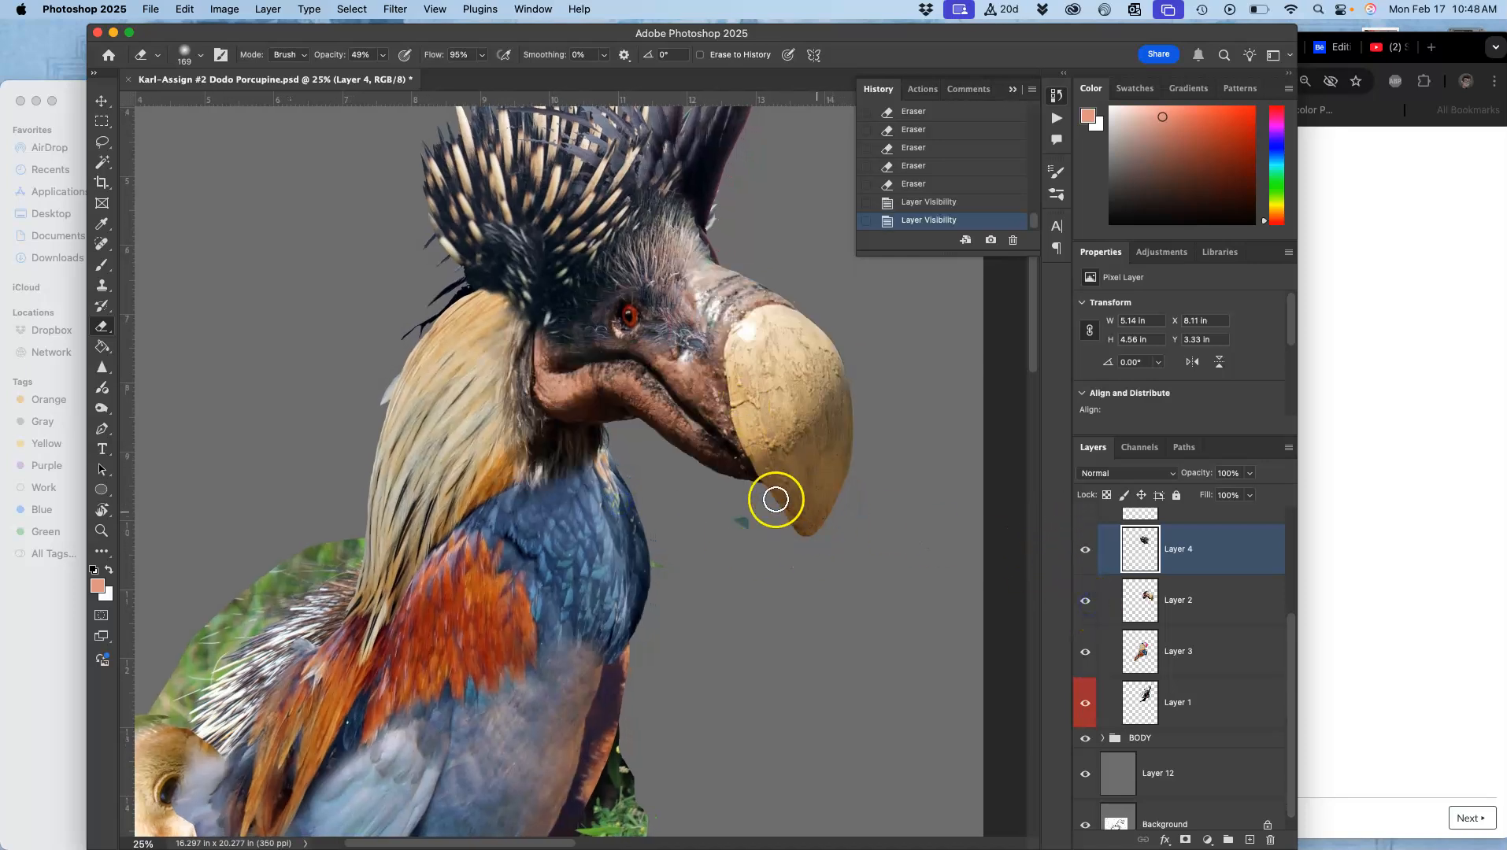
pyautogui.click(1177, 608)
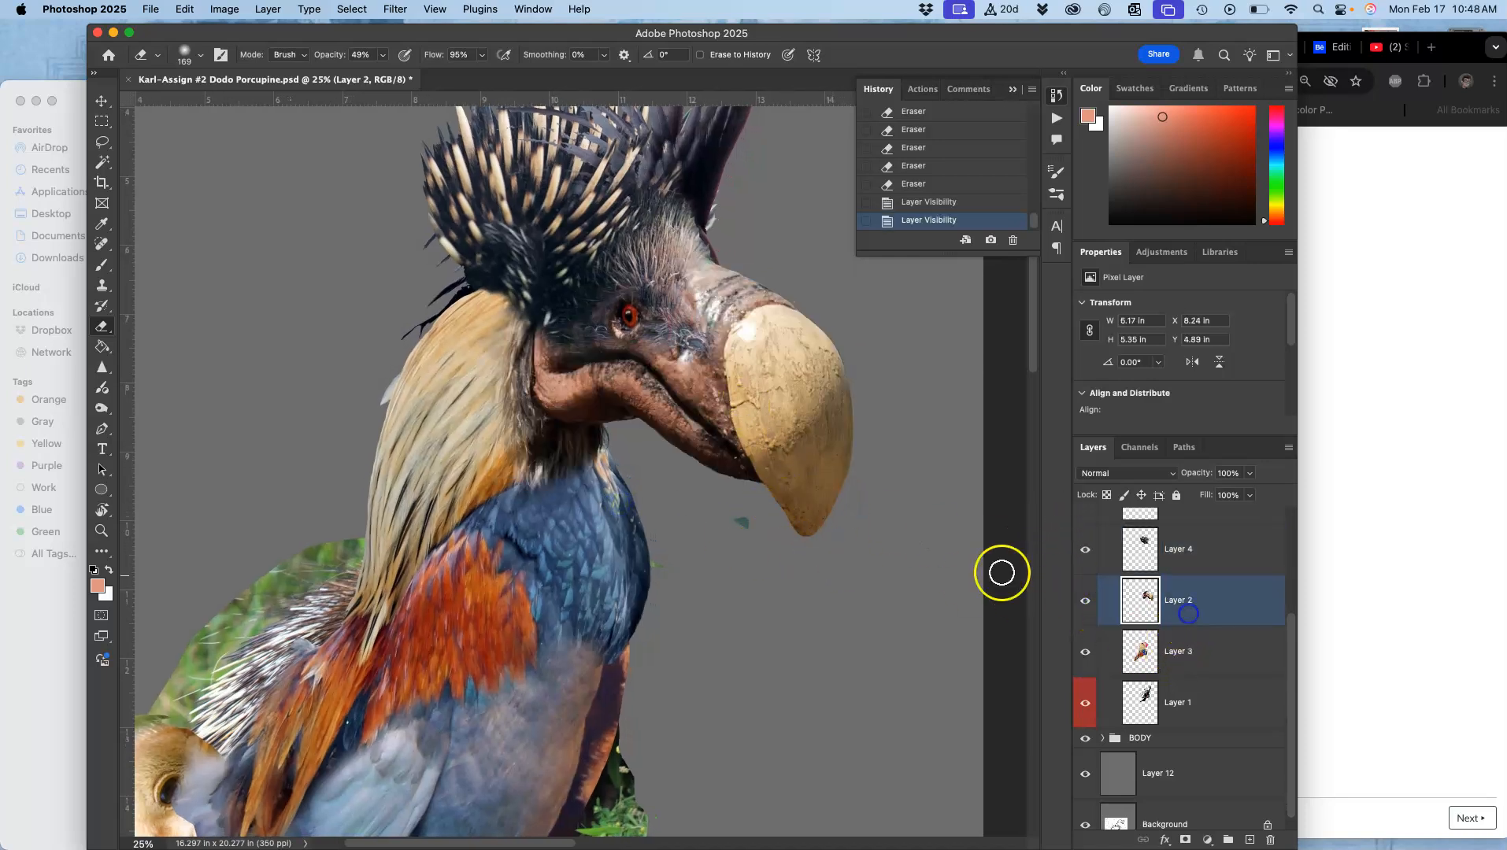
pyautogui.click(100, 140)
pyautogui.moveTo(606, 608)
pyautogui.mouseDown()
pyautogui.moveTo(786, 634)
pyautogui.moveTo(811, 571)
pyautogui.moveTo(768, 499)
pyautogui.mouseUp()
pyautogui.press('Delete')
pyautogui.press('Delete')
pyautogui.press('Delete')
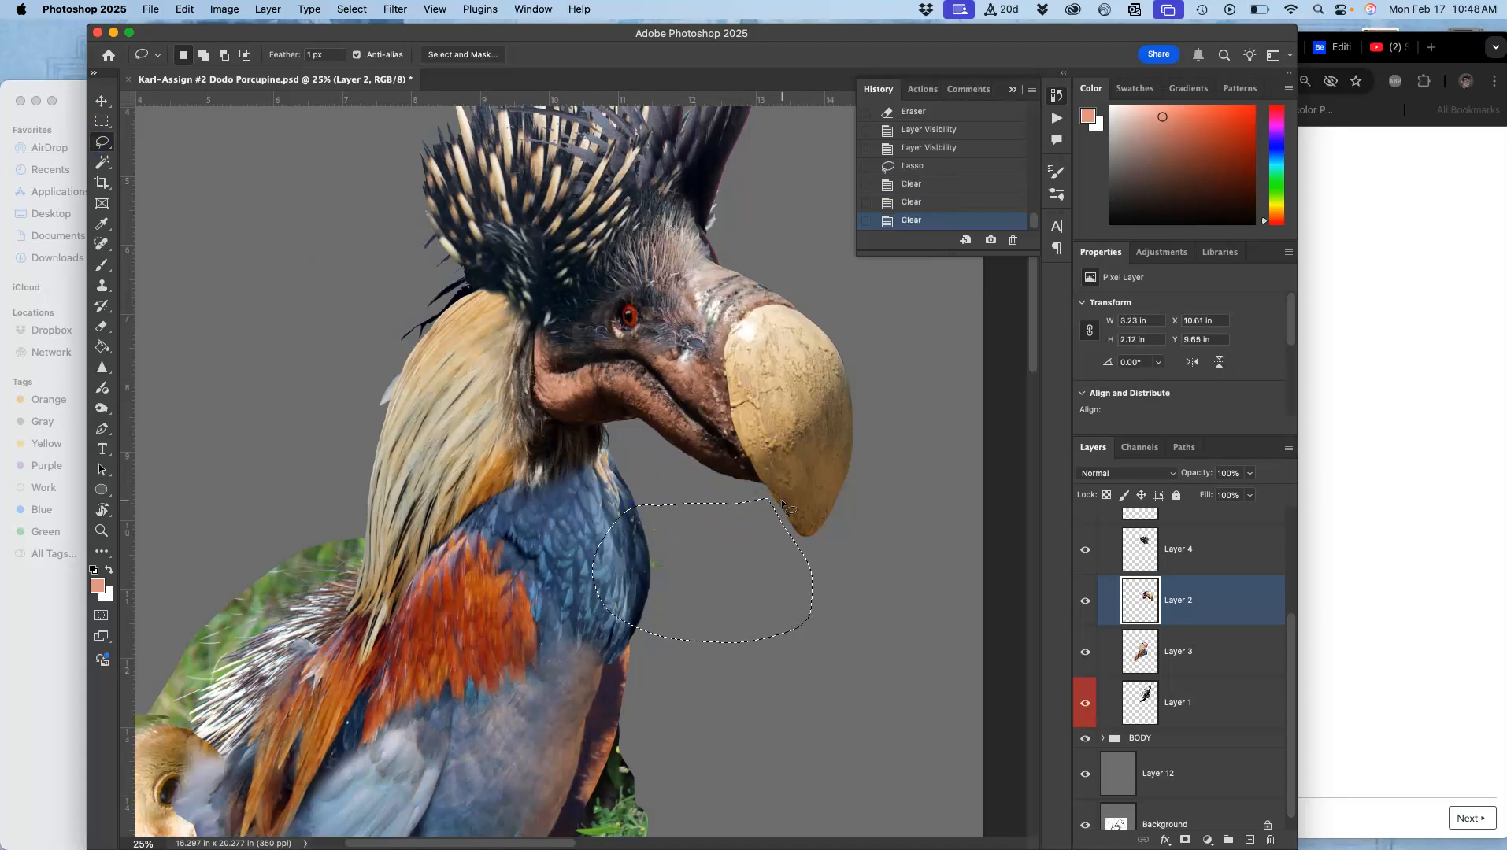
pyautogui.press('super+d')
# Step: Toggle the visibility of Layers 1 to 5 and 14 to check which layer holds each stray fragment
pyautogui.click(1086, 652)
pyautogui.click(1088, 651)
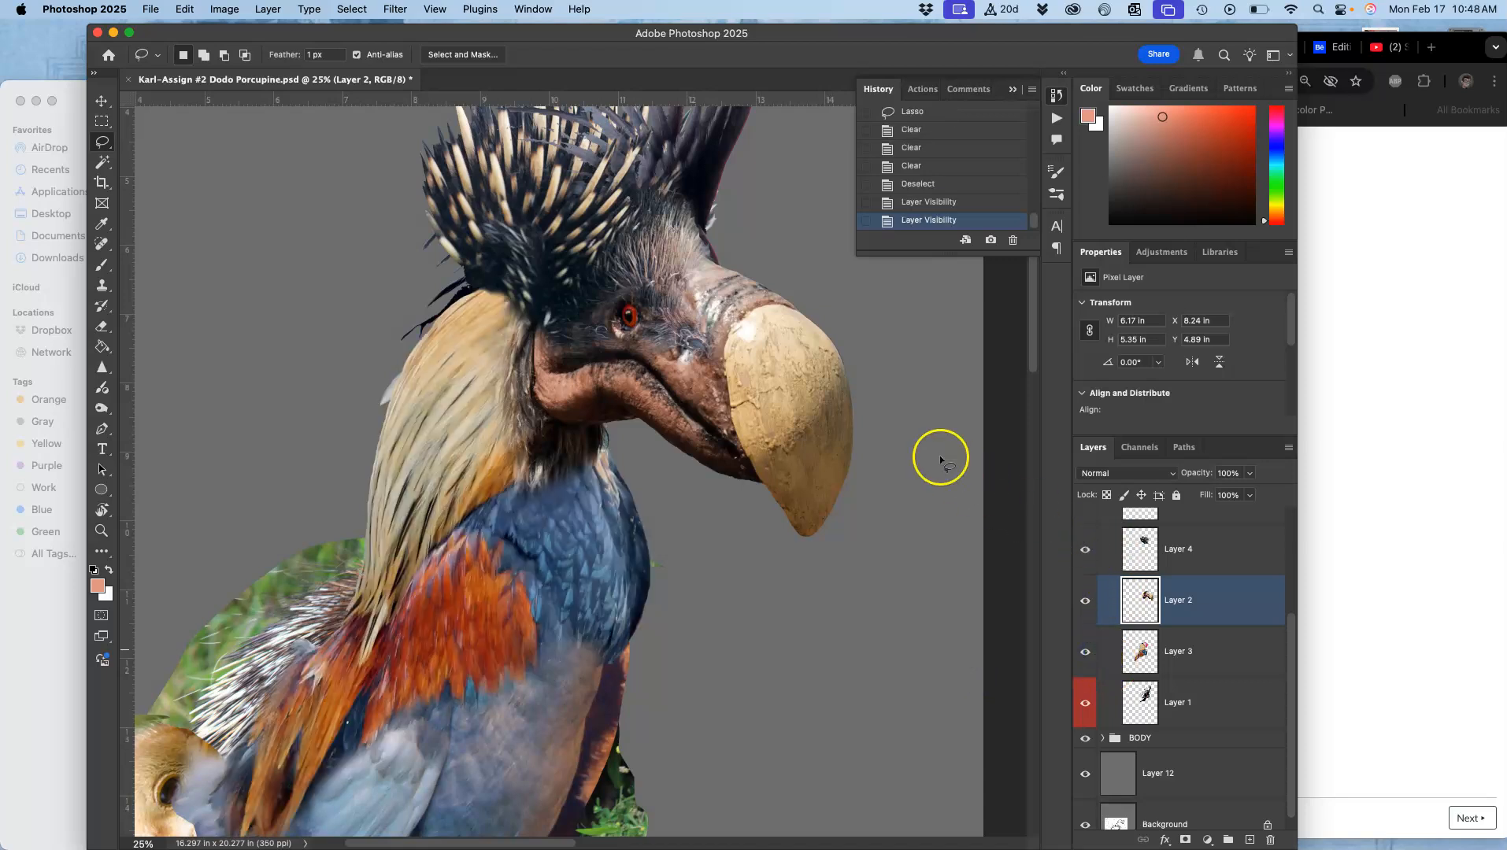
pyautogui.moveTo(911, 414); pyautogui.dragTo(859, 589)
pyautogui.click(692, 354)
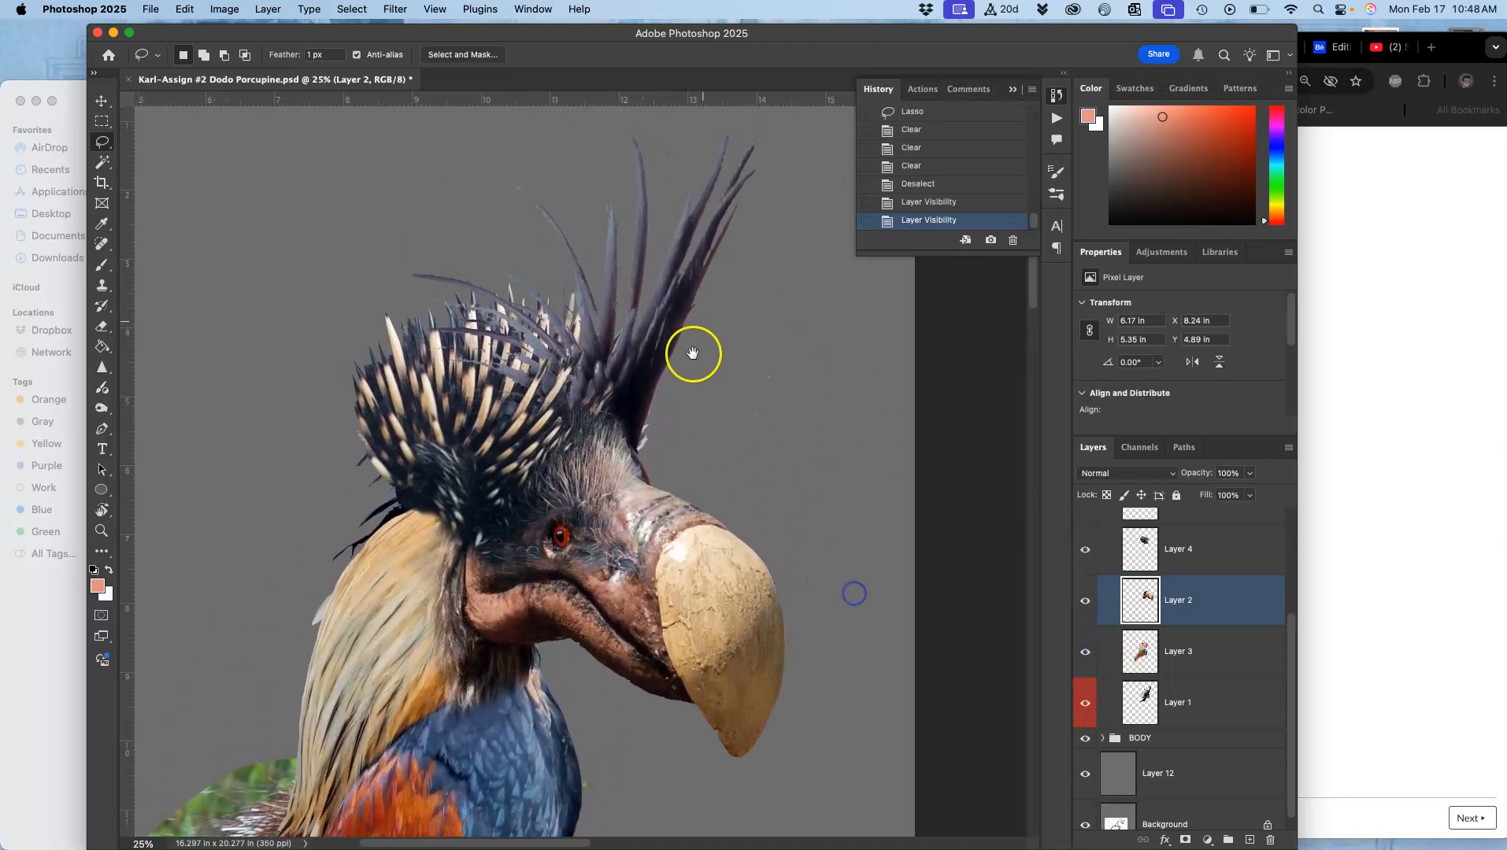
pyautogui.click(1087, 549)
pyautogui.click(1088, 551)
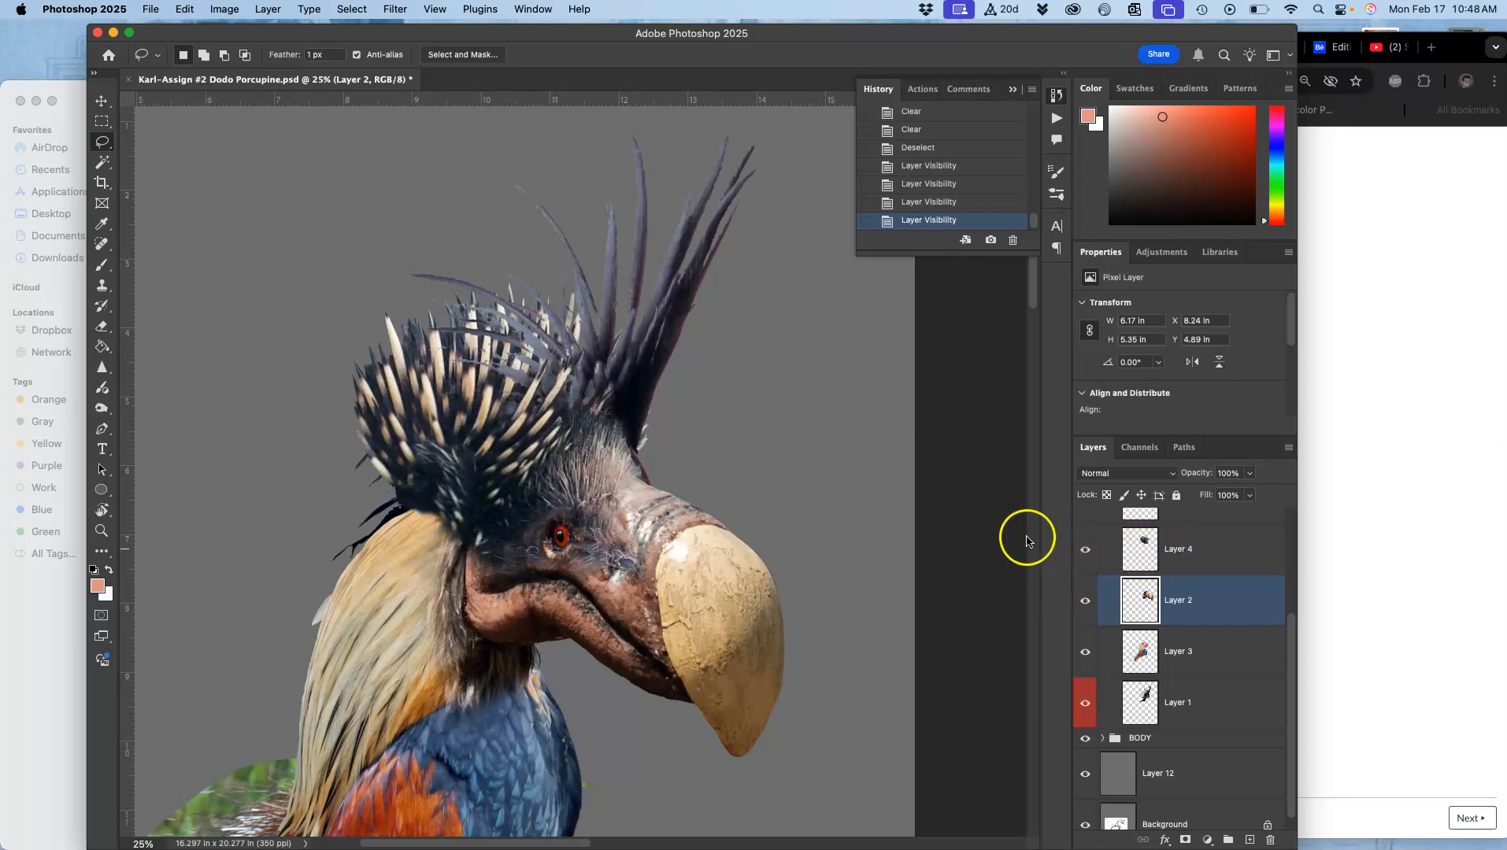
pyautogui.moveTo(887, 505); pyautogui.dragTo(884, 531)
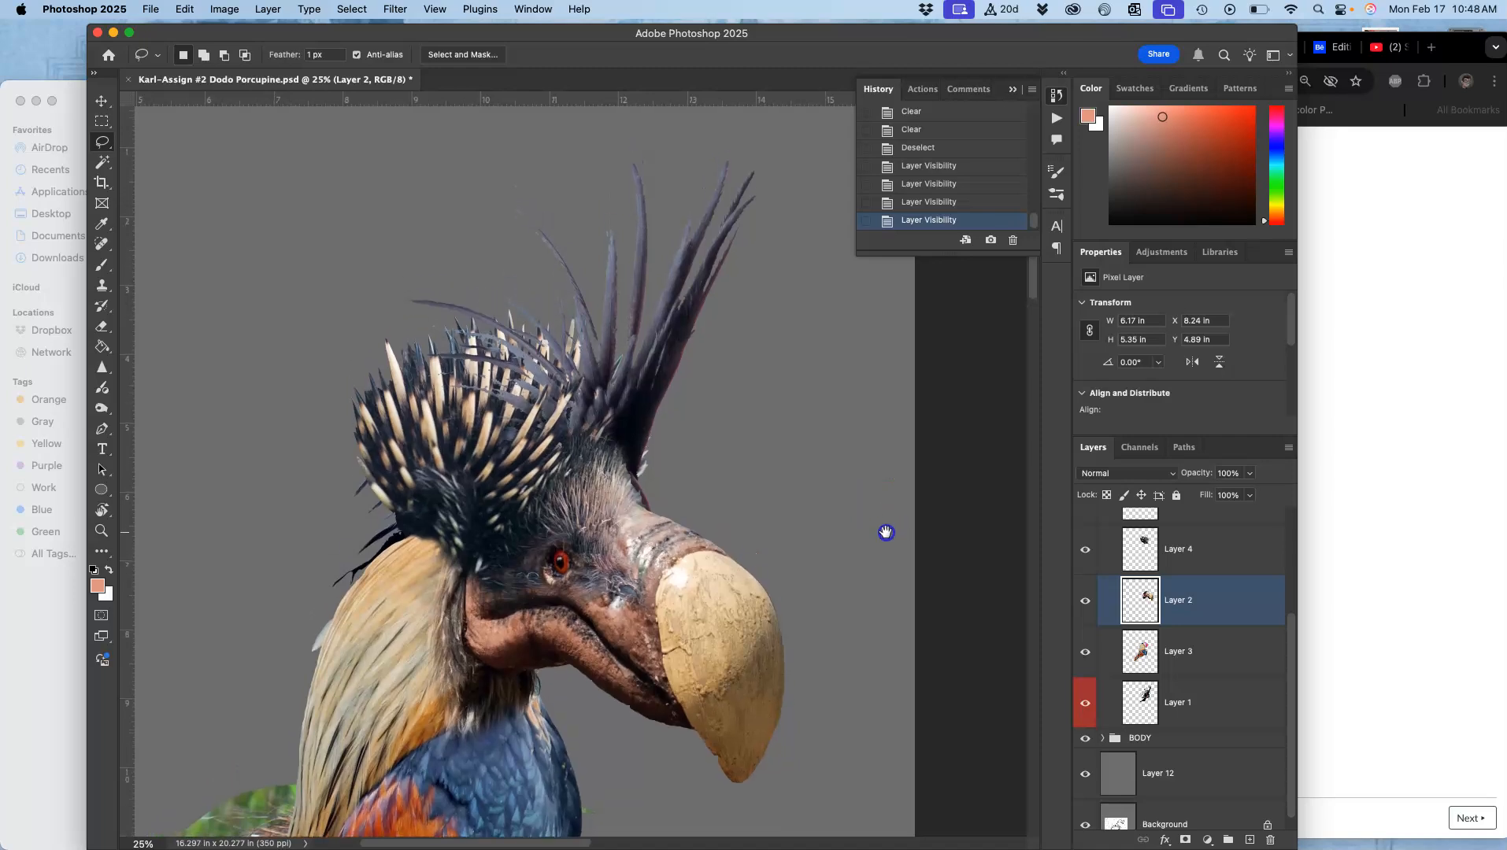
pyautogui.click(1085, 652)
pyautogui.click(1085, 651)
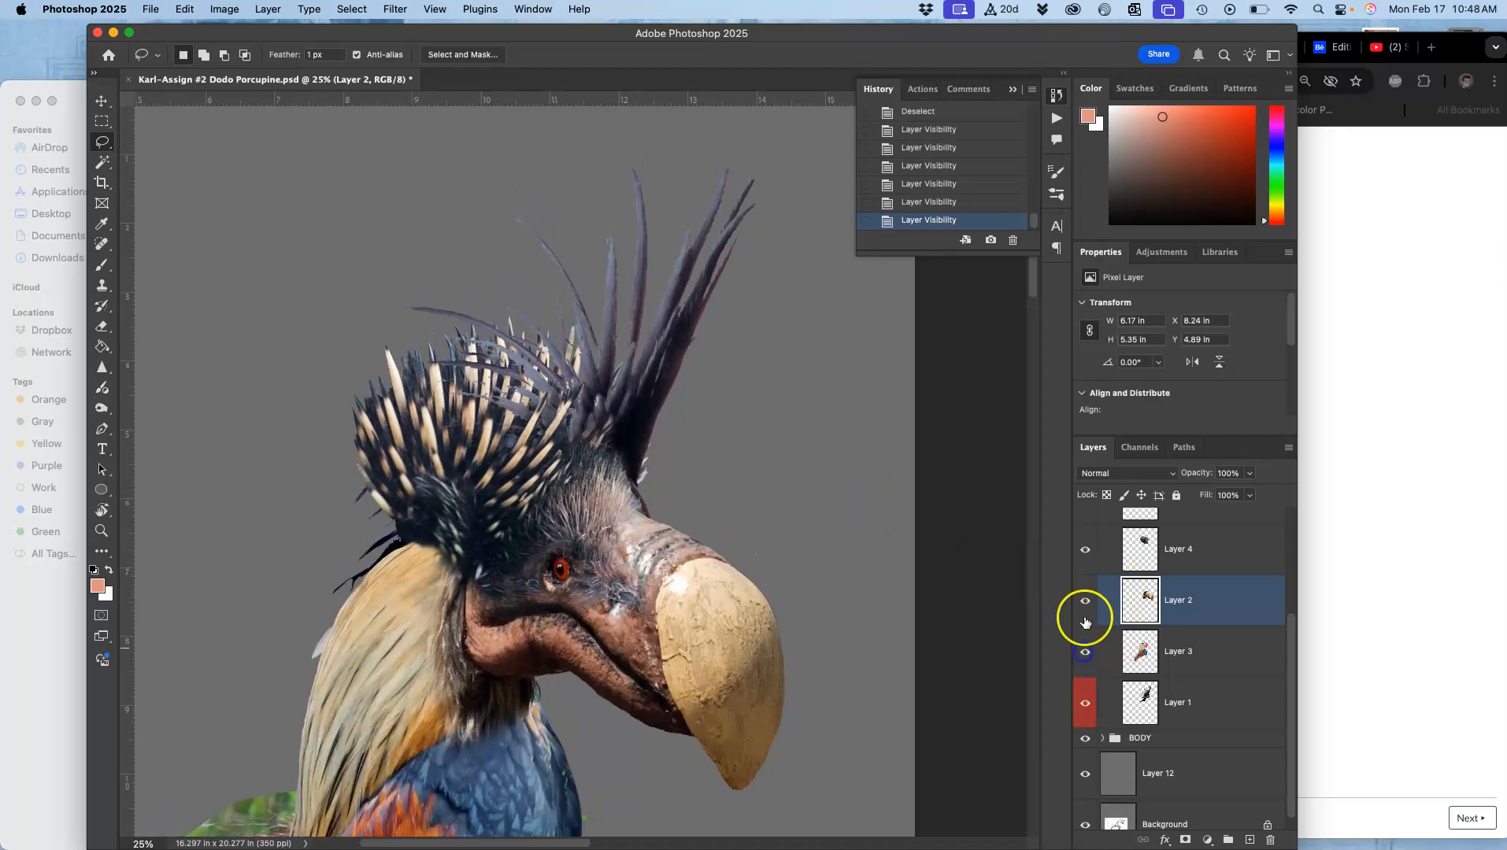
pyautogui.moveTo(1150, 540); pyautogui.dragTo(1158, 554)
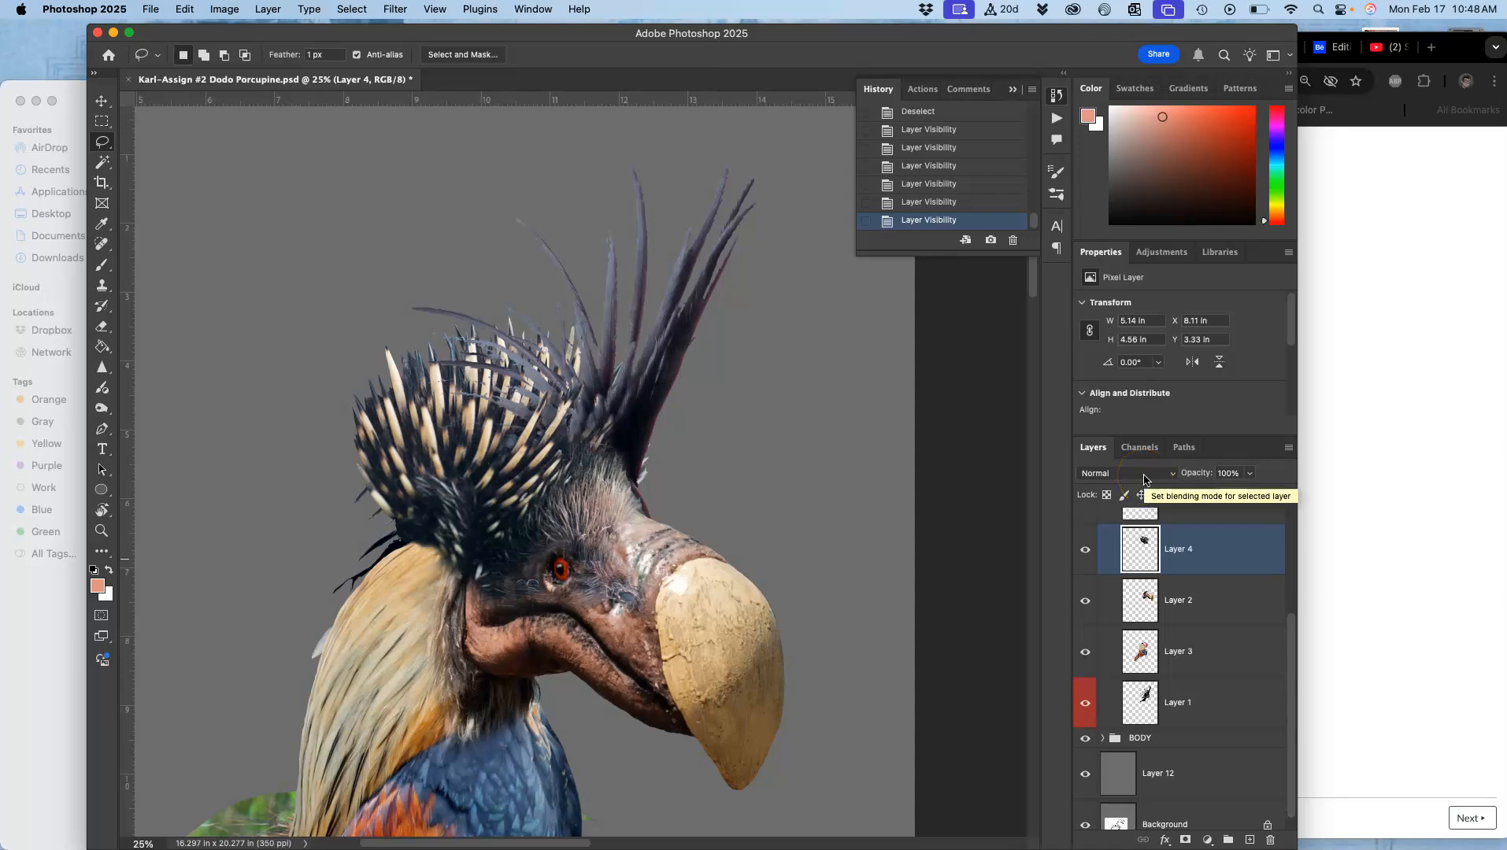
pyautogui.scroll(3, 1110, 521)
pyautogui.click(1088, 626)
pyautogui.click(1090, 581)
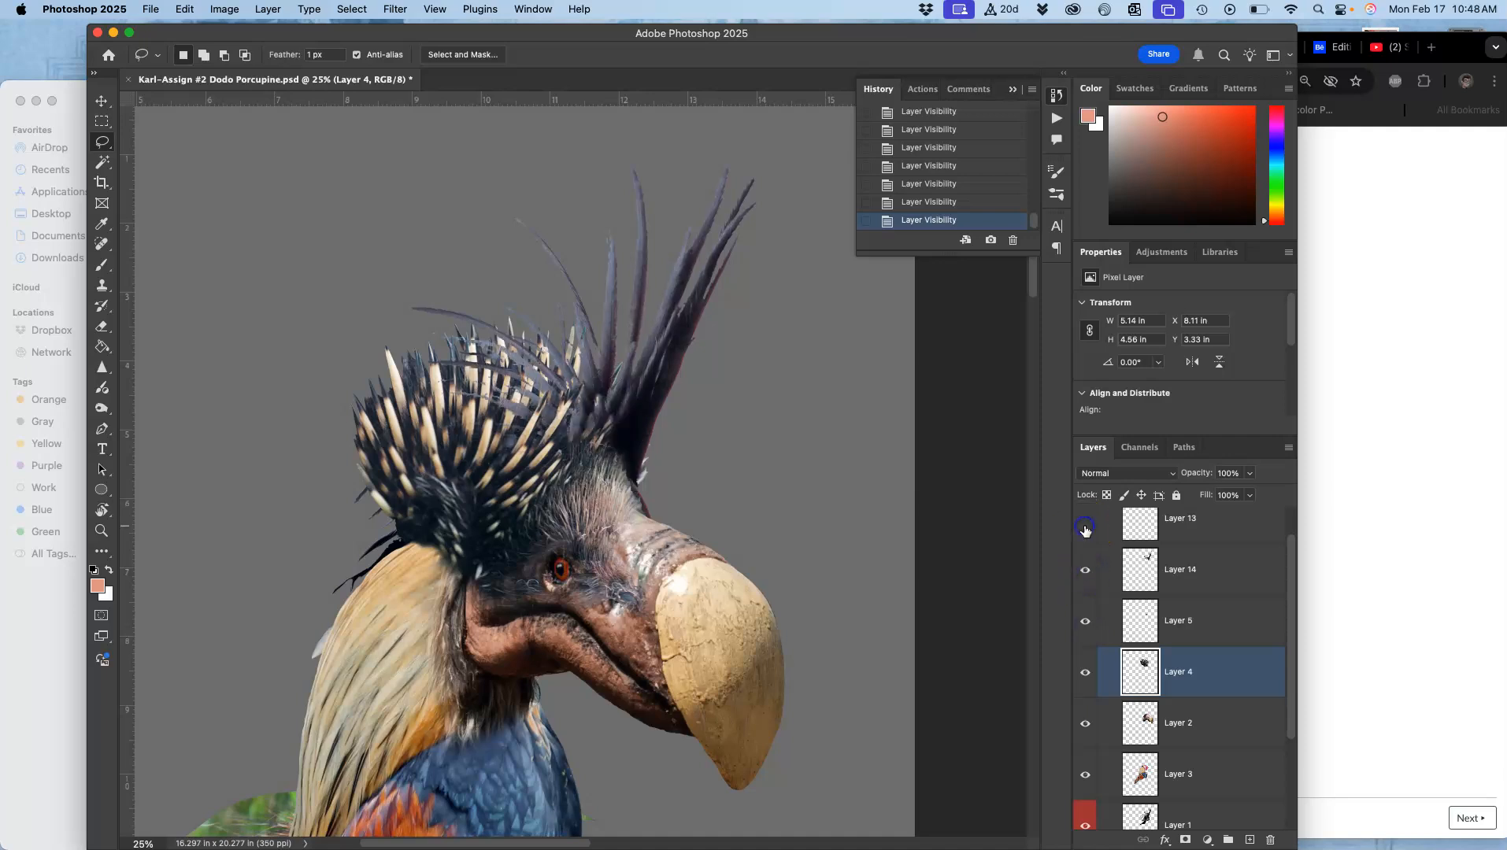
pyautogui.scroll(-1, 1085, 530)
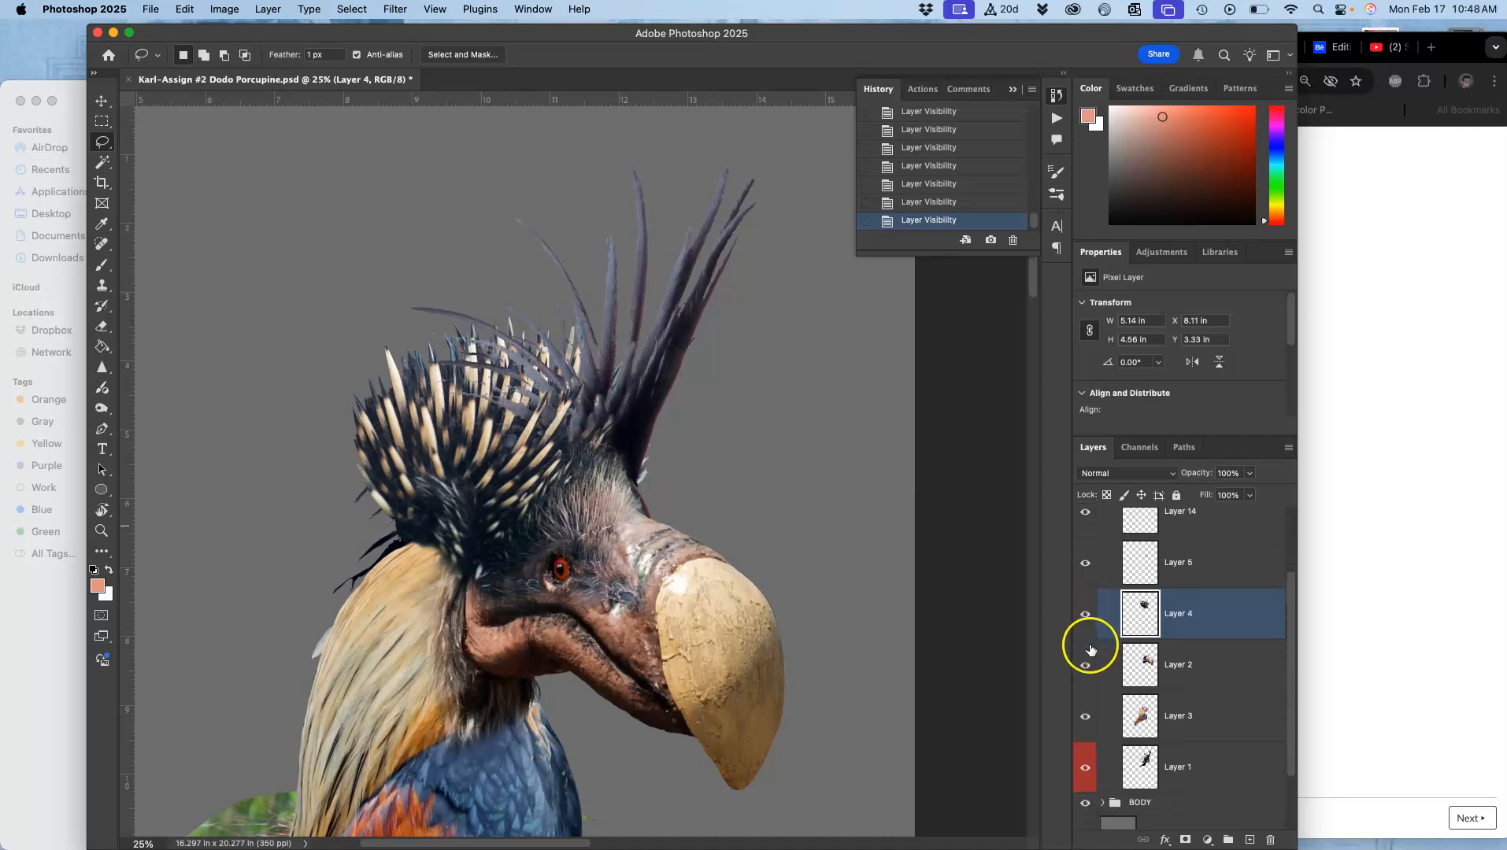
pyautogui.click(1084, 666)
pyautogui.click(1084, 666)
pyautogui.click(1084, 717)
pyautogui.click(1084, 717)
pyautogui.click(1085, 767)
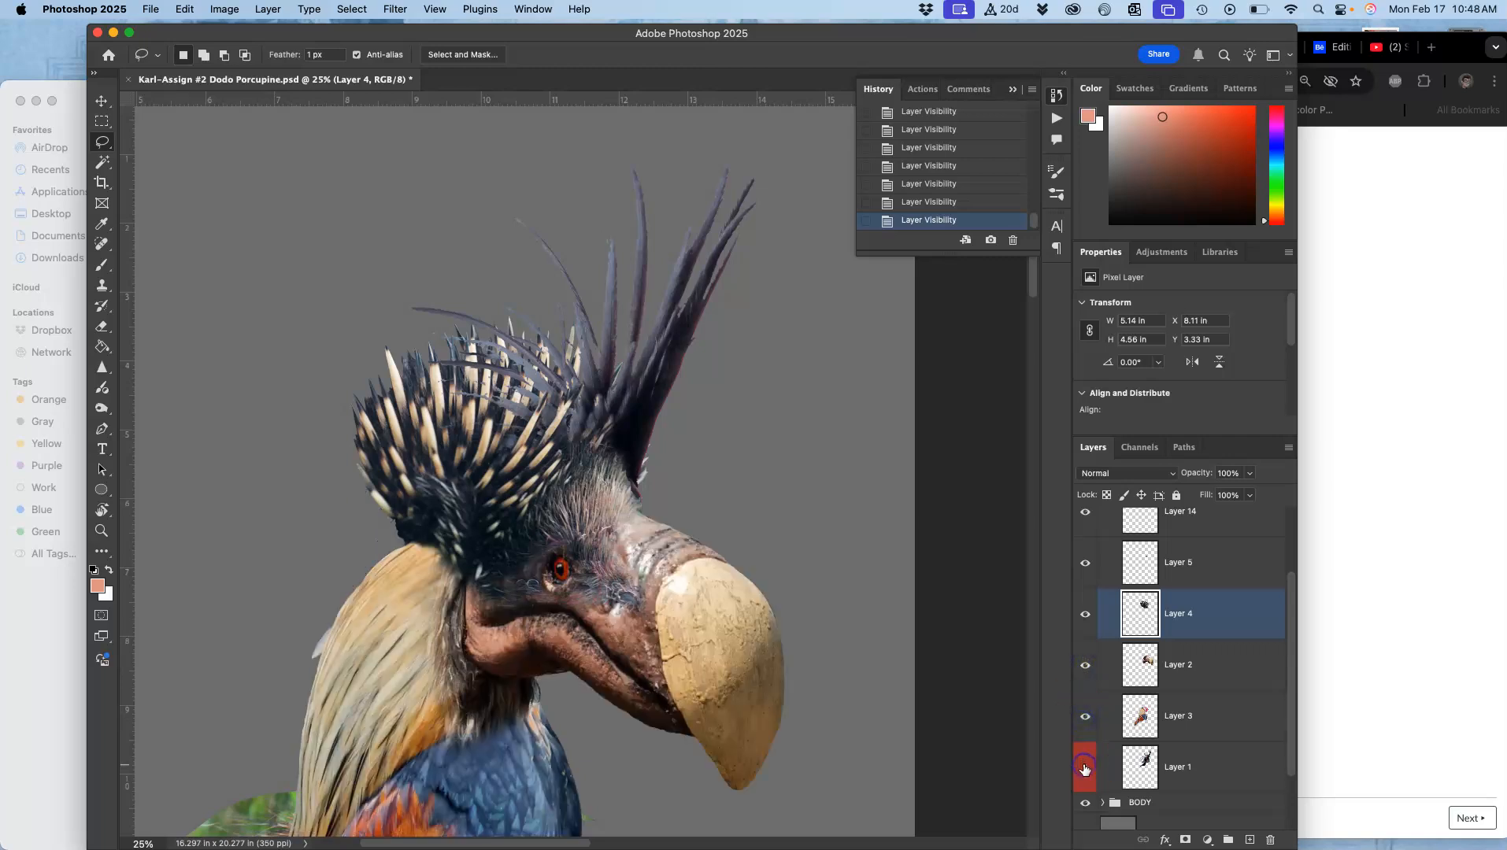
# Step: Select Layer 1 and lasso-delete the pale fragment along the crest's back edge, then deselect
pyautogui.click(1174, 771)
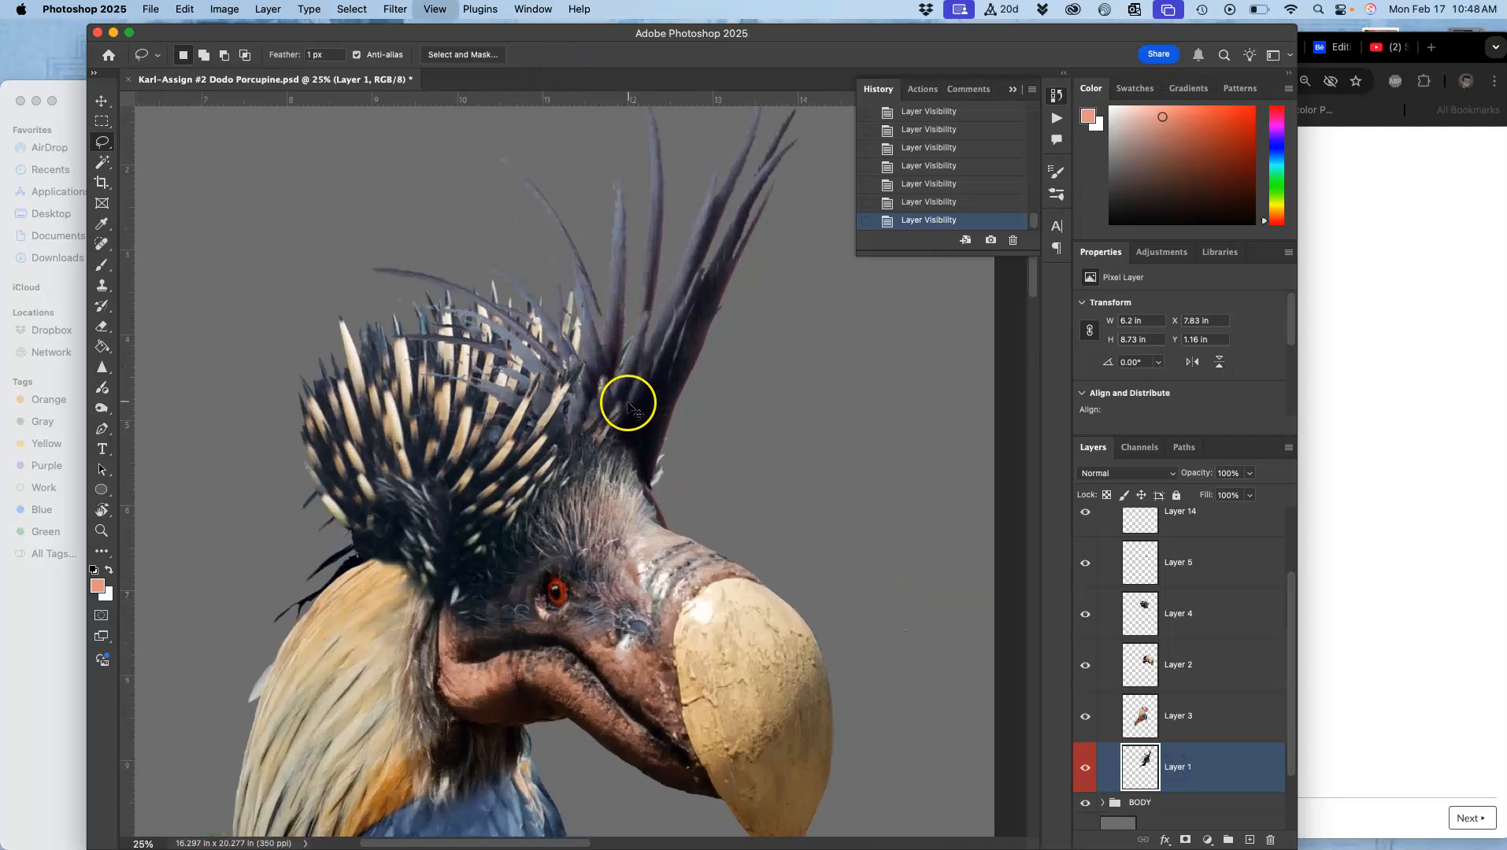
pyautogui.scroll(5, 626, 414)
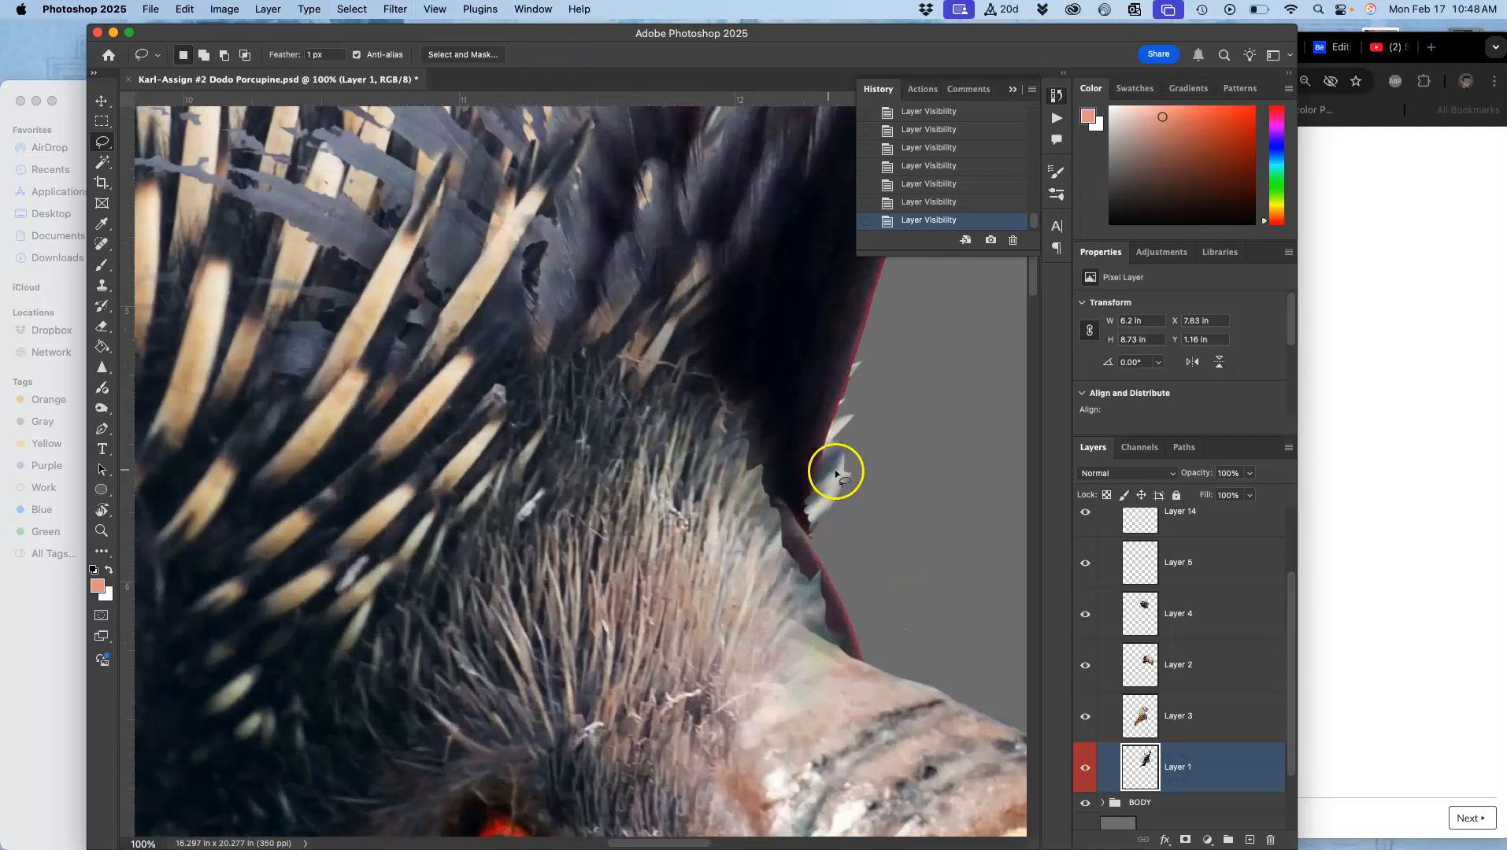
pyautogui.moveTo(806, 658)
pyautogui.mouseDown()
pyautogui.moveTo(861, 683)
pyautogui.moveTo(918, 615)
pyautogui.moveTo(927, 543)
pyautogui.mouseUp()
pyautogui.press('Delete')
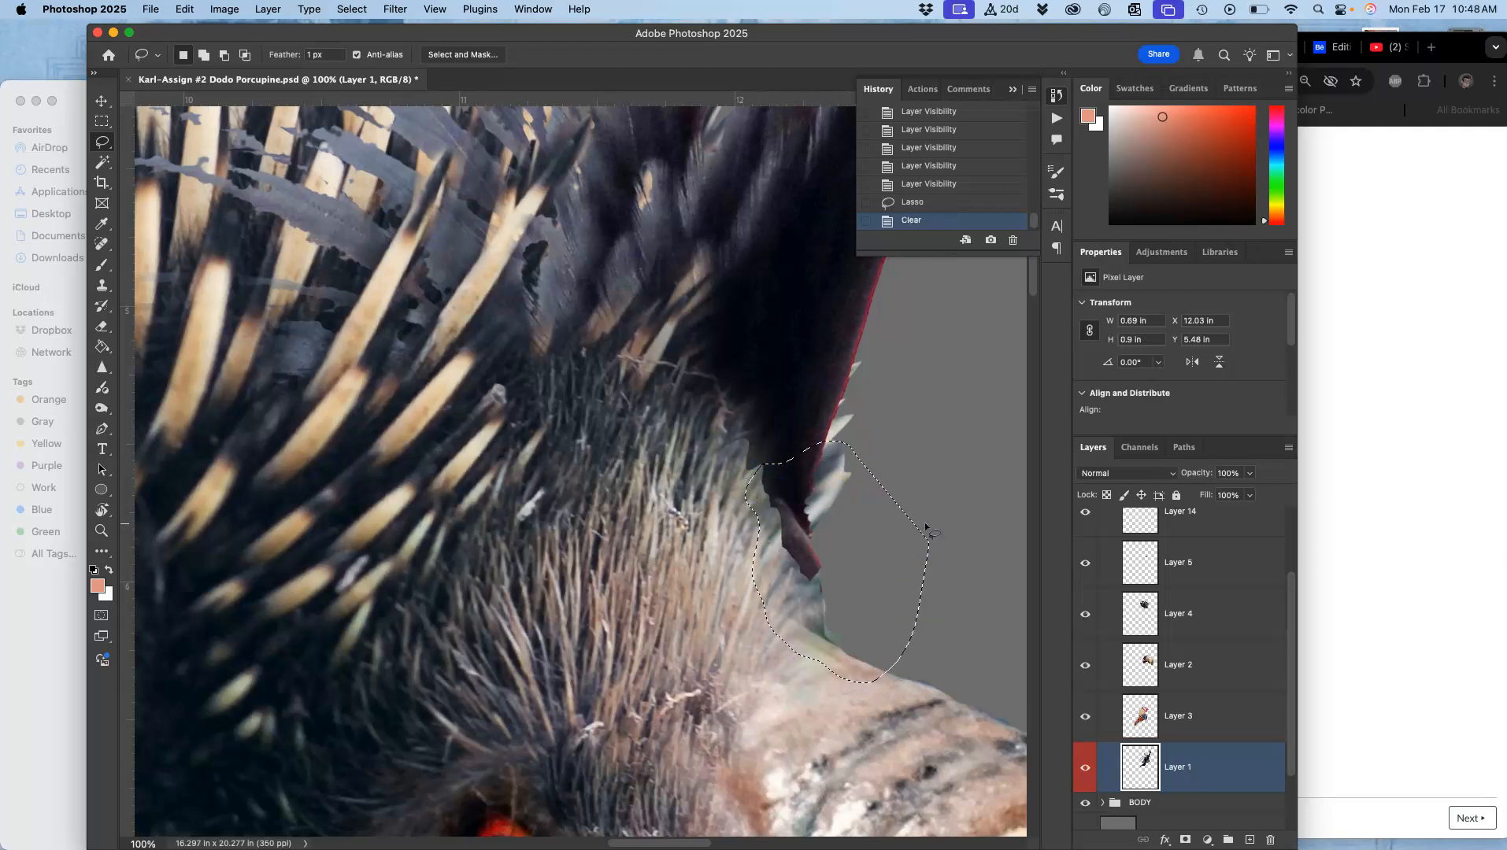
pyautogui.press('super+d')
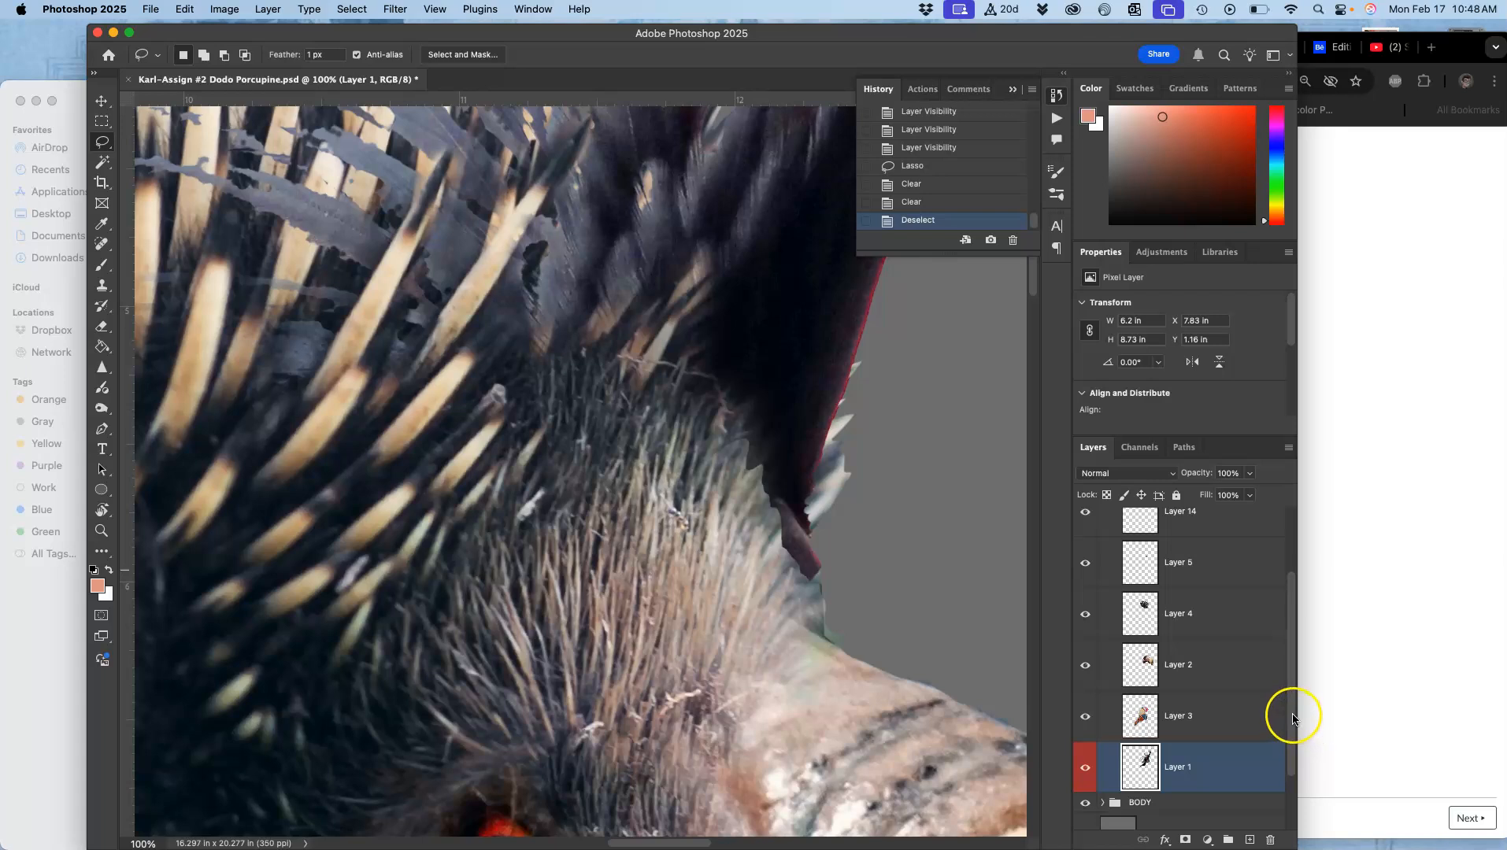
# Step: Select Layer 14 and delete the gray background along the crest's back edge with the Magic Wand
pyautogui.moveTo(1292, 718); pyautogui.dragTo(1298, 554)
pyautogui.click(1085, 605)
pyautogui.click(1088, 607)
pyautogui.click(1136, 604)
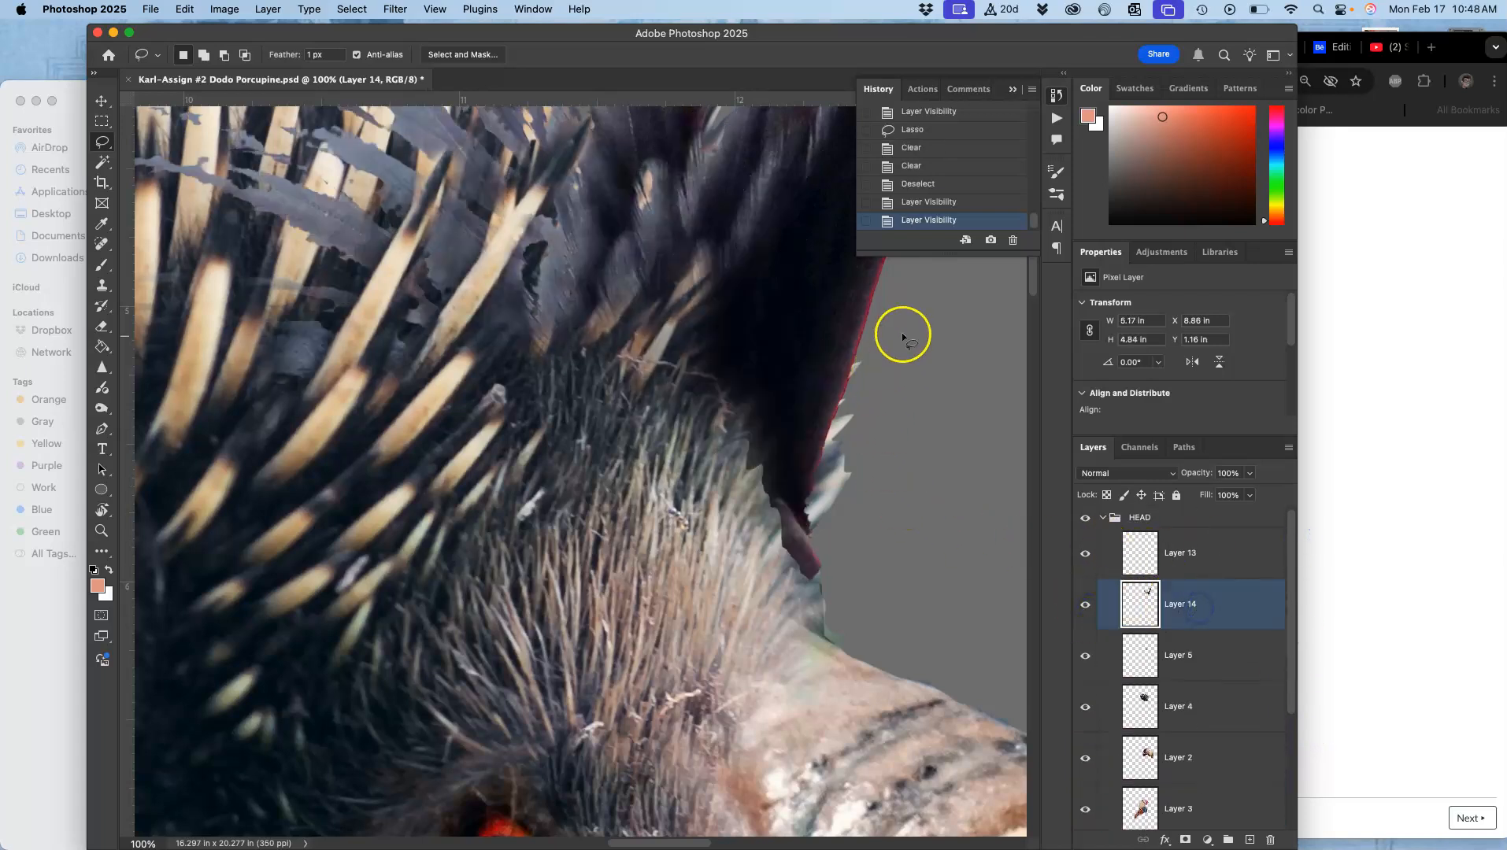
pyautogui.moveTo(887, 342)
pyautogui.mouseDown()
pyautogui.moveTo(663, 508)
pyautogui.moveTo(629, 555)
pyautogui.mouseUp()
pyautogui.click(102, 161)
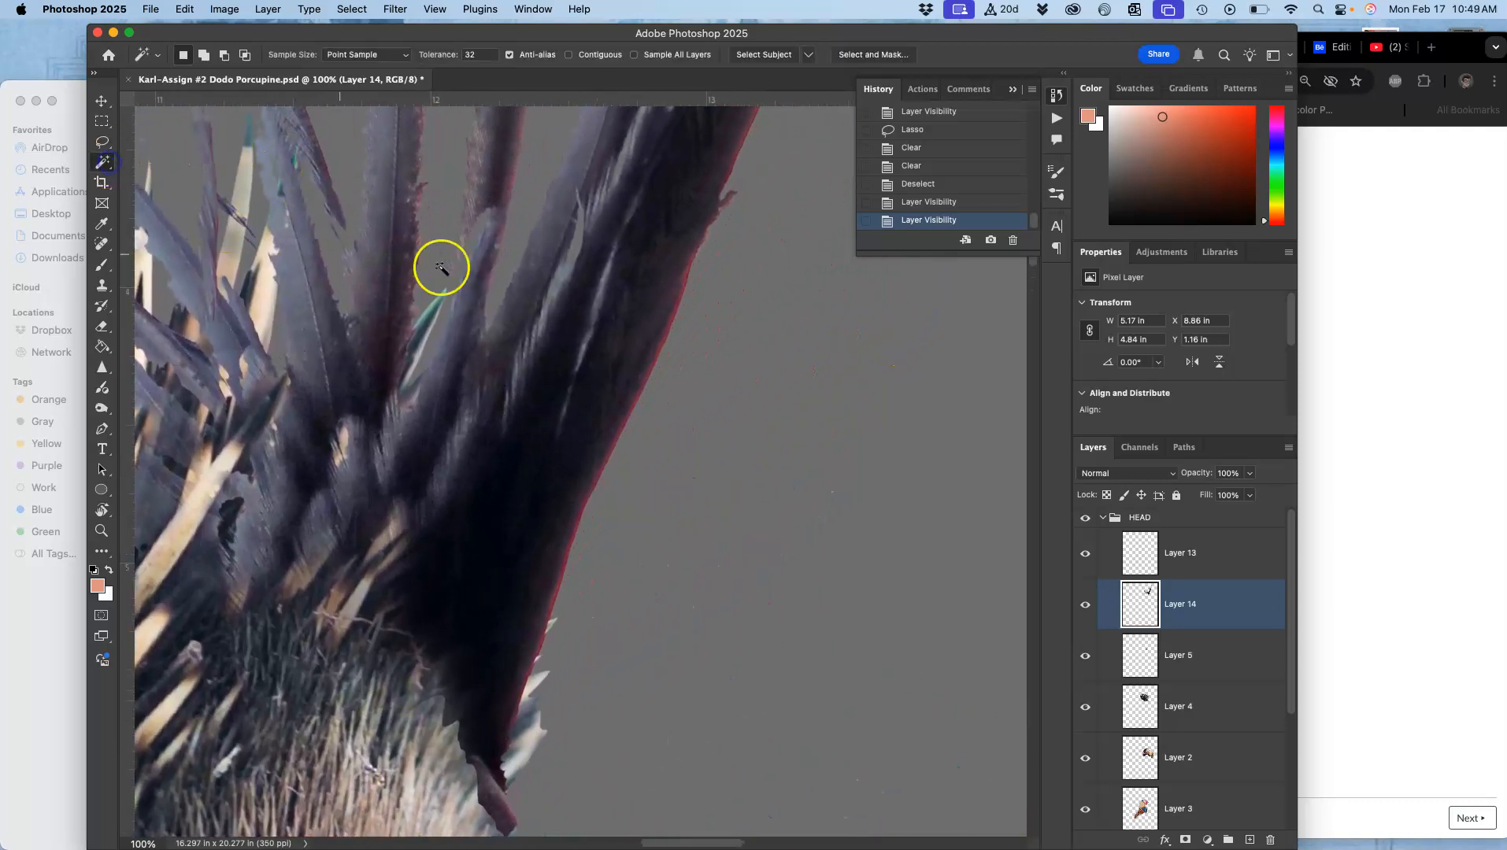
pyautogui.click(648, 381)
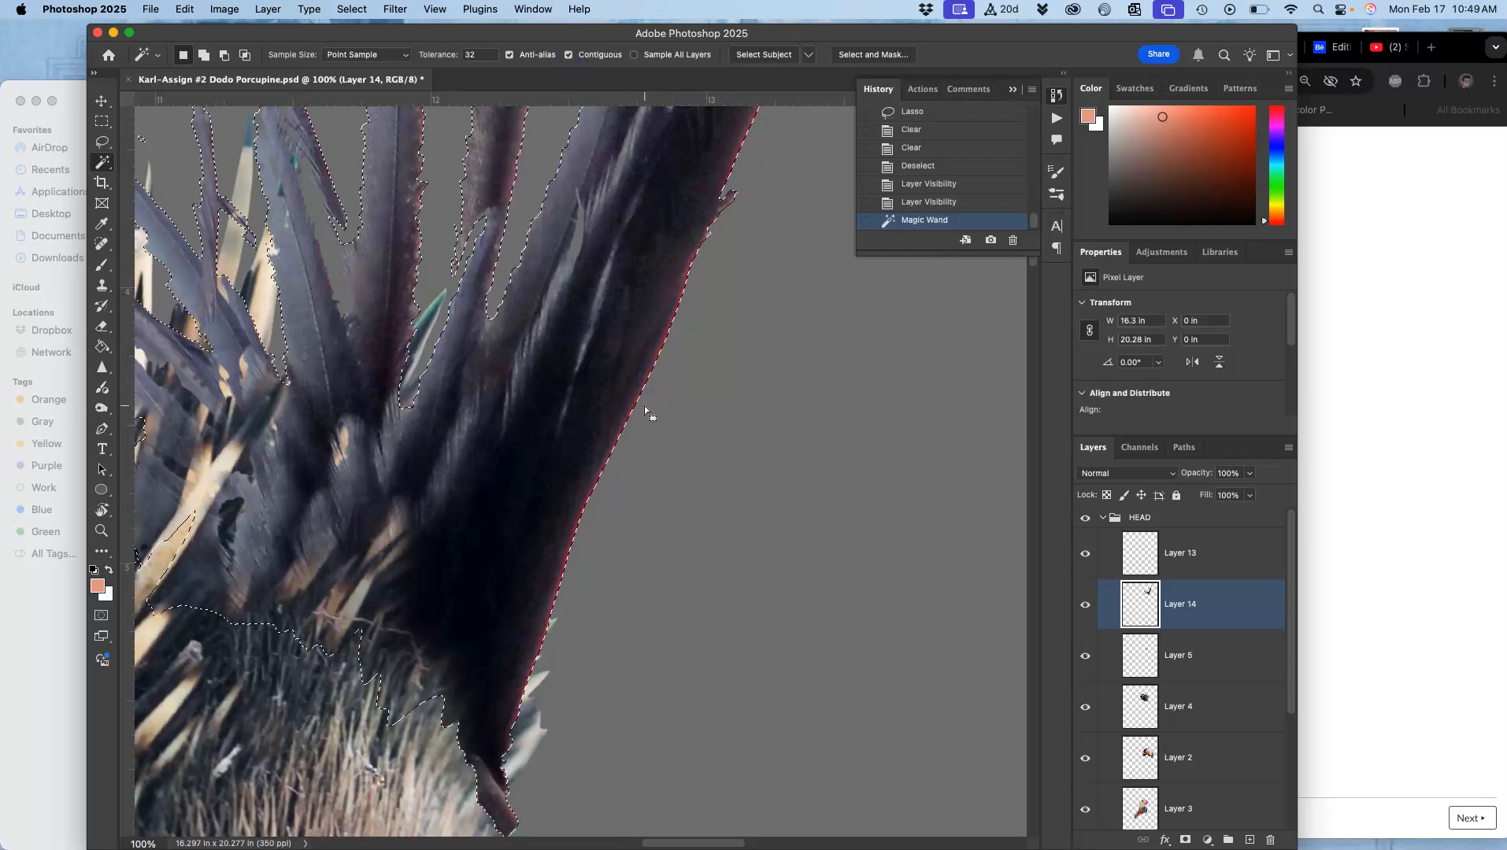
pyautogui.press('BackSpace')
pyautogui.press('BackSpace')
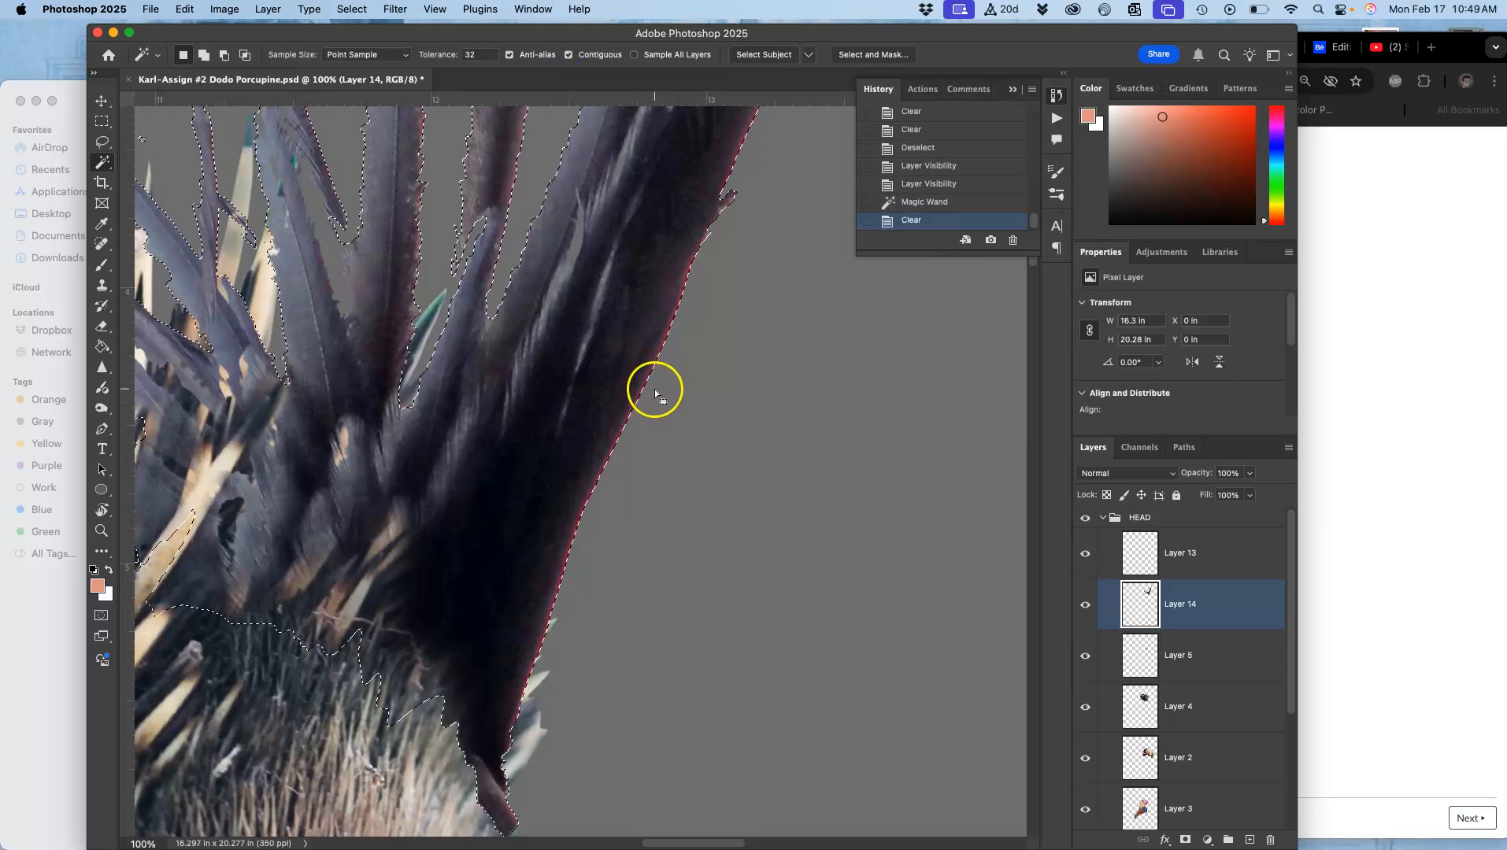
pyautogui.press('super+d')
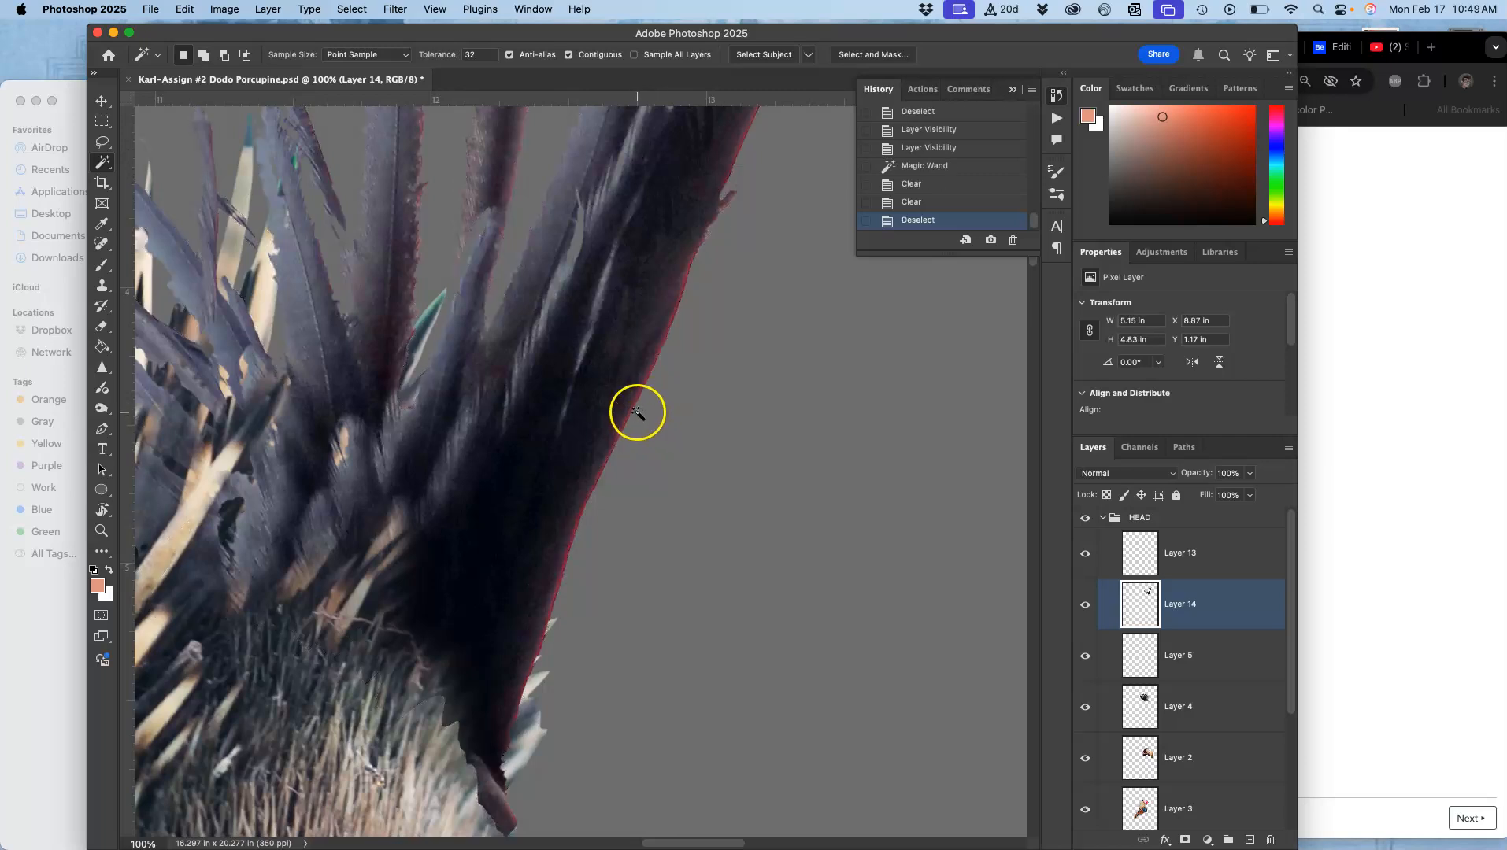
# Step: Magic-wand and delete the remaining thin fringe pixels along the crest's back edge on Layer 14
pyautogui.click(631, 408)
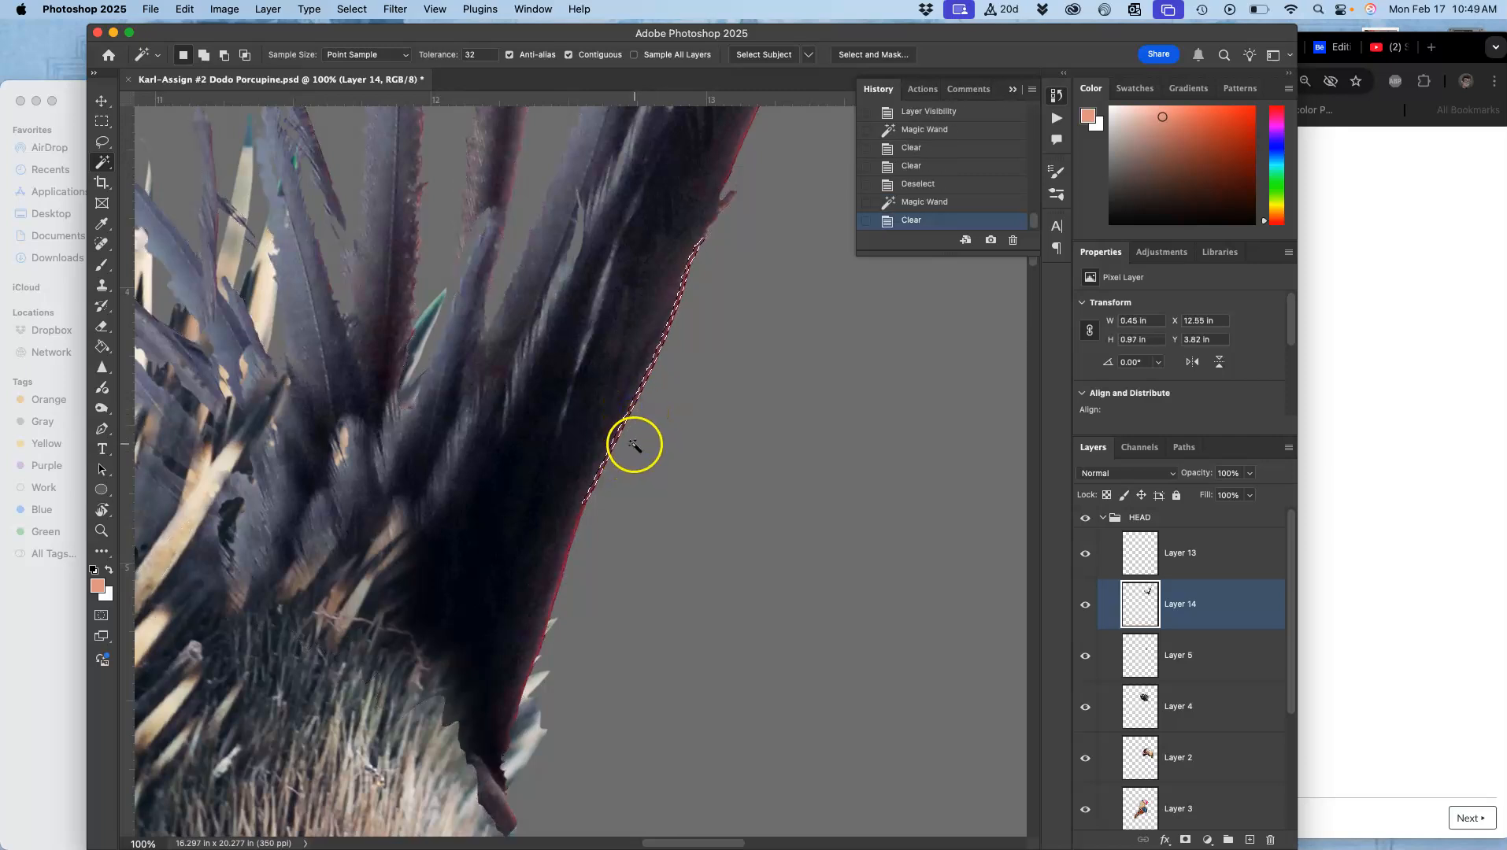
pyautogui.press('BackSpace')
pyautogui.press('BackSpace')
pyautogui.press('BackSpace')
pyautogui.press('BackSpace')
pyautogui.press('BackSpace')
pyautogui.press('BackSpace')
pyautogui.click(572, 541)
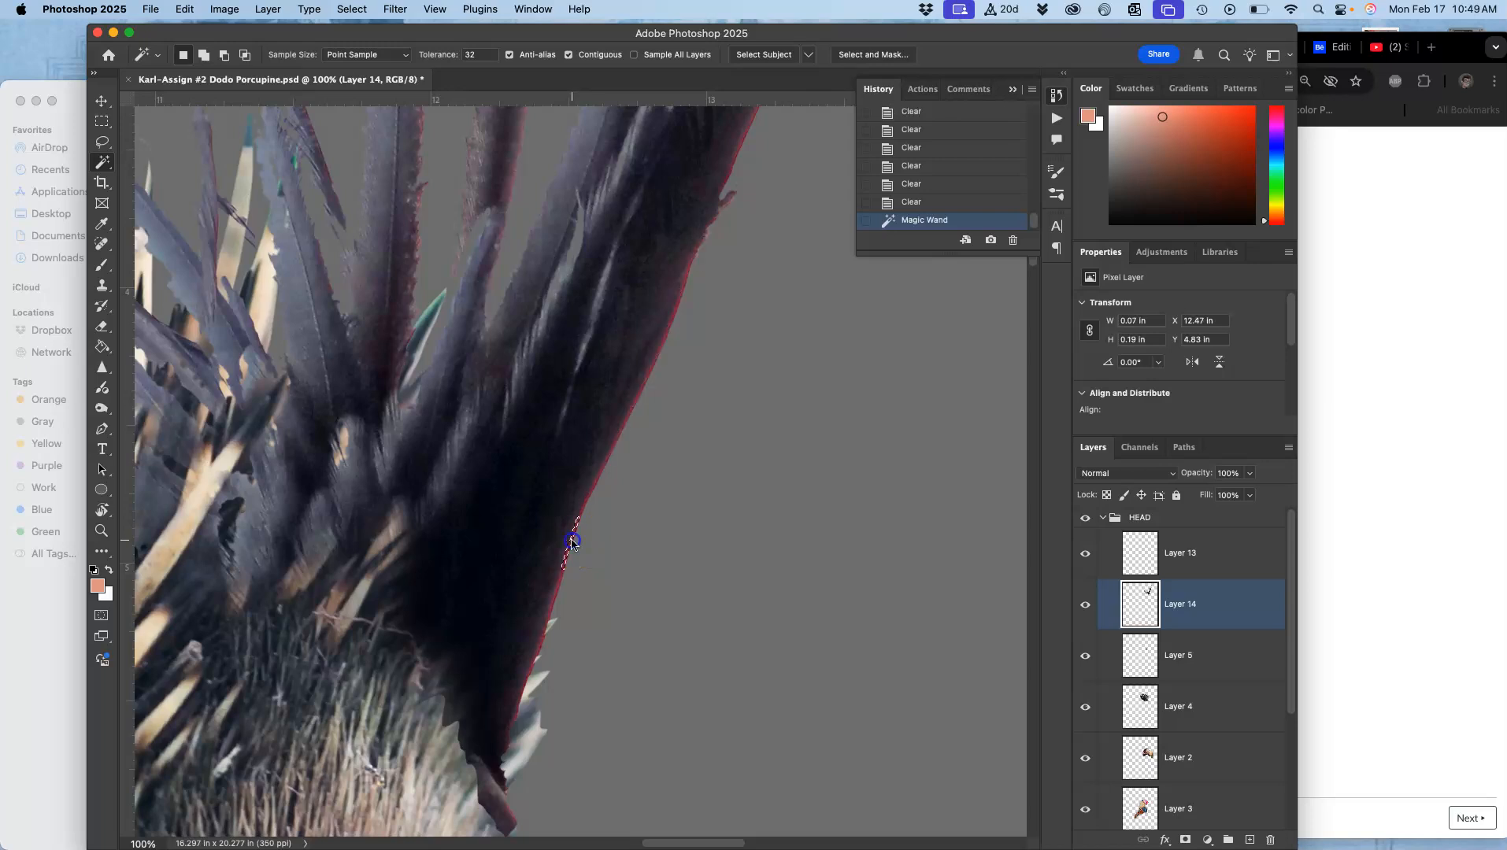
pyautogui.press('BackSpace')
pyautogui.moveTo(565, 538); pyautogui.dragTo(600, 353)
pyautogui.click(102, 325)
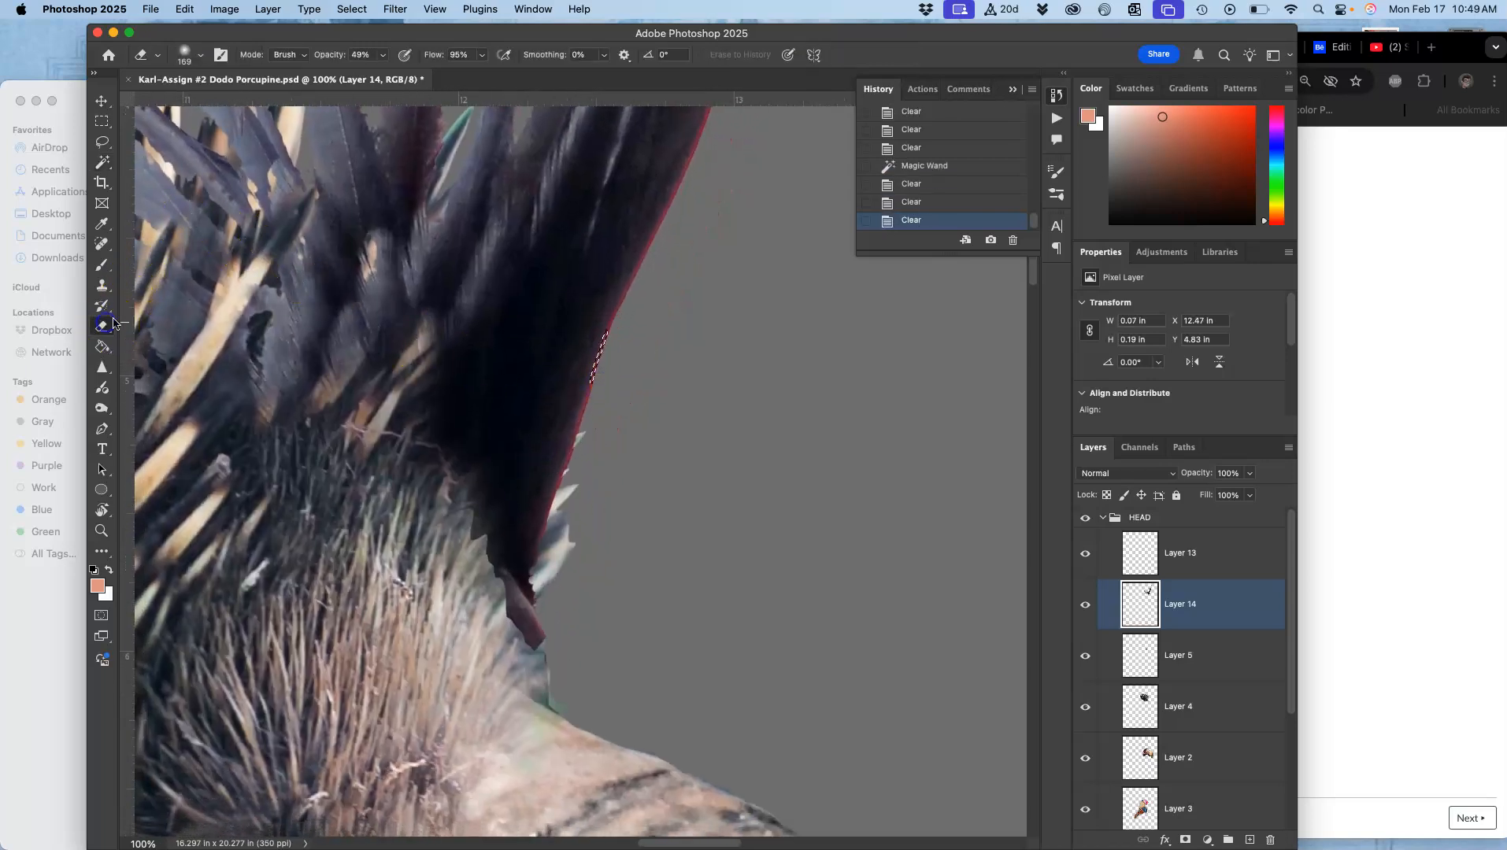
pyautogui.press('super+d')
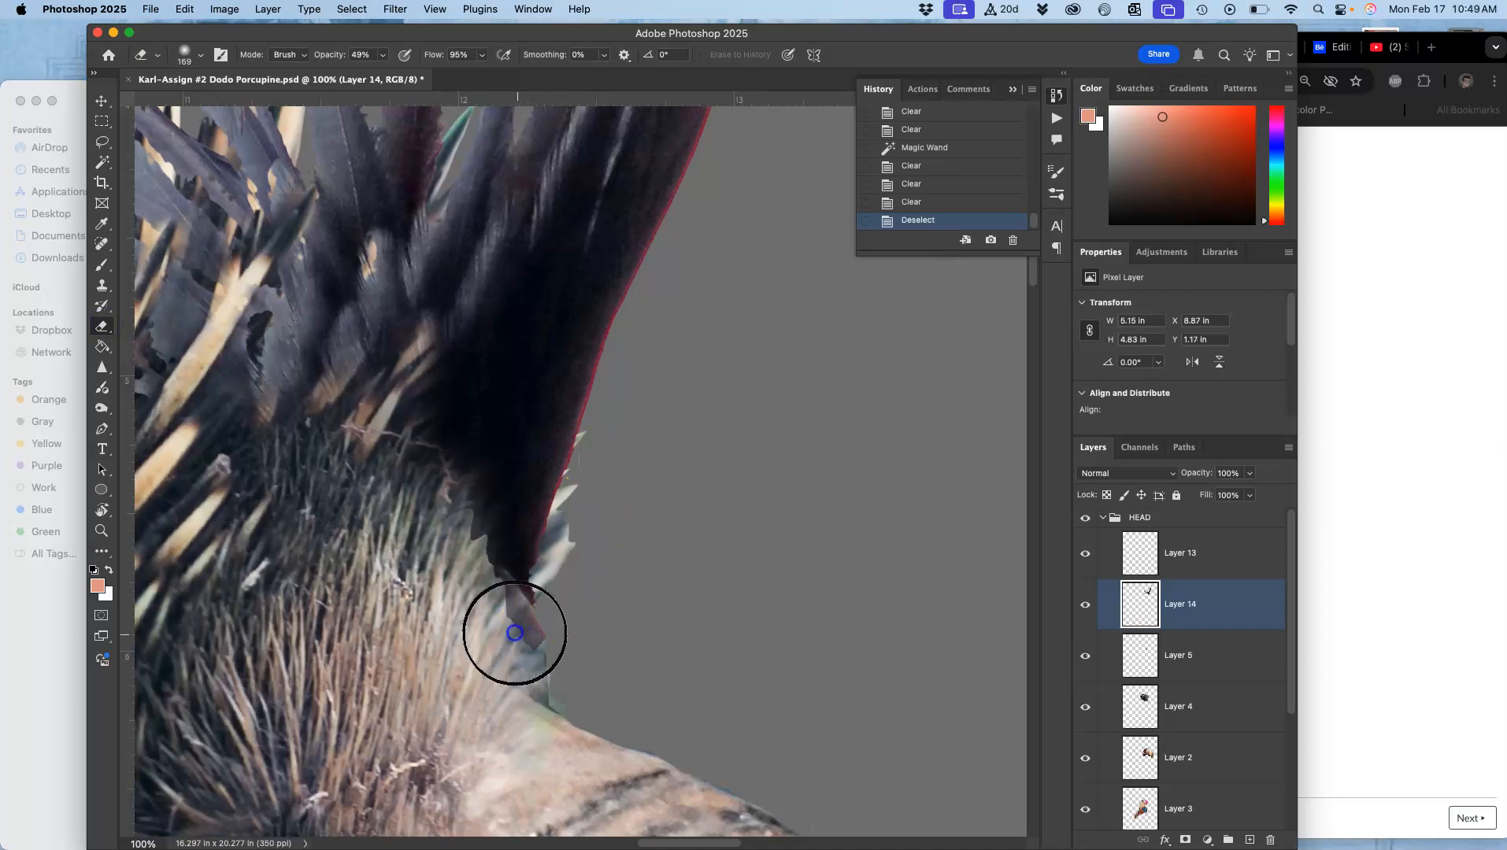
# Step: Erase the jagged fragments where the crest meets the neck on Layer 14
pyautogui.click(503, 608)
pyautogui.click(548, 575)
pyautogui.click(527, 619)
pyautogui.moveTo(533, 612); pyautogui.dragTo(528, 622)
pyautogui.moveTo(569, 543); pyautogui.dragTo(525, 622)
pyautogui.moveTo(592, 465); pyautogui.dragTo(558, 554)
pyautogui.click(529, 642)
pyautogui.click(460, 559)
pyautogui.moveTo(477, 558); pyautogui.dragTo(484, 635)
pyautogui.click(832, 549)
# Step: Review the whole composite, toggling the HEAD group's visibility and inspecting the body feathers up close
pyautogui.press('super+minus')
pyautogui.press('super+minus')
pyautogui.press('super+minus')
pyautogui.press('super+minus')
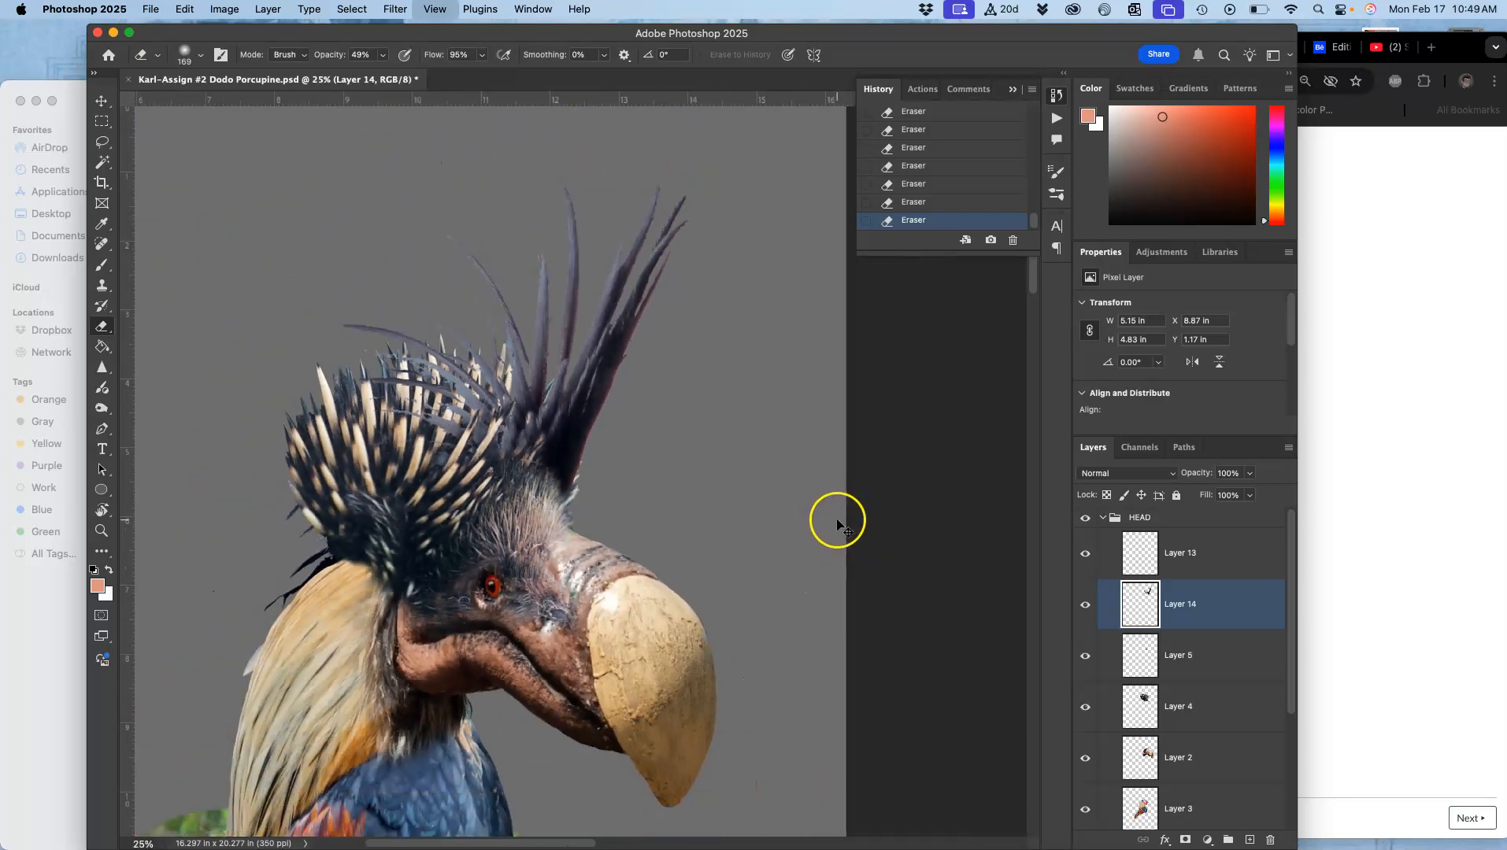
pyautogui.scroll(-6, 777, 447)
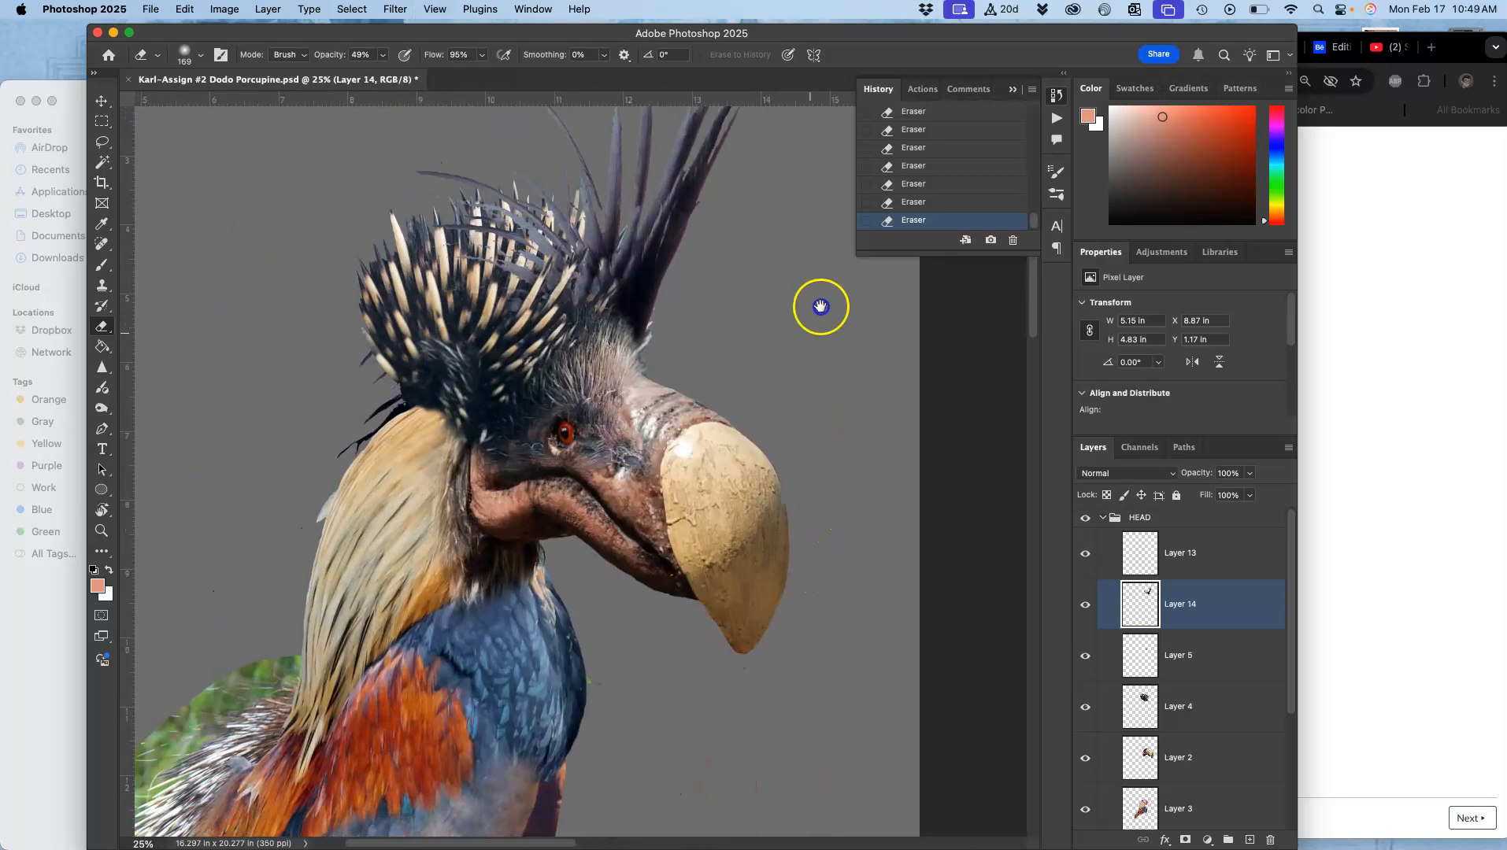
pyautogui.moveTo(780, 392); pyautogui.dragTo(817, 289)
pyautogui.moveTo(718, 507); pyautogui.dragTo(742, 425)
pyautogui.press('super+minus')
pyautogui.press('super+minus')
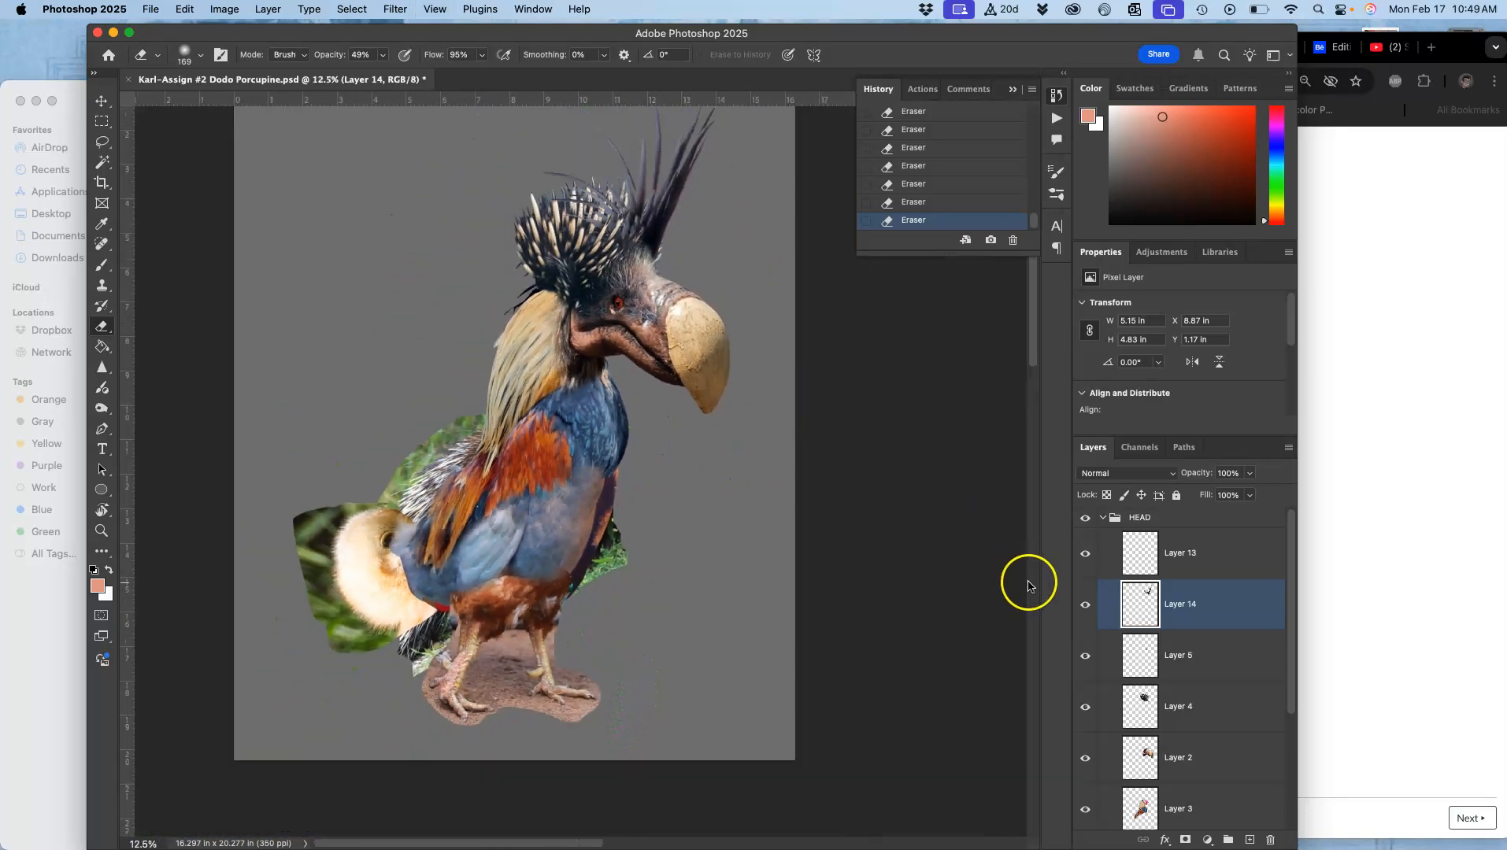
pyautogui.click(1102, 520)
pyautogui.click(1087, 520)
pyautogui.click(1086, 519)
pyautogui.click(1086, 519)
pyautogui.click(1085, 520)
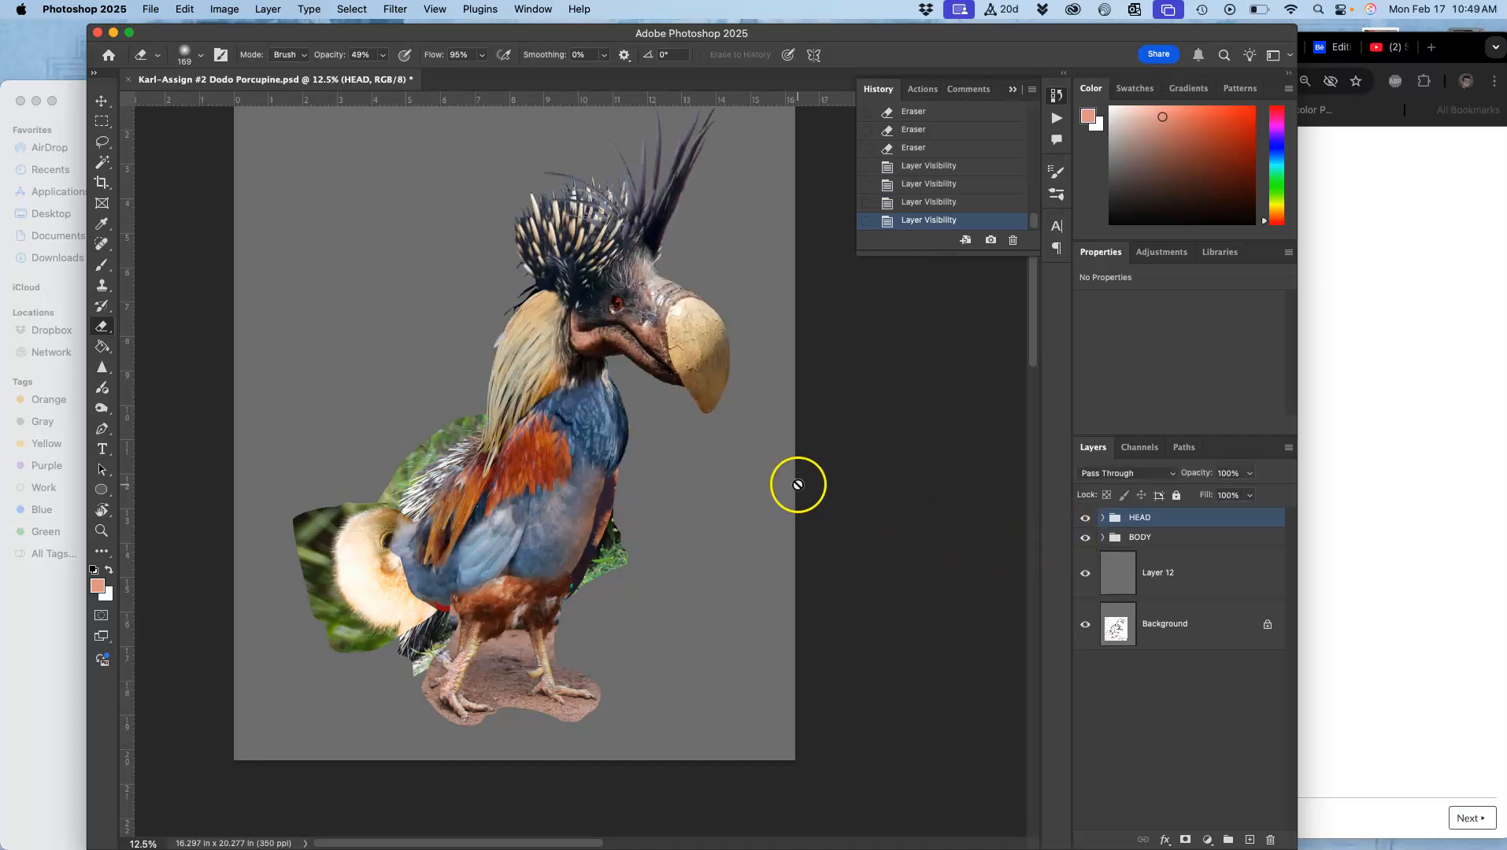
pyautogui.click(1103, 518)
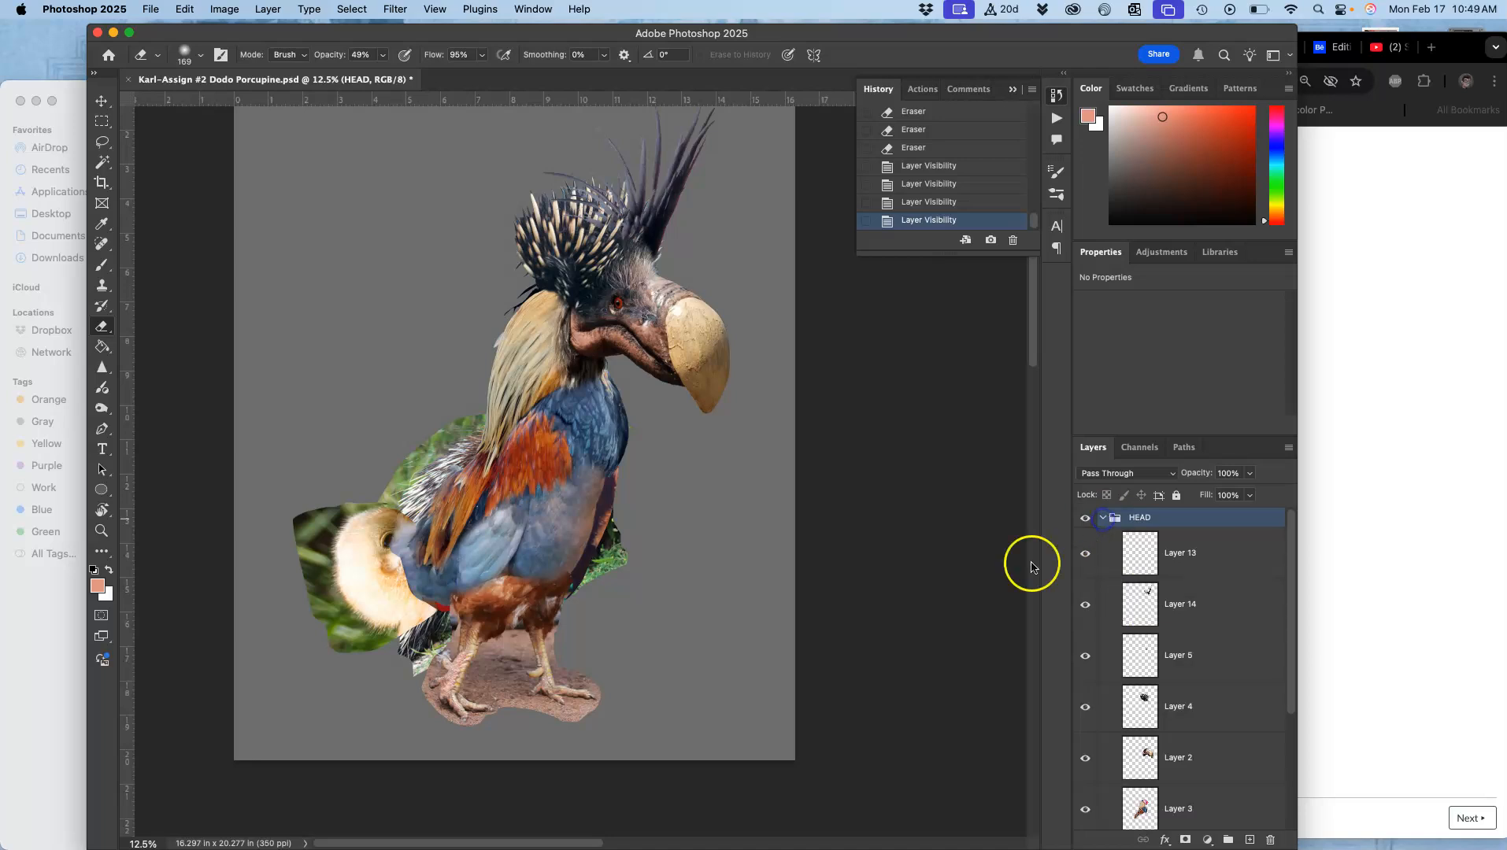
pyautogui.press('super+equal')
pyautogui.press('super+equal')
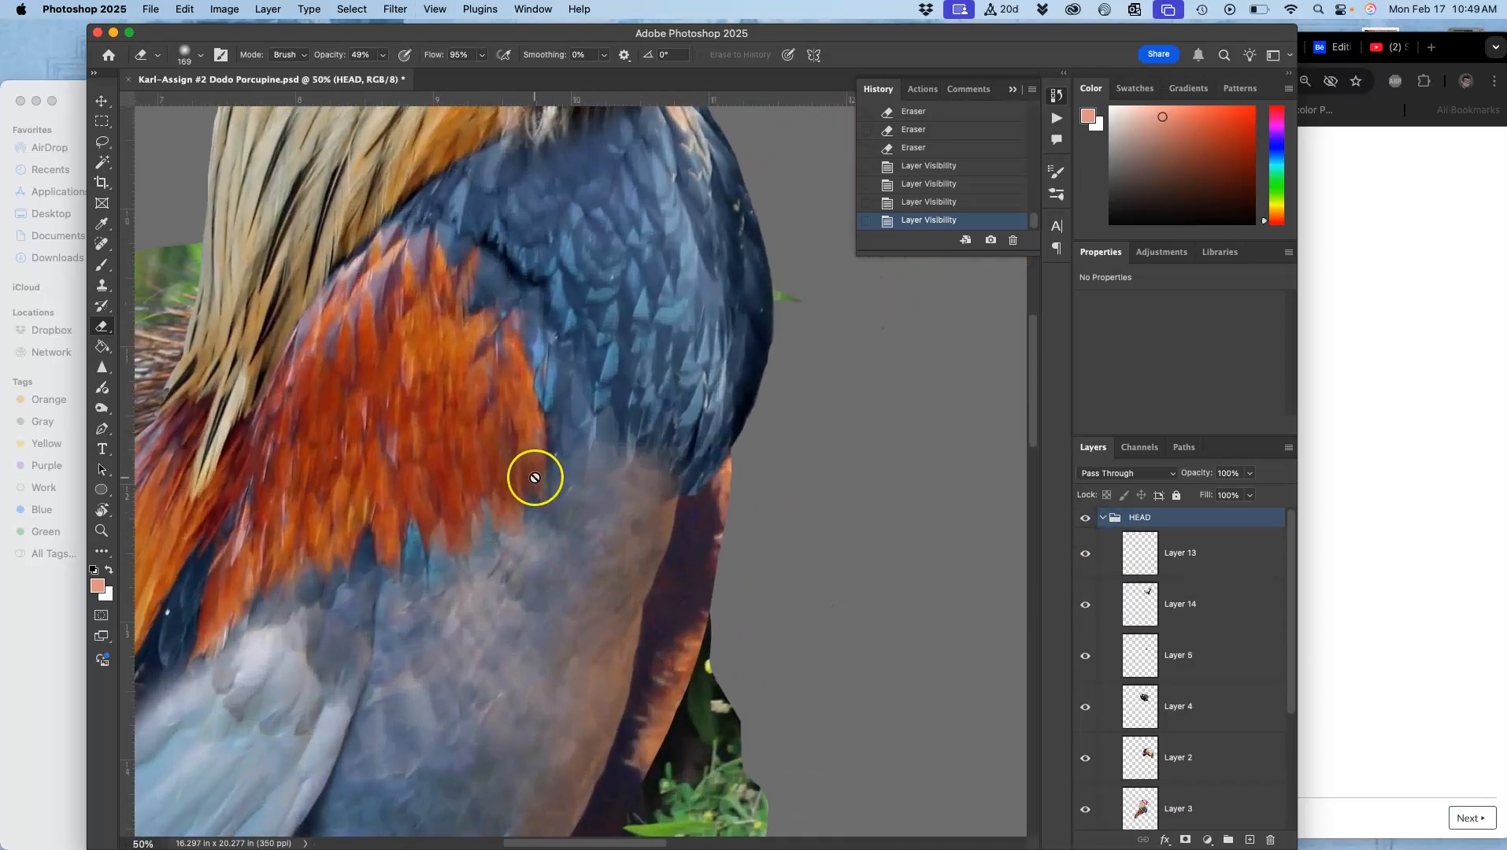
pyautogui.moveTo(477, 565); pyautogui.dragTo(759, 456)
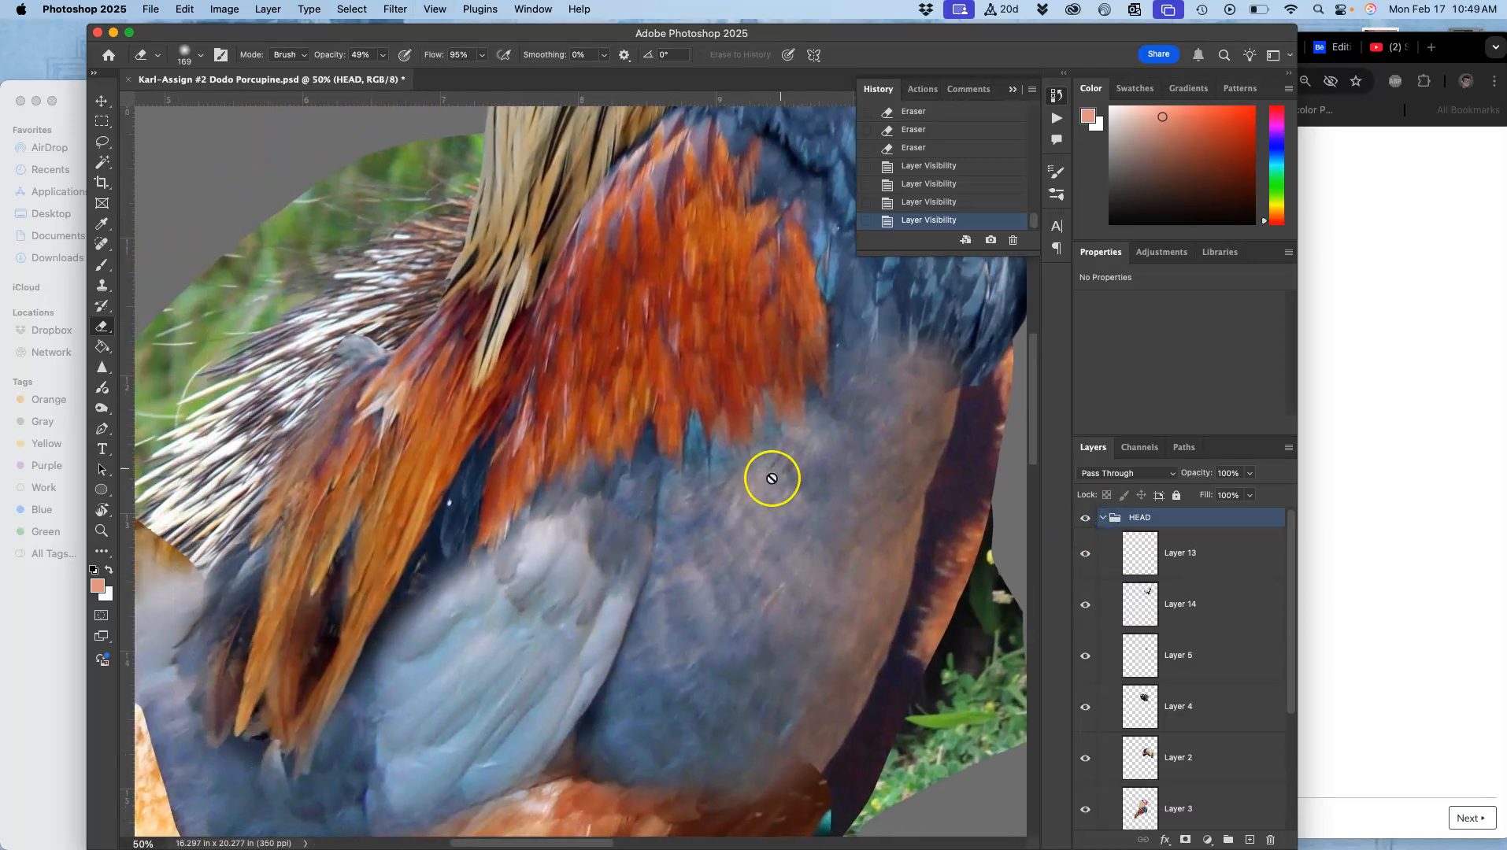
pyautogui.press('super+minus')
pyautogui.press('super+minus')
pyautogui.press('super+minus')
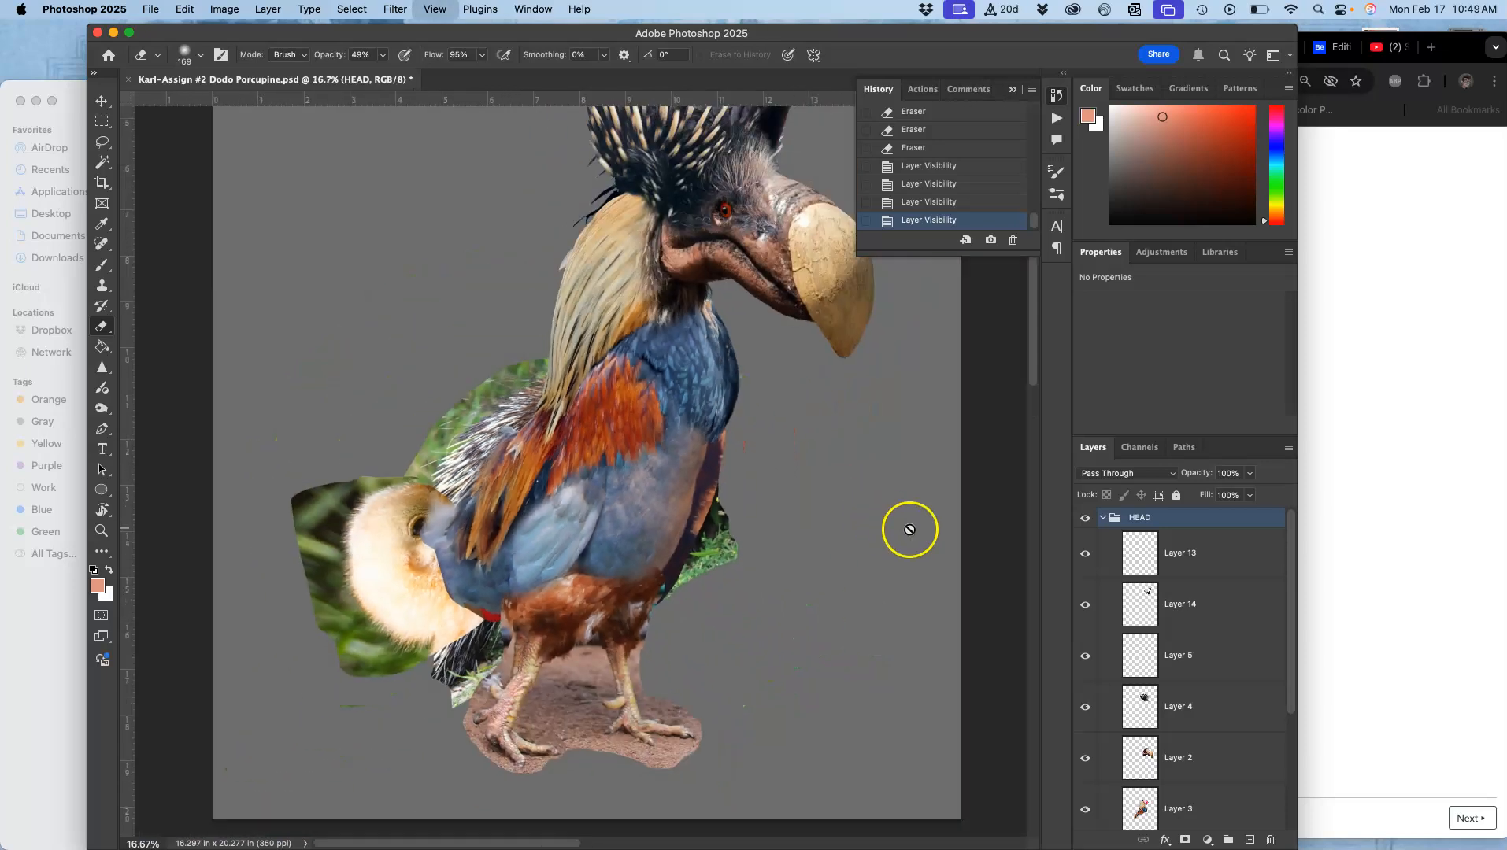
# Step: Save the document with the HEAD group collapsed and hidden, and select the BODY group
pyautogui.click(1103, 517)
pyautogui.click(1085, 518)
pyautogui.press('super+s')
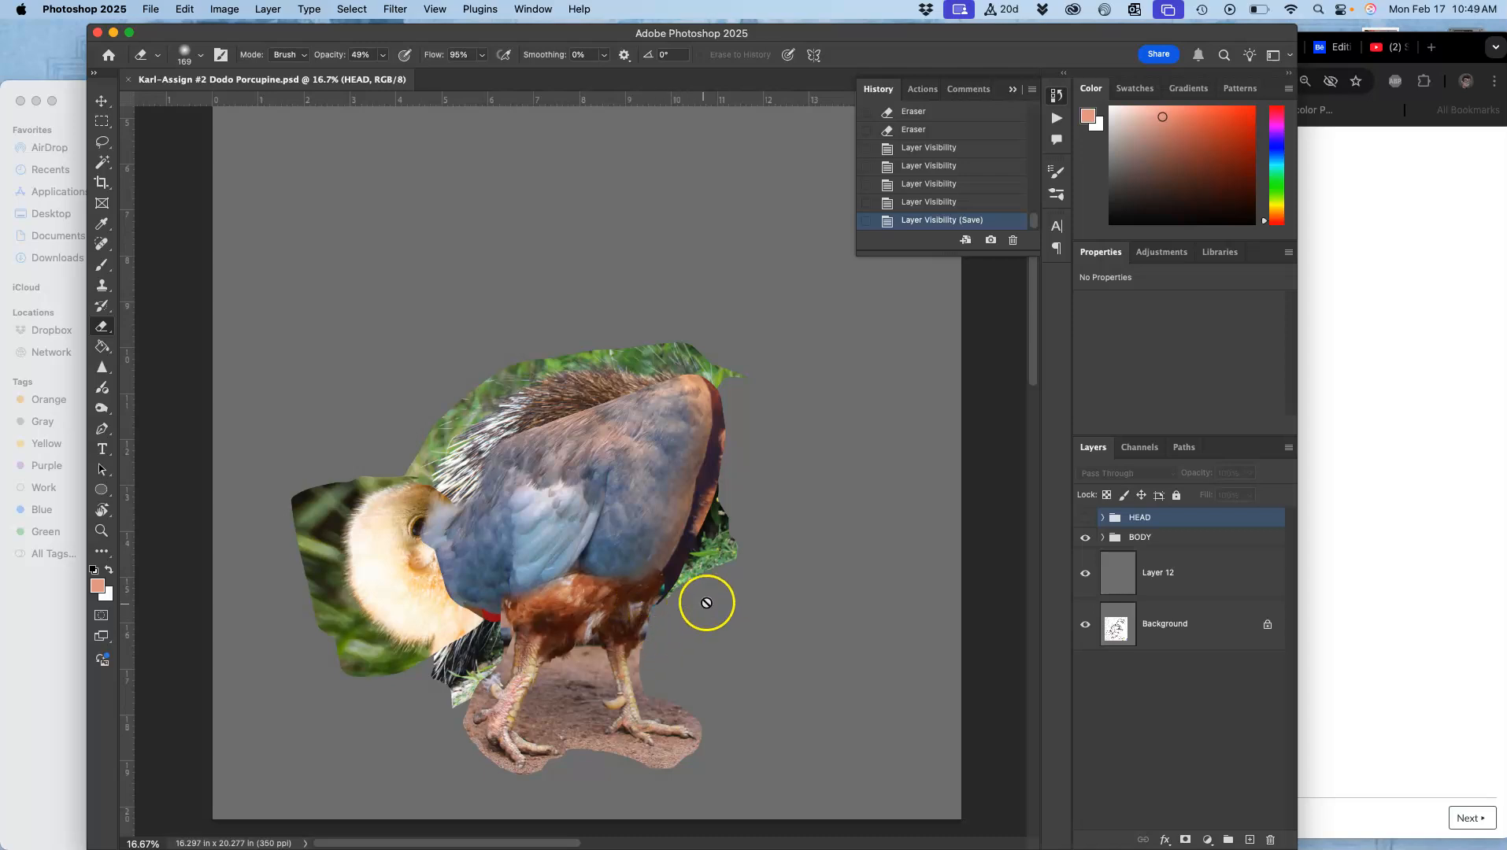
pyautogui.click(1096, 536)
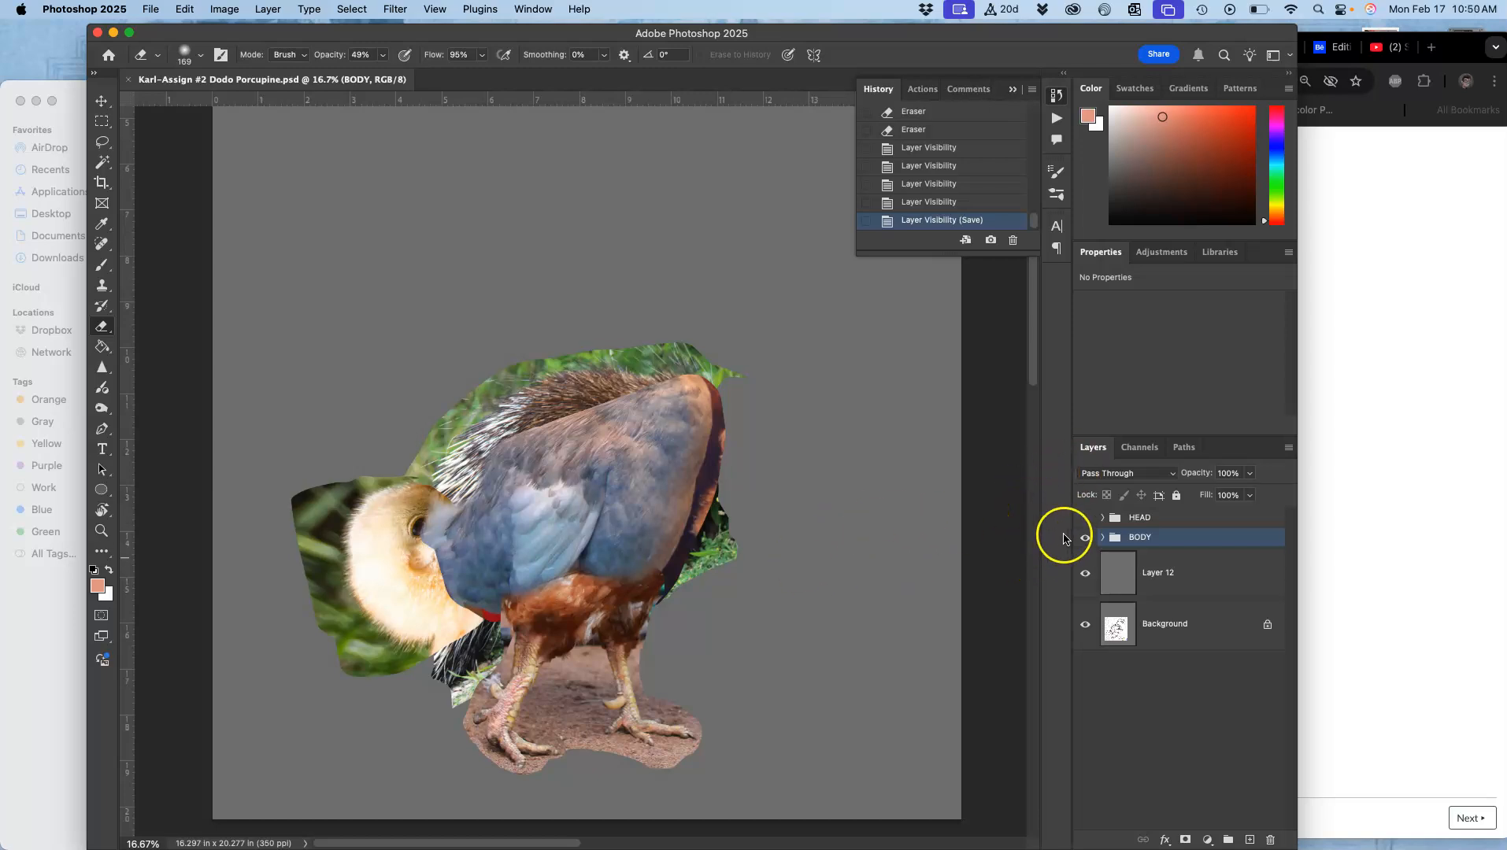
# Step: Show the HEAD group, expand the BODY group, and toggle Layer 9 and Layer 7 off and on to compare them
pyautogui.click(1084, 518)
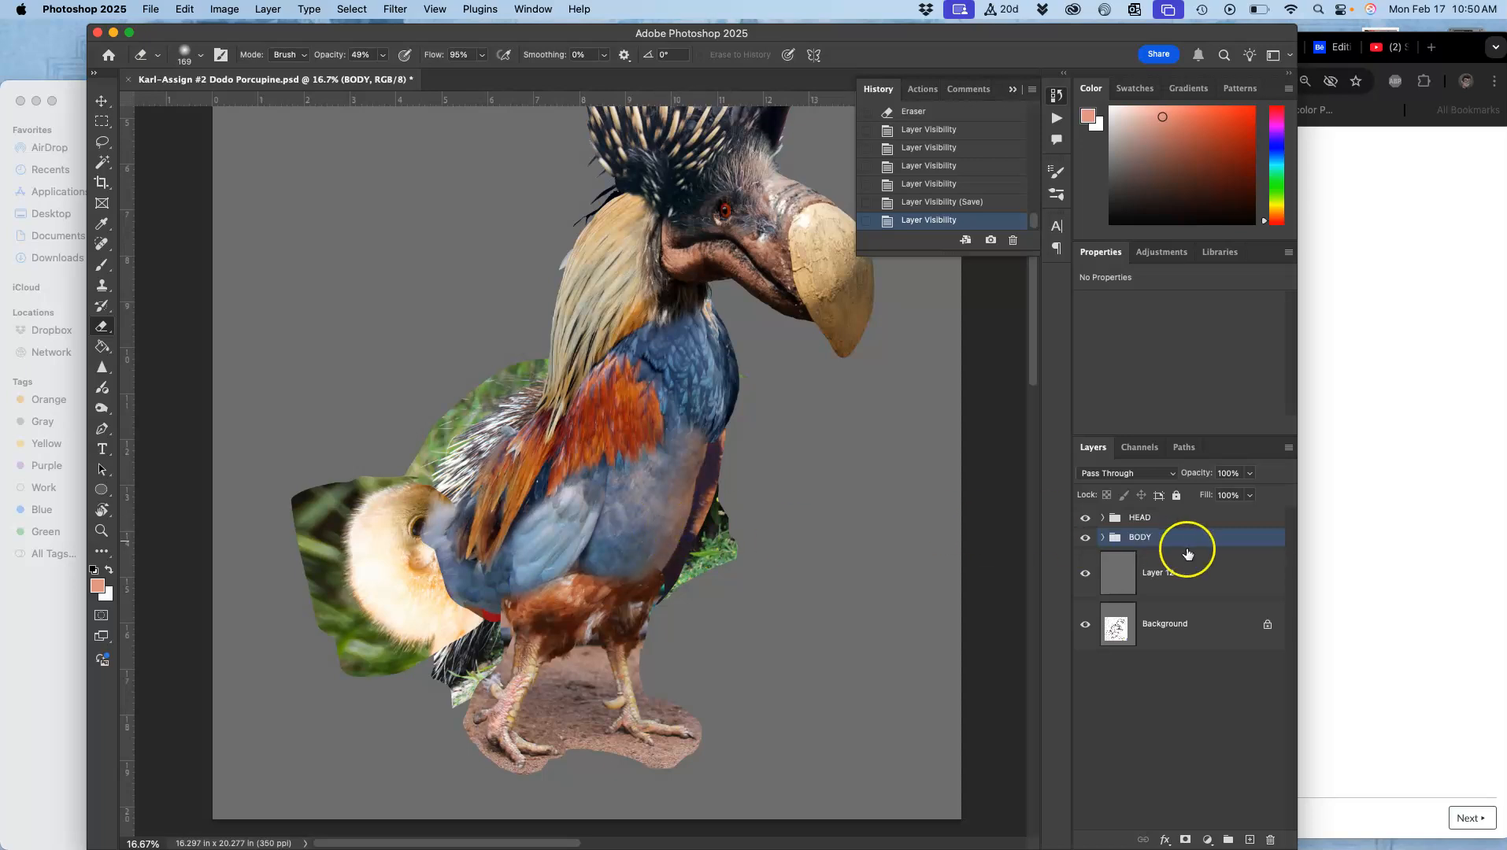
pyautogui.click(1103, 538)
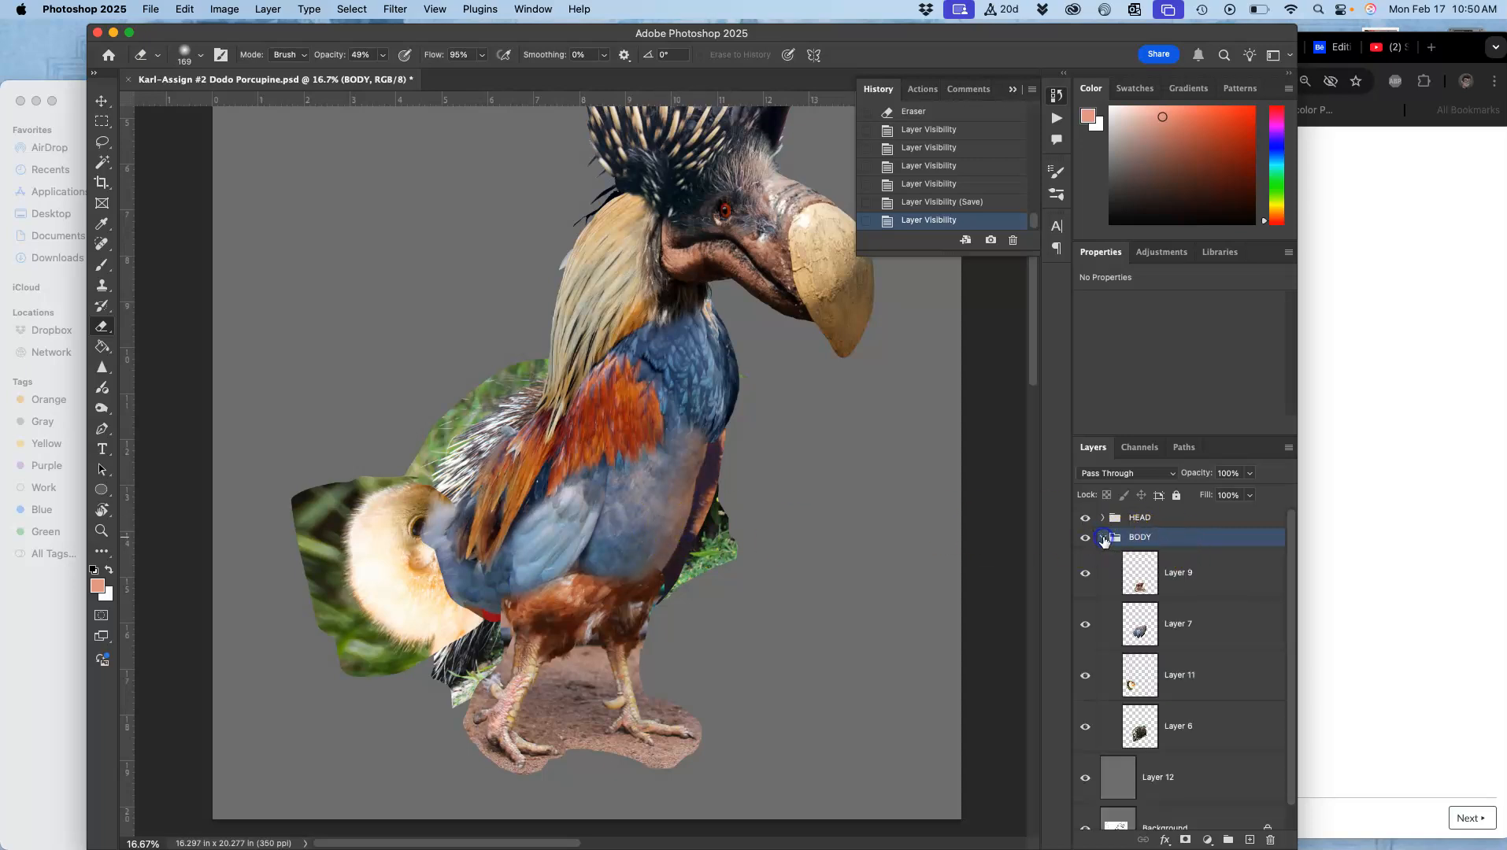
pyautogui.click(1086, 578)
pyautogui.click(1086, 577)
pyautogui.click(1084, 624)
pyautogui.click(1085, 624)
pyautogui.click(1085, 583)
pyautogui.click(1085, 583)
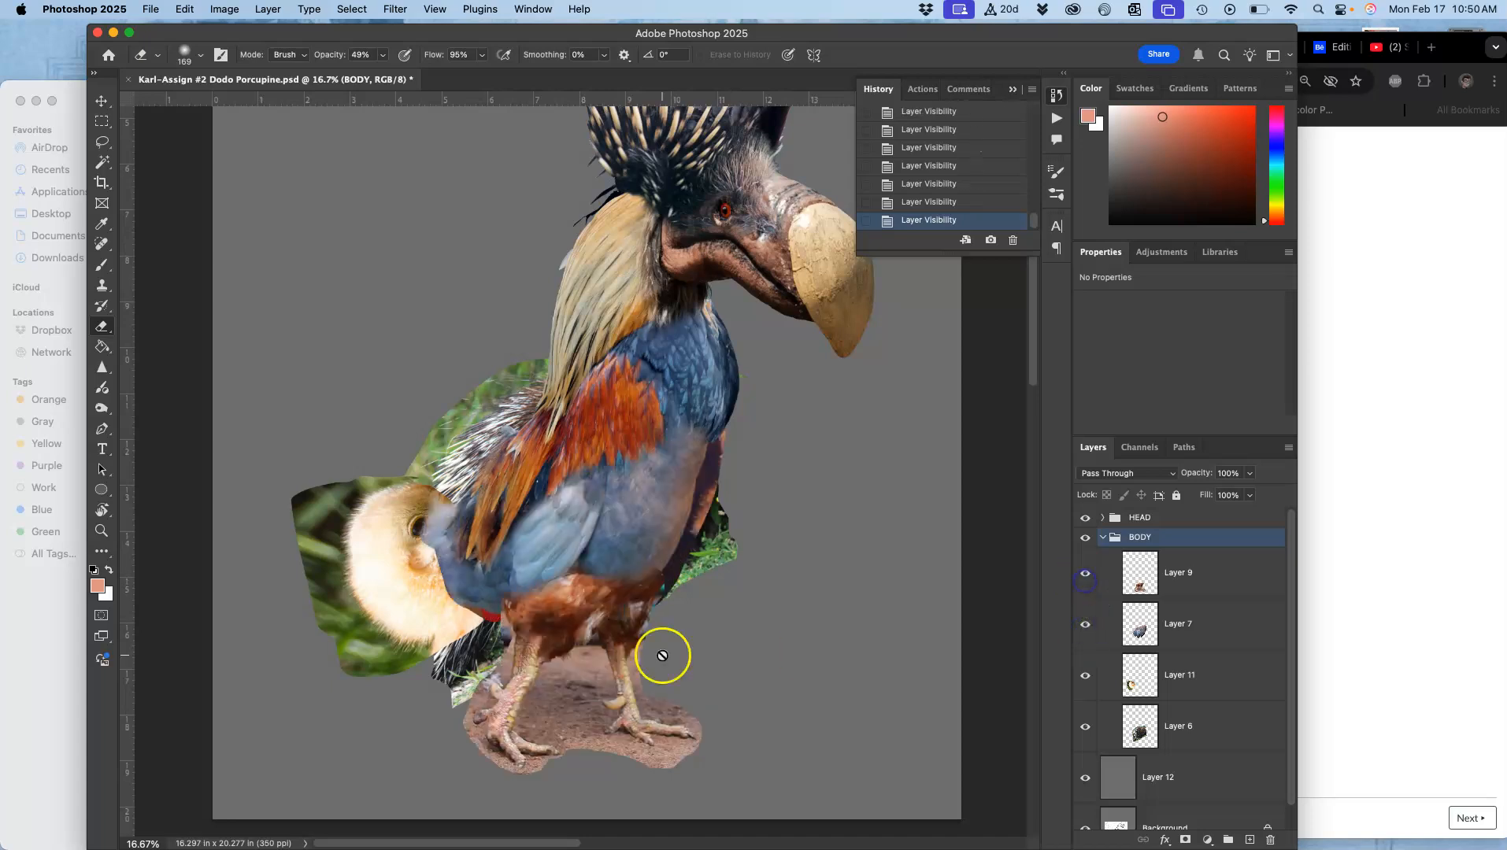
# Step: Apply Levels to Layer 9 with the midtone input at 0.80 and the output white level at 248
pyautogui.click(1167, 592)
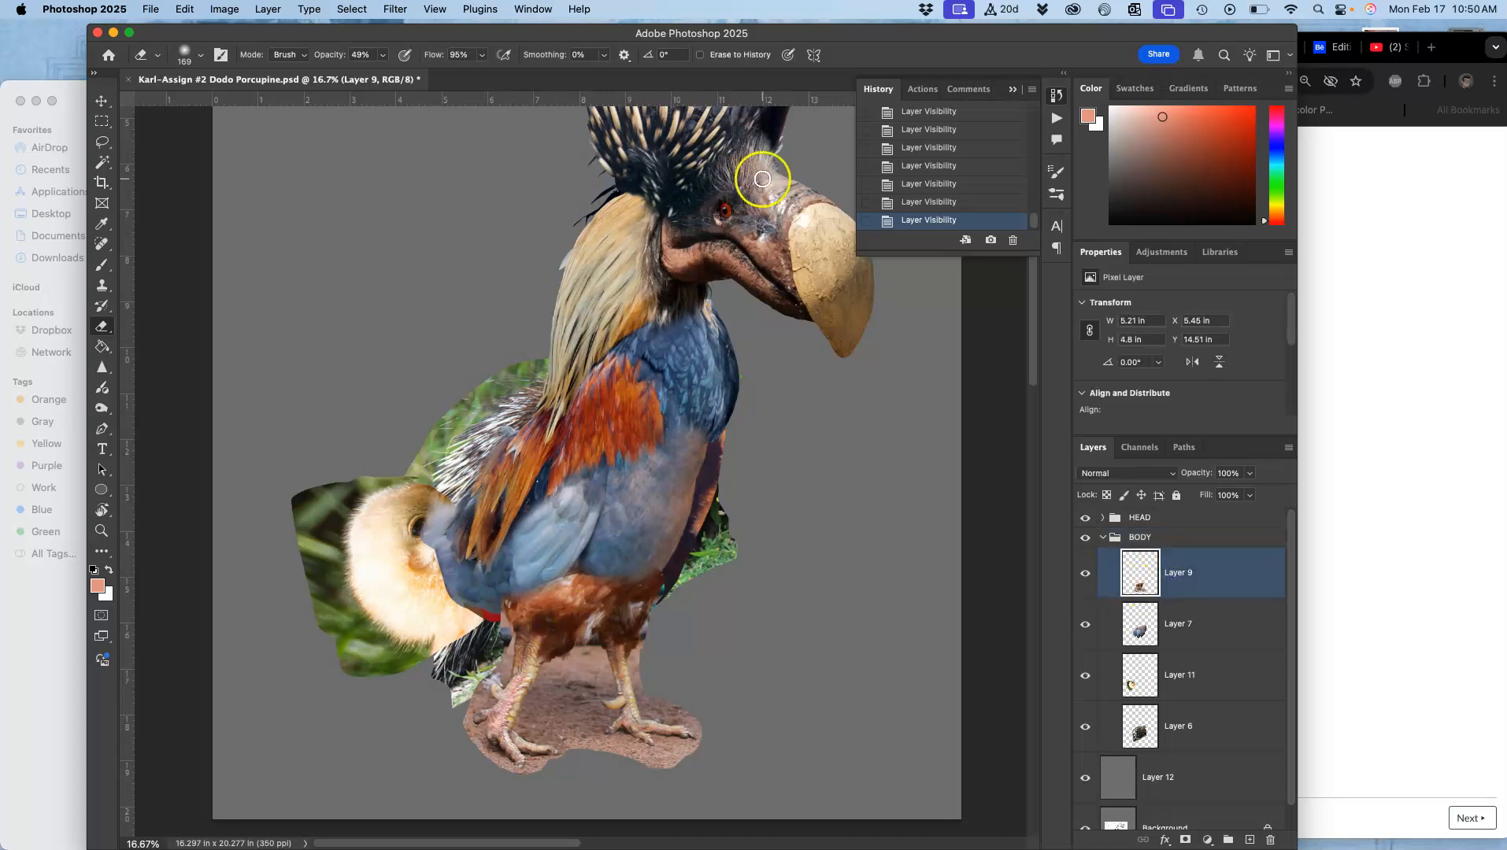
pyautogui.click(224, 10)
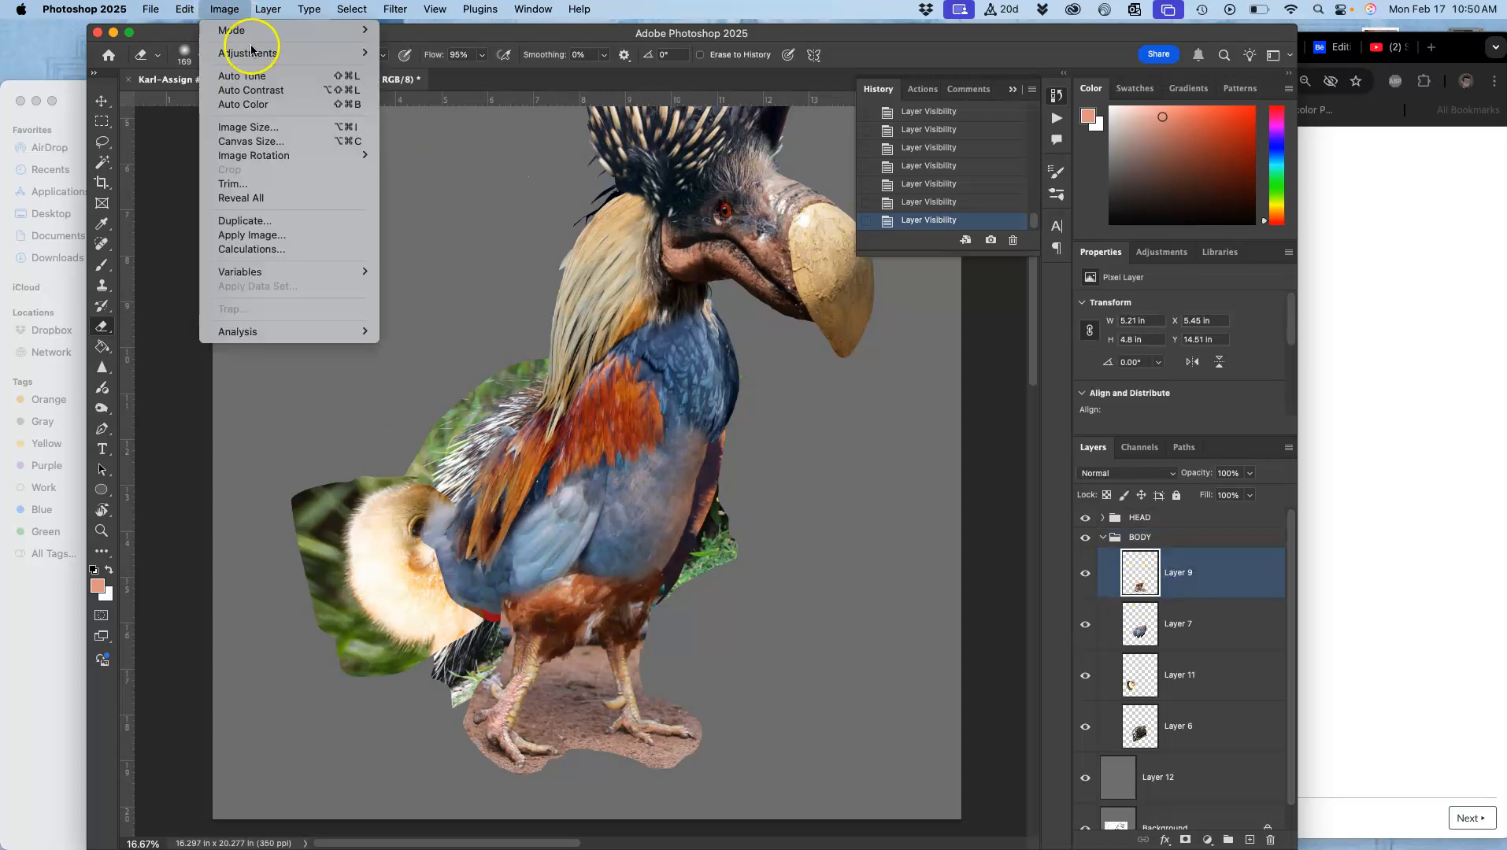
pyautogui.moveTo(251, 50)
pyautogui.click(418, 63)
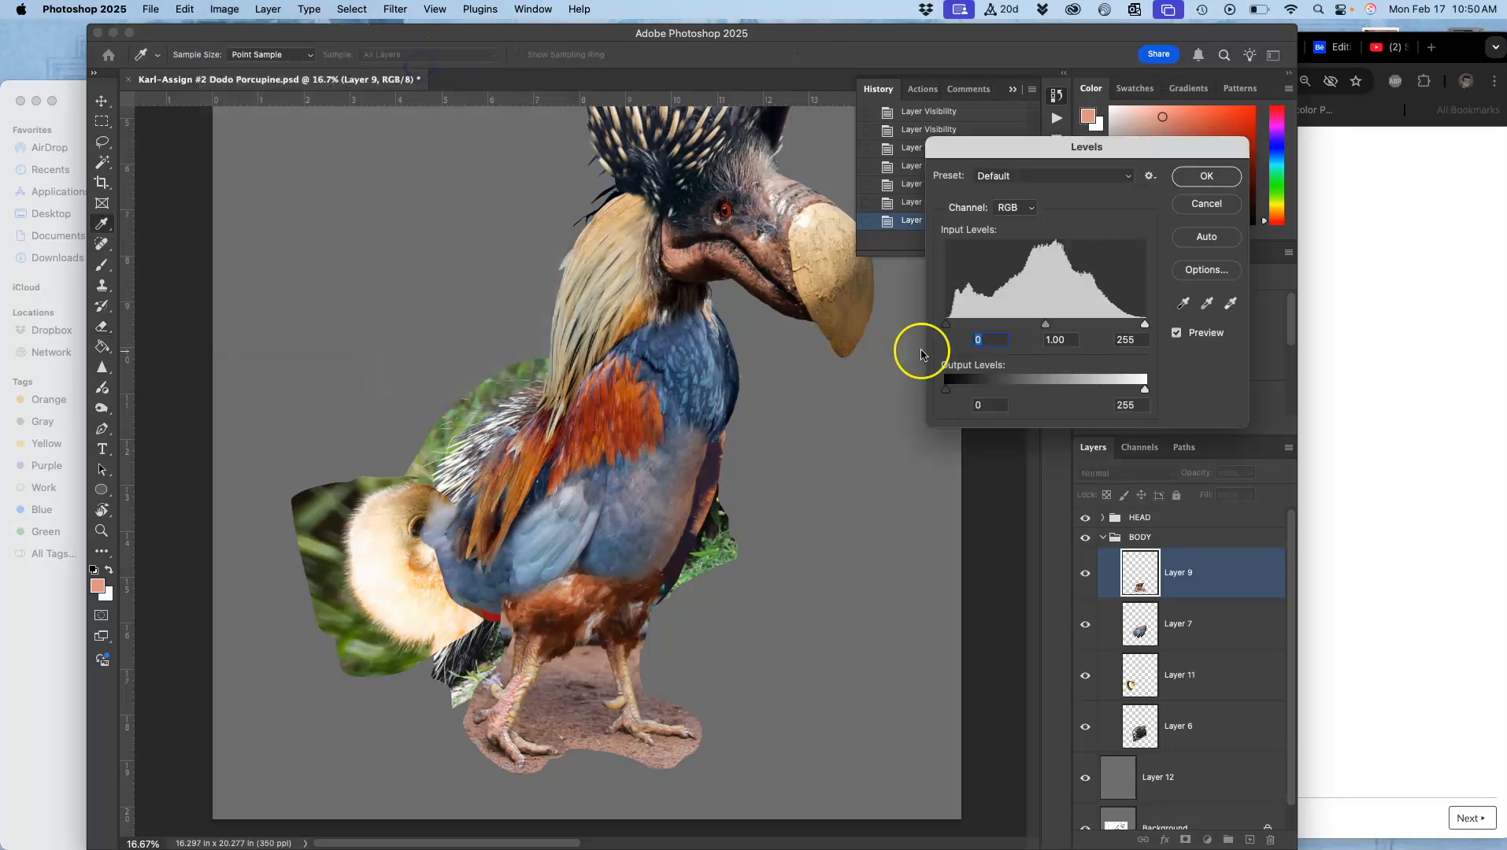
pyautogui.moveTo(1047, 323)
pyautogui.mouseDown()
pyautogui.moveTo(1026, 324)
pyautogui.moveTo(1069, 318)
pyautogui.moveTo(1054, 318)
pyautogui.mouseUp()
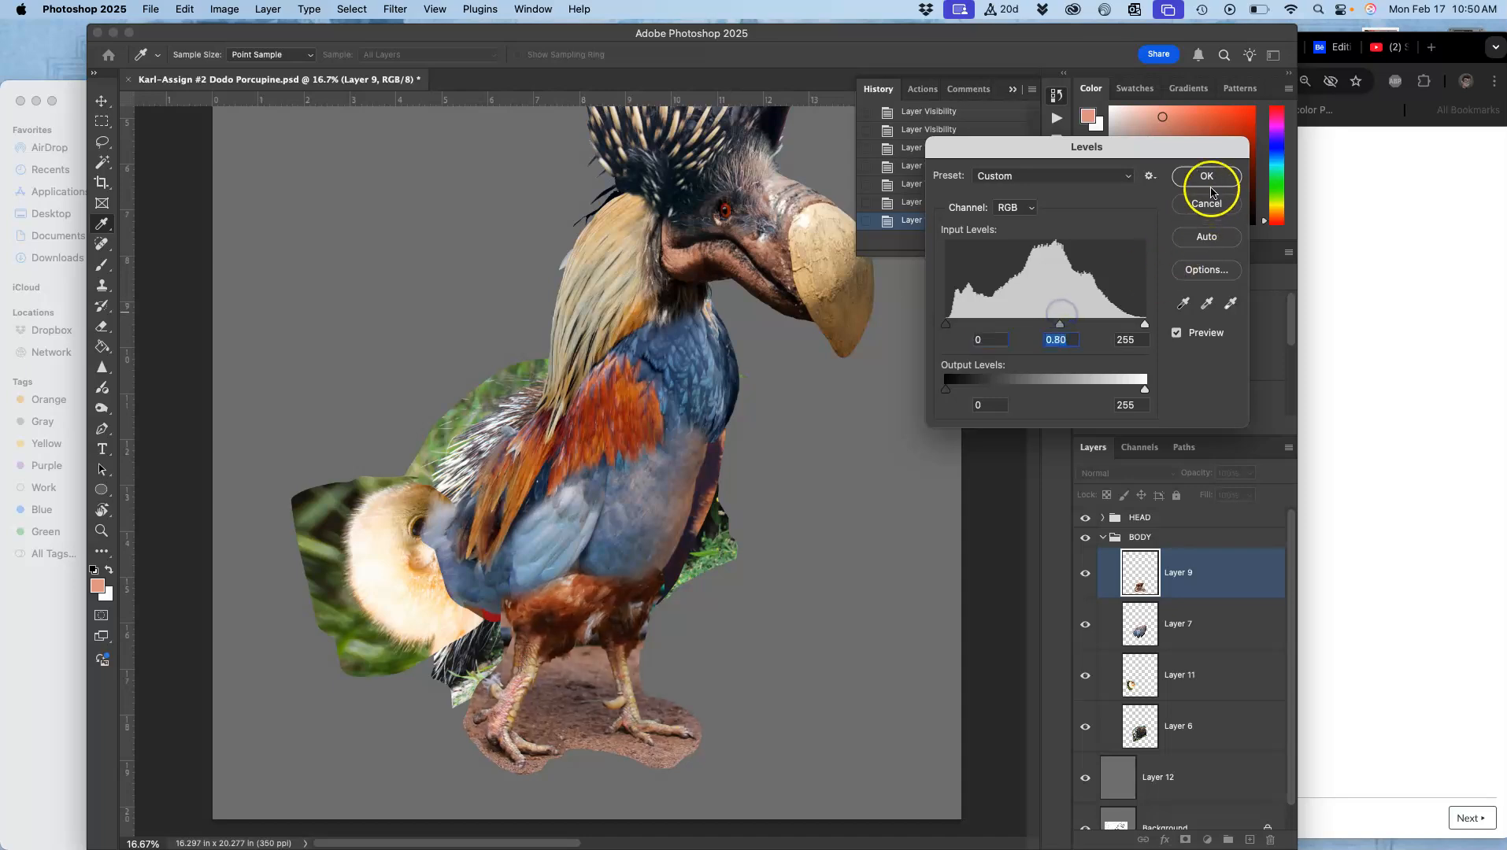
pyautogui.click(1144, 389)
pyautogui.moveTo(1145, 390); pyautogui.dragTo(1132, 389)
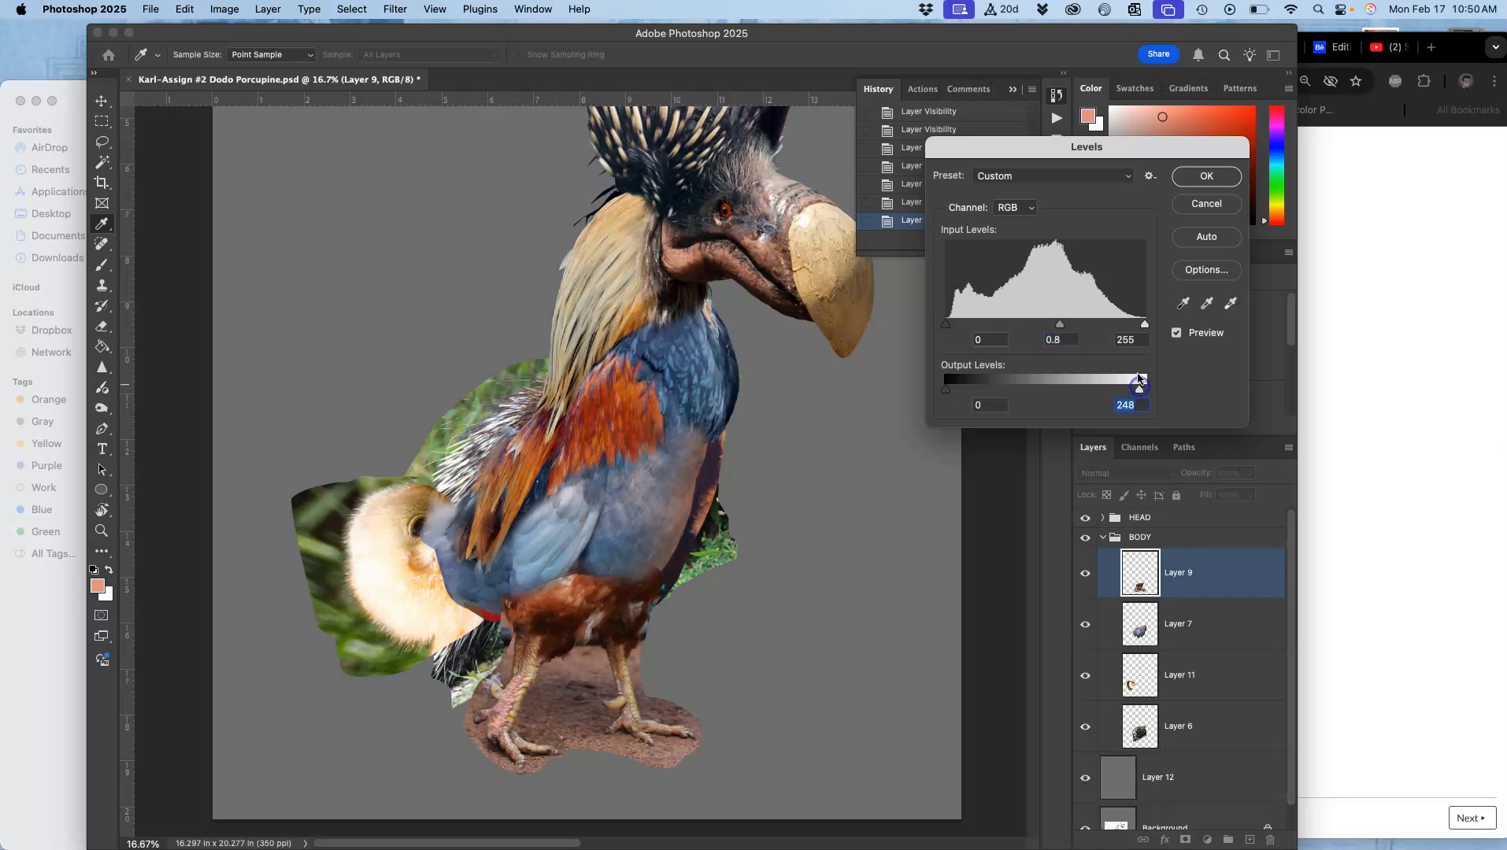
pyautogui.click(1205, 177)
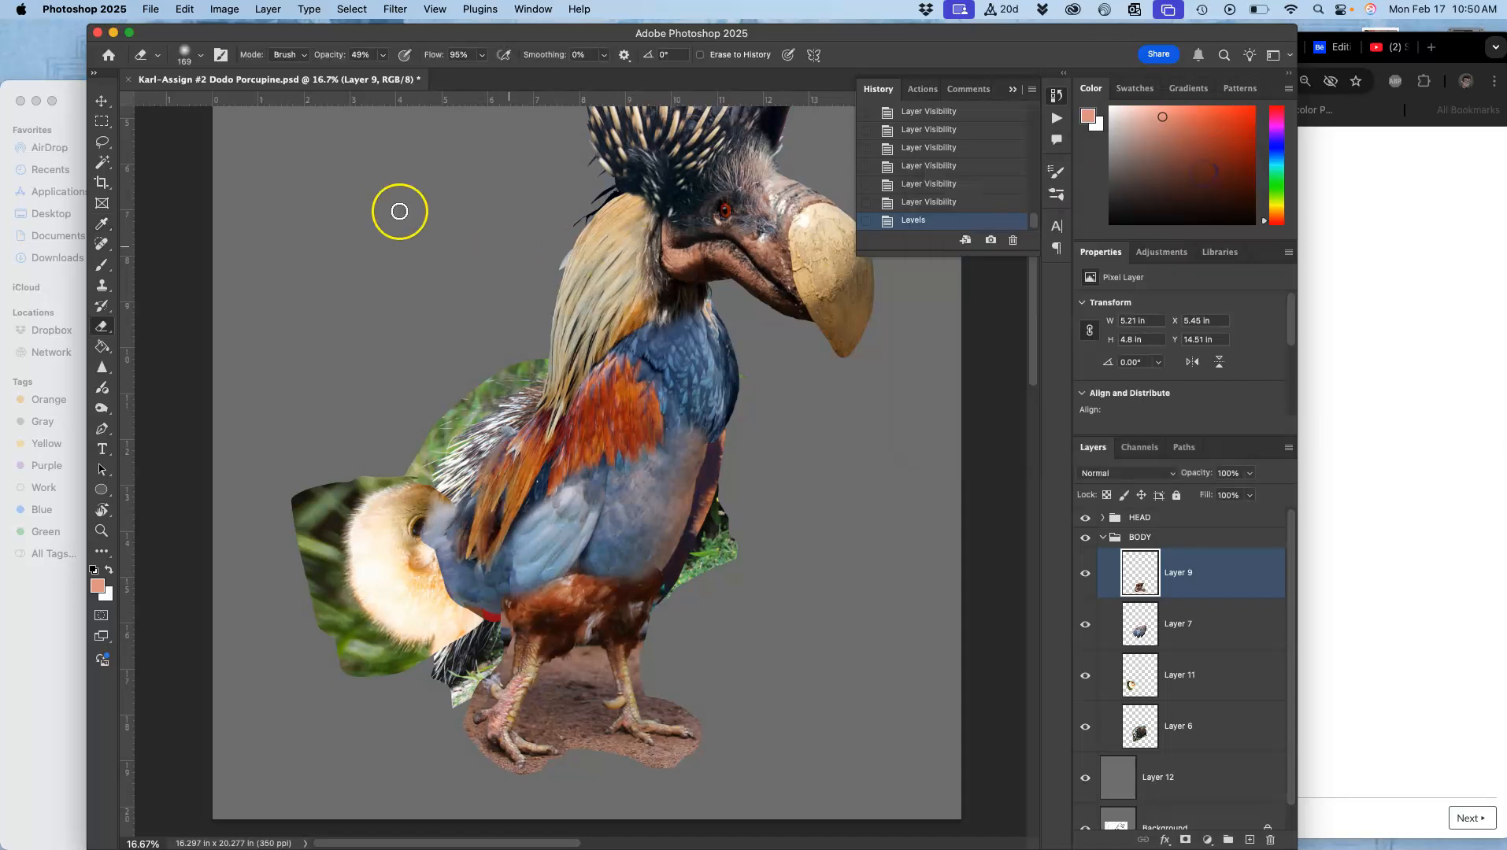
# Step: Apply Color Balance to Layer 9, warming midtones, setting shadows to -14, 0, +20 and highlights to +3, -4, -13
pyautogui.click(224, 10)
pyautogui.moveTo(241, 55)
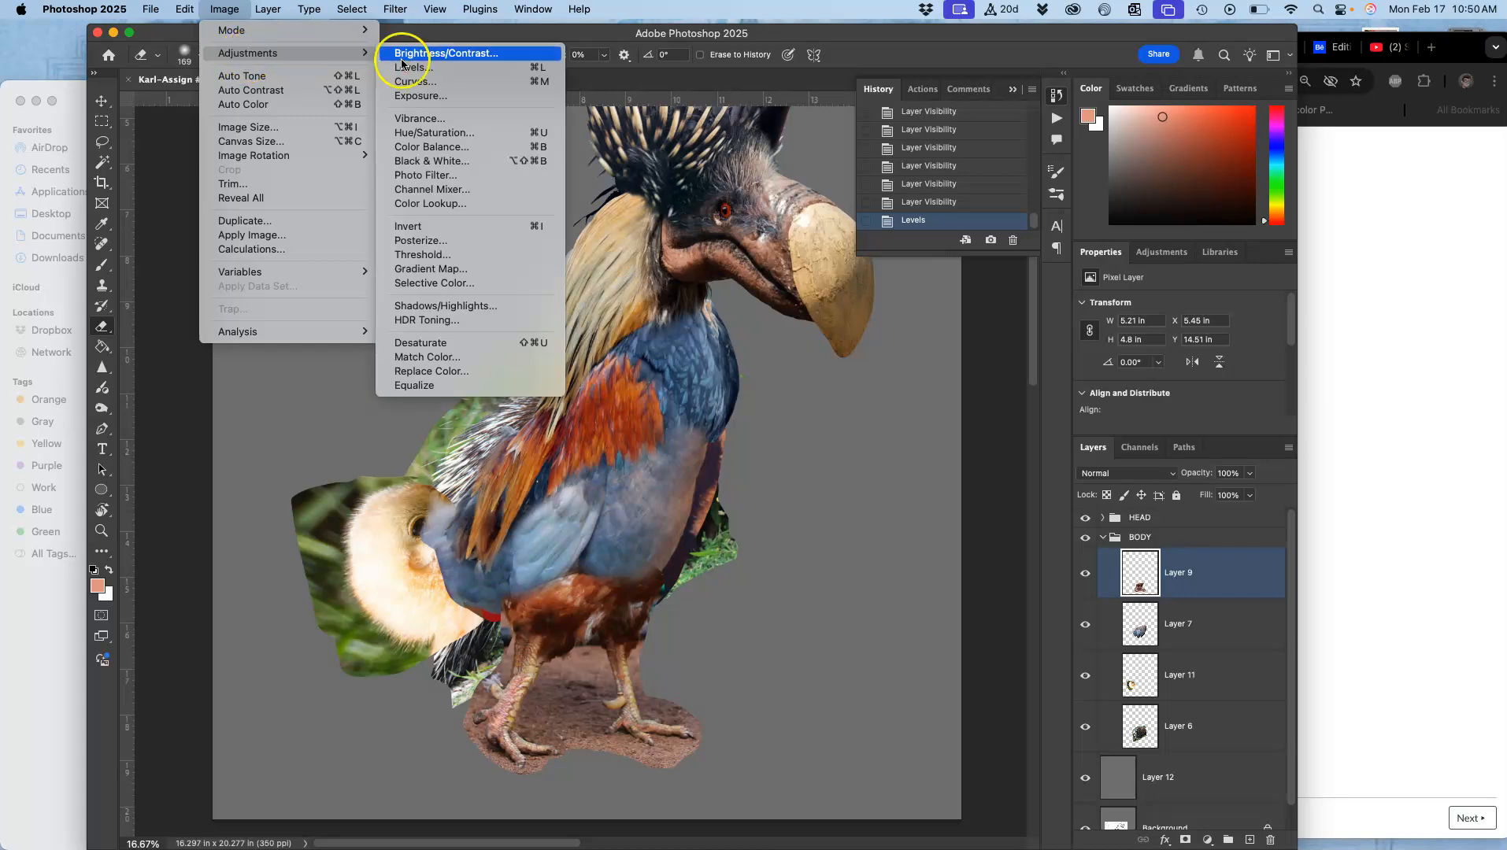
pyautogui.click(445, 147)
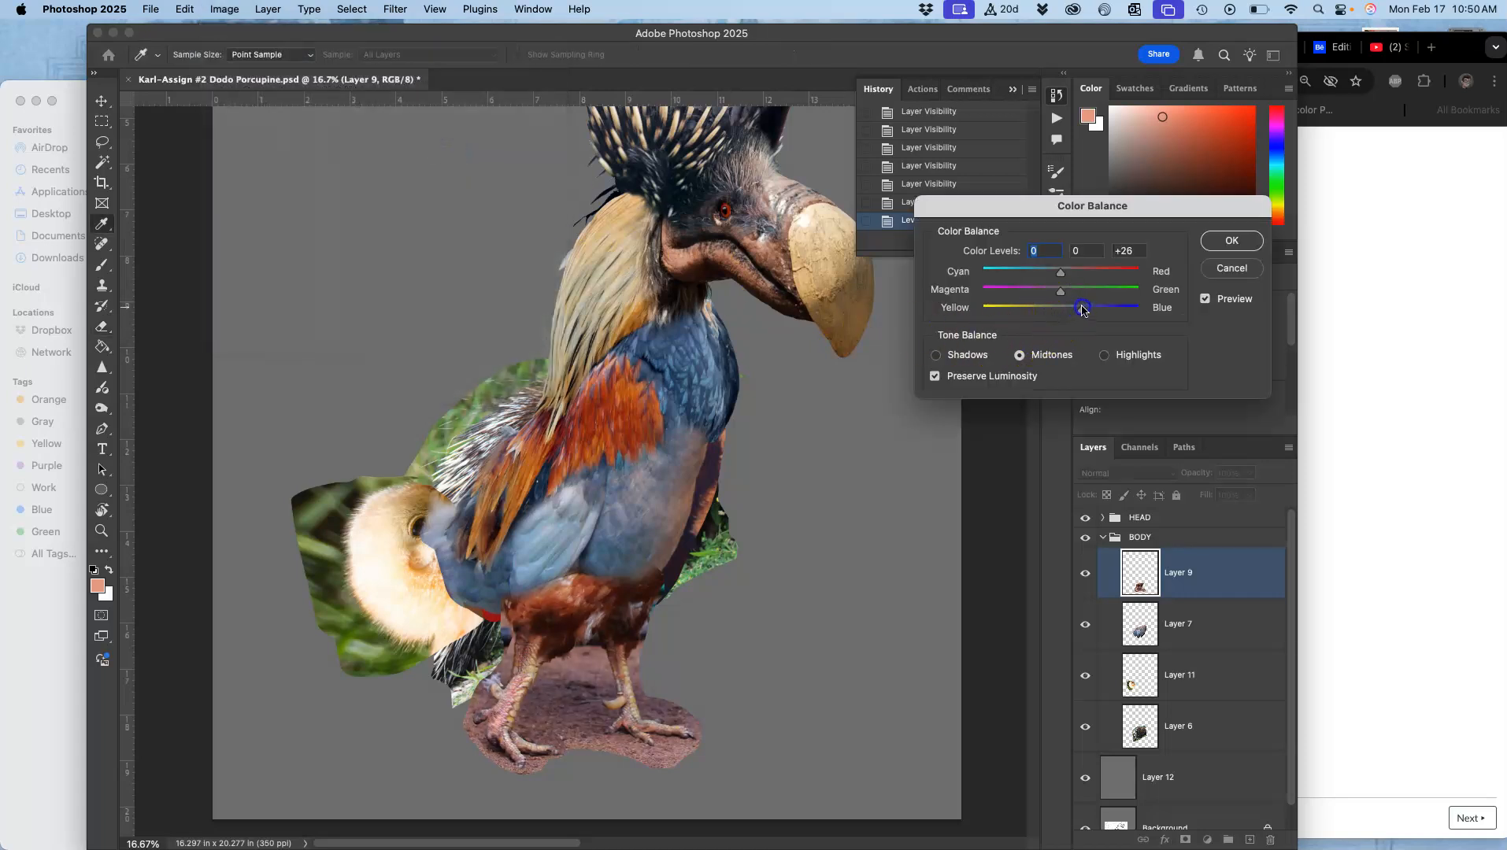
pyautogui.moveTo(1085, 308); pyautogui.dragTo(1082, 308)
pyautogui.moveTo(1081, 310); pyautogui.dragTo(1081, 314)
pyautogui.click(937, 358)
pyautogui.moveTo(1061, 311); pyautogui.dragTo(1077, 313)
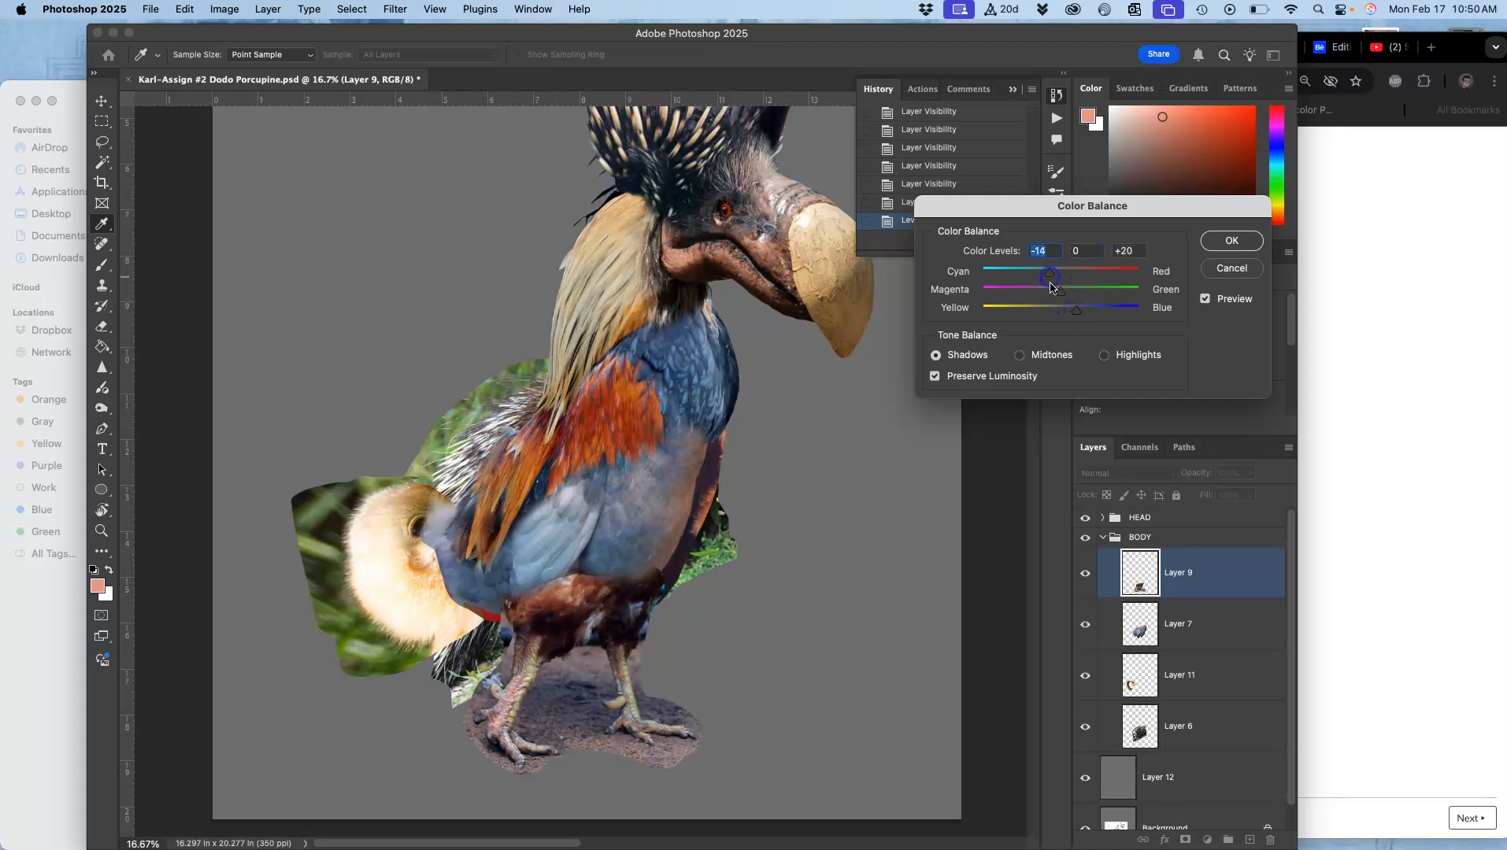
pyautogui.click(1110, 355)
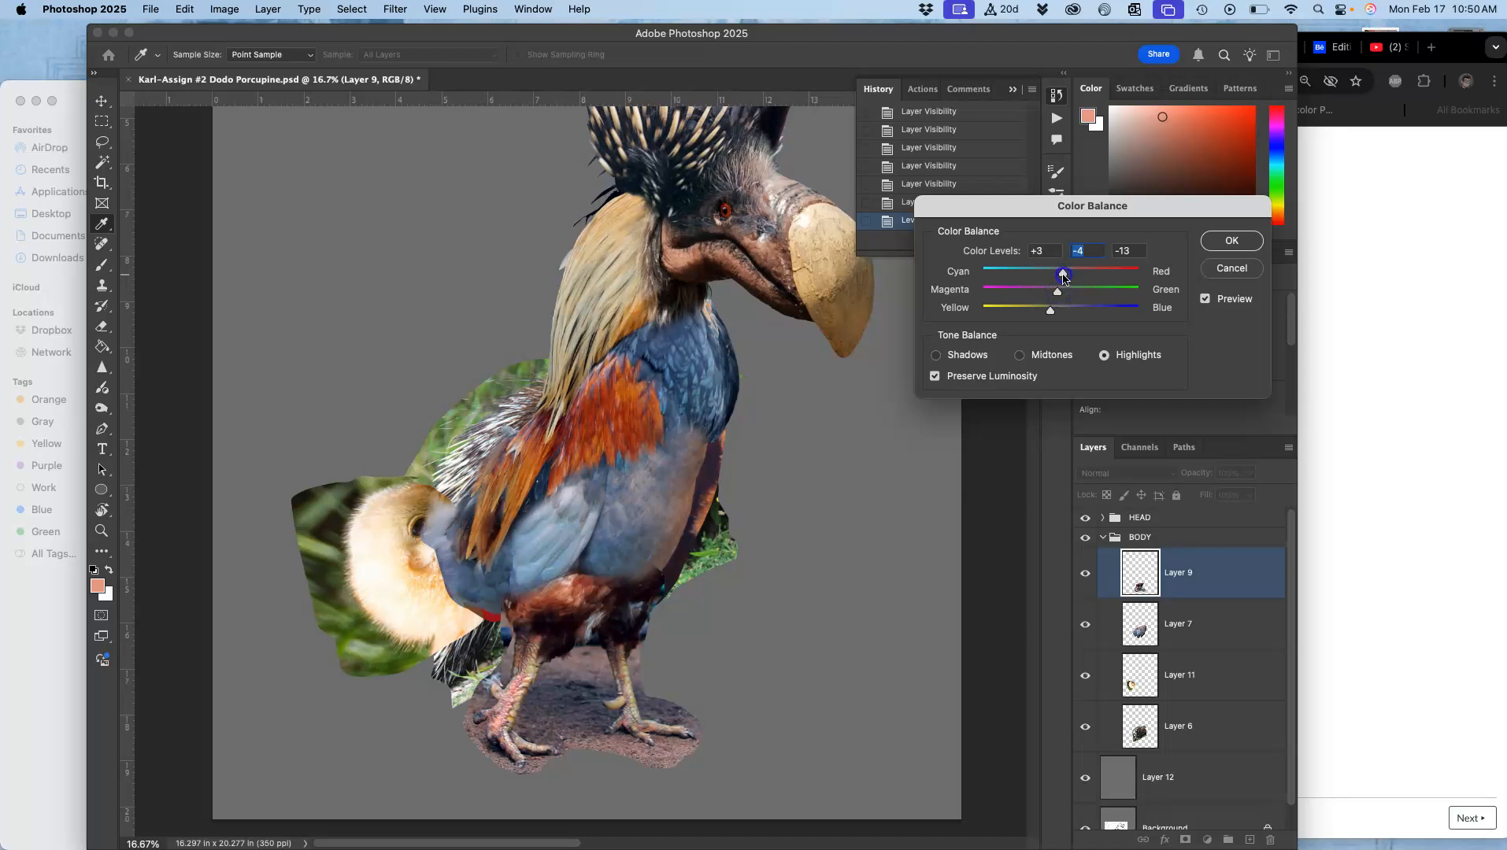
pyautogui.click(1230, 241)
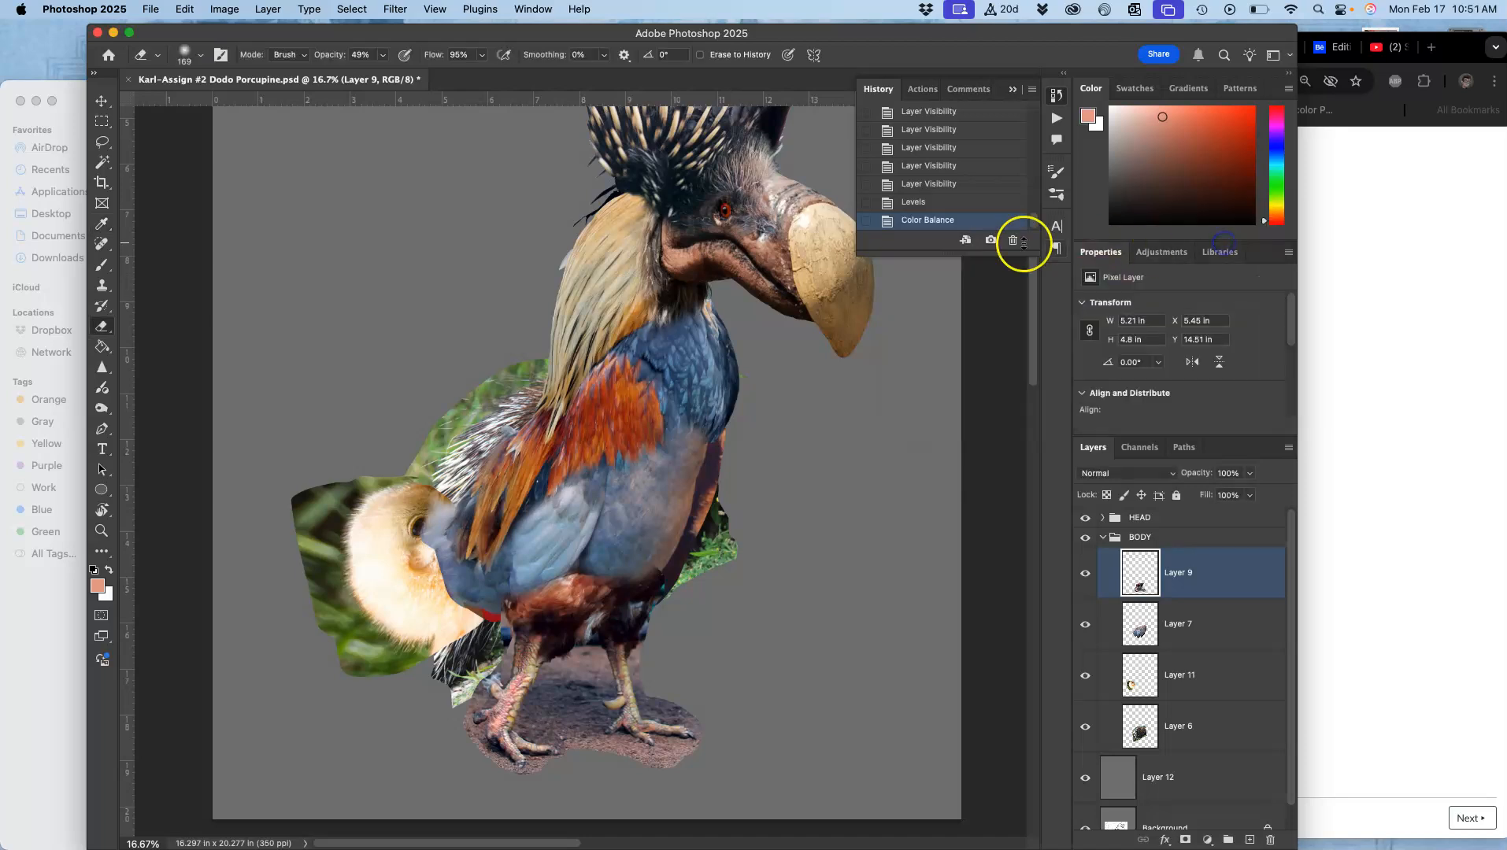
# Step: Step back and forth through the history states to compare Layer 9 before and after the Levels and Color Balance edits
pyautogui.click(919, 205)
pyautogui.click(924, 186)
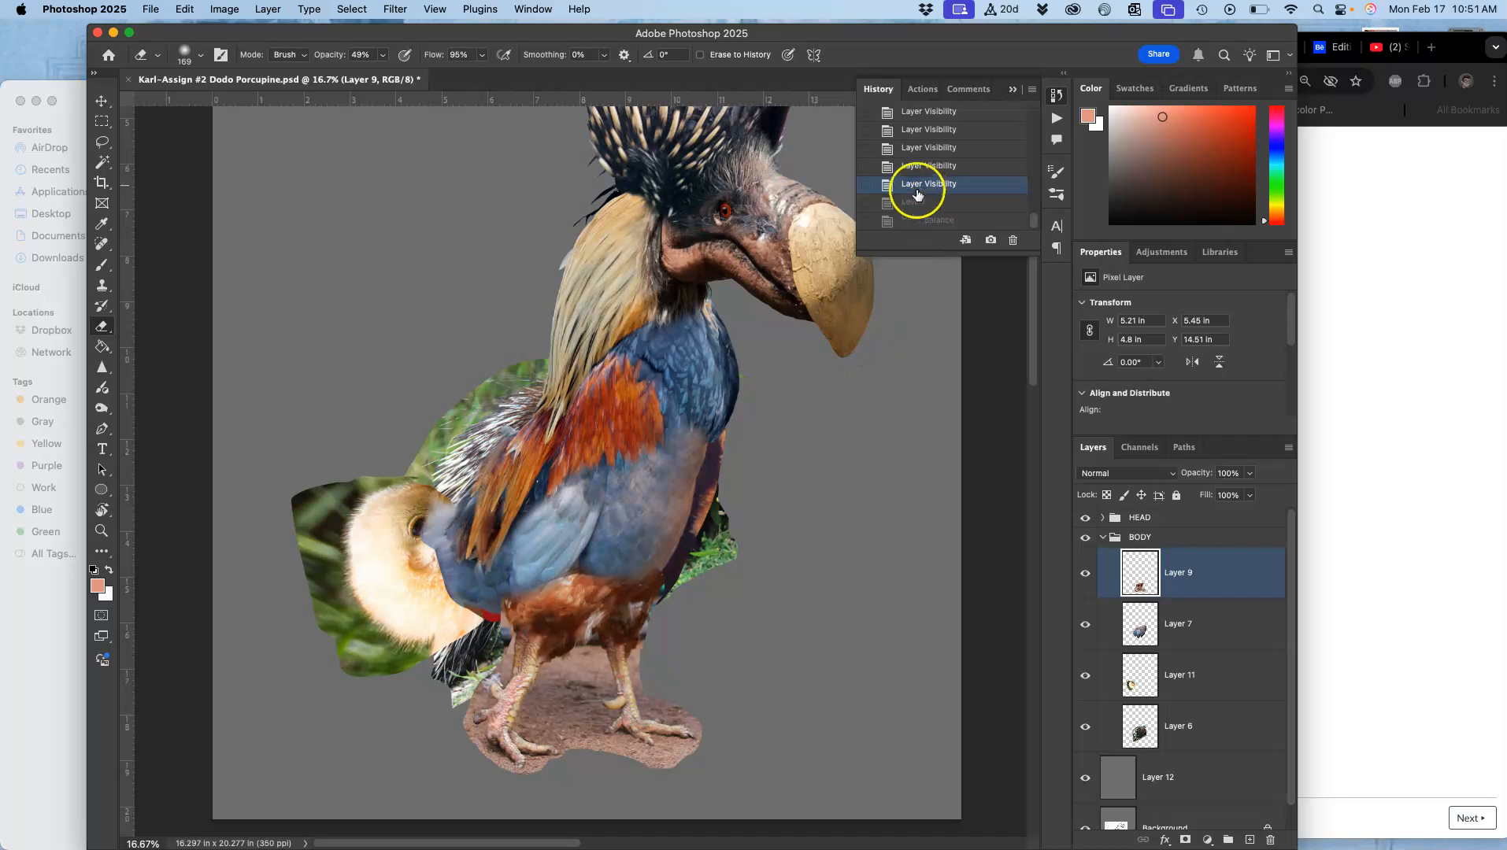
pyautogui.click(919, 204)
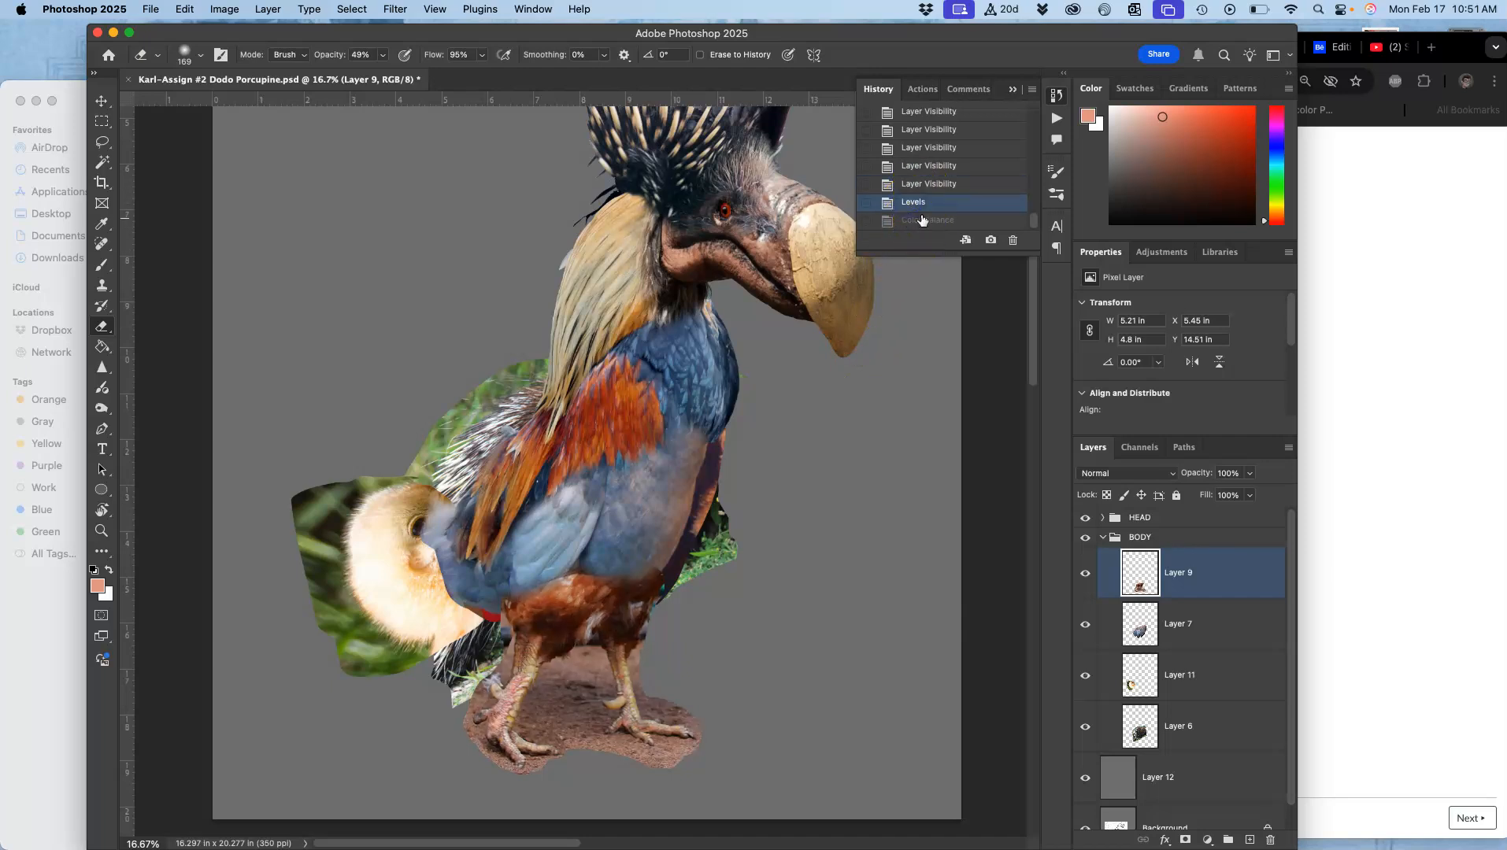
pyautogui.click(914, 221)
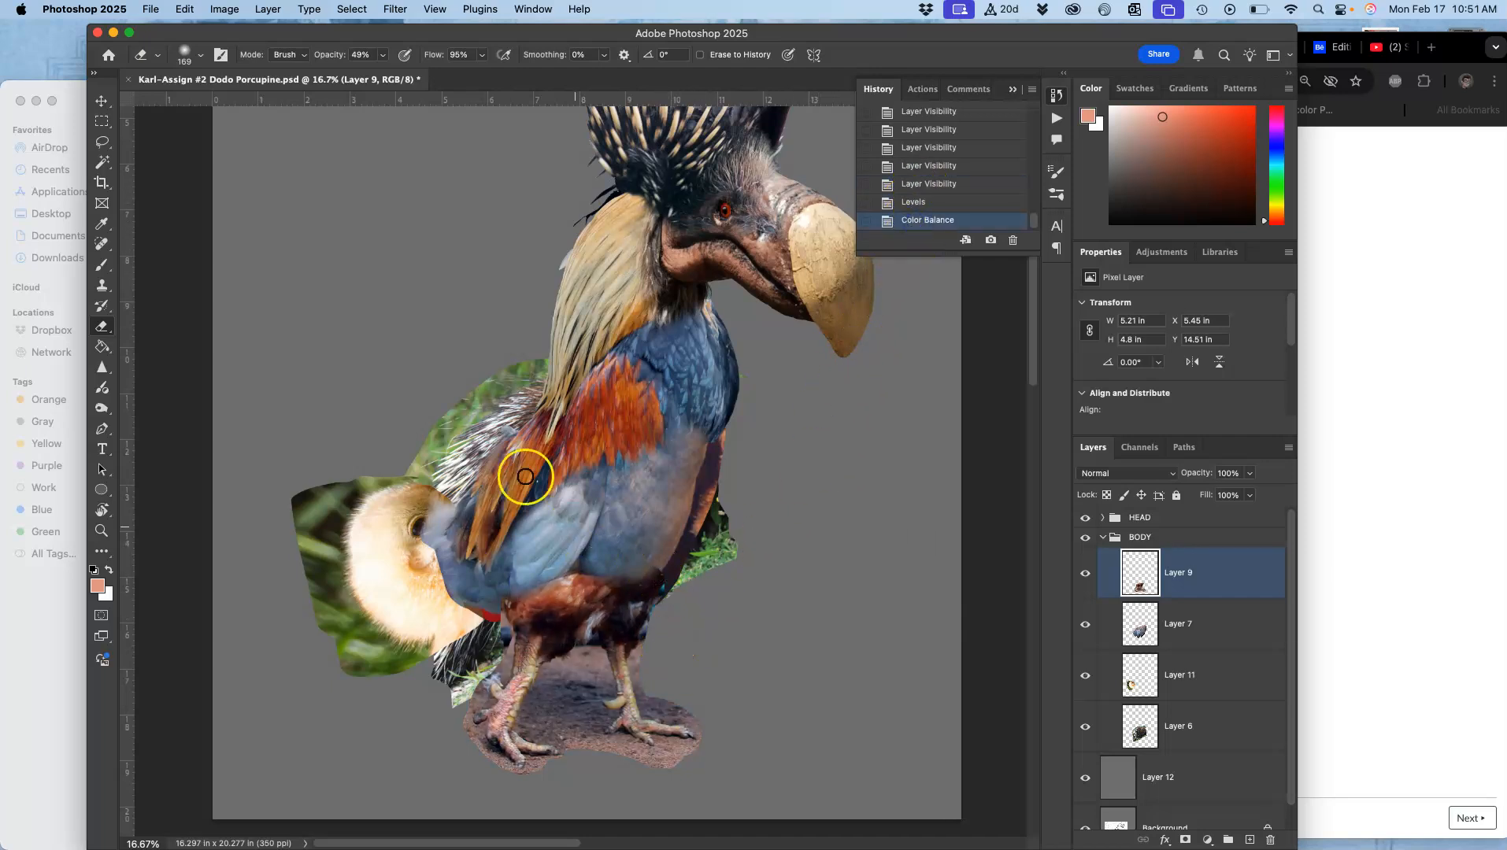
# Step: Apply Hue/Saturation to Layer 9 with hue -10 and saturation -26
pyautogui.click(224, 10)
pyautogui.moveTo(250, 52)
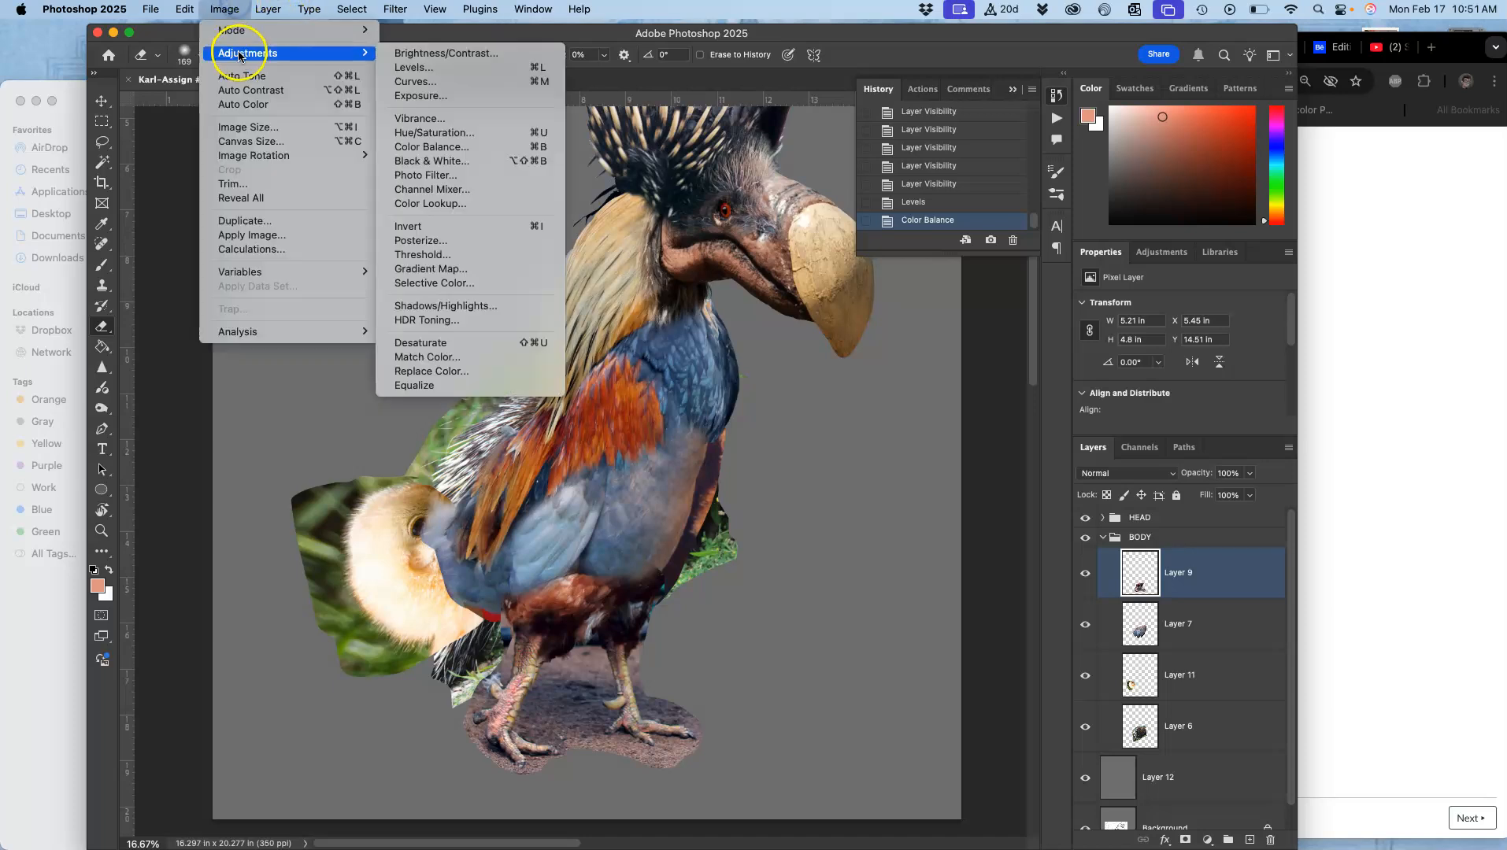
pyautogui.click(429, 133)
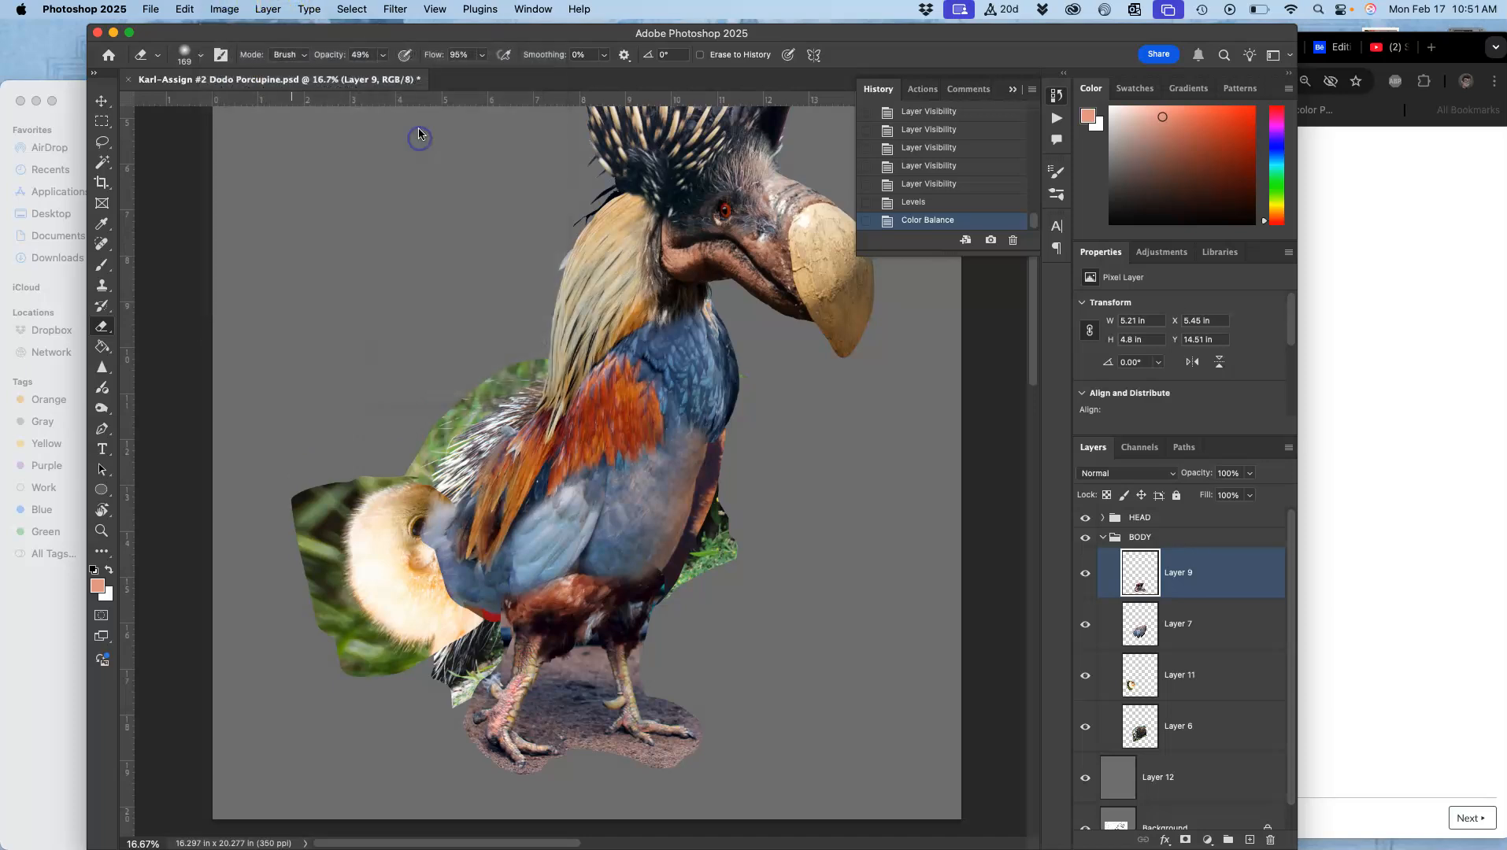
pyautogui.click(1056, 280)
pyautogui.moveTo(1056, 281); pyautogui.dragTo(1054, 281)
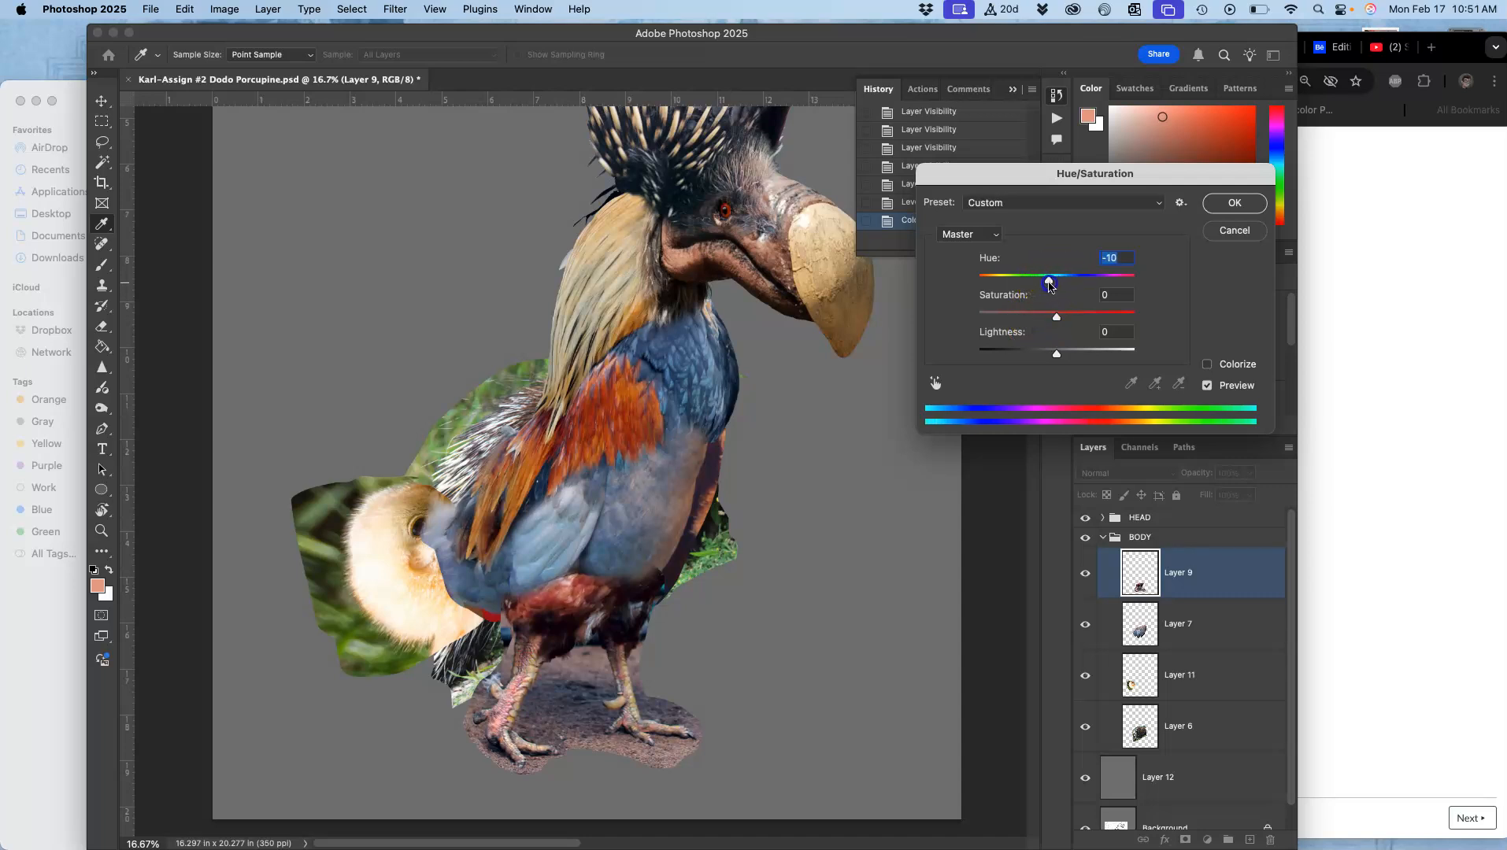
pyautogui.moveTo(1077, 316); pyautogui.dragTo(1036, 321)
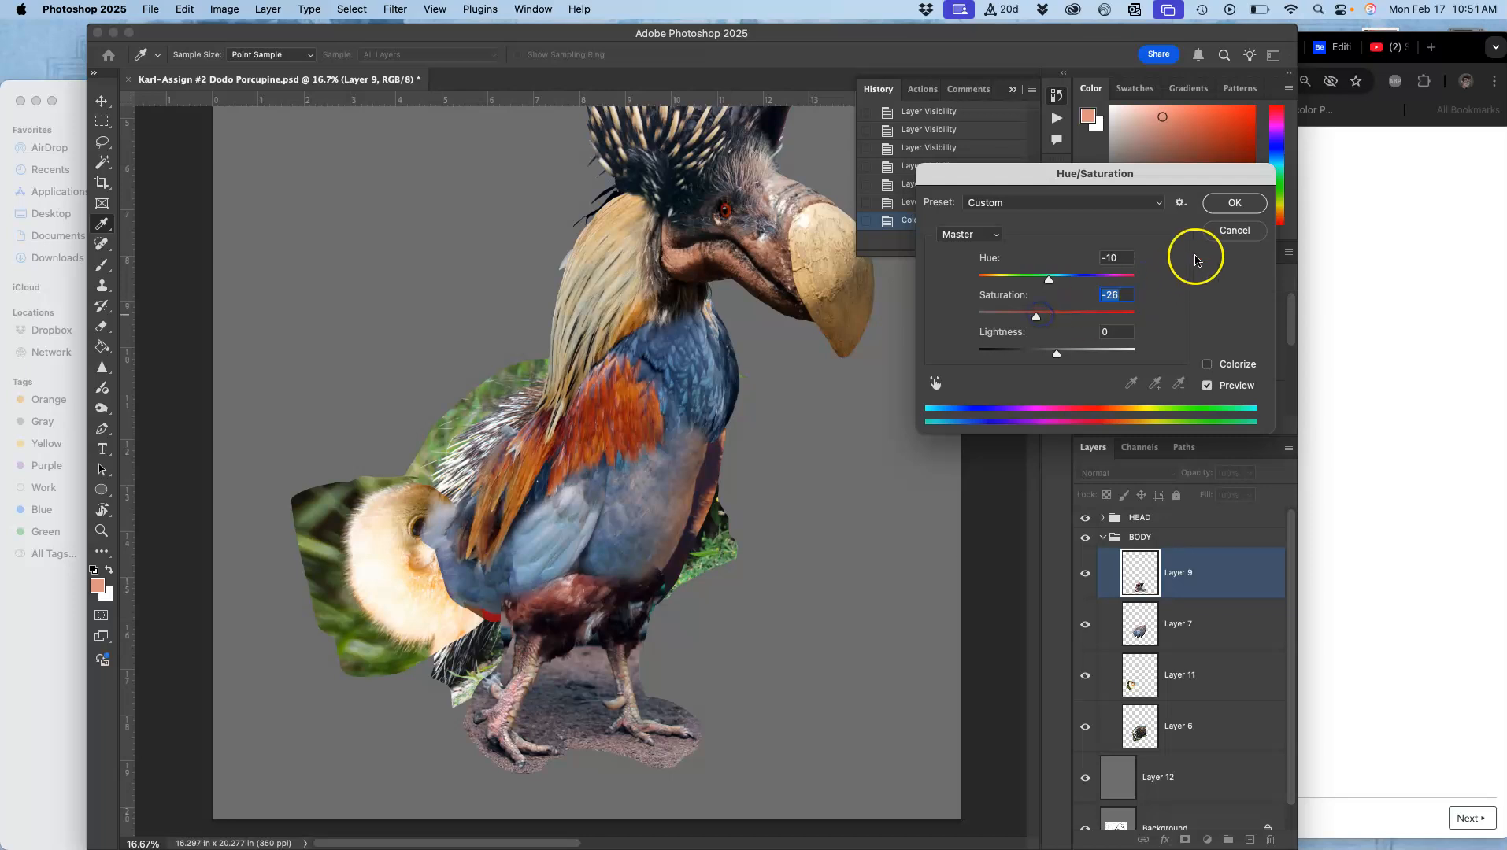
pyautogui.click(1233, 203)
# Step: Select Layer 7 and apply Levels with the midtone input at 0.78 and the output white level at 243
pyautogui.click(1184, 623)
pyautogui.click(1085, 626)
pyautogui.click(1085, 626)
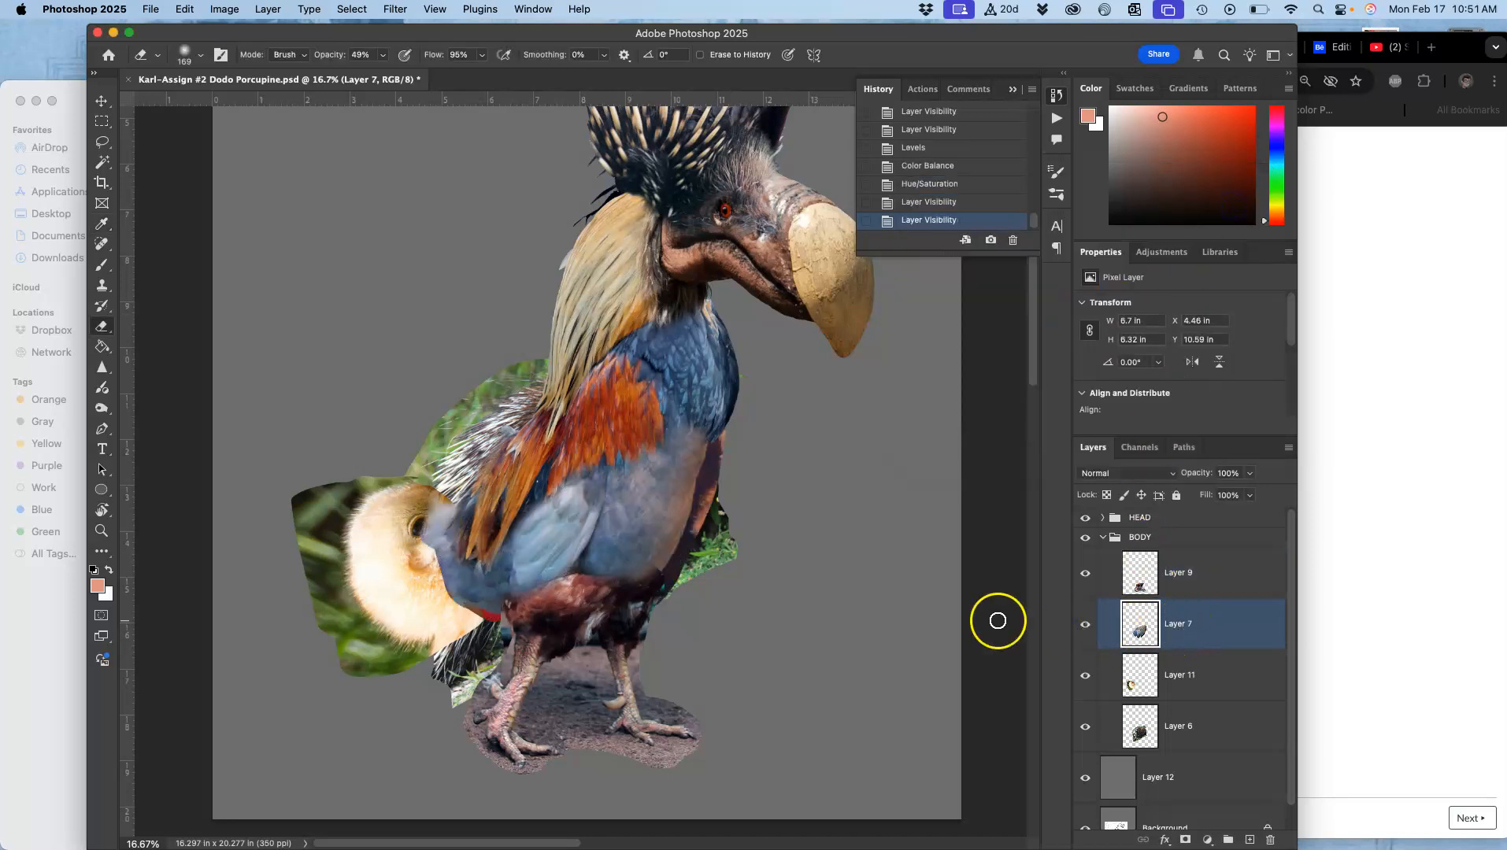
pyautogui.click(223, 9)
pyautogui.moveTo(279, 55)
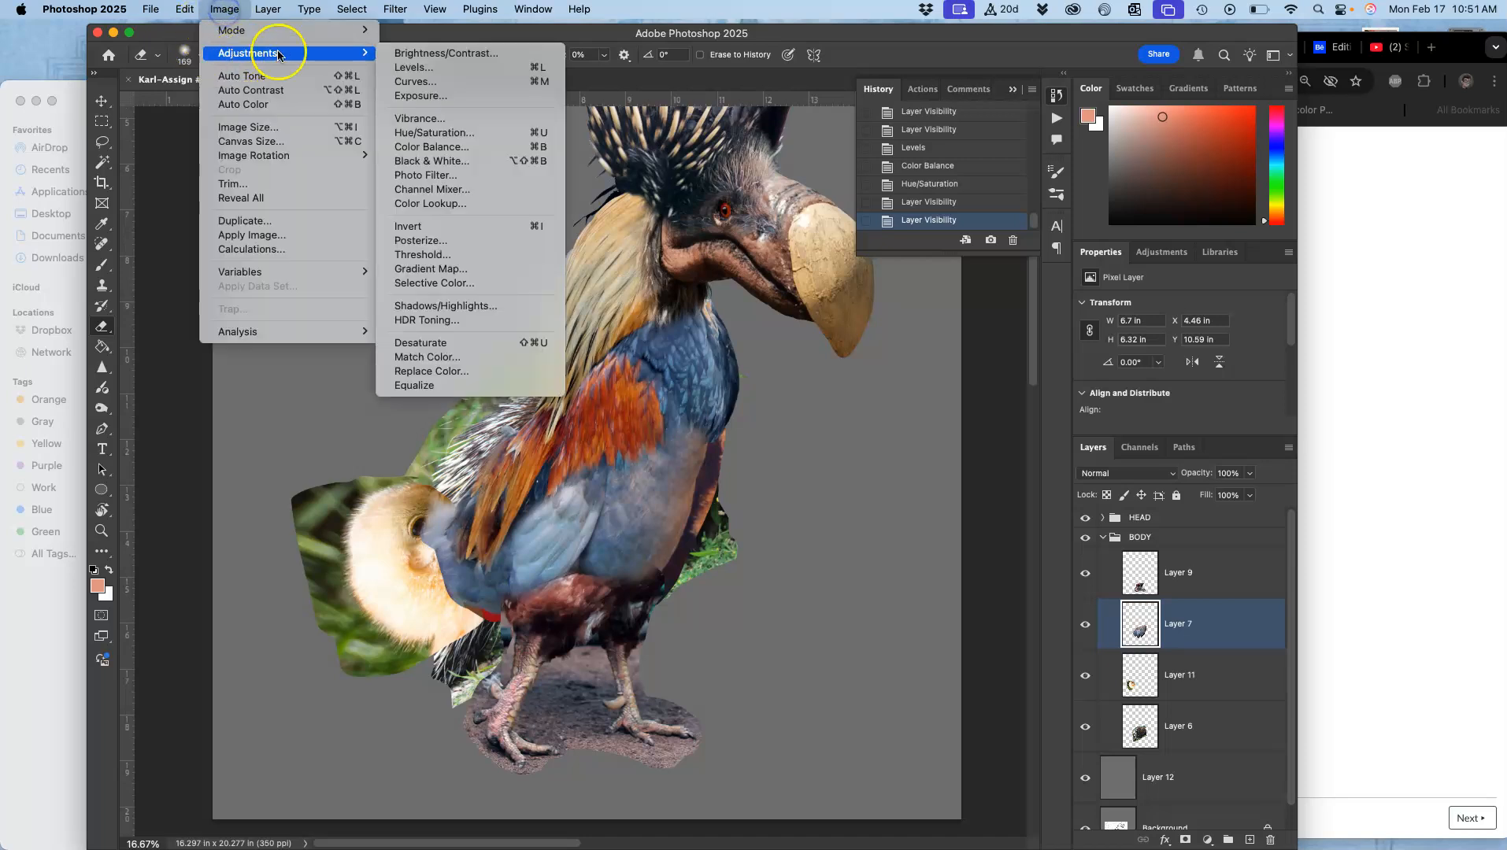
pyautogui.click(414, 67)
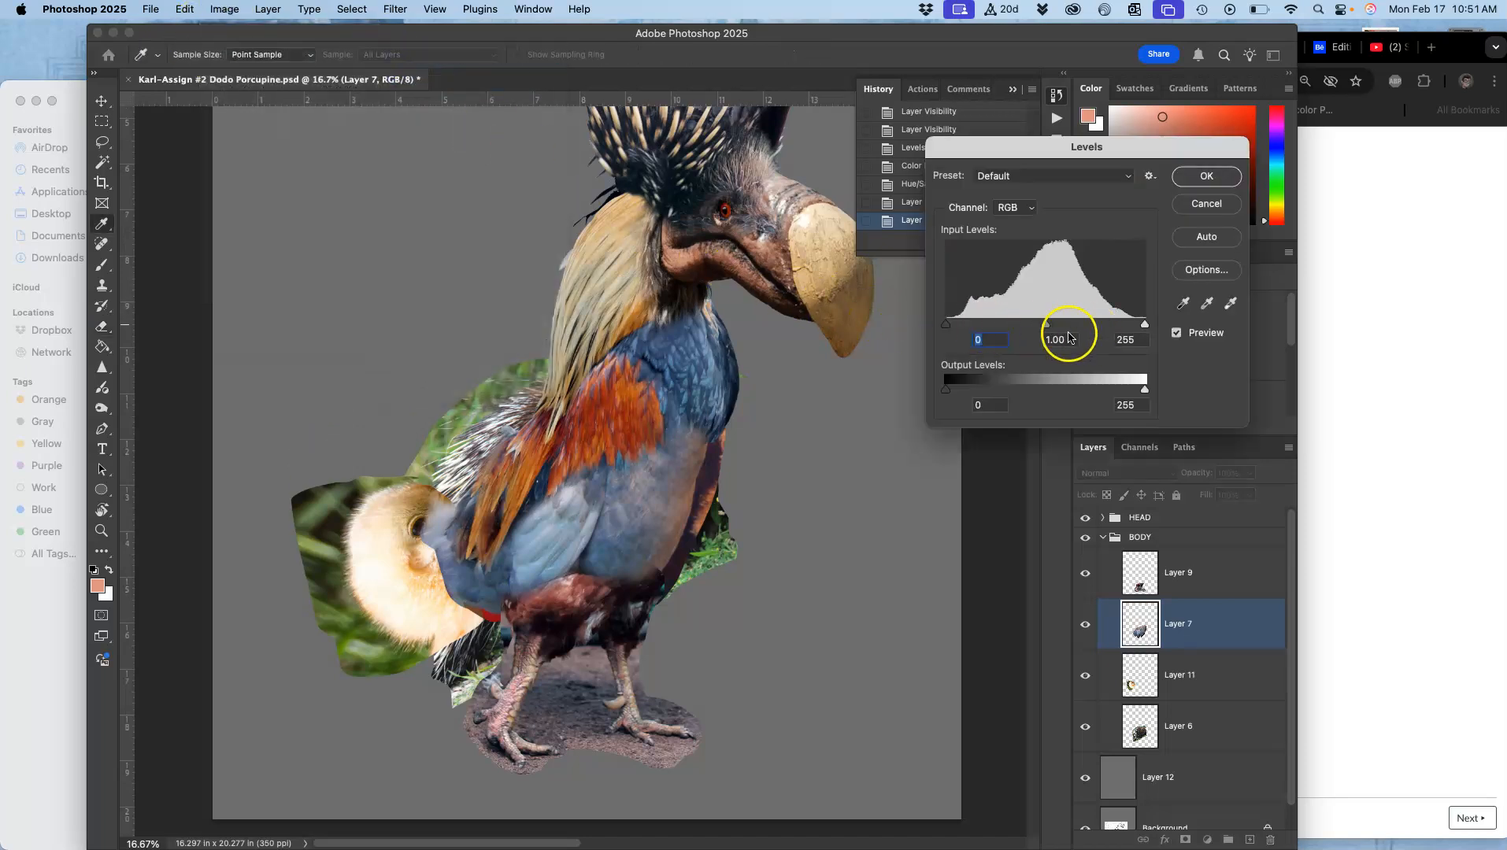
pyautogui.moveTo(1049, 328); pyautogui.dragTo(1061, 323)
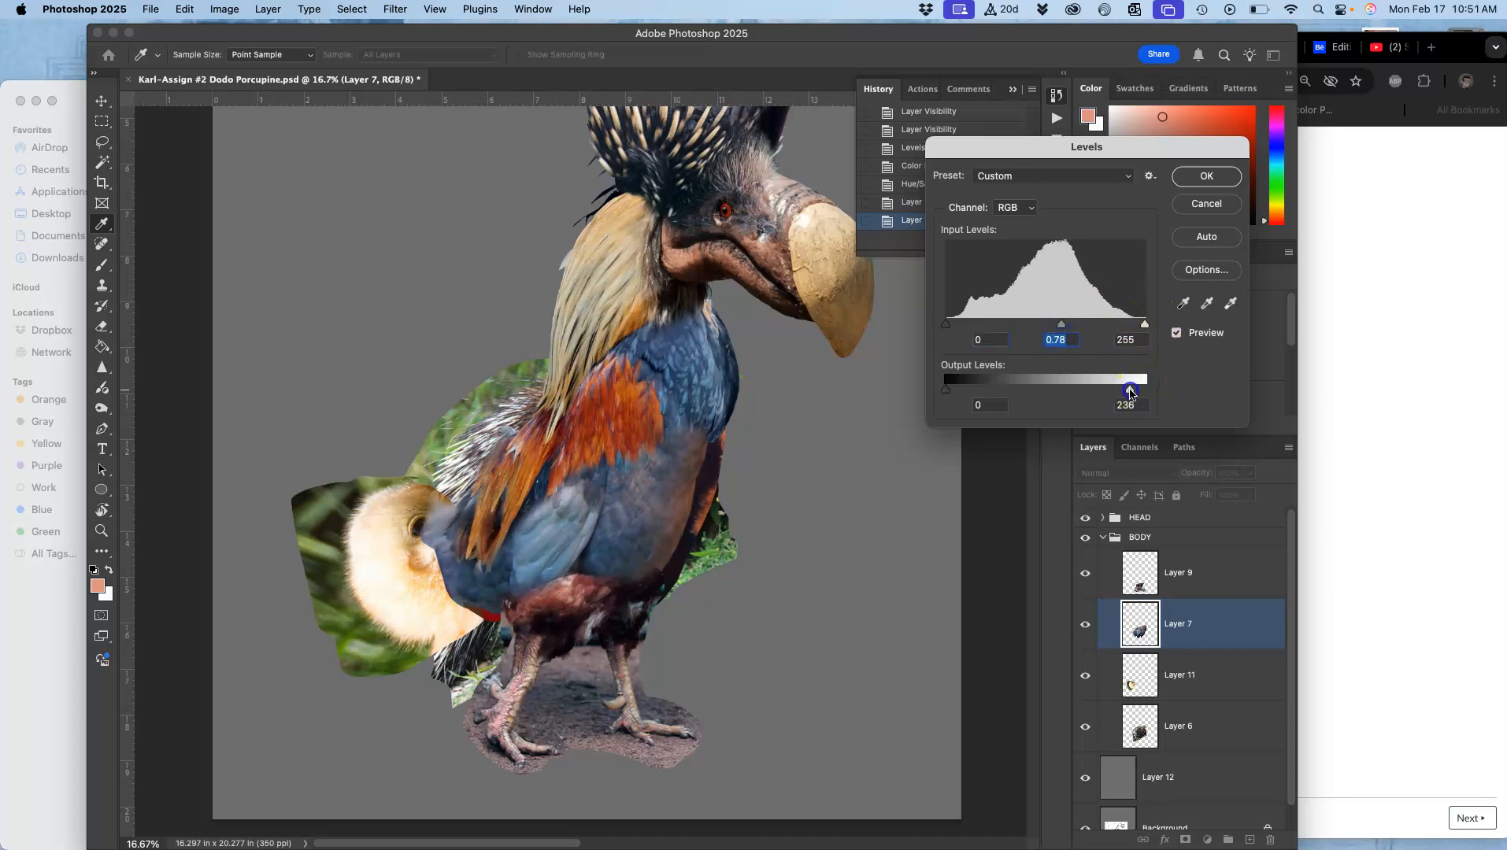
pyautogui.click(1205, 175)
pyautogui.press('e')
# Step: Apply Color Balance to Layer 7, adjusting the midtones, shadows and highlights ranges
pyautogui.click(225, 8)
pyautogui.moveTo(244, 53)
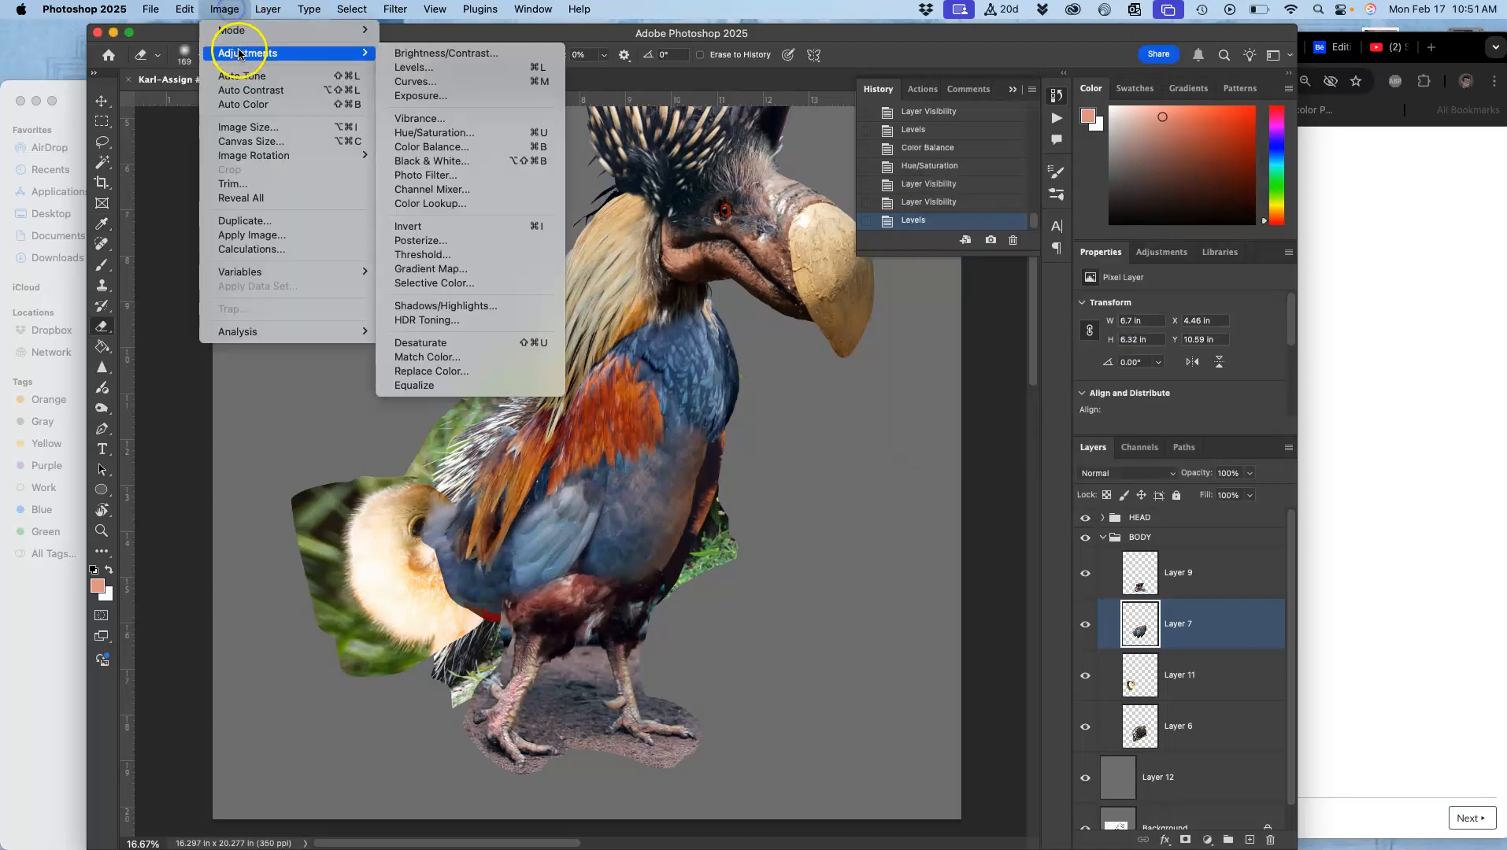
pyautogui.click(431, 148)
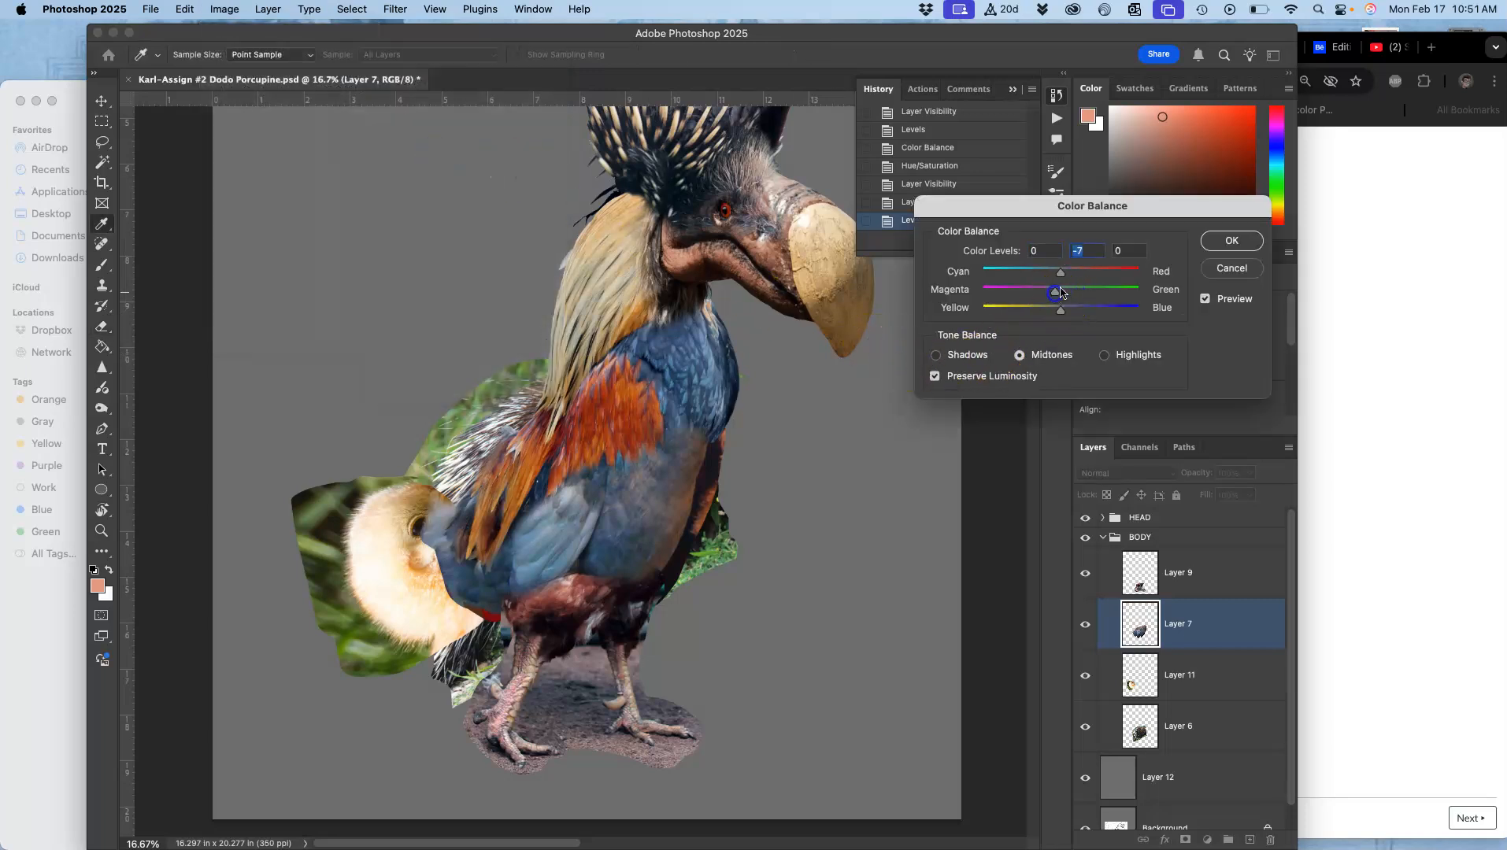
pyautogui.moveTo(1077, 273); pyautogui.dragTo(1074, 273)
pyautogui.moveTo(1060, 308); pyautogui.dragTo(1068, 312)
pyautogui.click(935, 356)
pyautogui.moveTo(1060, 314); pyautogui.dragTo(1079, 312)
pyautogui.click(1104, 355)
pyautogui.click(936, 355)
pyautogui.click(1232, 241)
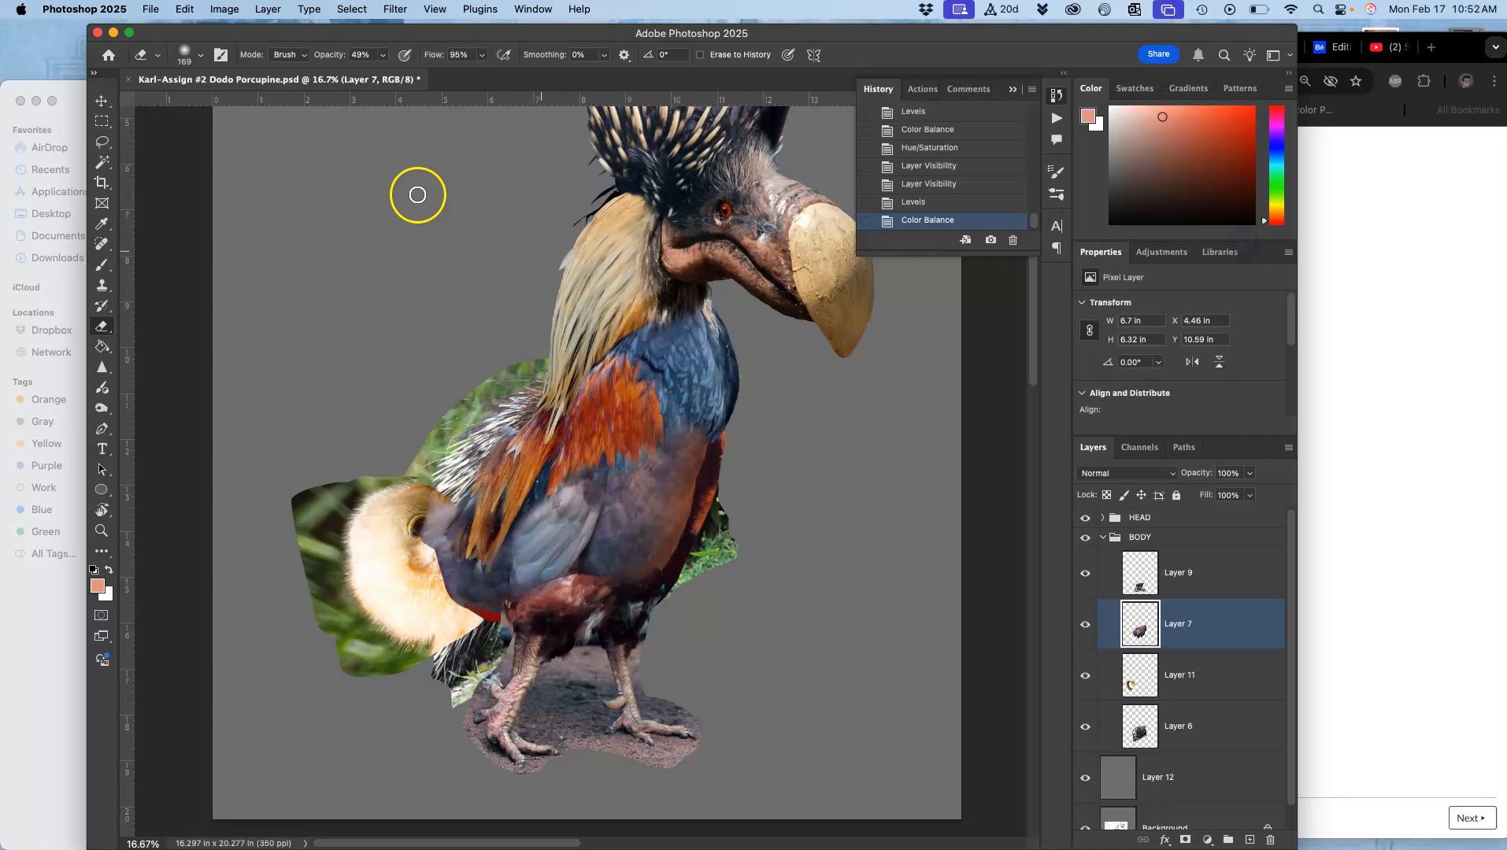
# Step: Apply Hue/Saturation to Layer 7 with hue +11 and a slight saturation increase
pyautogui.click(223, 10)
pyautogui.moveTo(250, 53)
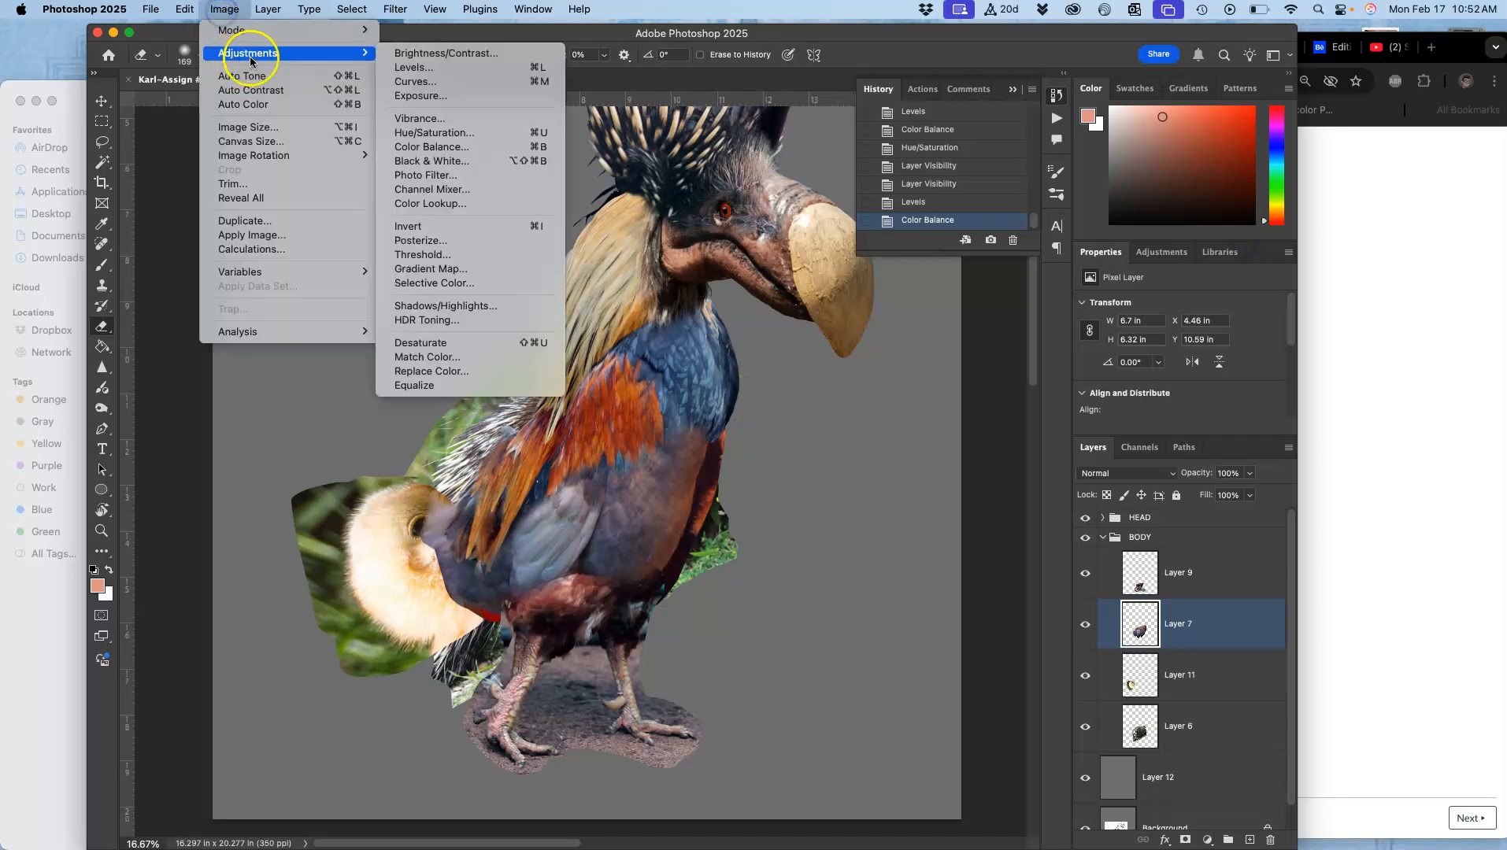
pyautogui.click(423, 133)
pyautogui.moveTo(1058, 286)
pyautogui.mouseDown()
pyautogui.moveTo(1075, 285)
pyautogui.moveTo(1037, 287)
pyautogui.moveTo(1059, 282)
pyautogui.mouseUp()
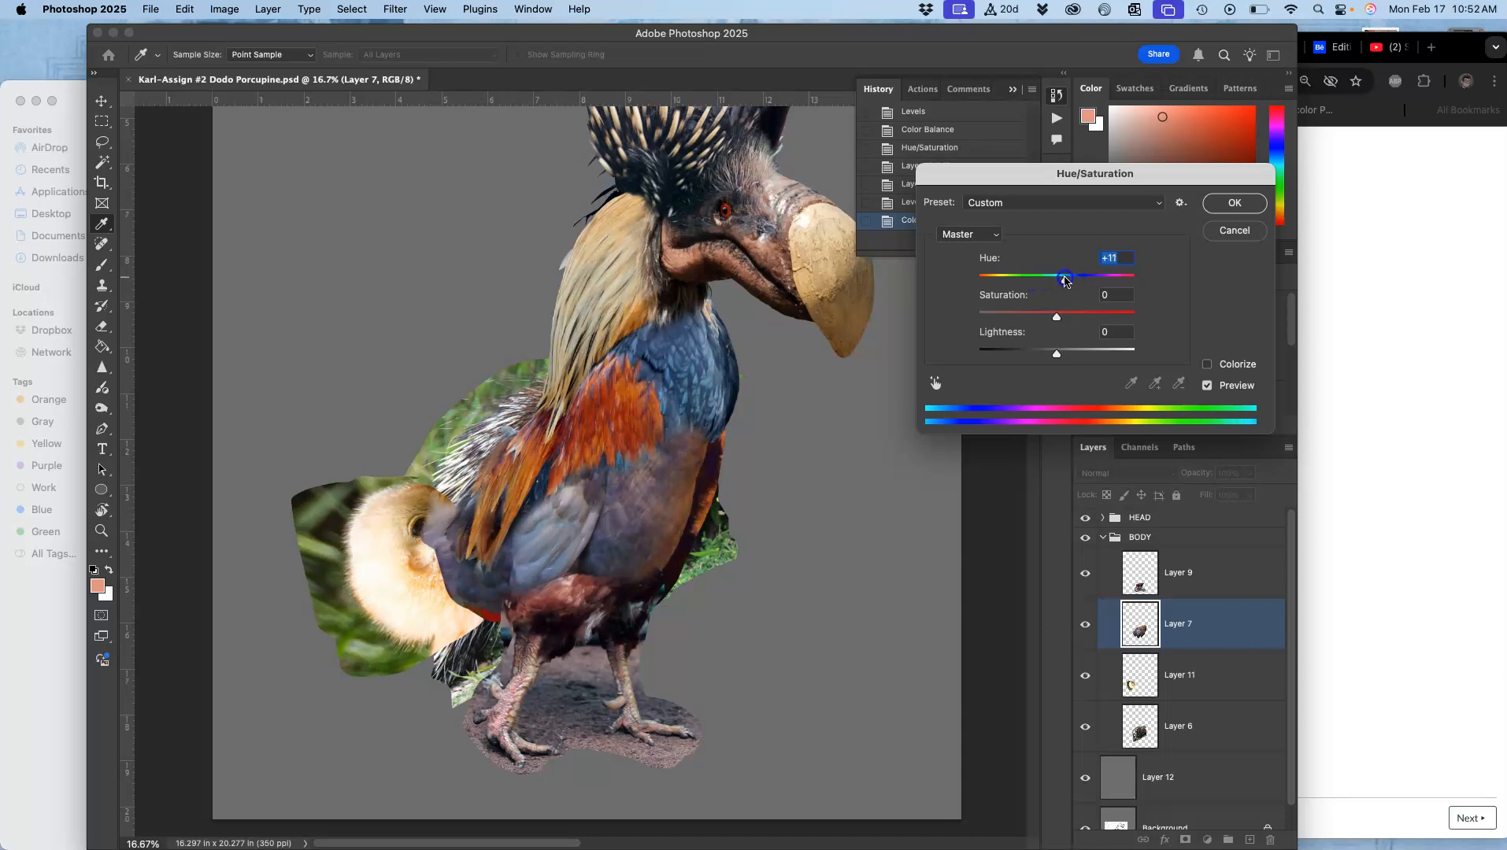
pyautogui.moveTo(1057, 316); pyautogui.dragTo(1074, 319)
pyautogui.moveTo(1064, 320); pyautogui.dragTo(1065, 318)
pyautogui.click(1233, 205)
# Step: Step through the history states to compare Layer 7 before and after its colour adjustments
pyautogui.click(921, 166)
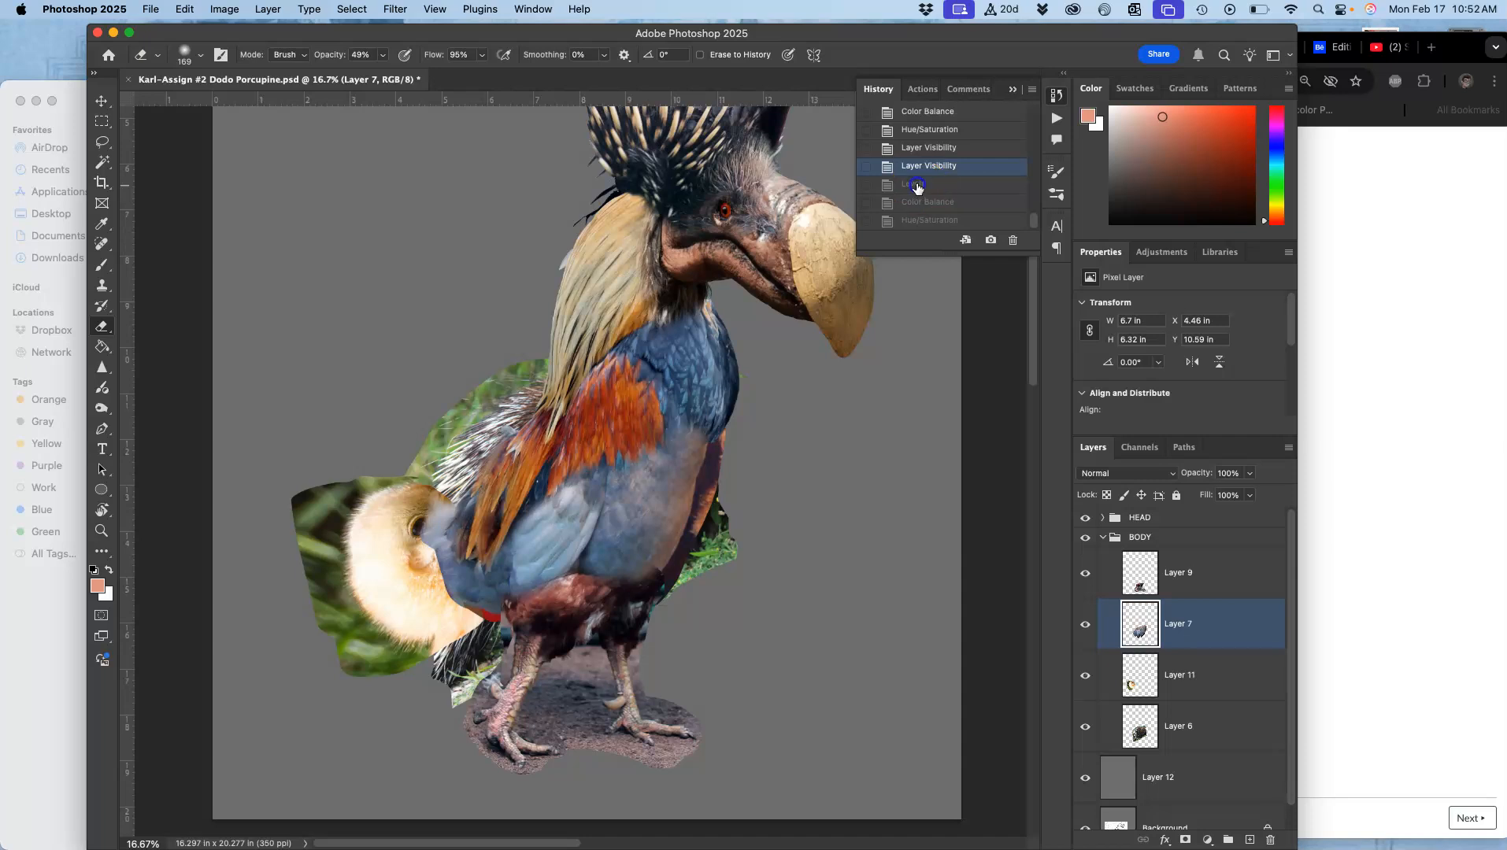
pyautogui.click(916, 189)
pyautogui.click(915, 203)
pyautogui.click(914, 222)
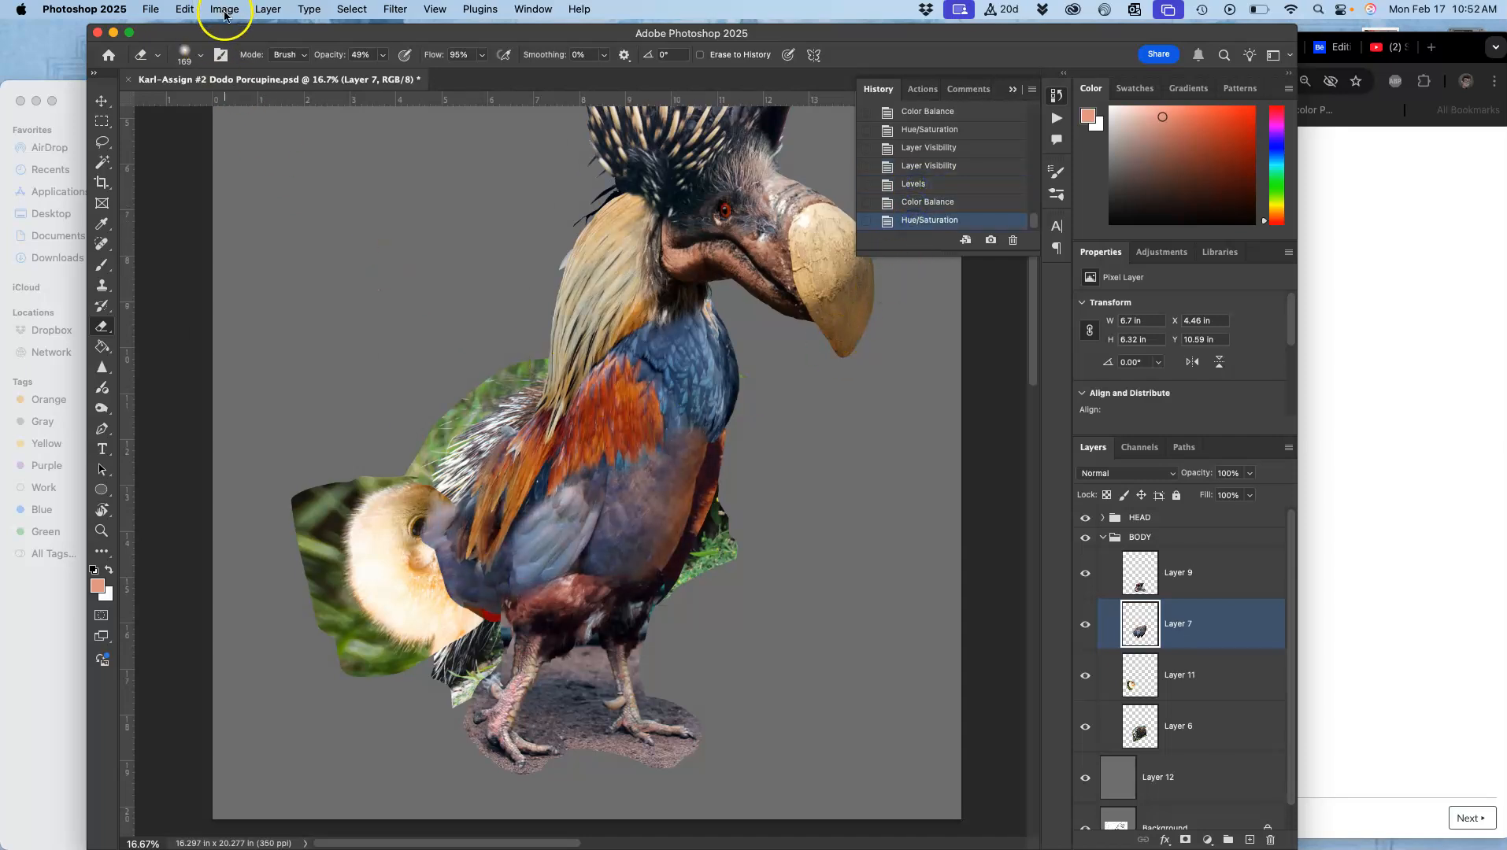
# Step: Apply another Levels adjustment to Layer 7, brightening its midtones to 1.19
pyautogui.click(225, 11)
pyautogui.moveTo(232, 55)
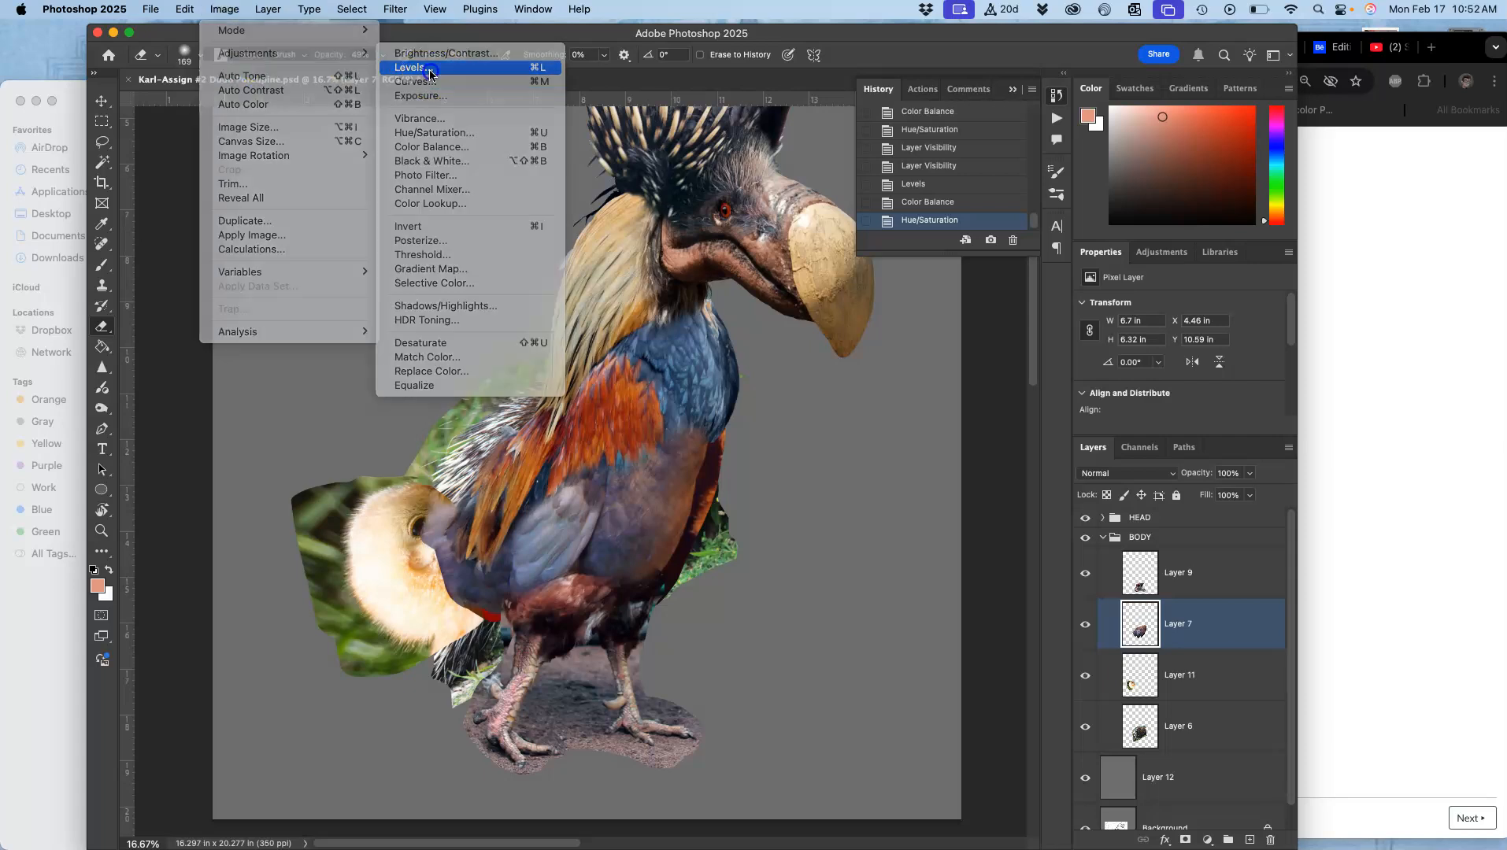
pyautogui.click(430, 68)
pyautogui.moveTo(1038, 325); pyautogui.dragTo(1035, 327)
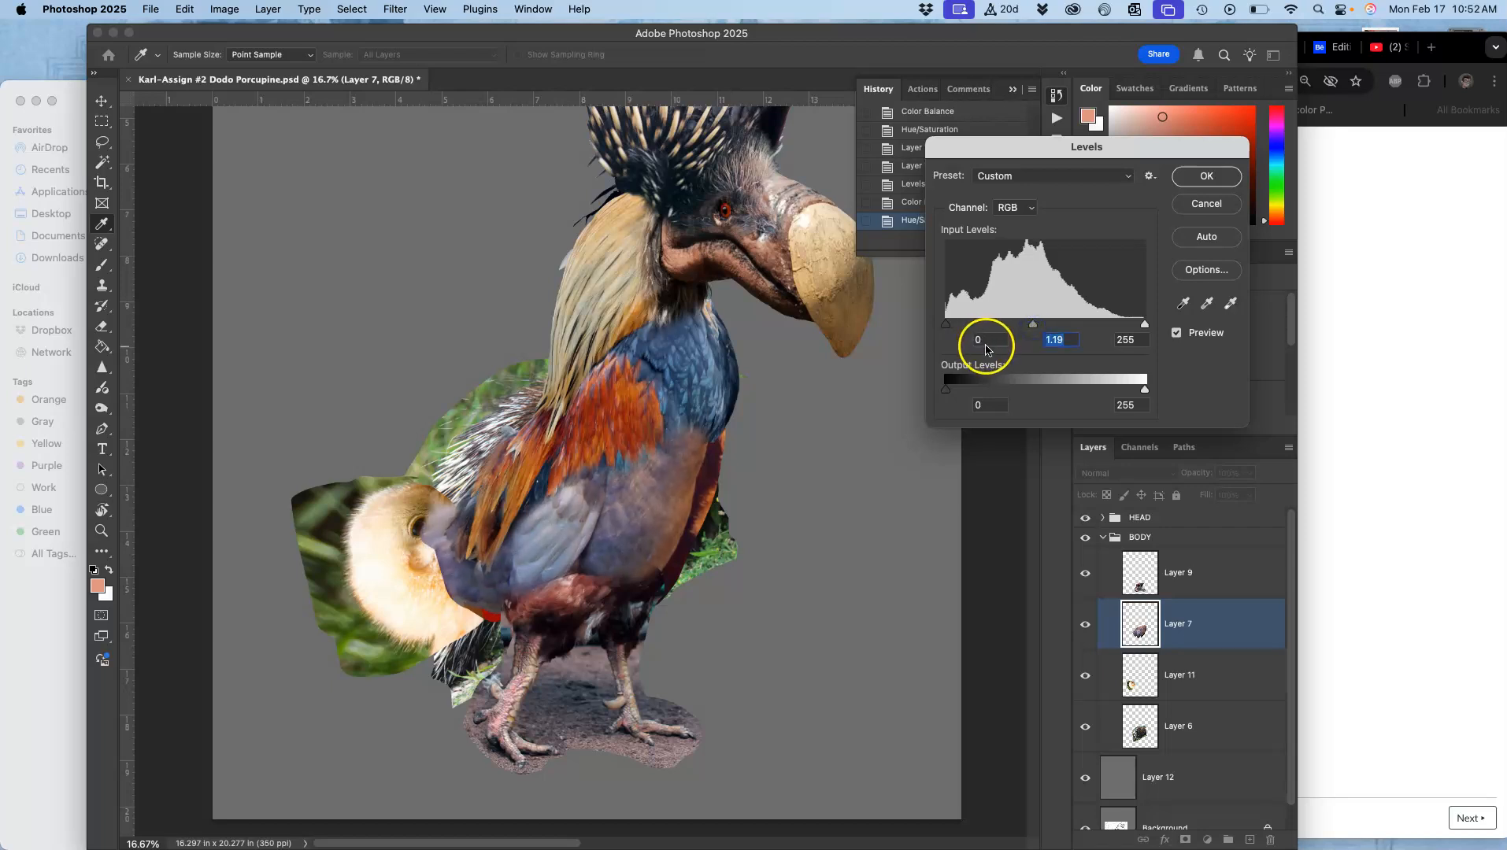
pyautogui.click(1206, 174)
pyautogui.press('e')
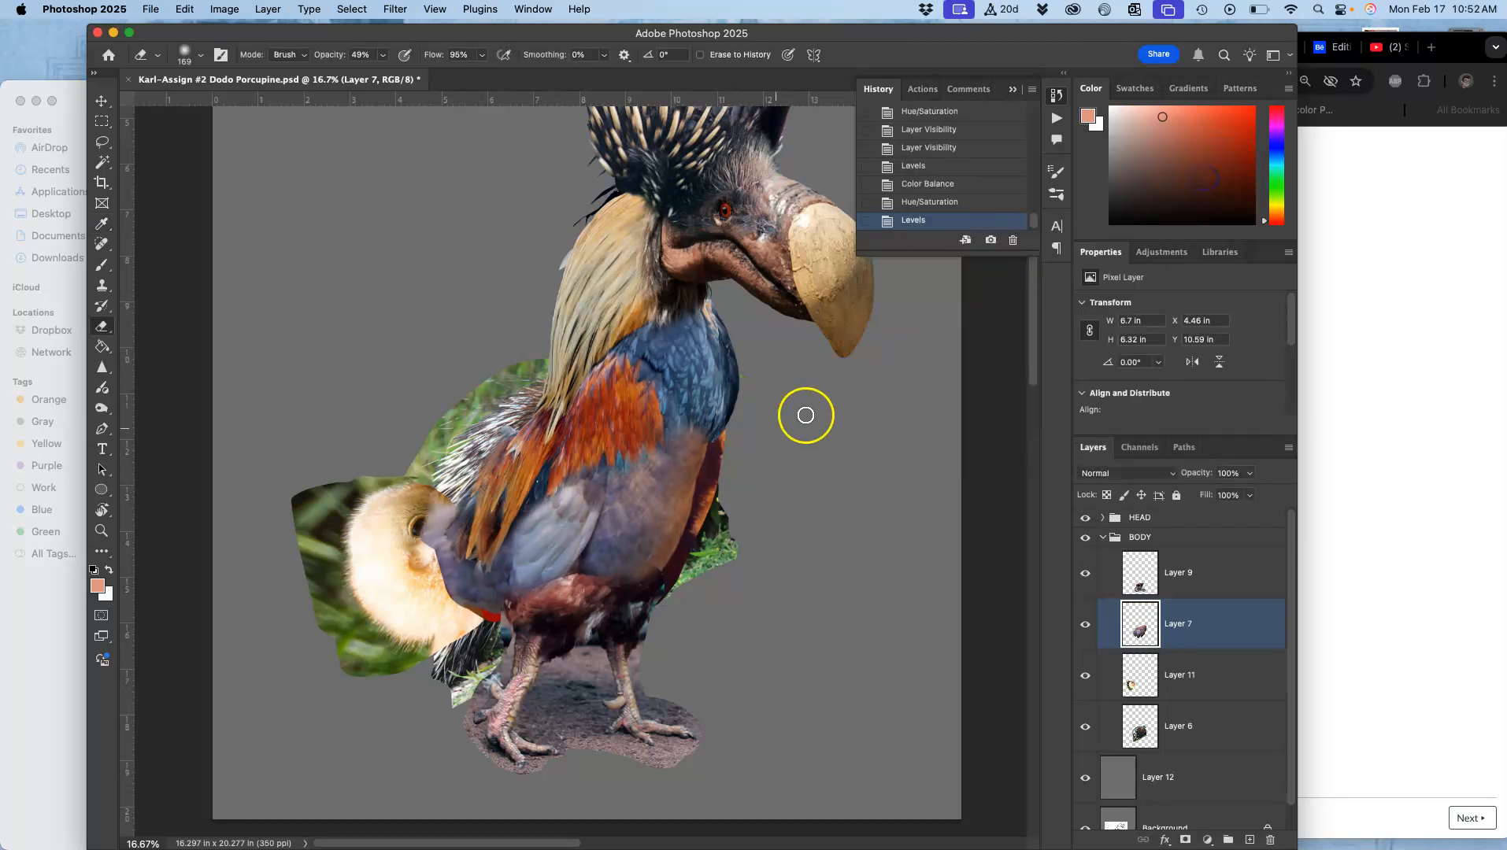
# Step: Select Layer 11 and warp its tail piece so it tucks in against the back of the body
pyautogui.click(1165, 675)
pyautogui.click(1085, 676)
pyautogui.click(1085, 675)
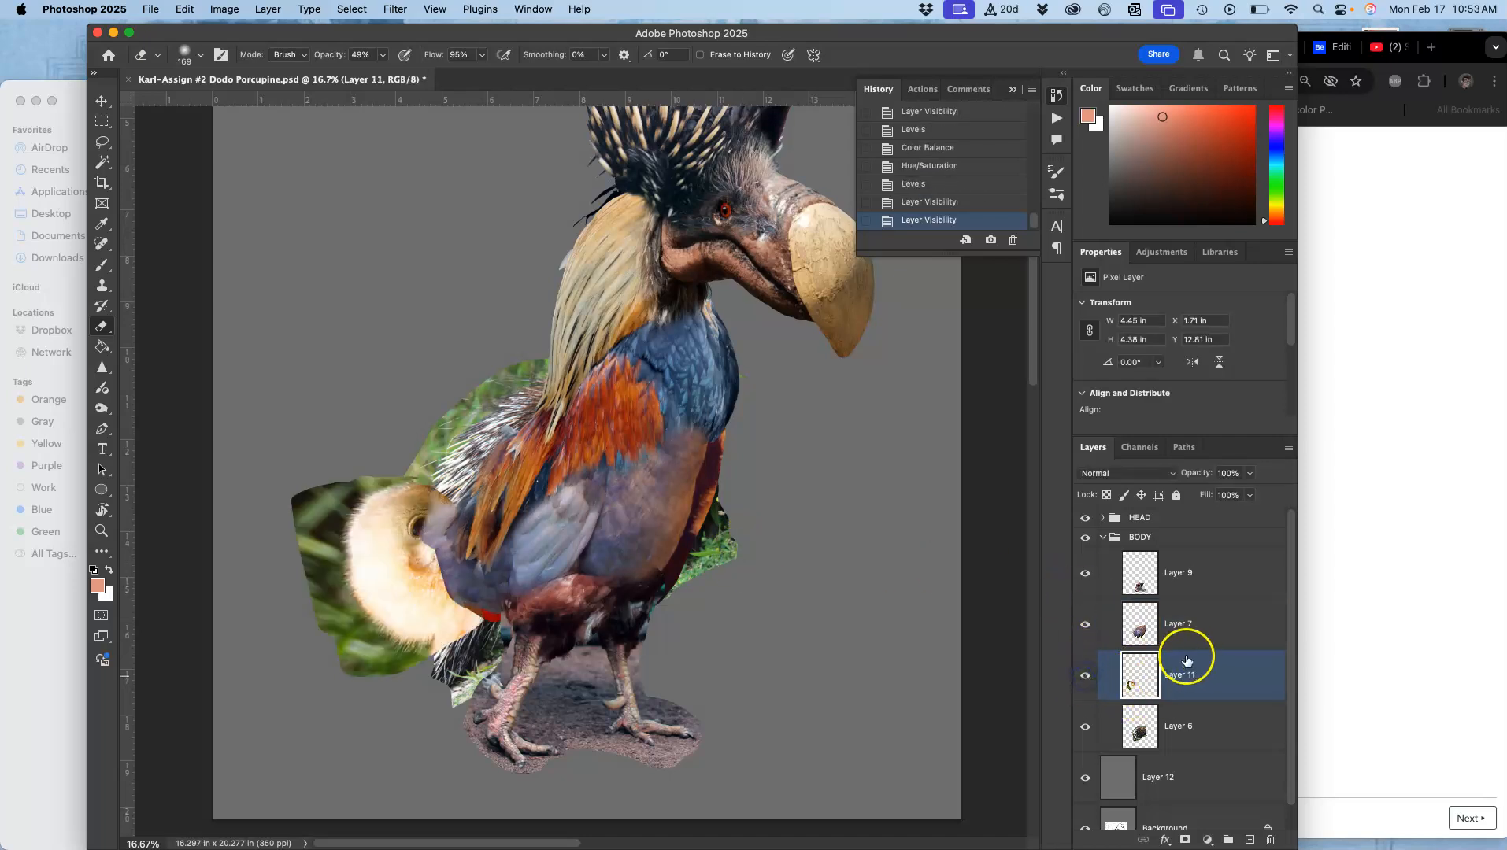
pyautogui.click(102, 100)
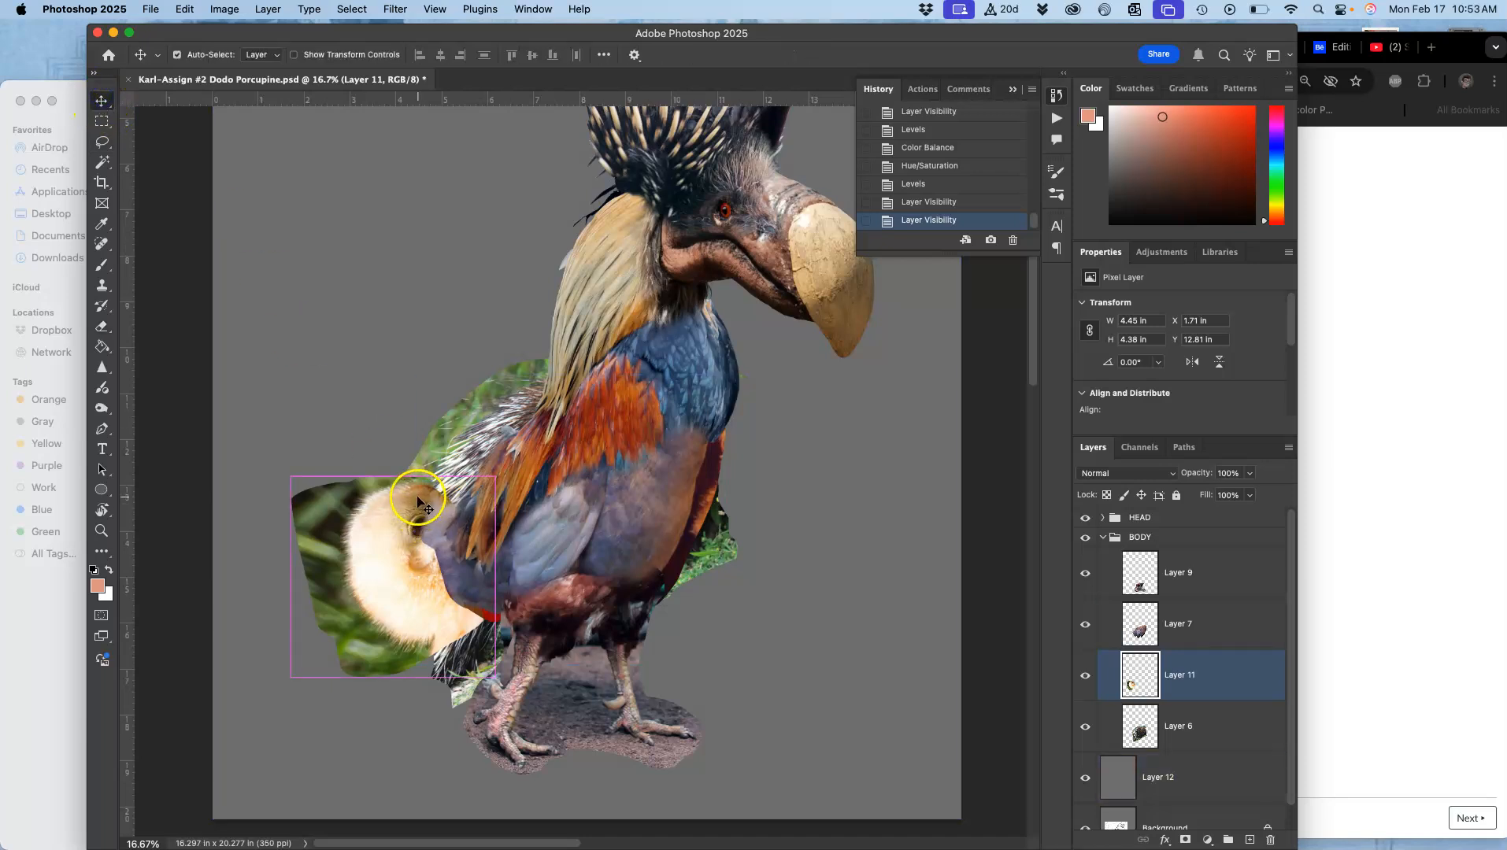
pyautogui.press('super+t')
pyautogui.rightClick(441, 560)
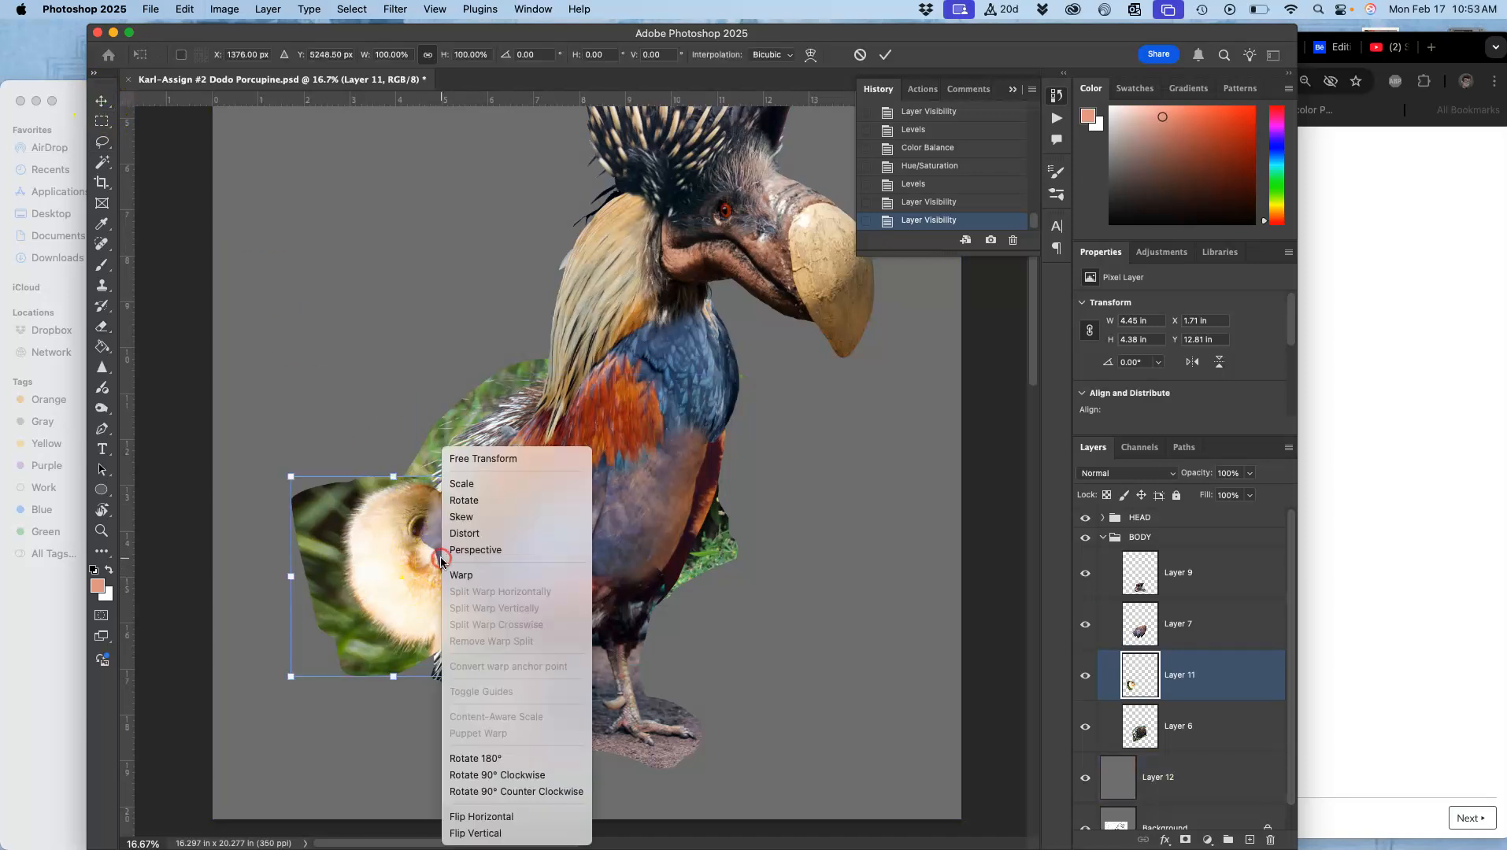
pyautogui.click(447, 571)
pyautogui.moveTo(492, 478); pyautogui.dragTo(598, 474)
pyautogui.moveTo(318, 501); pyautogui.dragTo(341, 496)
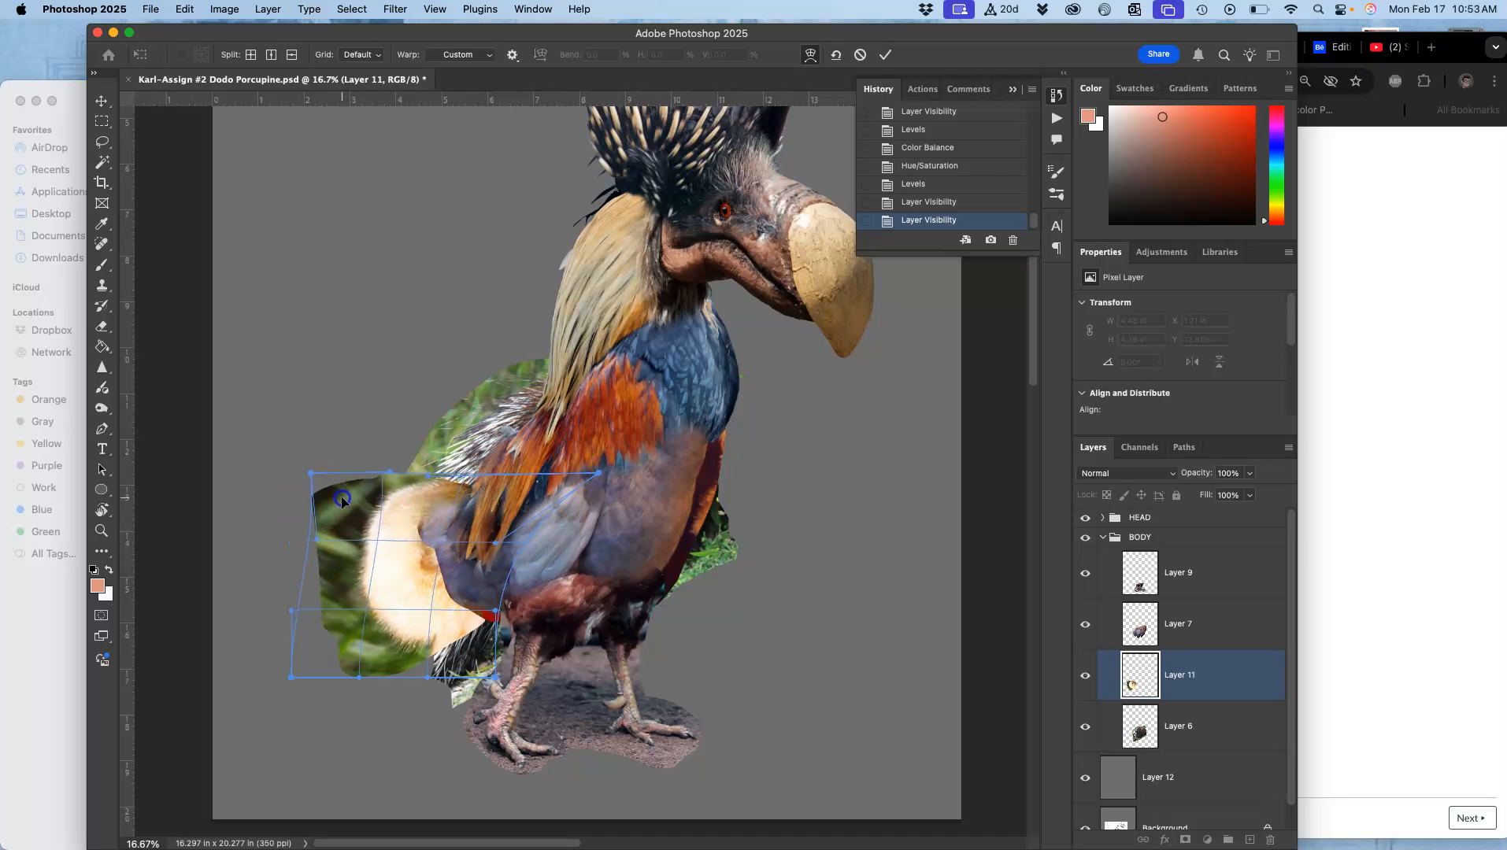
pyautogui.click(379, 627)
pyautogui.moveTo(404, 652); pyautogui.dragTo(427, 636)
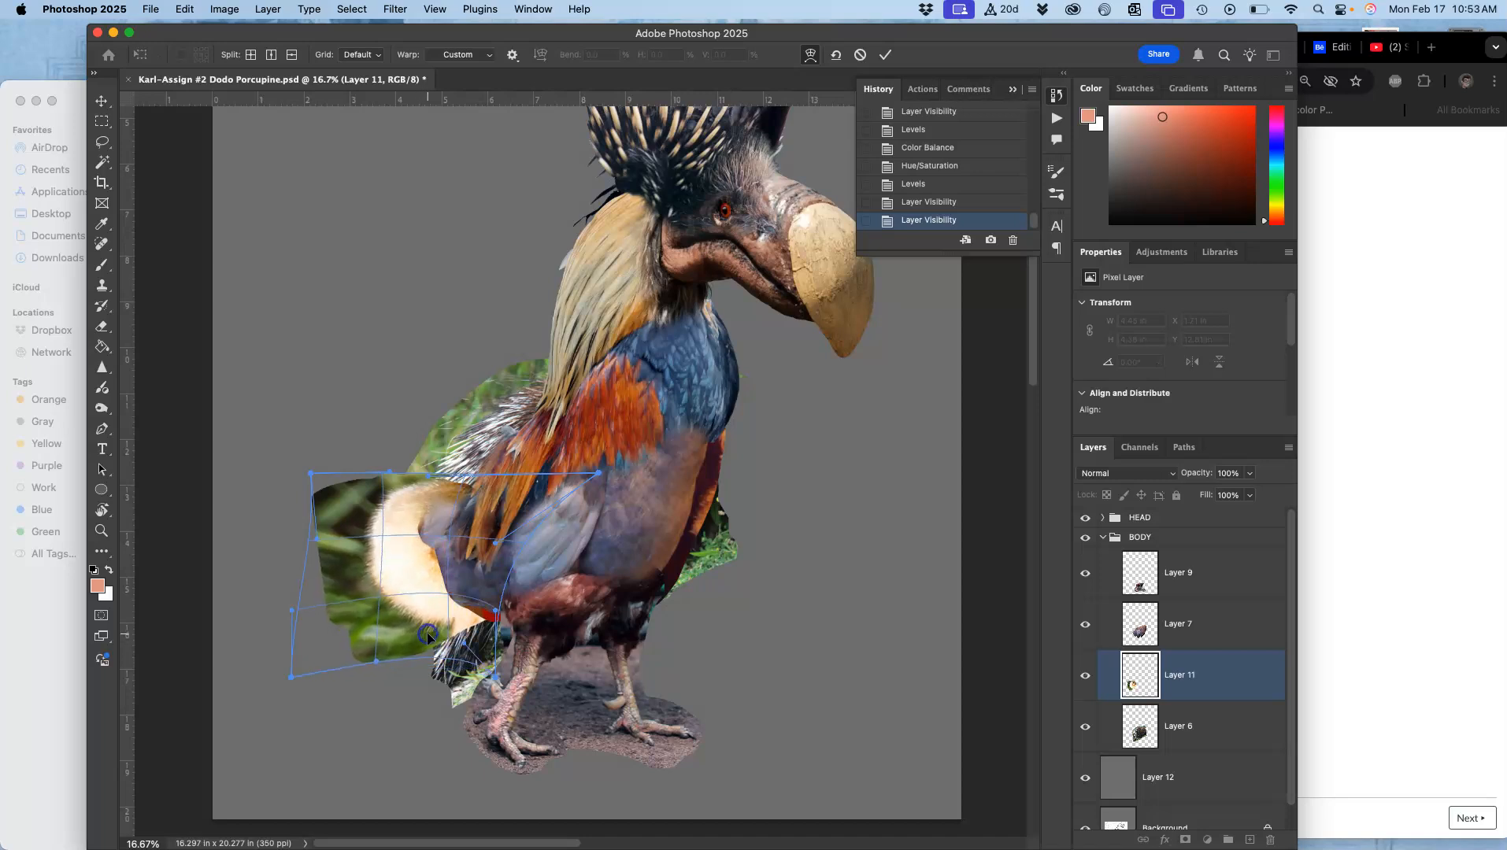
pyautogui.press('Return')
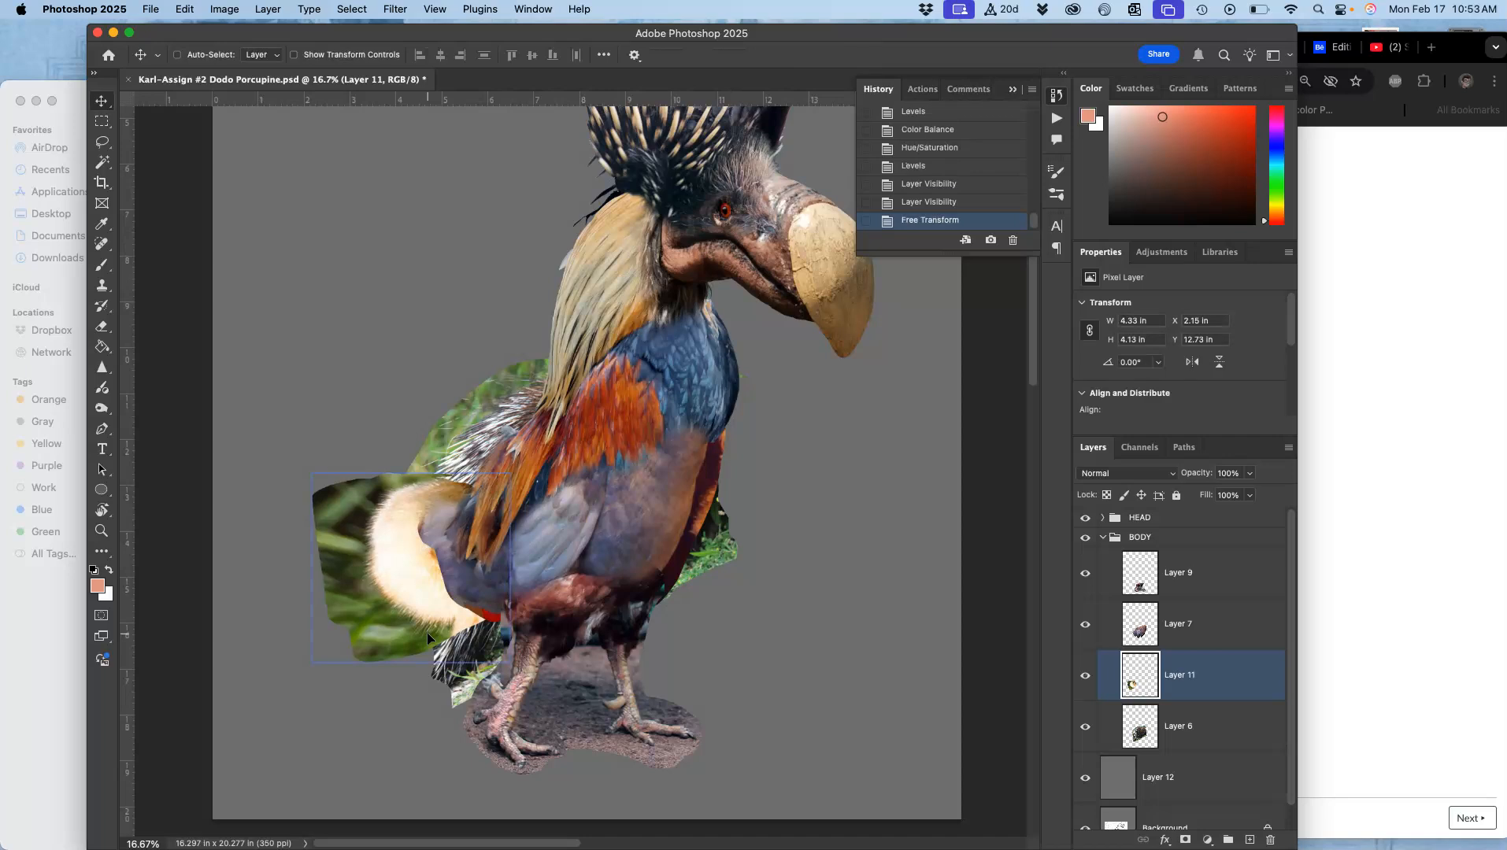
# Step: Apply Levels to Layer 11, setting its midtones to 0.81 and output white to 229
pyautogui.moveTo(1157, 551); pyautogui.dragTo(1011, 573)
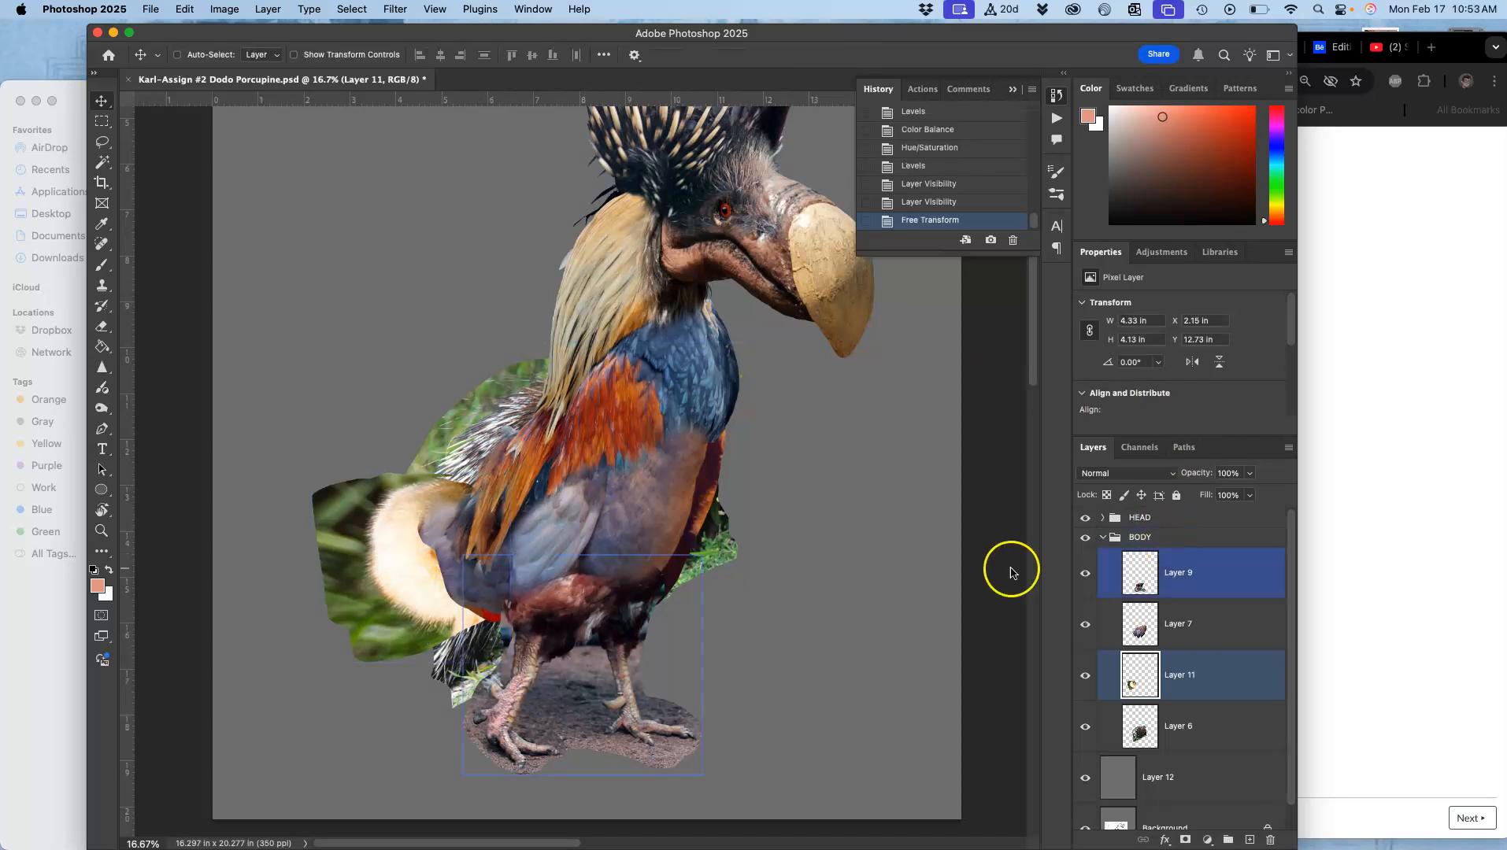
pyautogui.click(224, 10)
pyautogui.moveTo(233, 52)
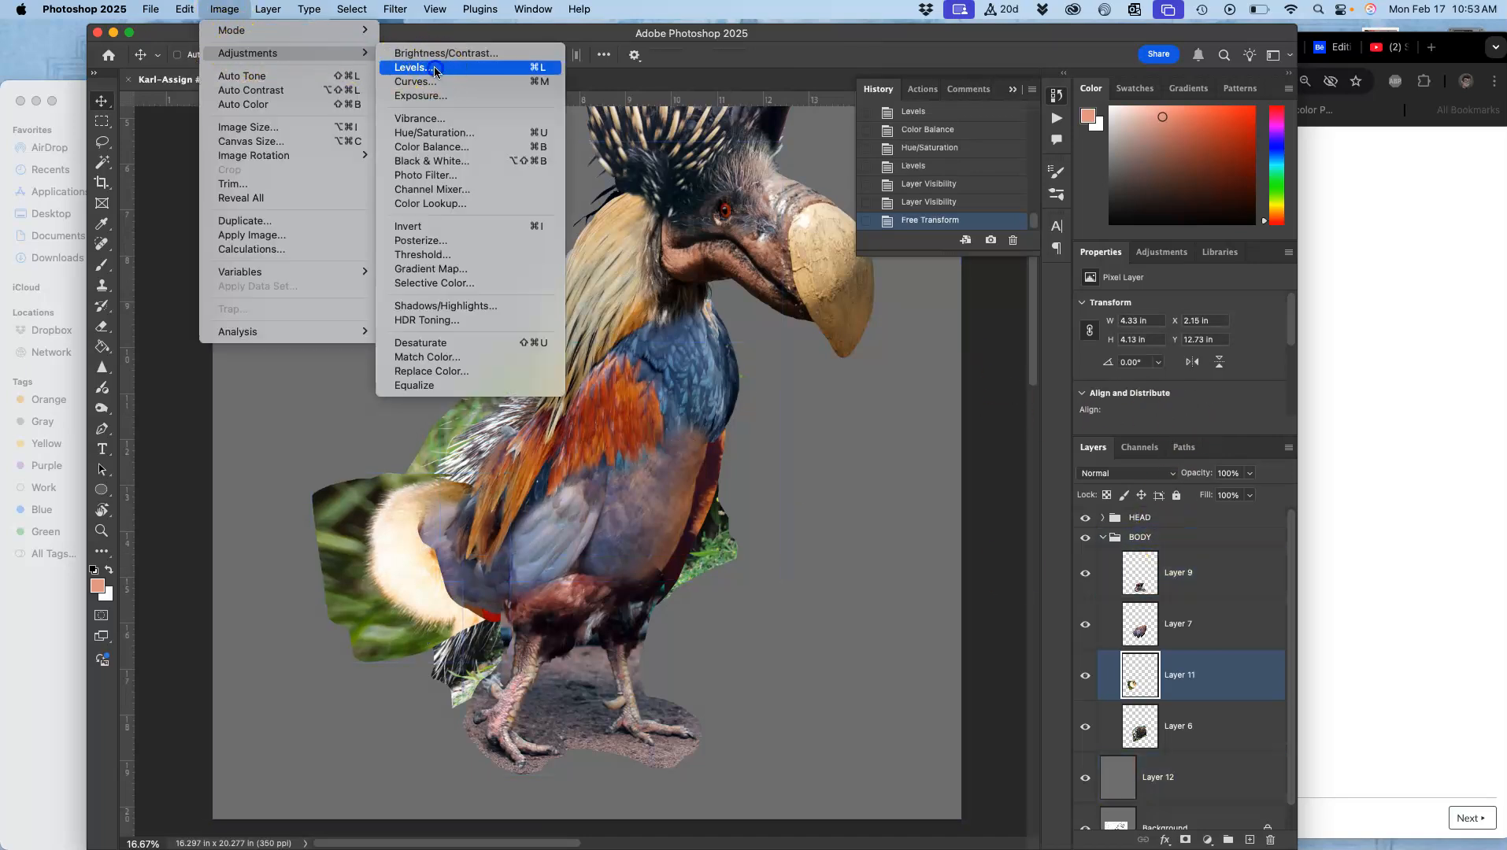
pyautogui.click(433, 68)
pyautogui.moveTo(1044, 324); pyautogui.dragTo(1058, 323)
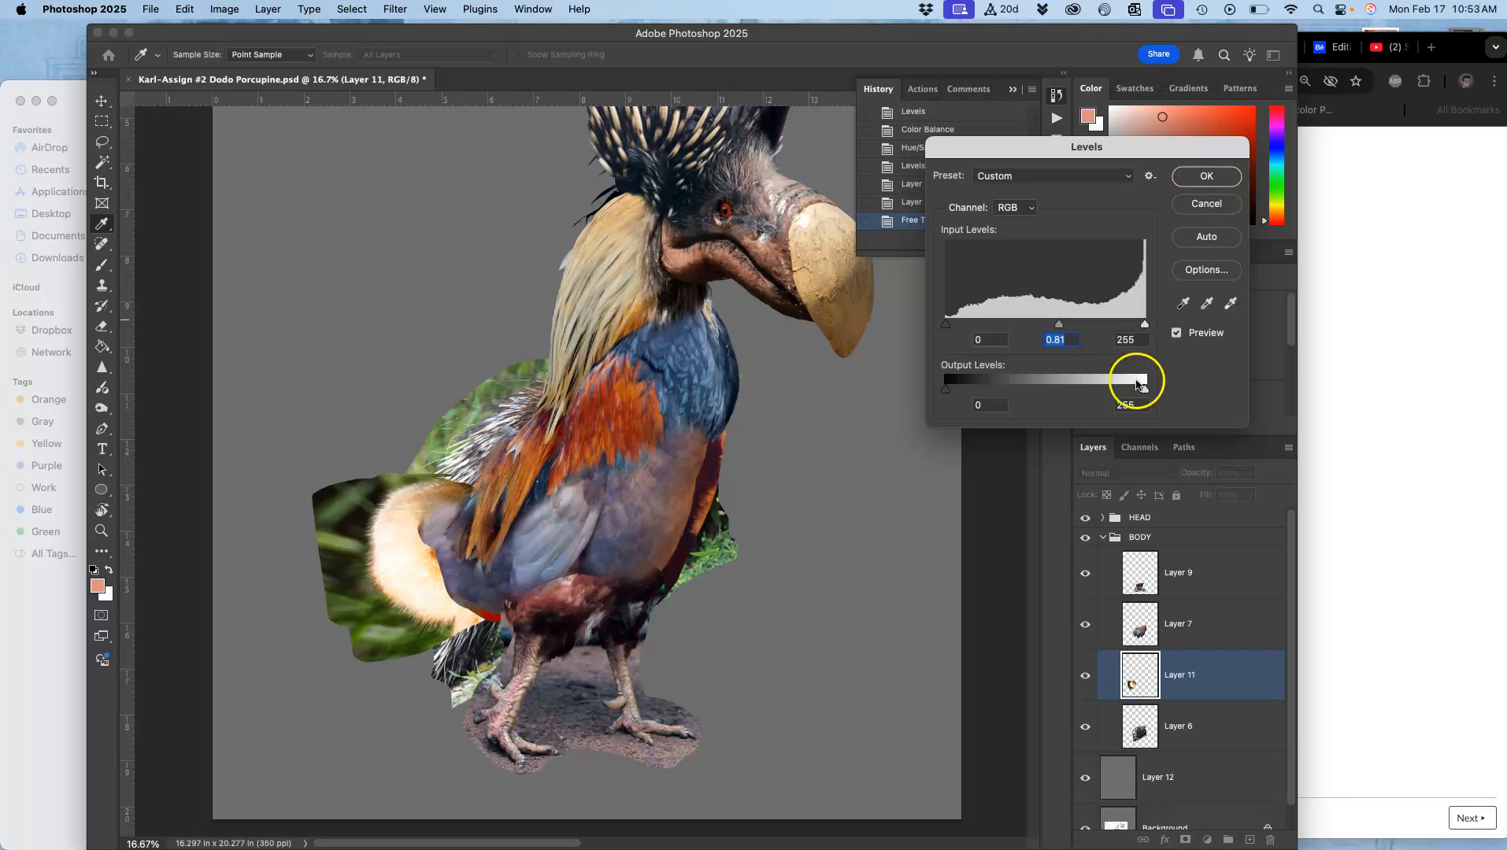
pyautogui.moveTo(1146, 386); pyautogui.dragTo(1122, 384)
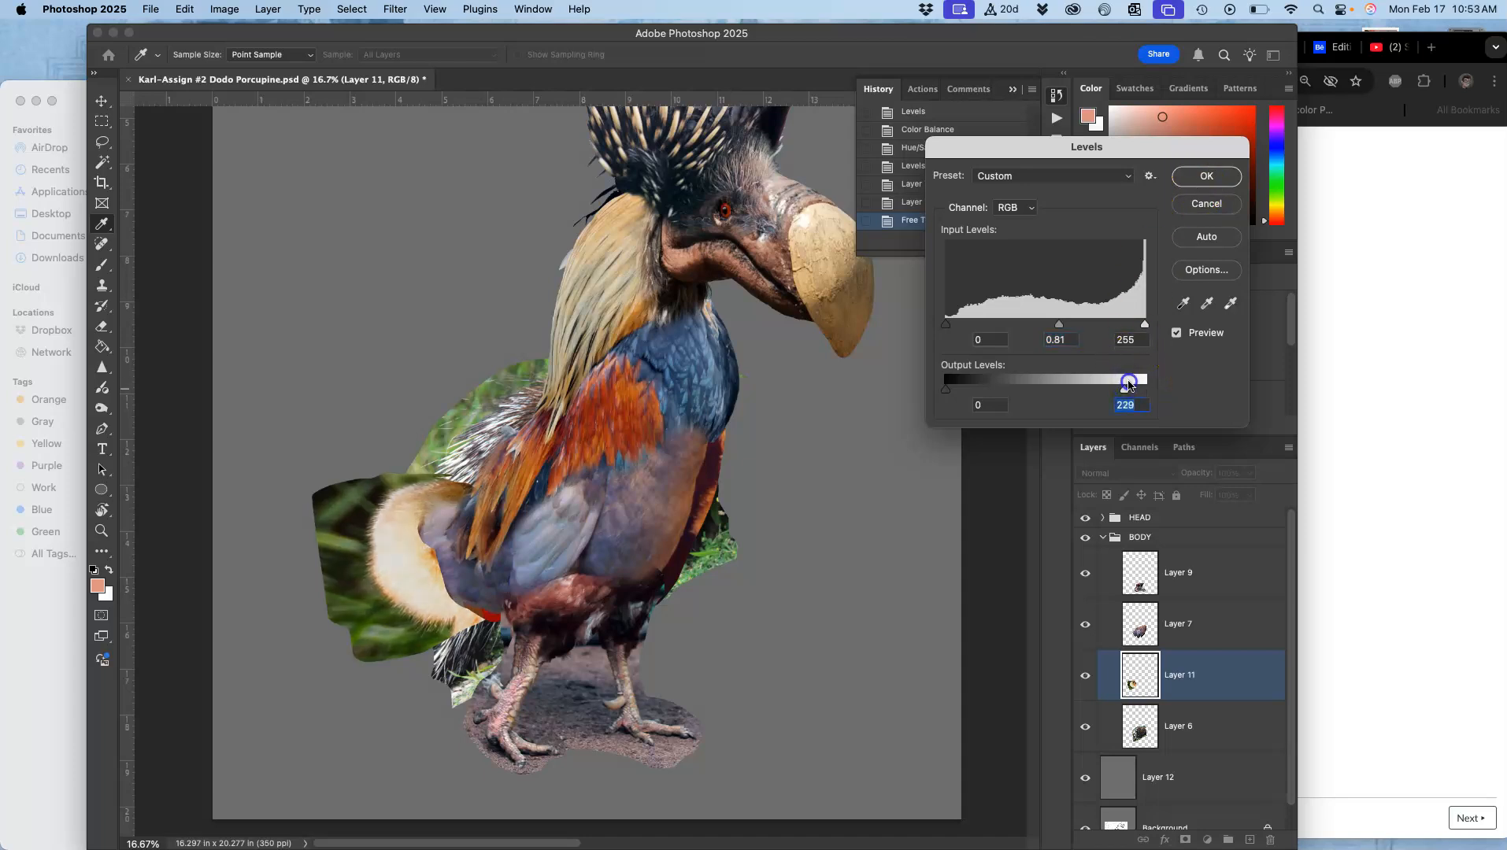
pyautogui.click(1206, 175)
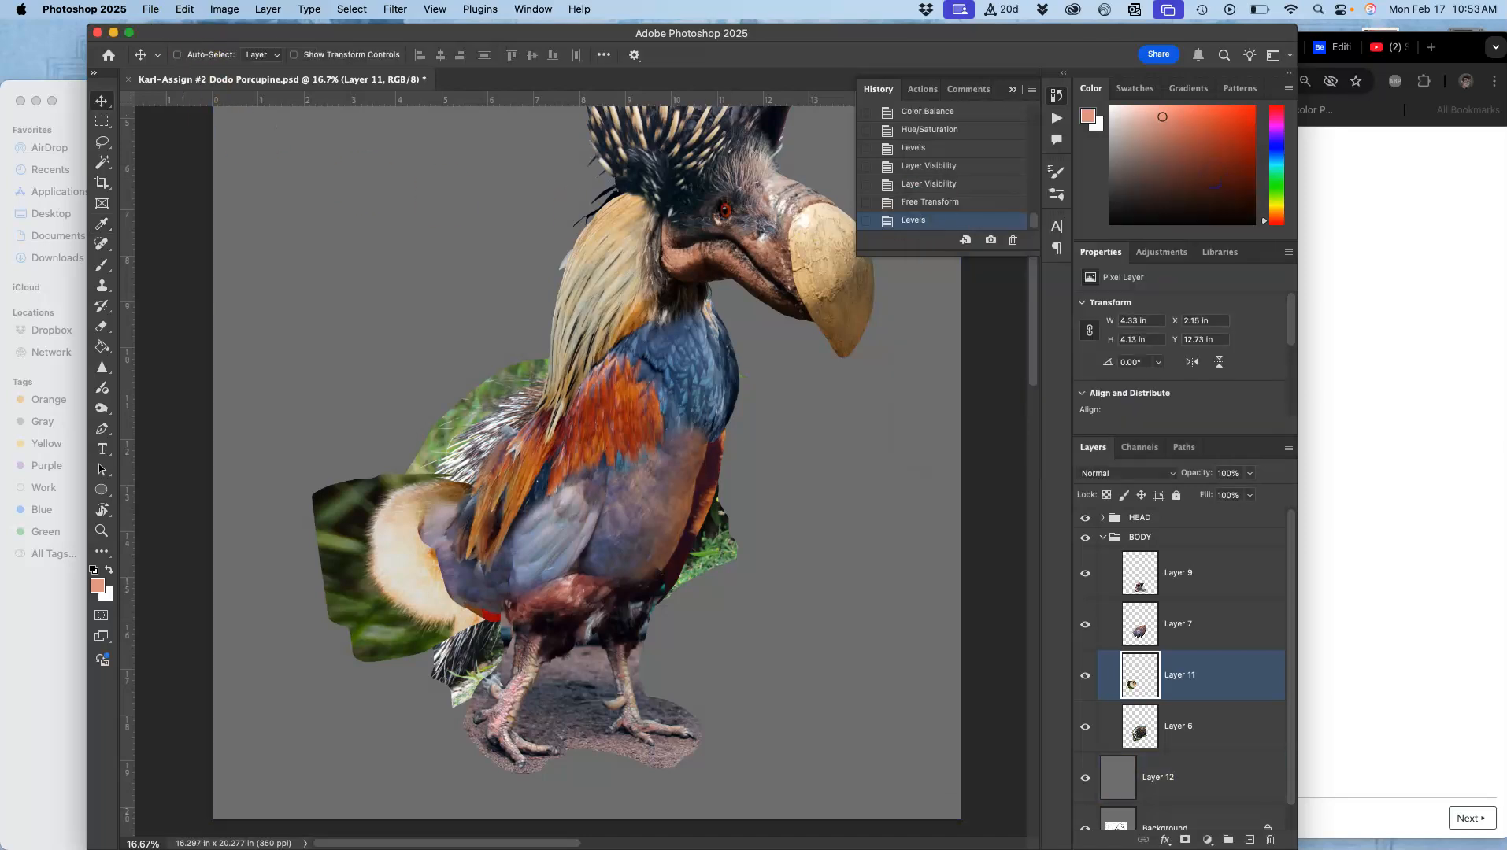
# Step: Open Color Balance for Layer 11 and adjust the midtones, then the shadows and highlights ranges
pyautogui.click(224, 9)
pyautogui.moveTo(252, 53)
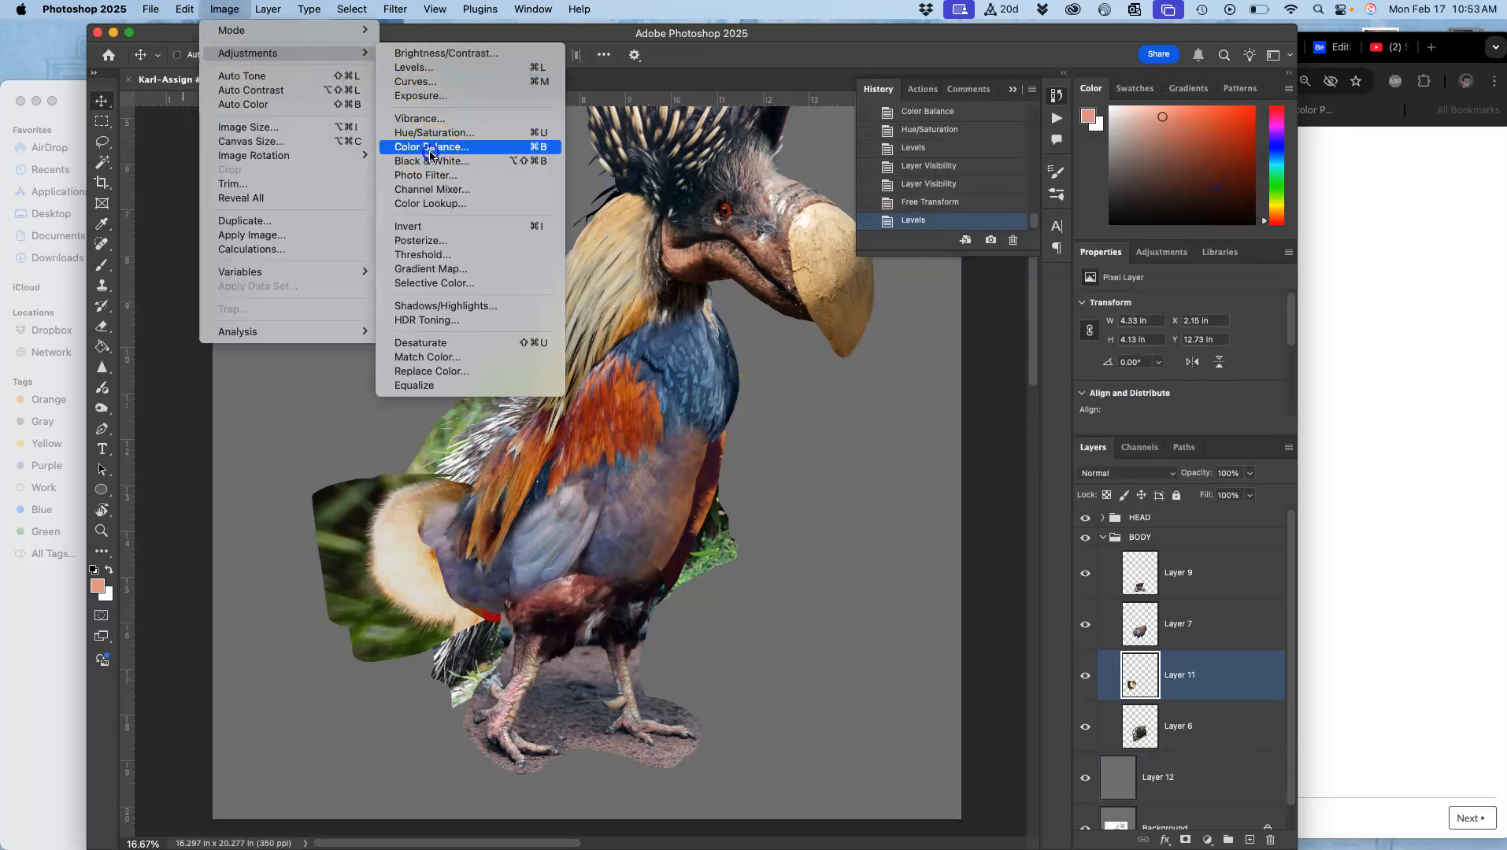
pyautogui.click(433, 145)
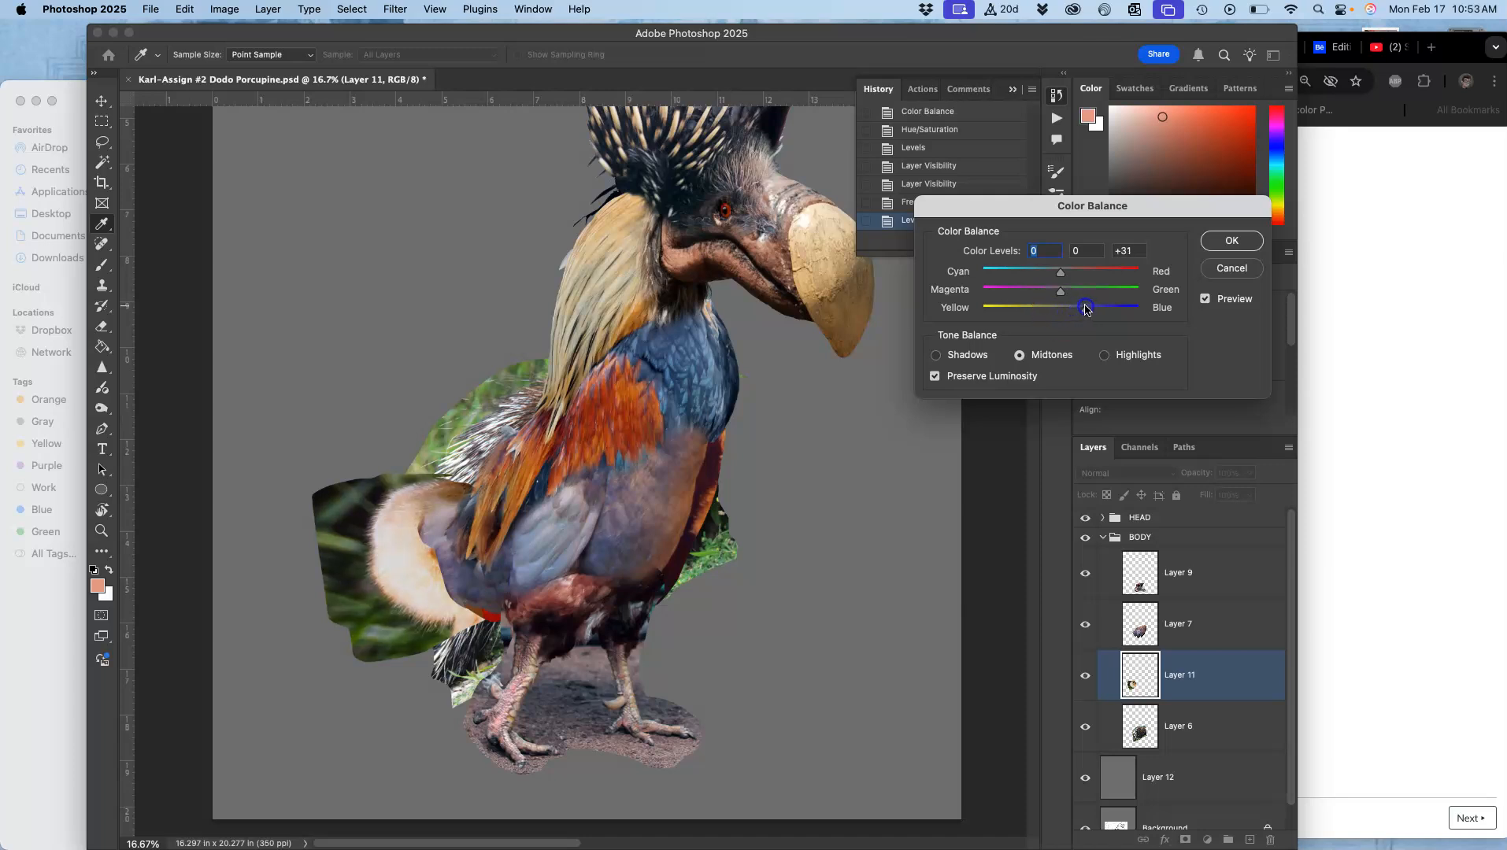
pyautogui.moveTo(1061, 292); pyautogui.dragTo(1077, 296)
pyautogui.click(937, 356)
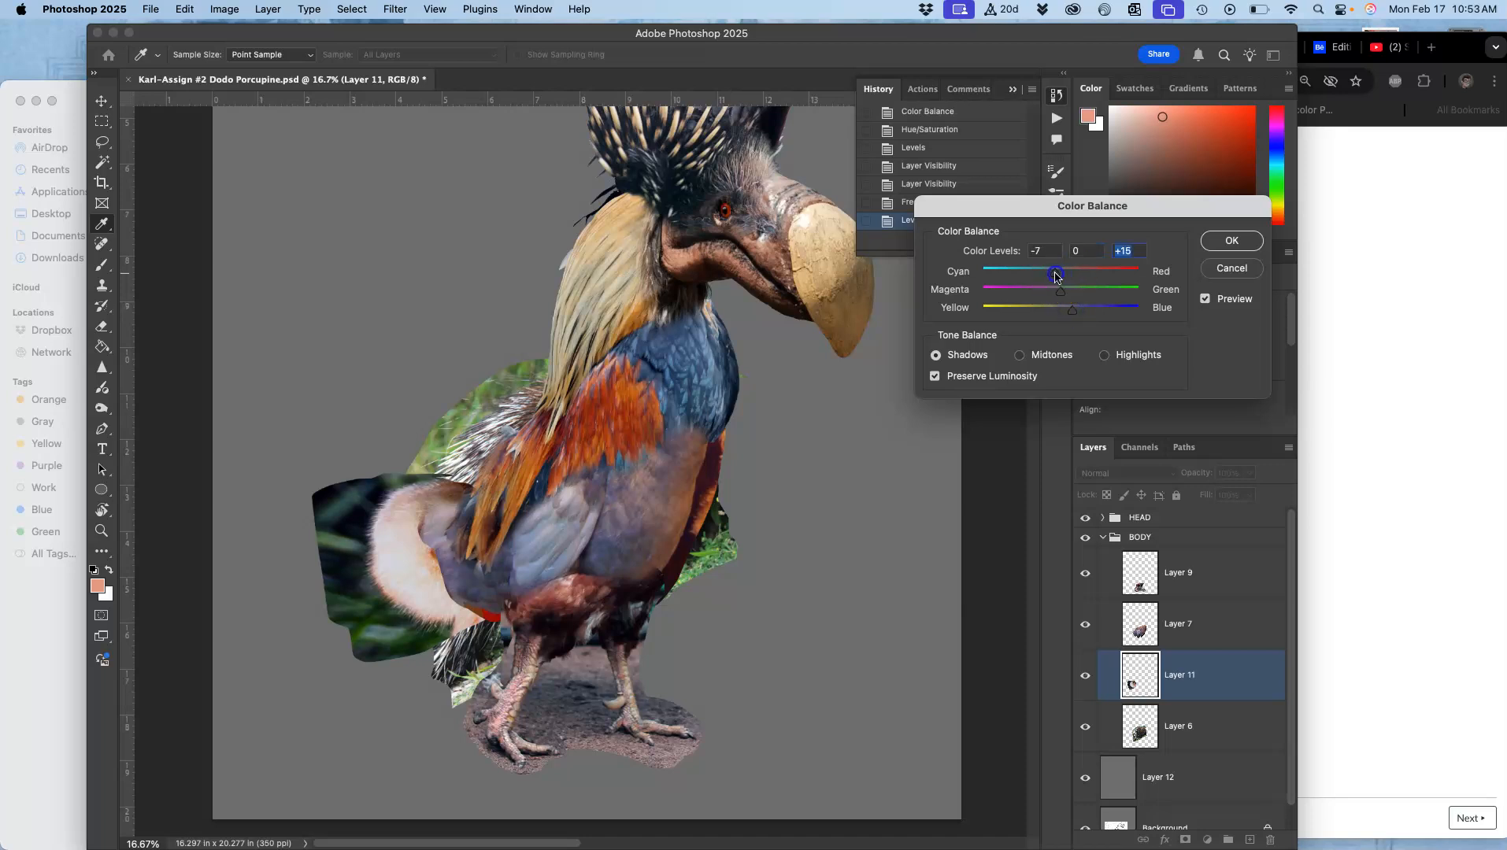
pyautogui.click(1101, 357)
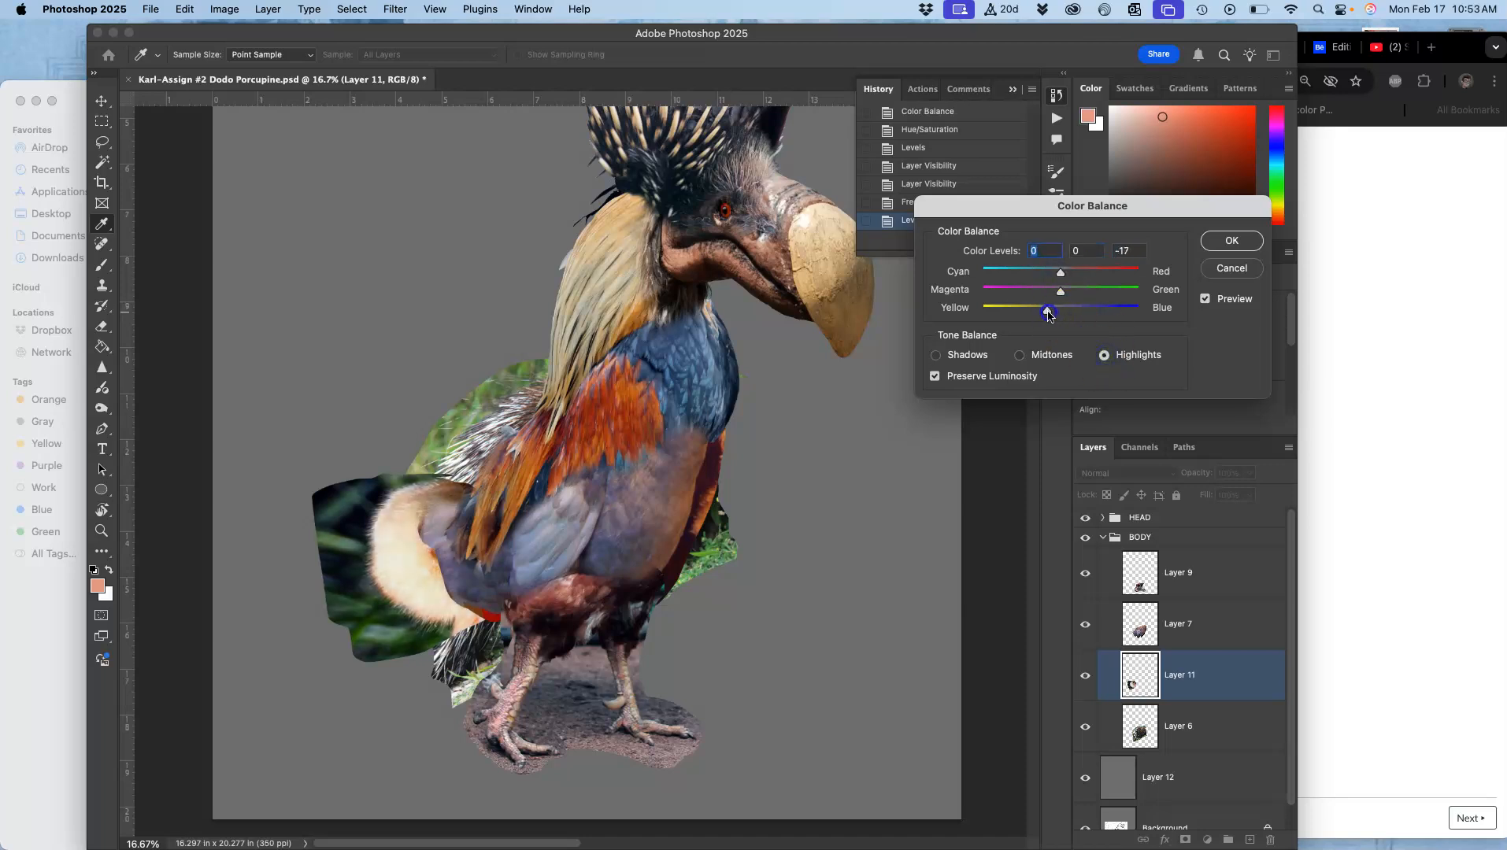